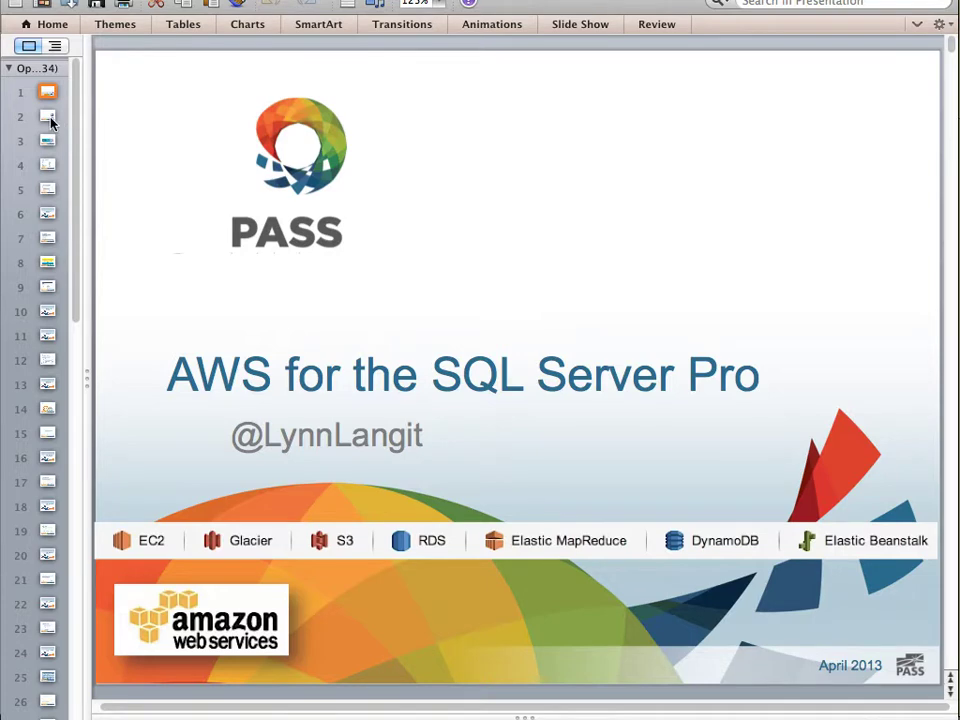
- Go to slide 2, the Data Expertise bio slide with awards and MVP badges
{"action": "left_click", "coordinate": [48, 118]}
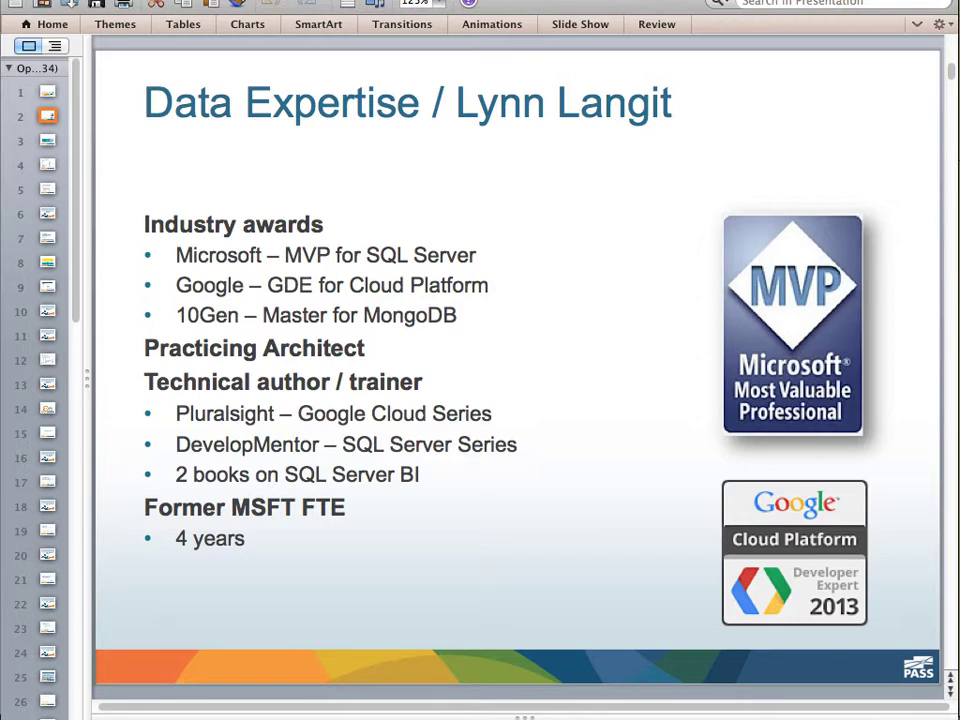
- Advance through slide 3 to slide 4, the Amazon Web Services catalogue of services
{"action": "left_click", "coordinate": [48, 144]}
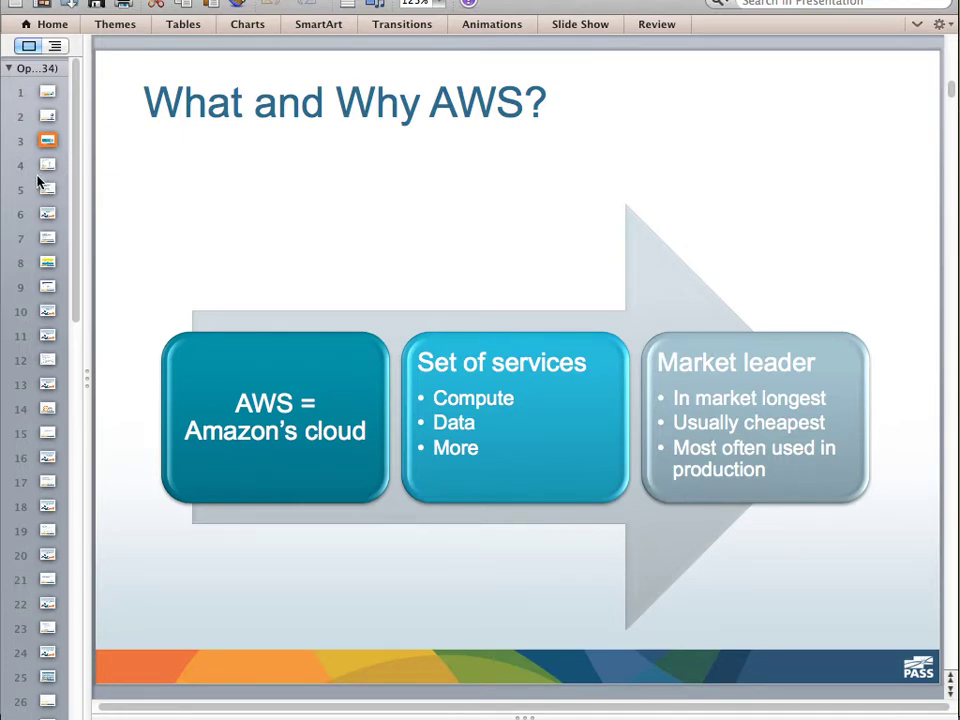
{"action": "left_click", "coordinate": [47, 166]}
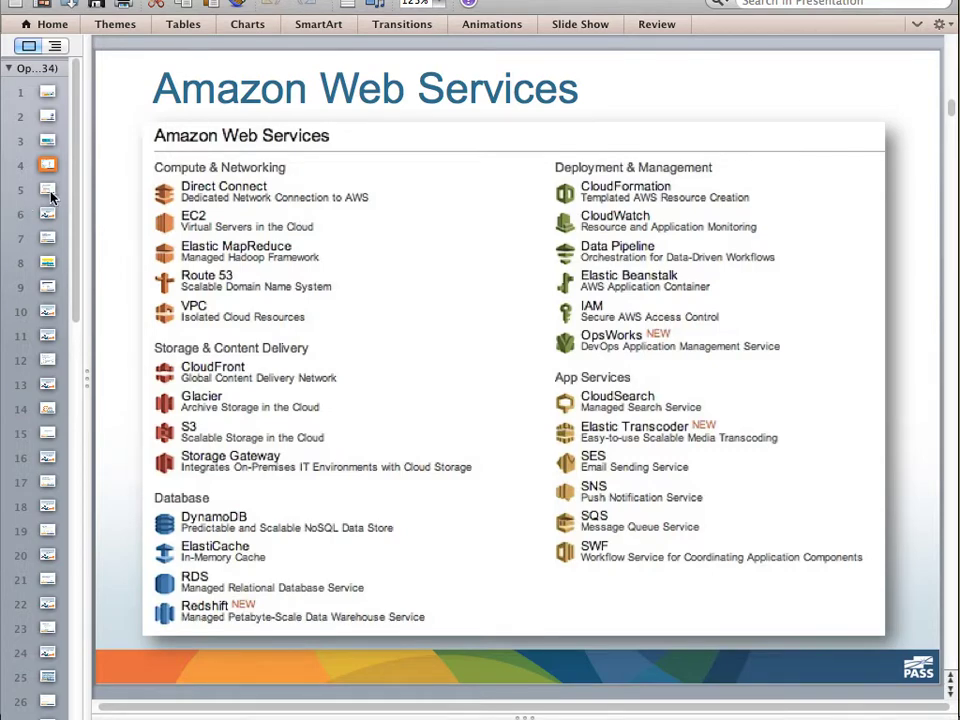
- Move past the EC2 slide to slide 6, the Demo - EC2 slide
{"action": "left_click", "coordinate": [48, 192]}
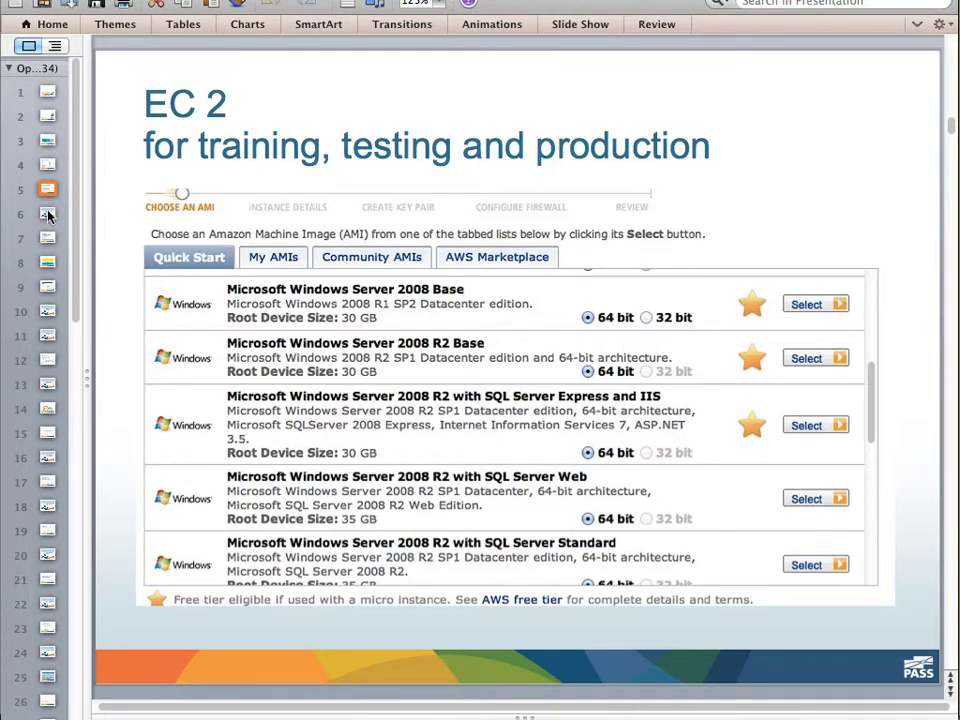
{"action": "left_click", "coordinate": [47, 215]}
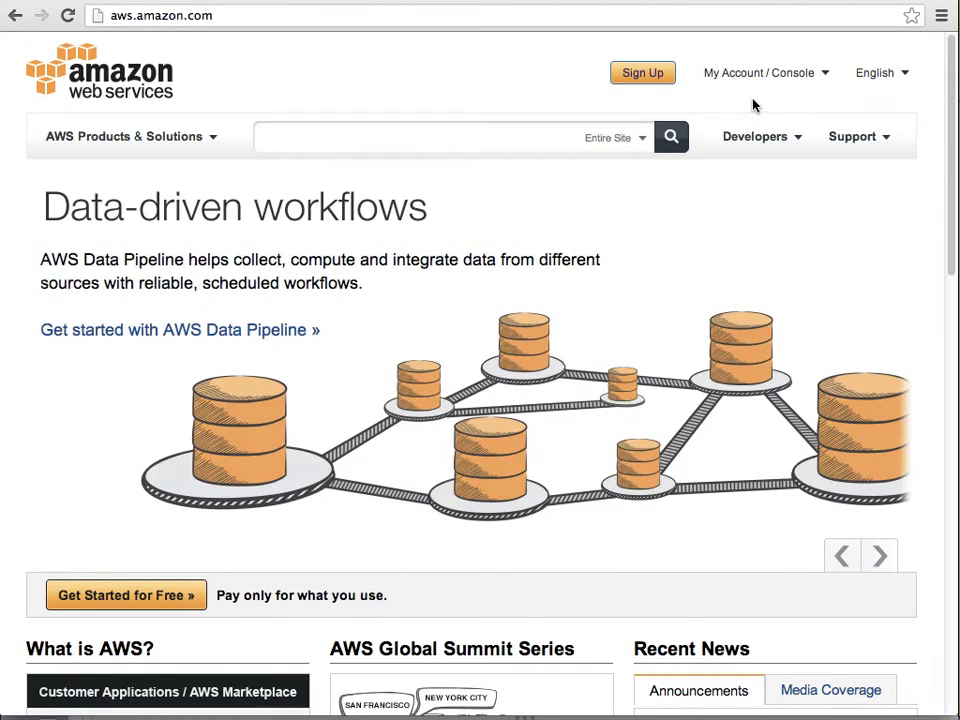
- Choose AWS Management Console from the My Account / Console menu on aws.amazon.com
{"action": "mouse_move", "coordinate": [772, 82]}
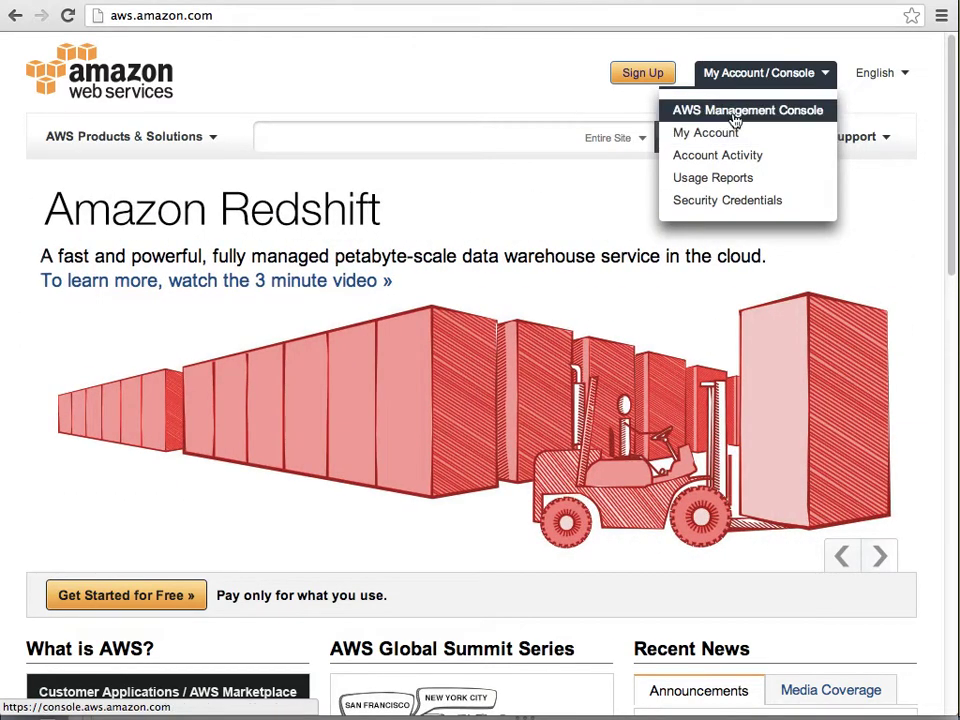
{"action": "left_click", "coordinate": [735, 112]}
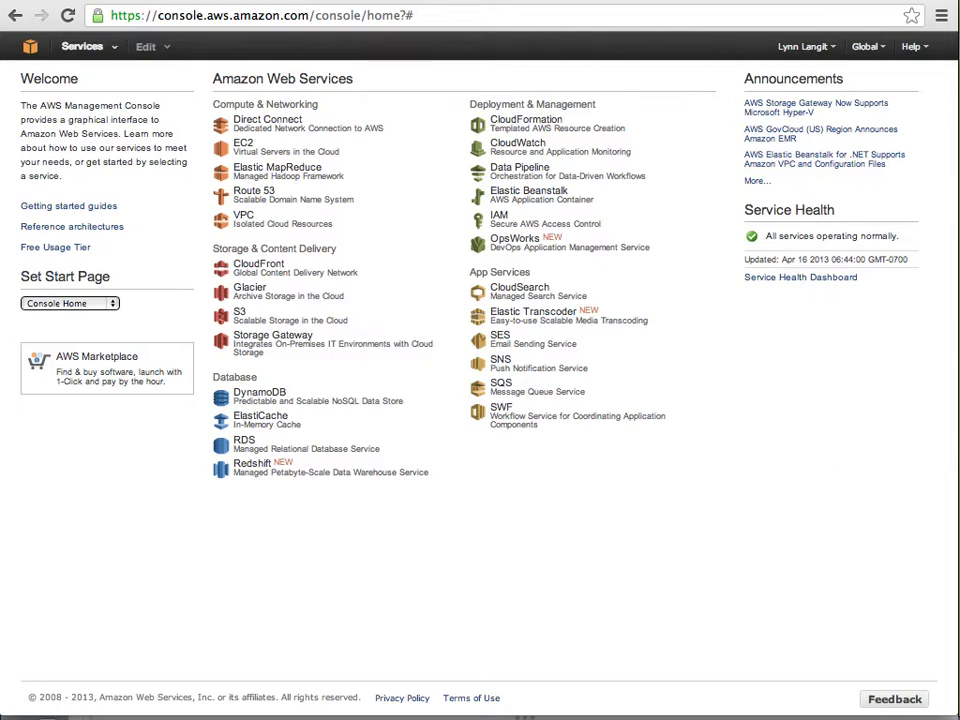
- Open the EC2 dashboard for the US East (N. Virginia) region from Compute & Networking
{"action": "left_click", "coordinate": [282, 157]}
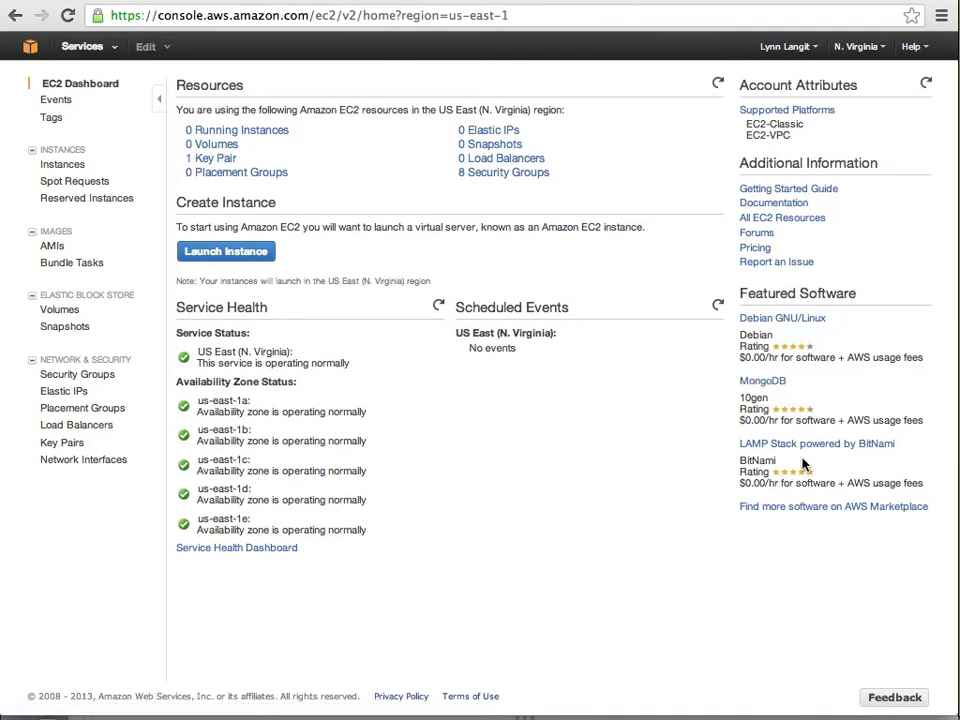
{"action": "left_click", "coordinate": [213, 262]}
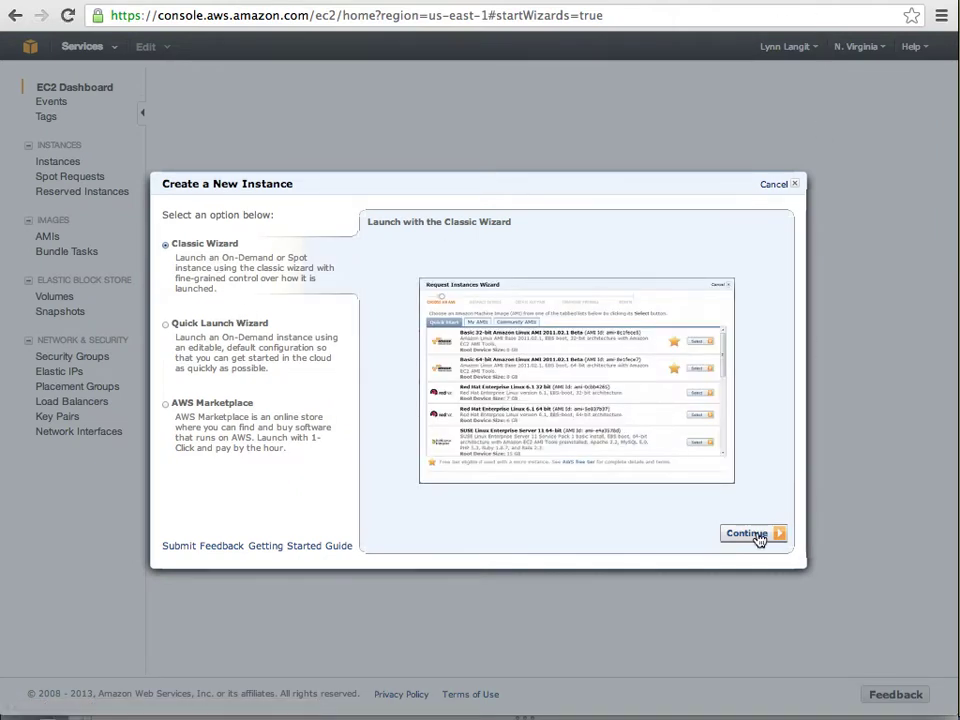
{"action": "left_click", "coordinate": [794, 188]}
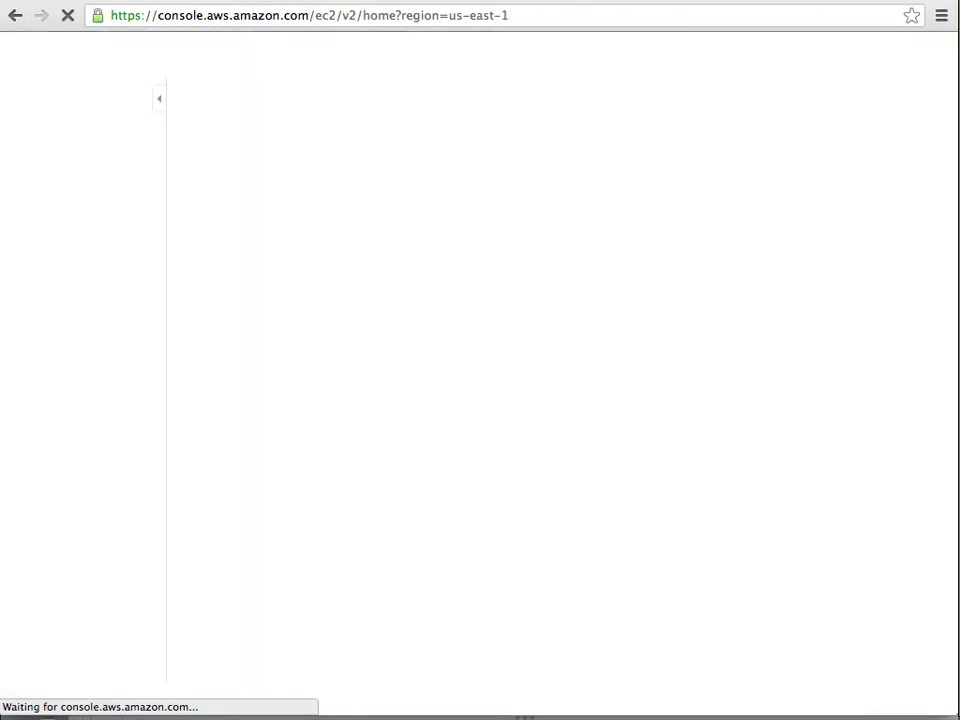
- Zoom the Chrome page in for larger text and relaunch the new-instance wizard
{"action": "left_click", "coordinate": [941, 15]}
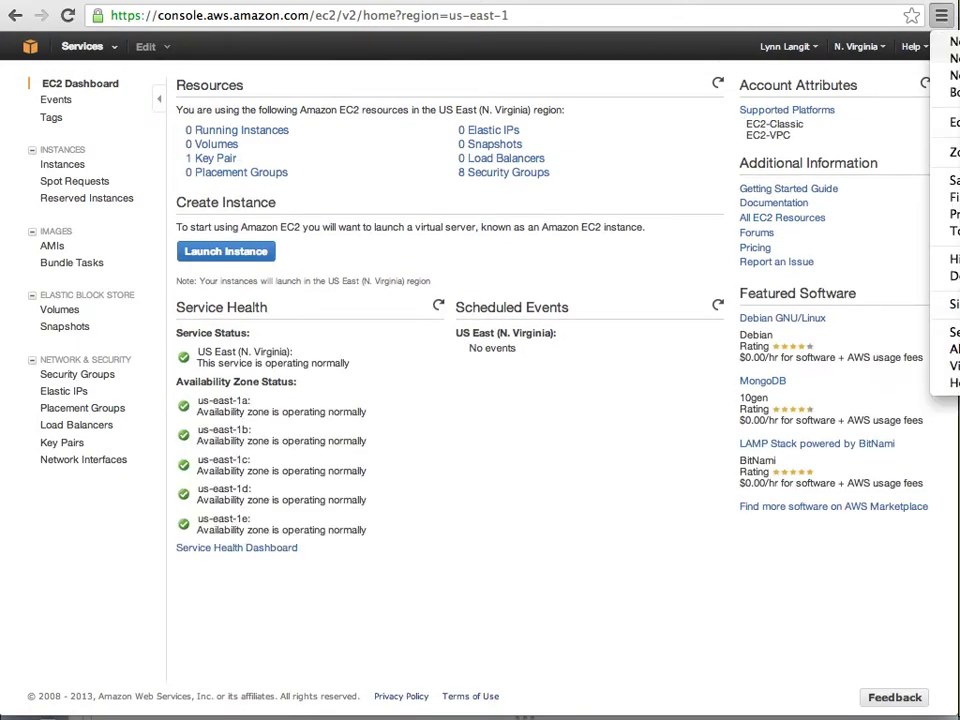
{"action": "key", "text": "super+equal"}
{"action": "key", "text": "super+equal"}
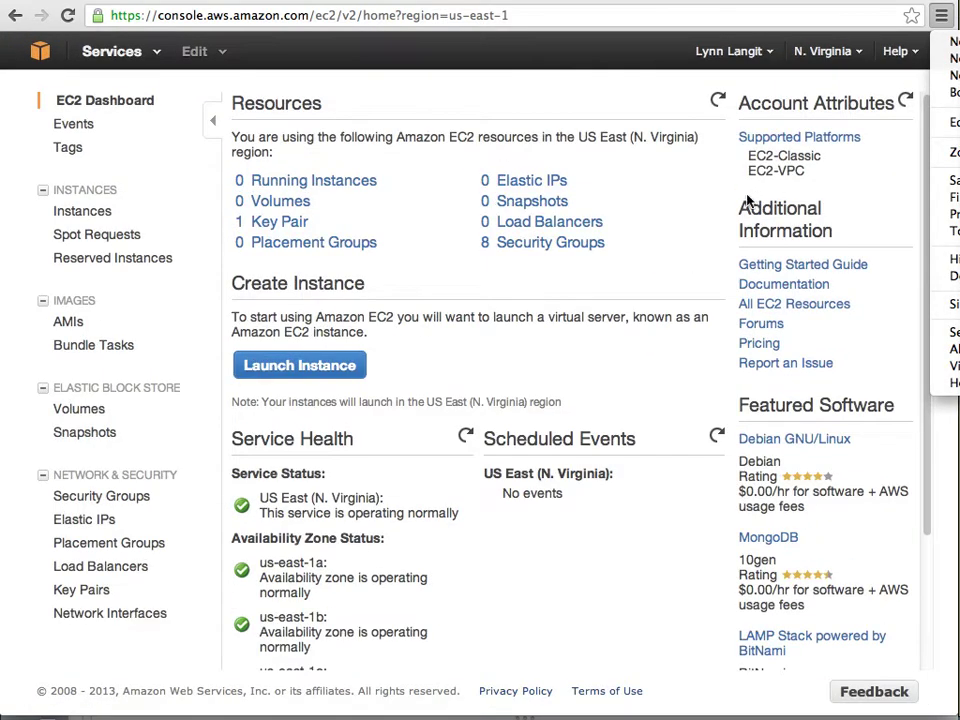
{"action": "left_click", "coordinate": [606, 339]}
{"action": "left_click", "coordinate": [304, 377]}
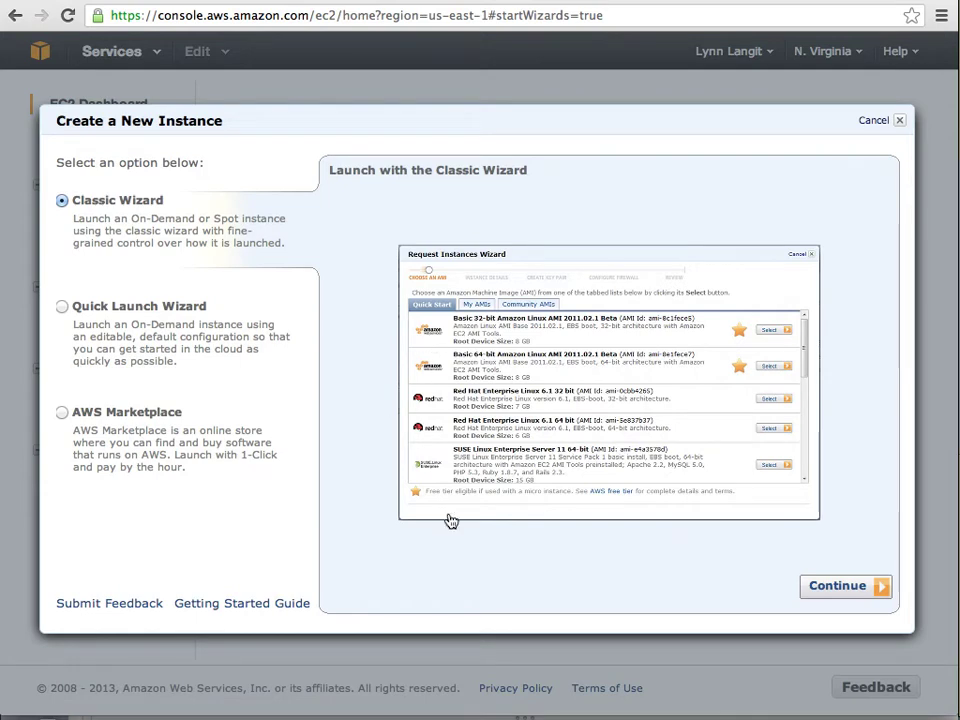
{"action": "left_click", "coordinate": [62, 308]}
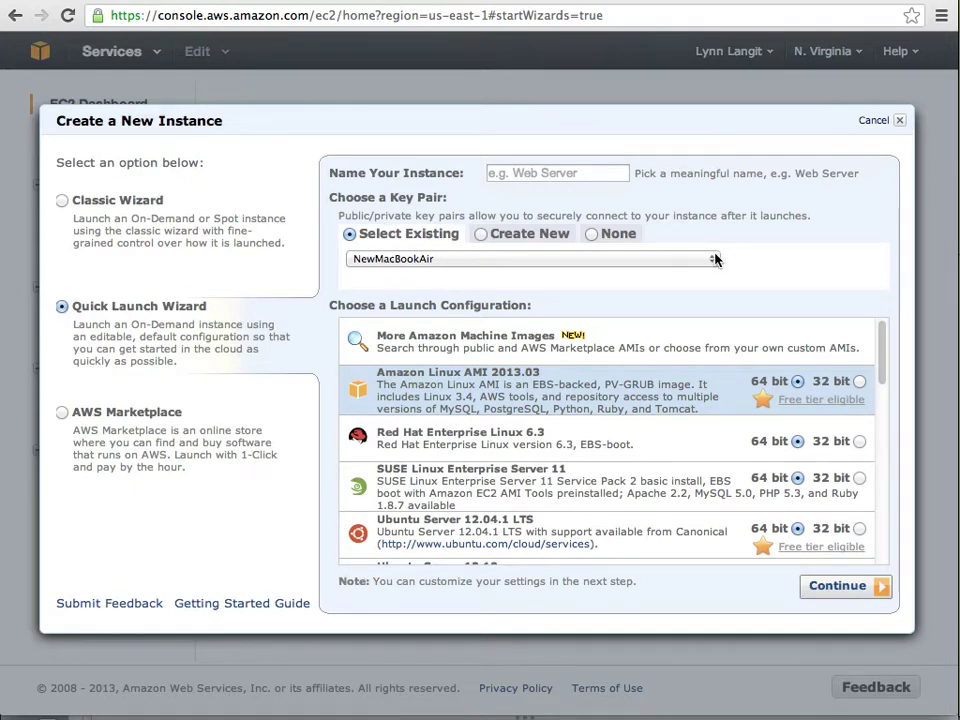
{"action": "left_click", "coordinate": [61, 412]}
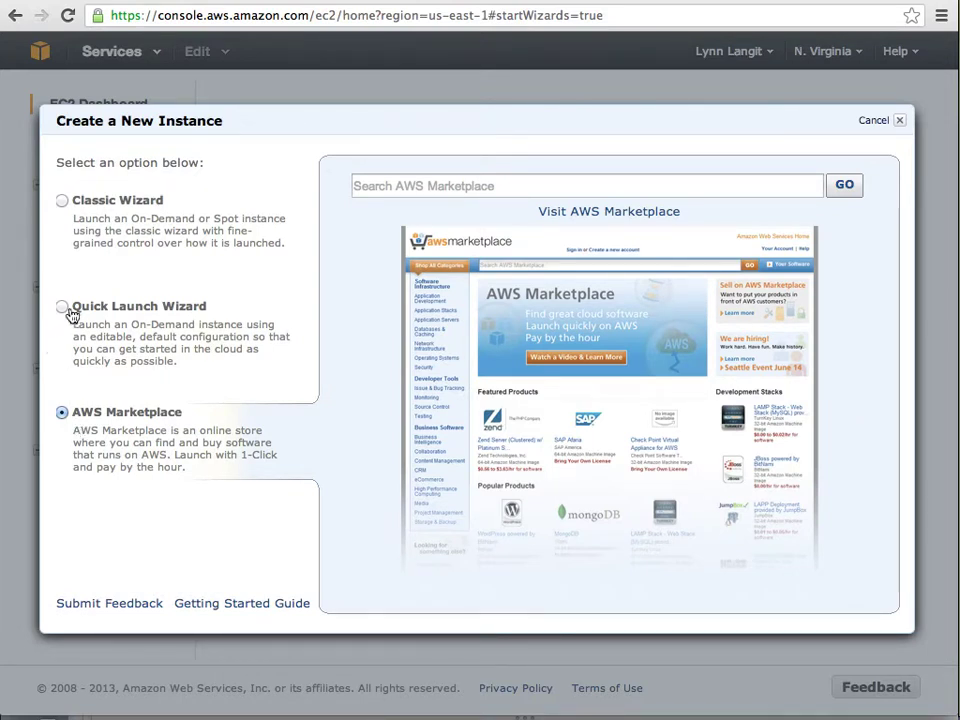
{"action": "left_click", "coordinate": [62, 201]}
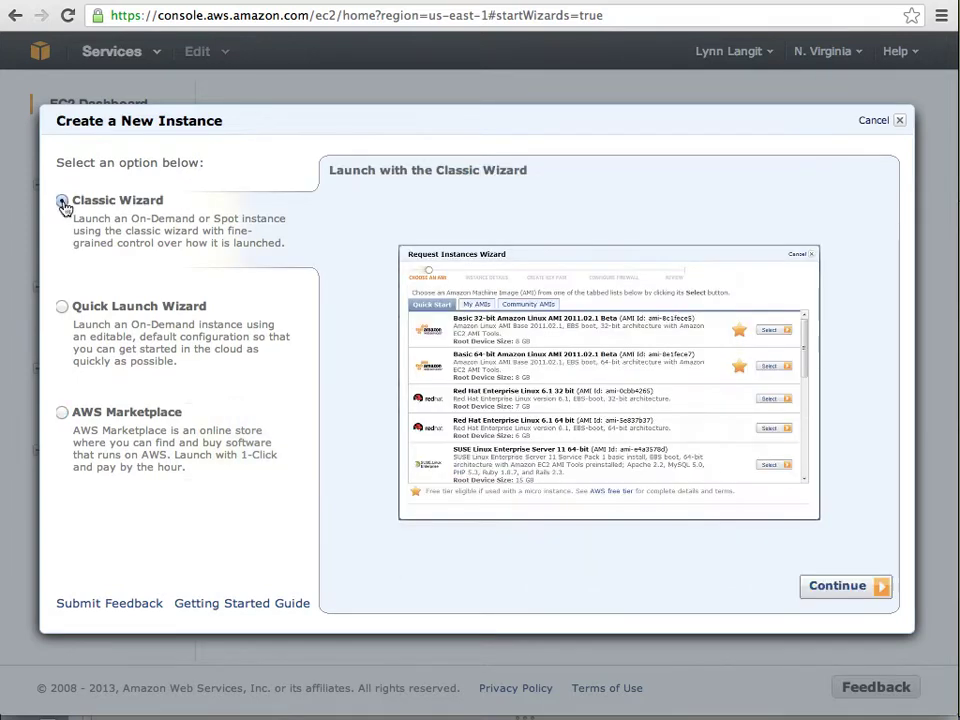
- Start the Classic Request Instances Wizard and browse My AMIs, then Community AMIs
{"action": "left_click", "coordinate": [827, 587]}
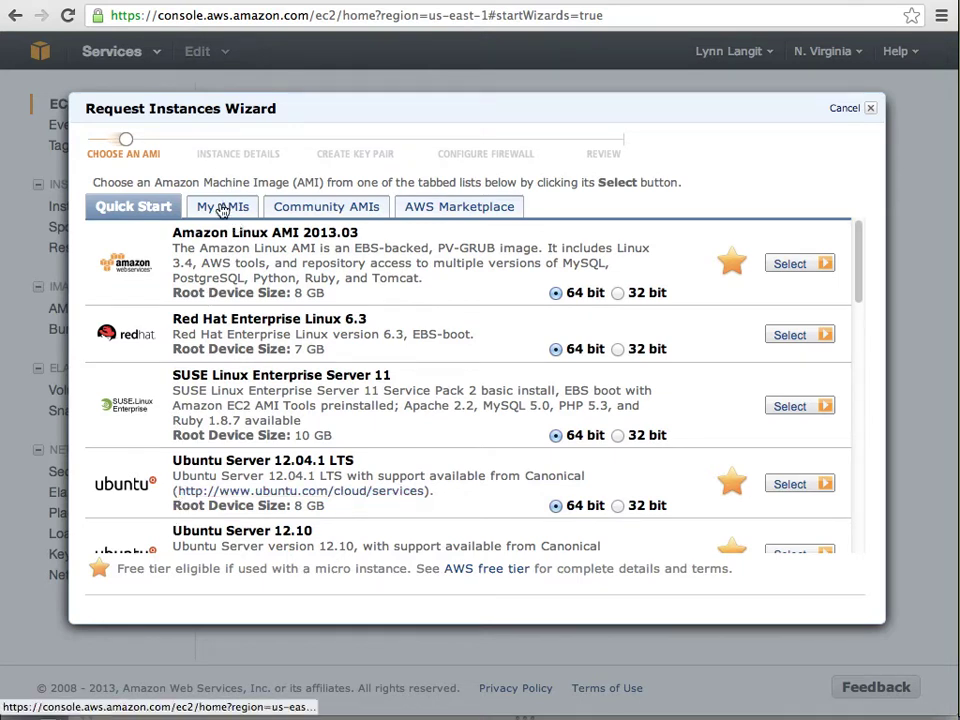
{"action": "left_click", "coordinate": [221, 212]}
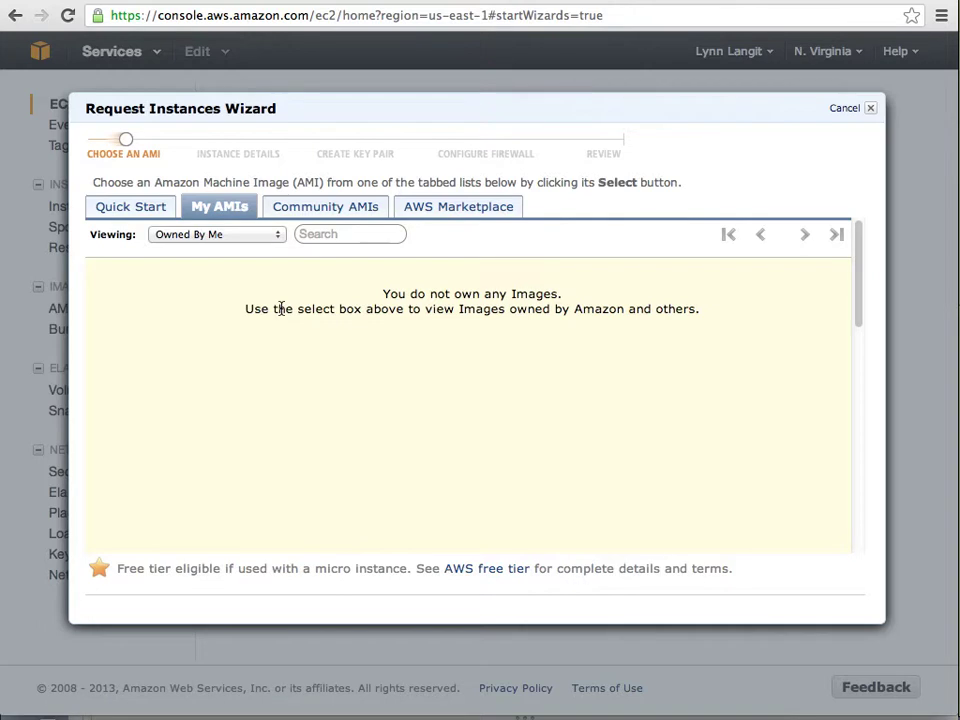
{"action": "left_click", "coordinate": [305, 218]}
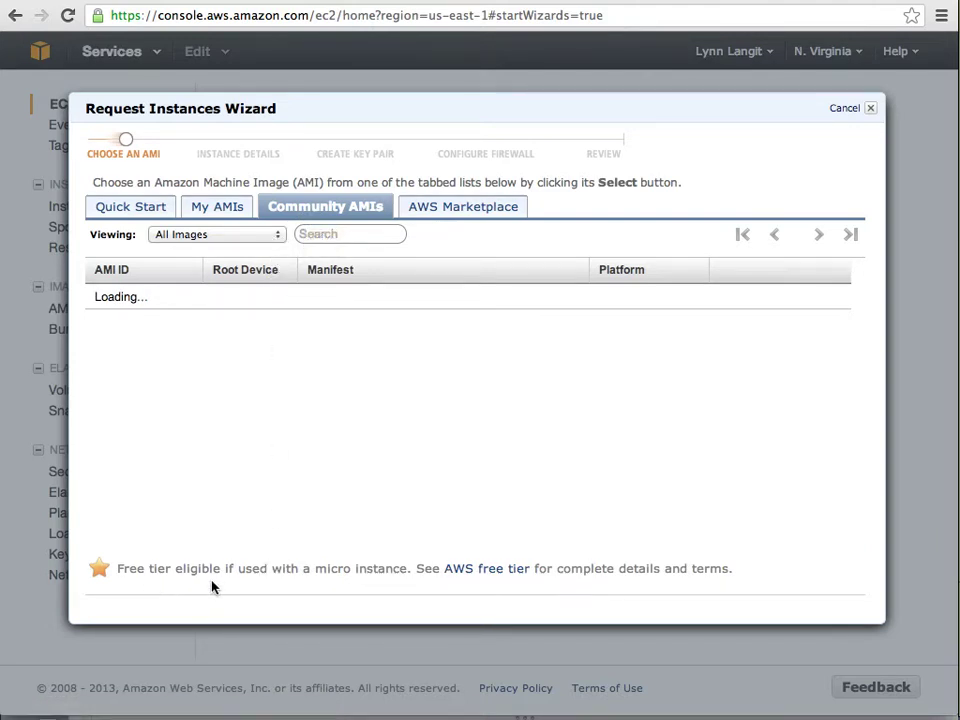
- Filter the Community AMIs list to Amazon Images, showing 531 images
{"action": "left_click", "coordinate": [272, 238]}
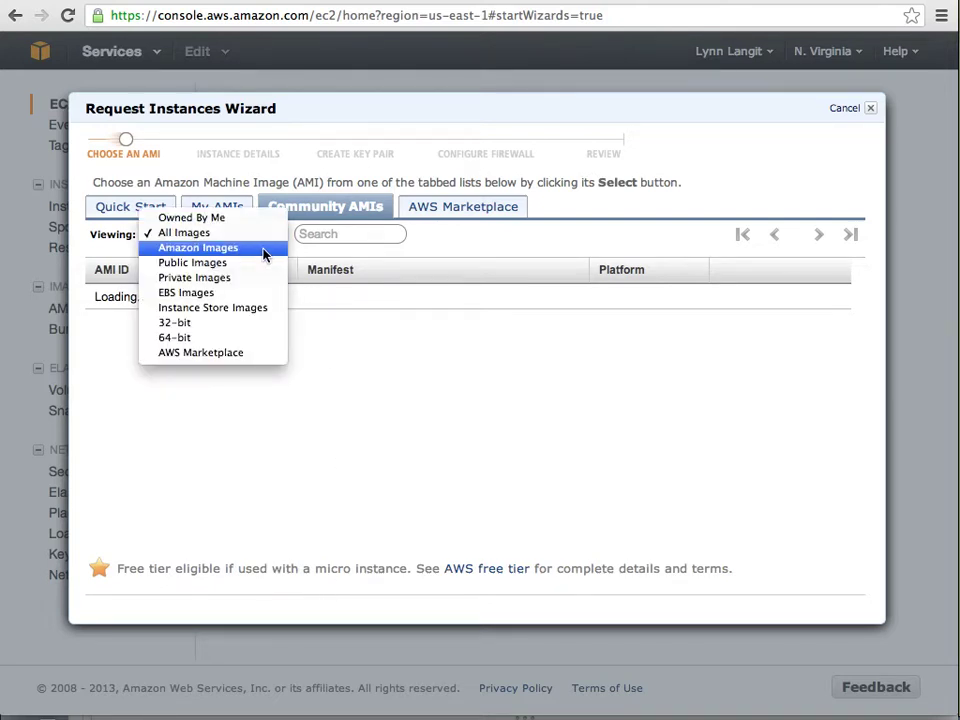
{"action": "left_click", "coordinate": [265, 250]}
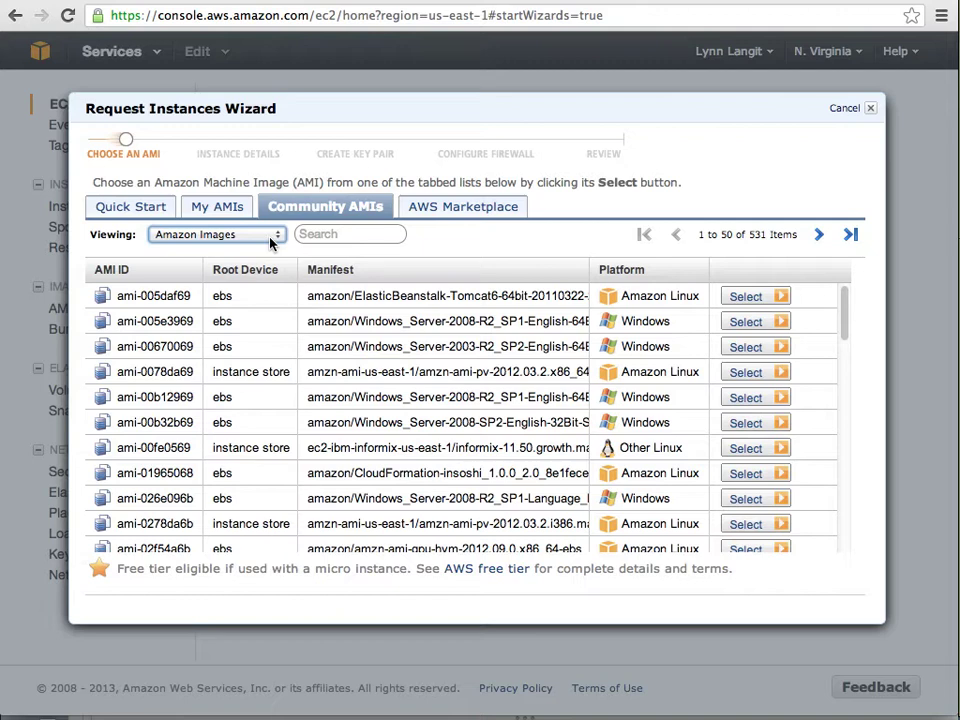
- Select the Windows Server 2008 R2 AMI, keep No Preference zone, and review instance types
{"action": "left_click", "coordinate": [757, 323]}
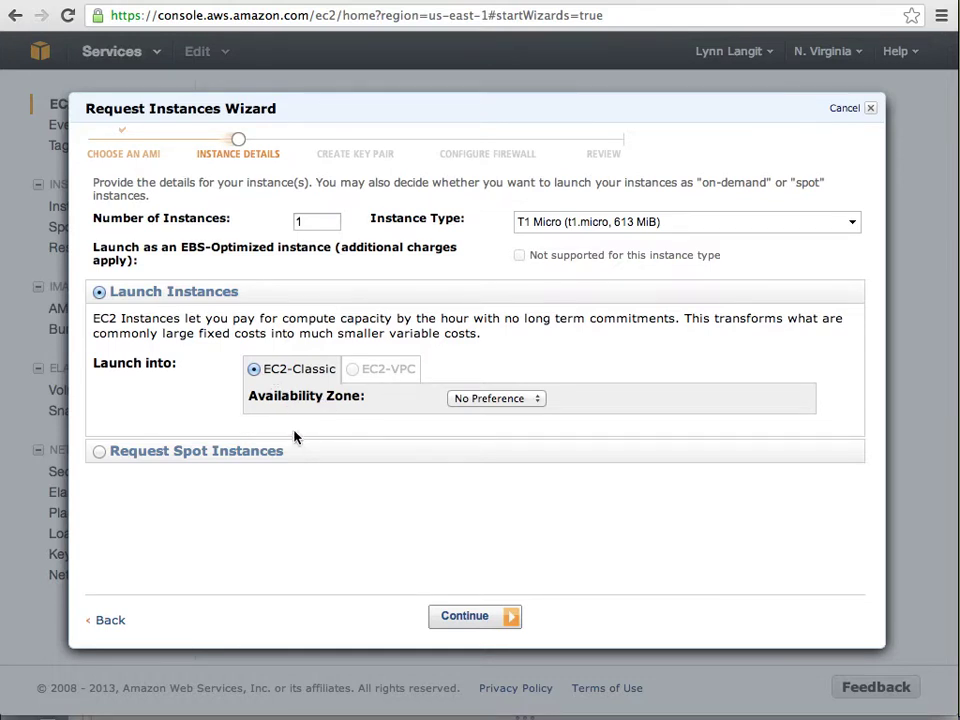
{"action": "left_click", "coordinate": [500, 401]}
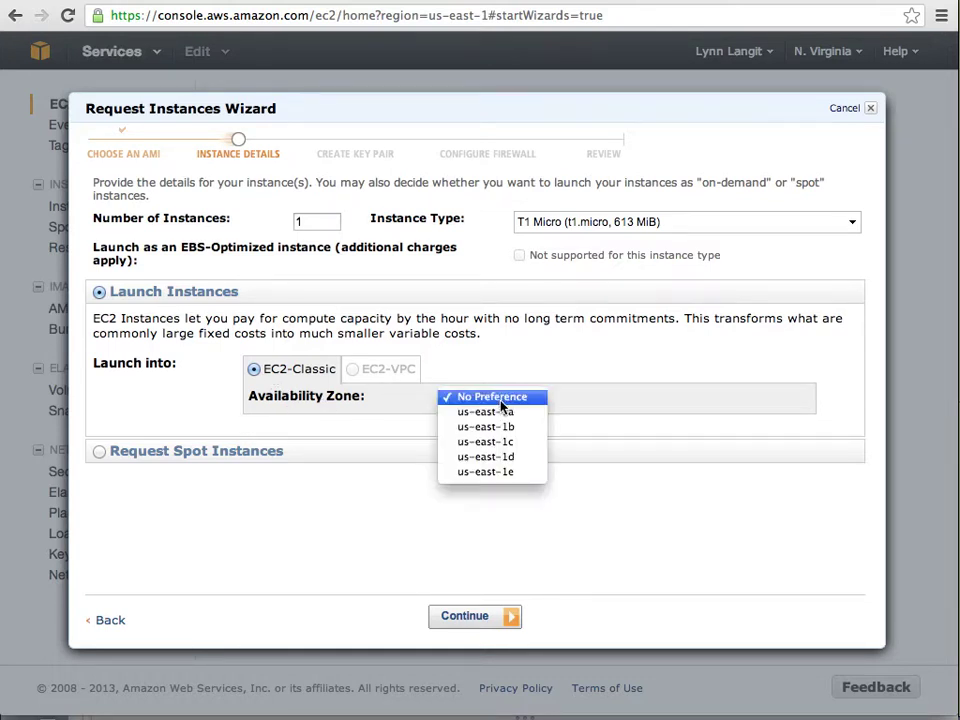
{"action": "left_click", "coordinate": [501, 400]}
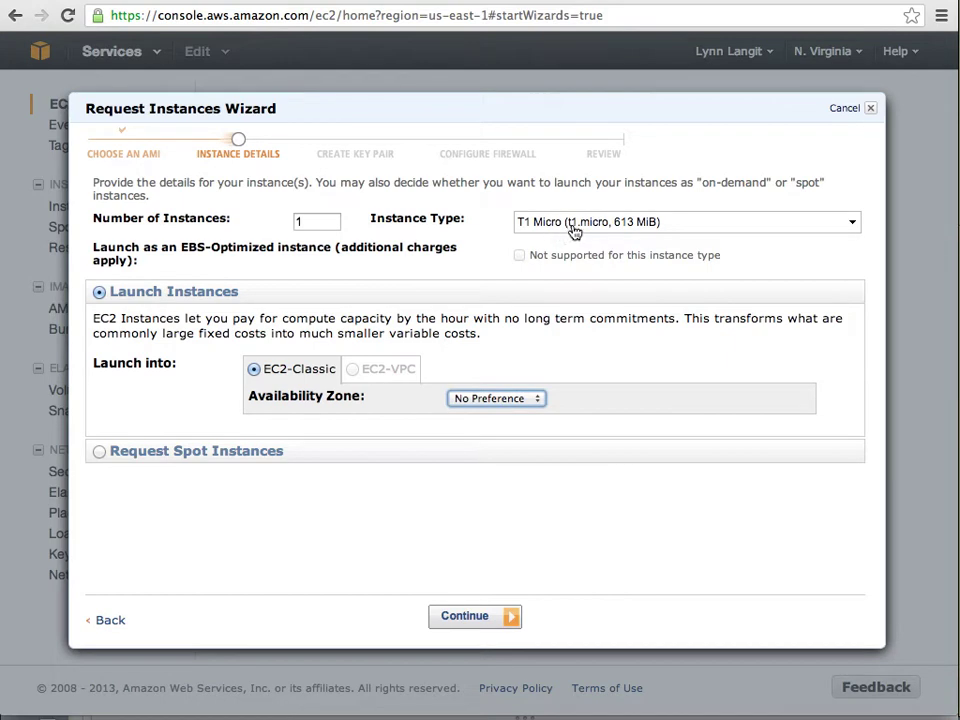
{"action": "left_click", "coordinate": [852, 224]}
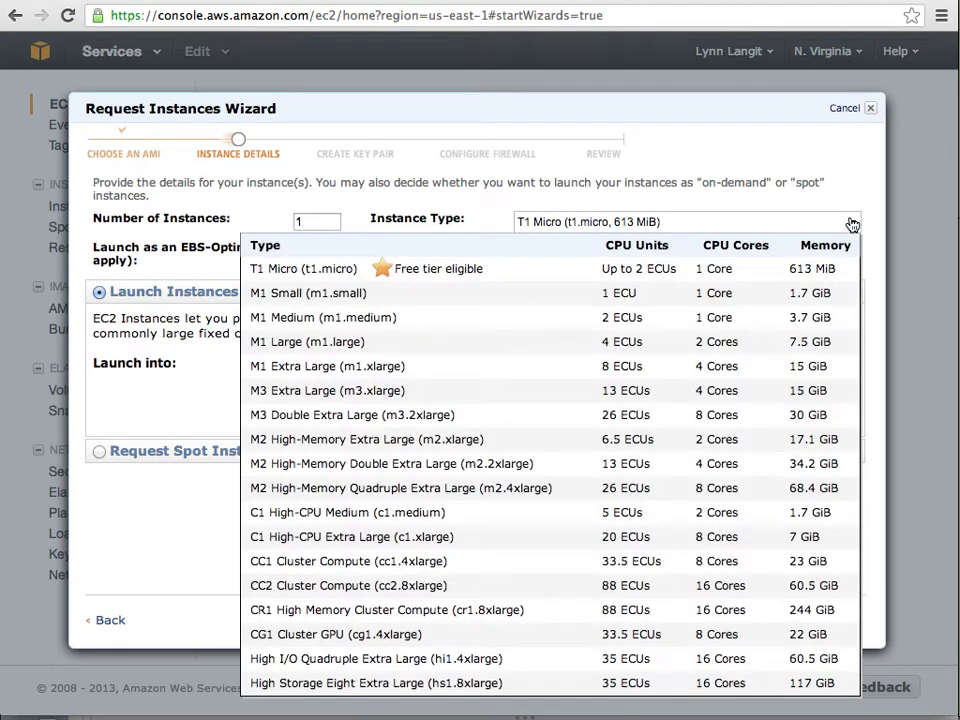
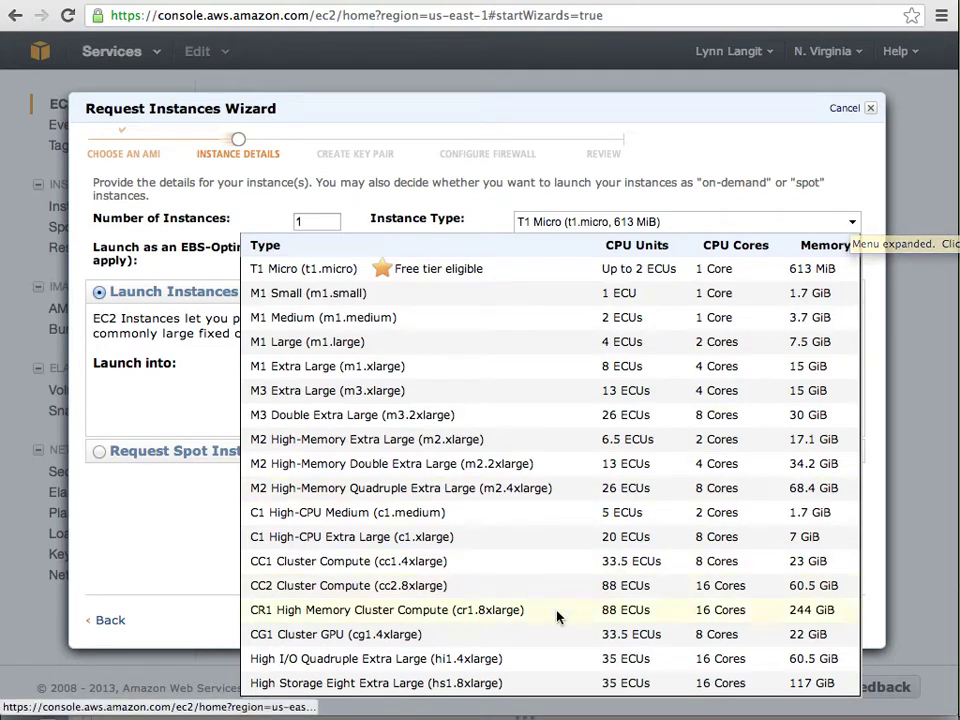
- Keep T1 Micro as an on-demand launch after viewing the Spot Instance pricing options
{"action": "left_click", "coordinate": [848, 223]}
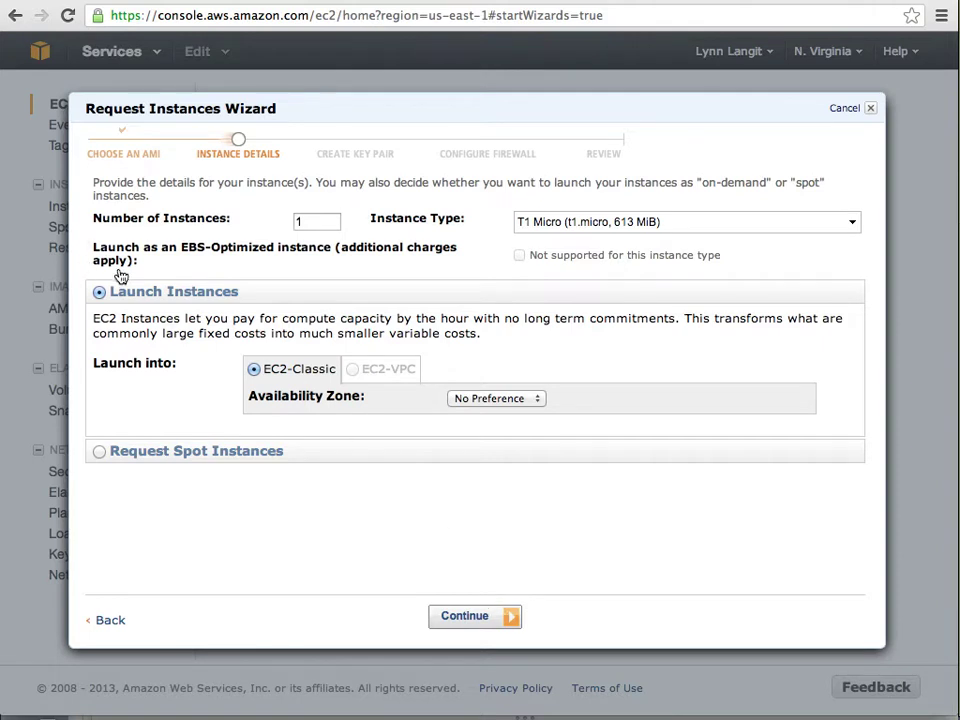
{"action": "mouse_move", "coordinate": [266, 264]}
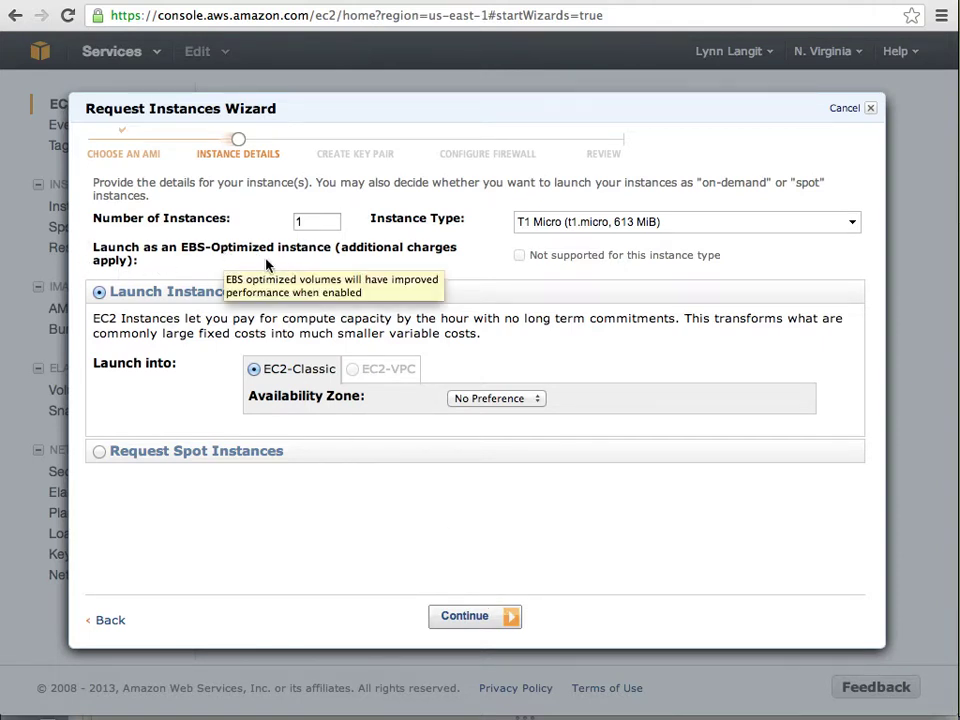
{"action": "left_click", "coordinate": [99, 453]}
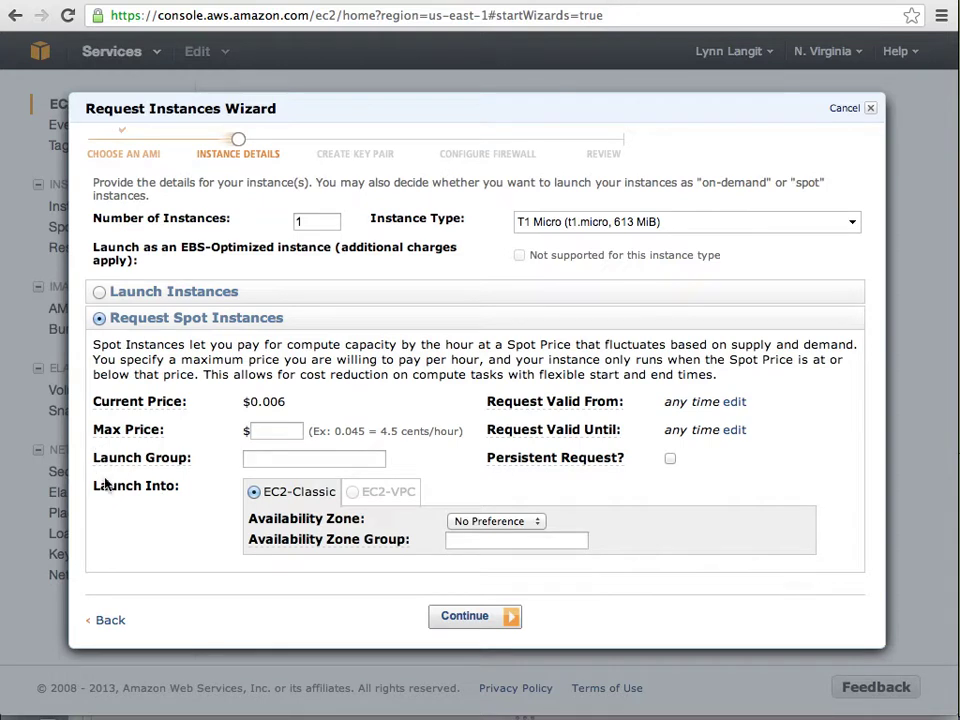
{"action": "mouse_move", "coordinate": [127, 457]}
{"action": "left_click", "coordinate": [99, 293]}
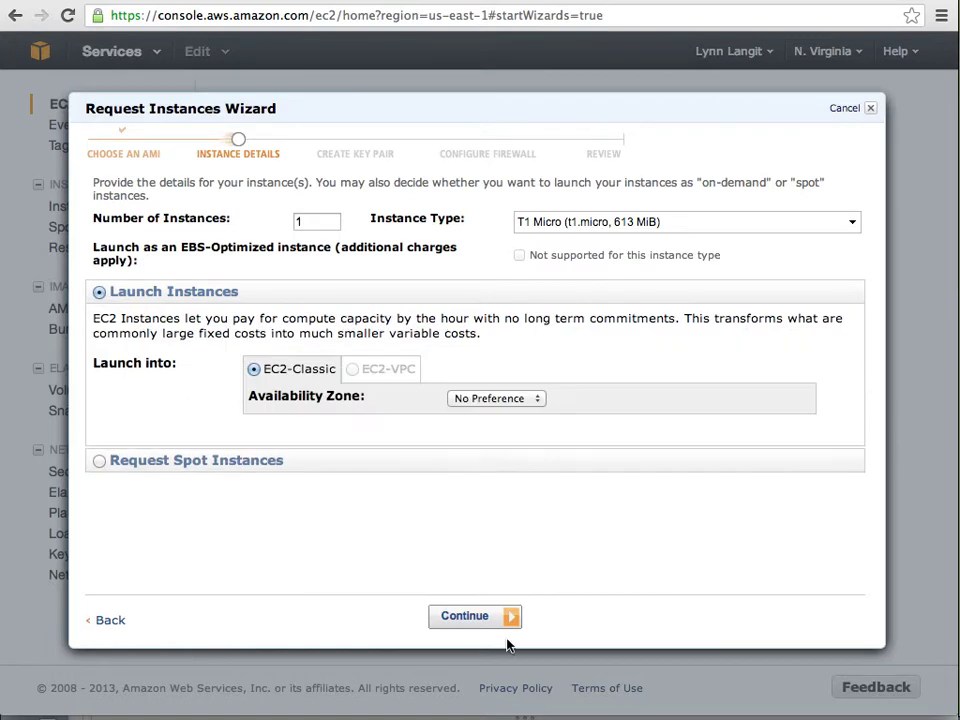
{"action": "left_click", "coordinate": [467, 626]}
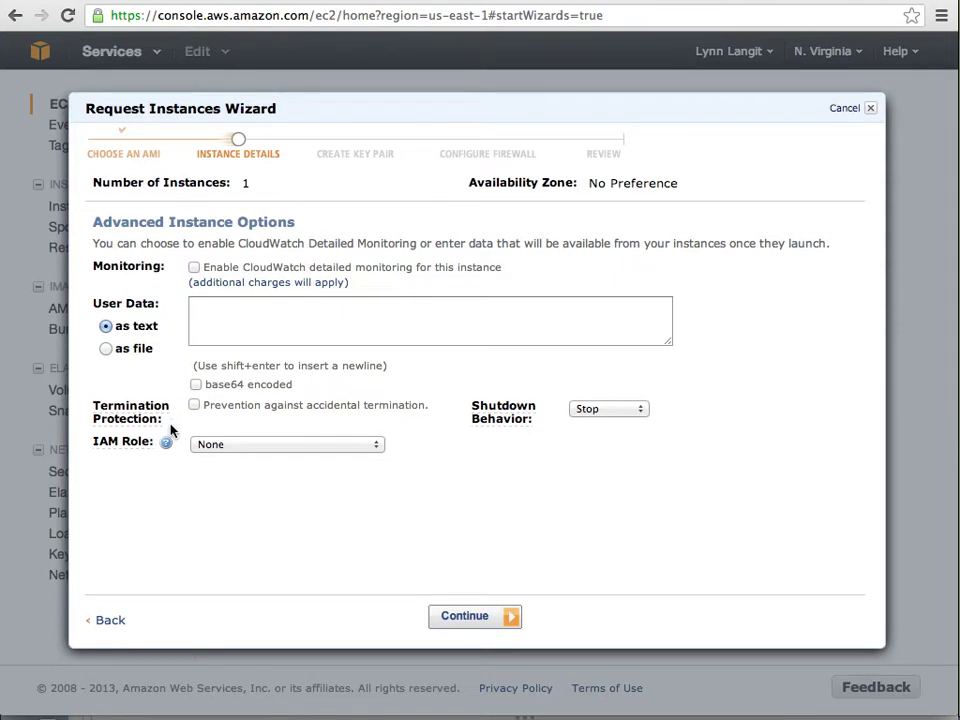
- Keep Shutdown Behavior at Stop and IAM Role at None, then continue
{"action": "left_click", "coordinate": [632, 410]}
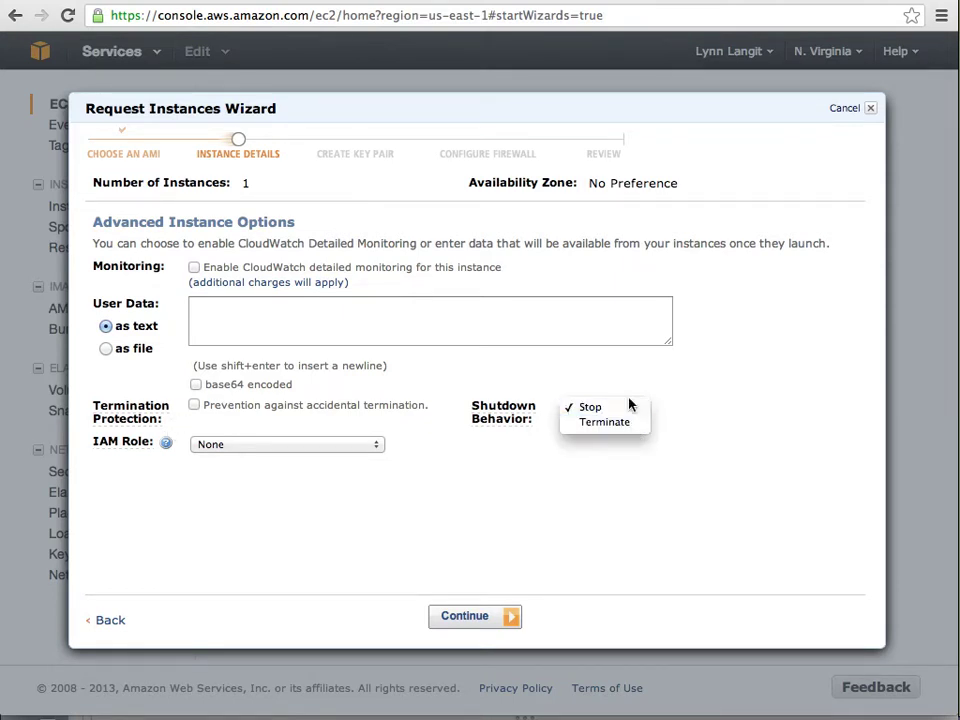
{"action": "left_click", "coordinate": [700, 404]}
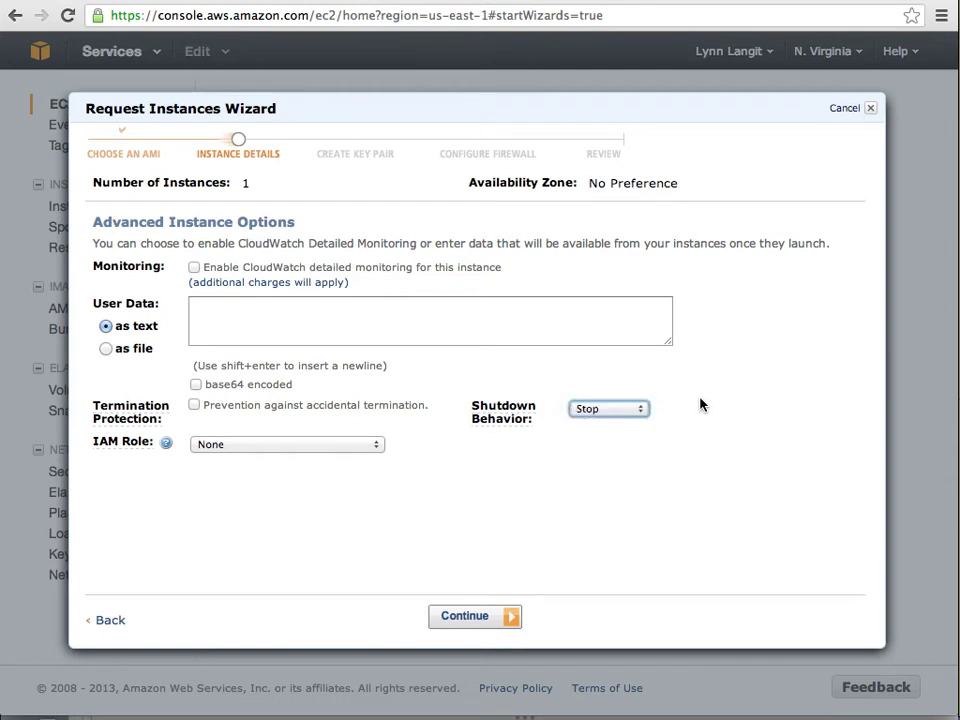
{"action": "left_click", "coordinate": [369, 447]}
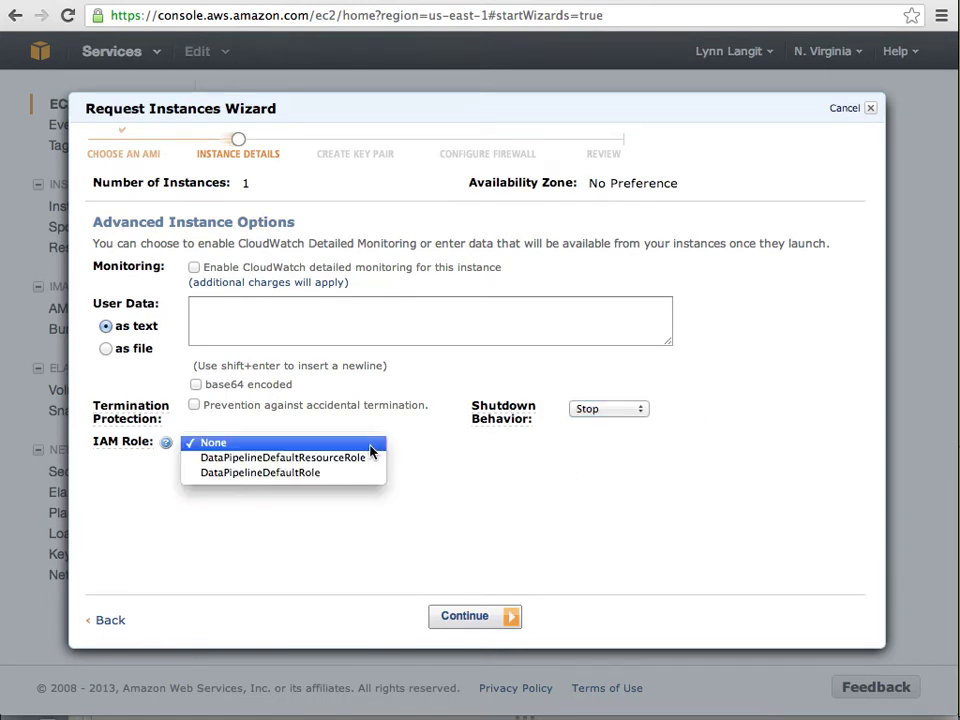
{"action": "left_click", "coordinate": [369, 446]}
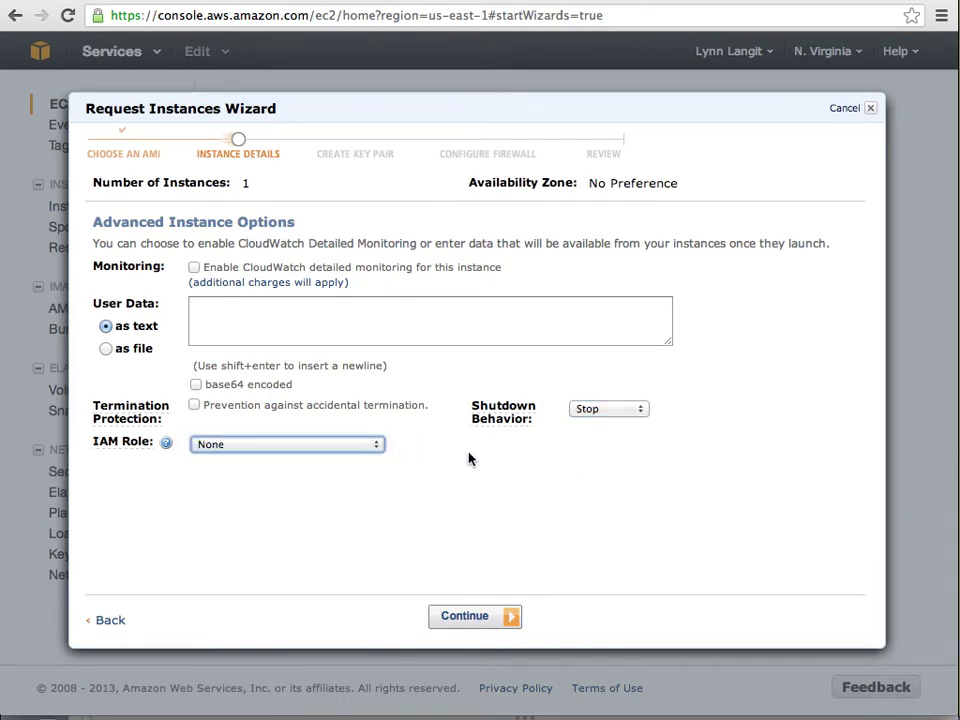
{"action": "left_click", "coordinate": [473, 624]}
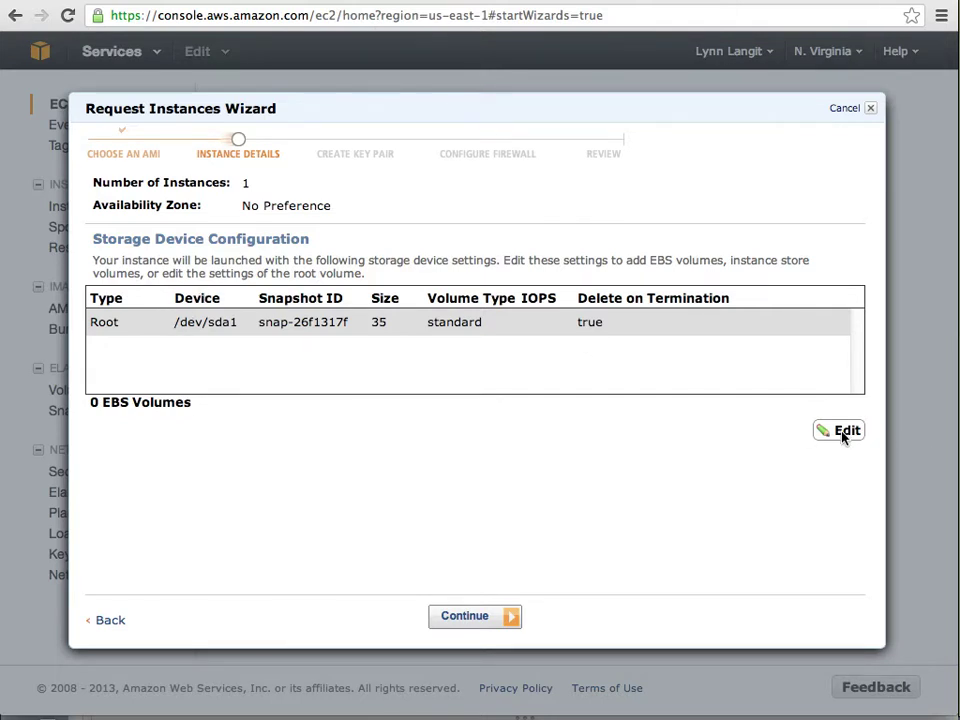
- Accept the default 35 GB /dev/sda1 root volume and skip instance tags
{"action": "left_click", "coordinate": [462, 616]}
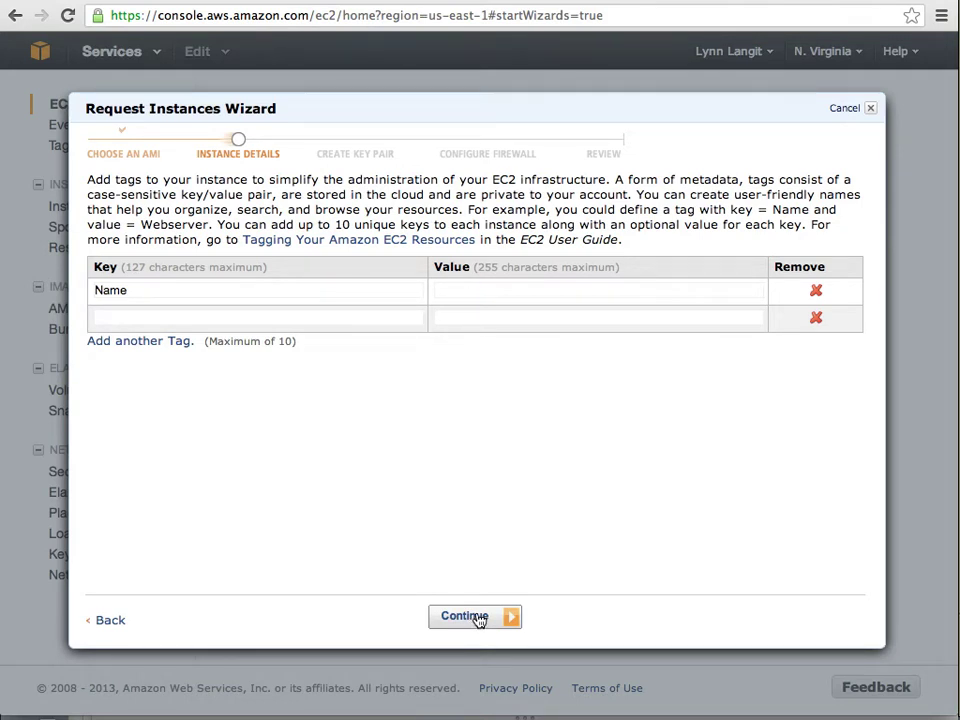
{"action": "left_click", "coordinate": [478, 620]}
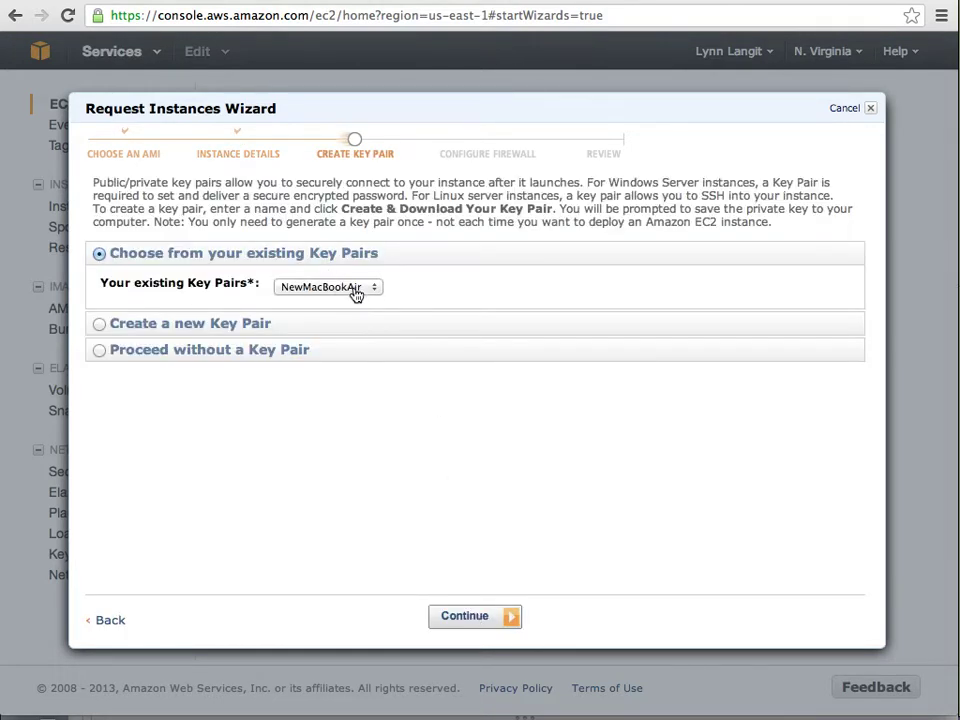
- Keep key pair NewMacBookAir and security group sg-0426a36d, then attempt the t1.micro launch
{"action": "left_click", "coordinate": [470, 620]}
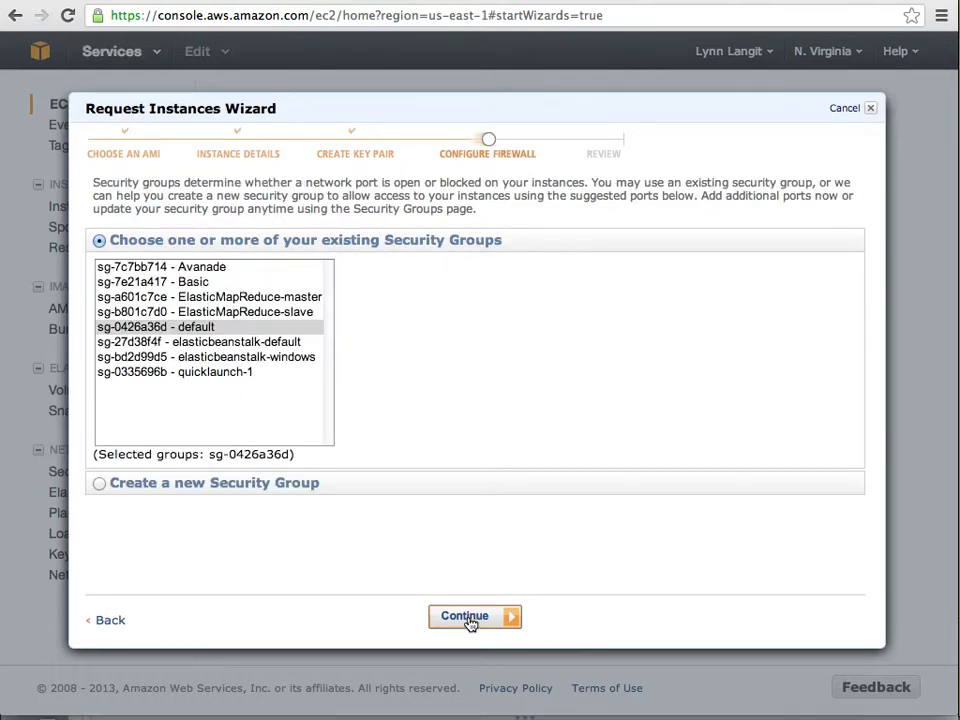
{"action": "left_click", "coordinate": [470, 618]}
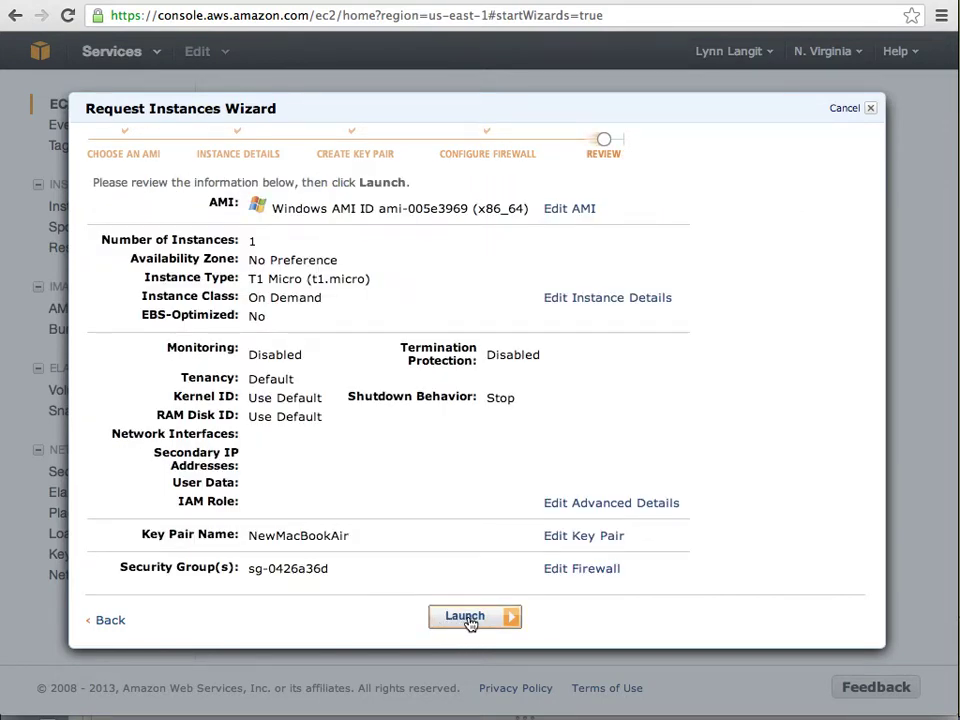
{"action": "left_click", "coordinate": [470, 618]}
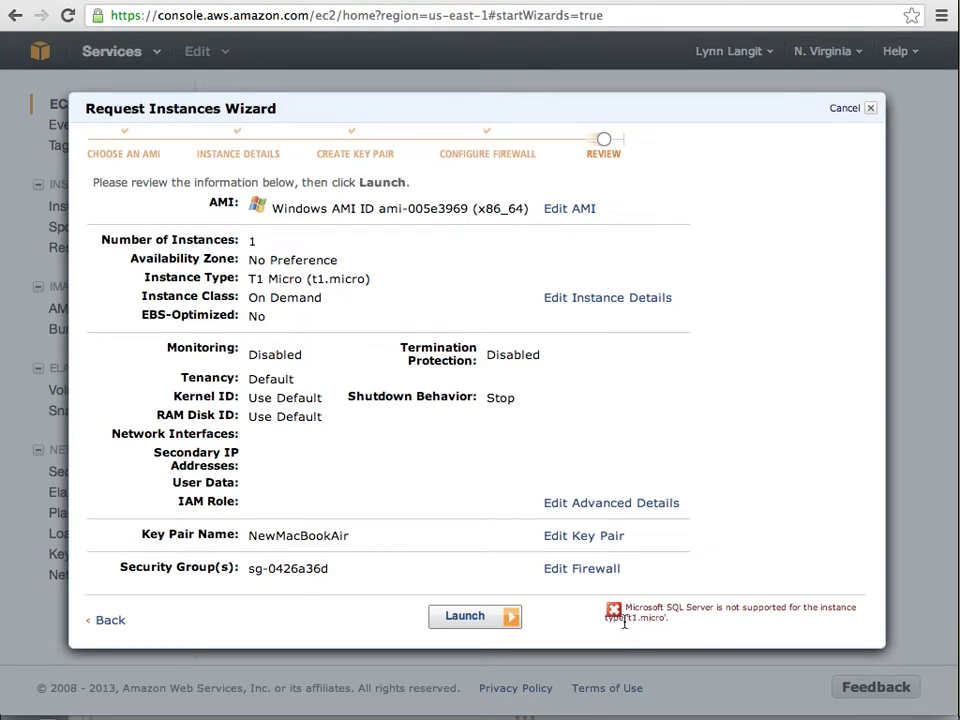
- Go back to the first instance details page and change the instance type to M1 Small
{"action": "left_click", "coordinate": [112, 625]}
{"action": "left_click", "coordinate": [112, 625]}
{"action": "left_click", "coordinate": [112, 625]}
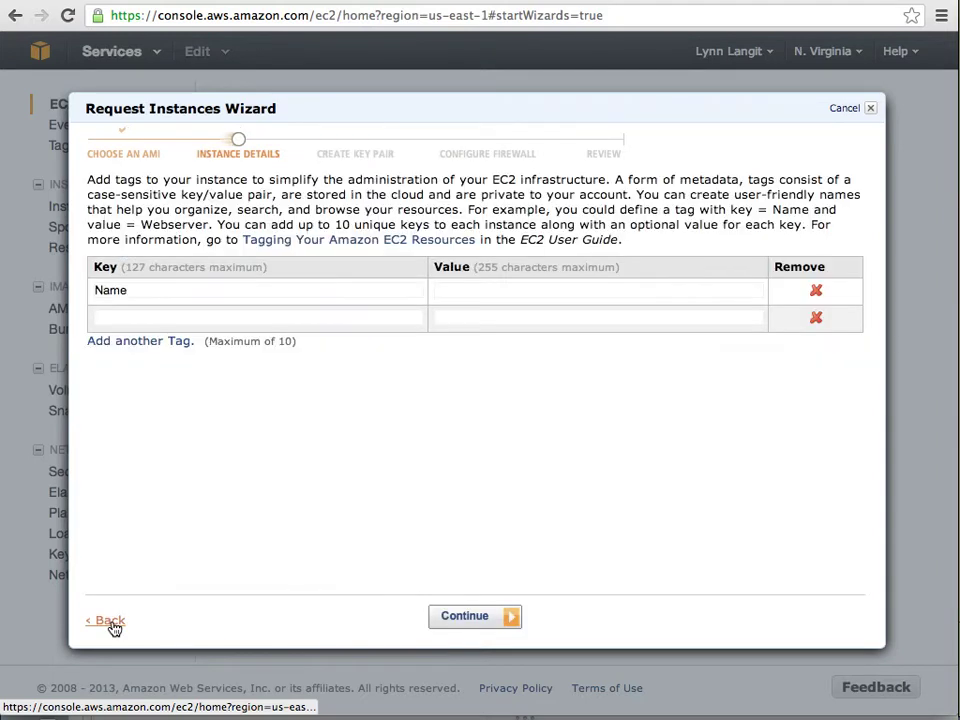
{"action": "left_click", "coordinate": [112, 625]}
{"action": "left_click", "coordinate": [112, 625]}
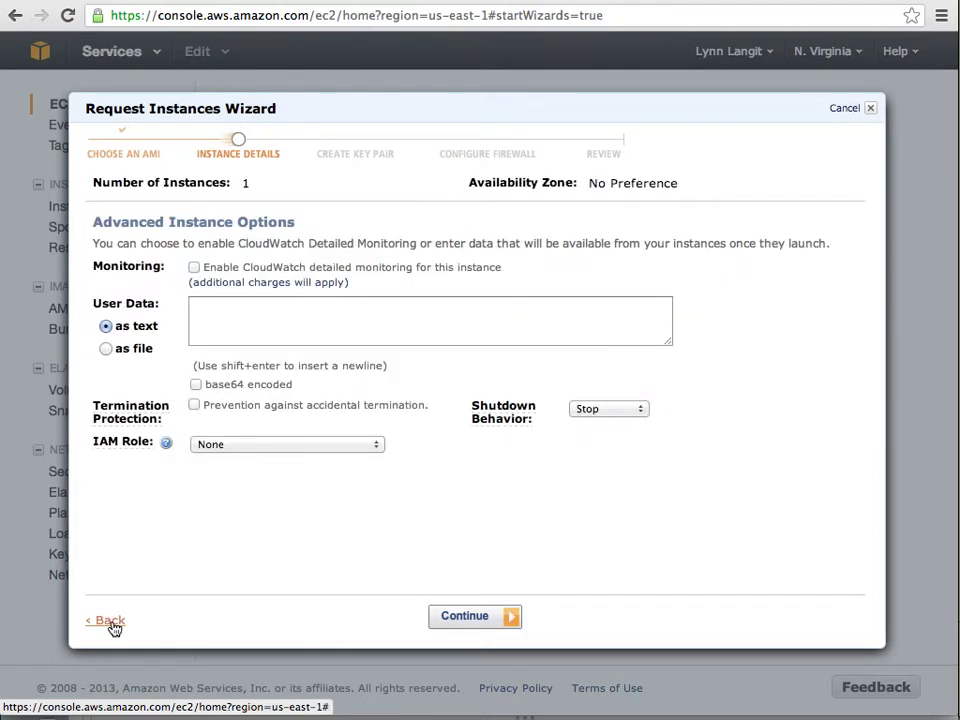
{"action": "left_click", "coordinate": [112, 625]}
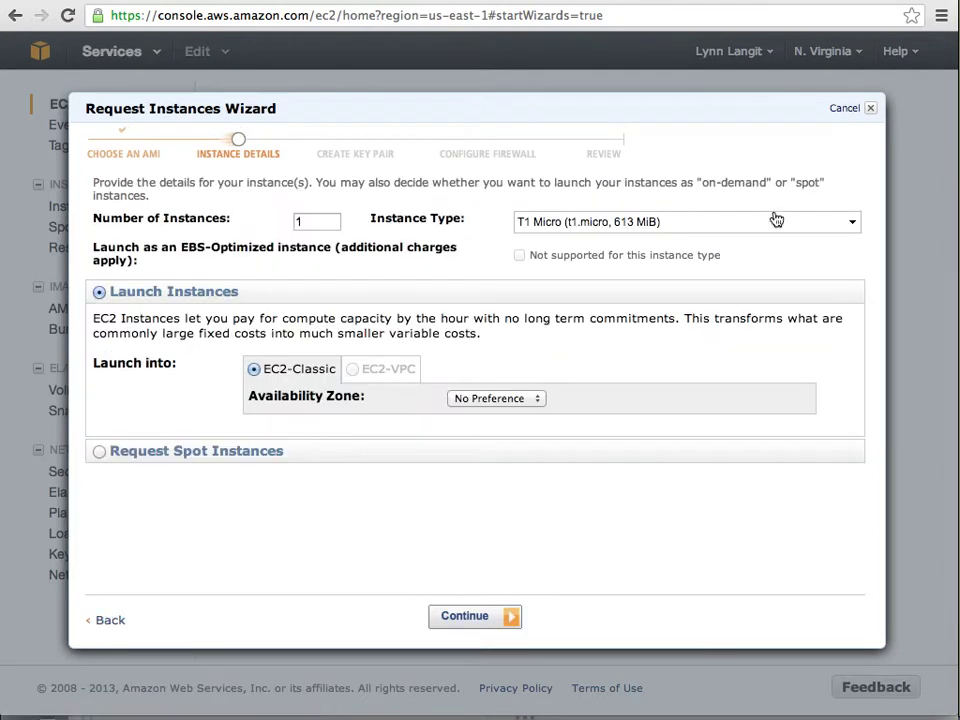
{"action": "left_click", "coordinate": [839, 229]}
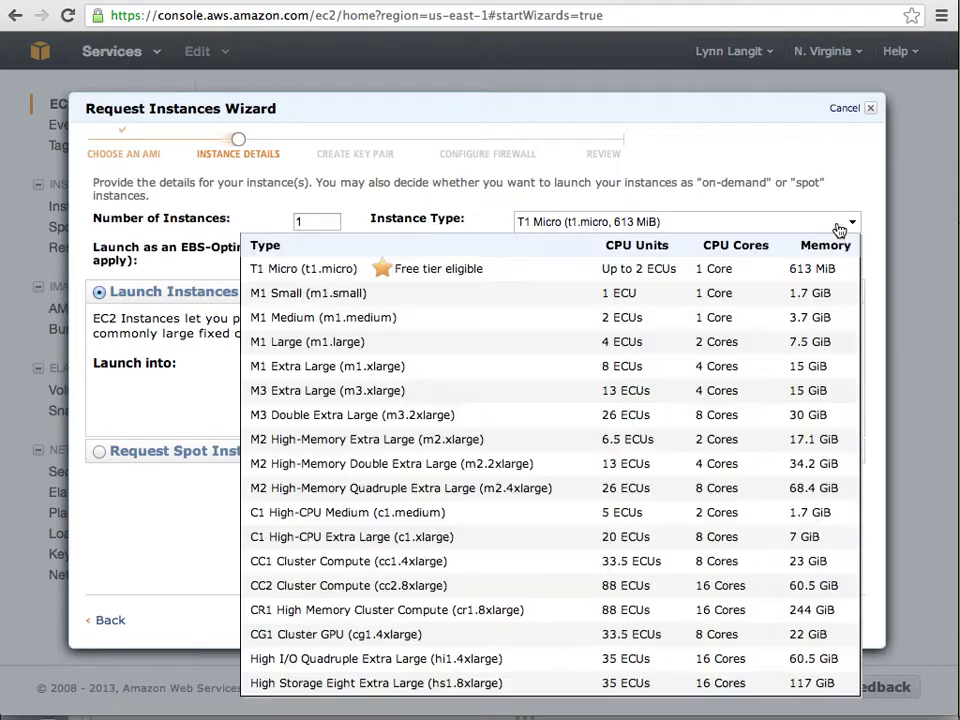
{"action": "left_click", "coordinate": [502, 296]}
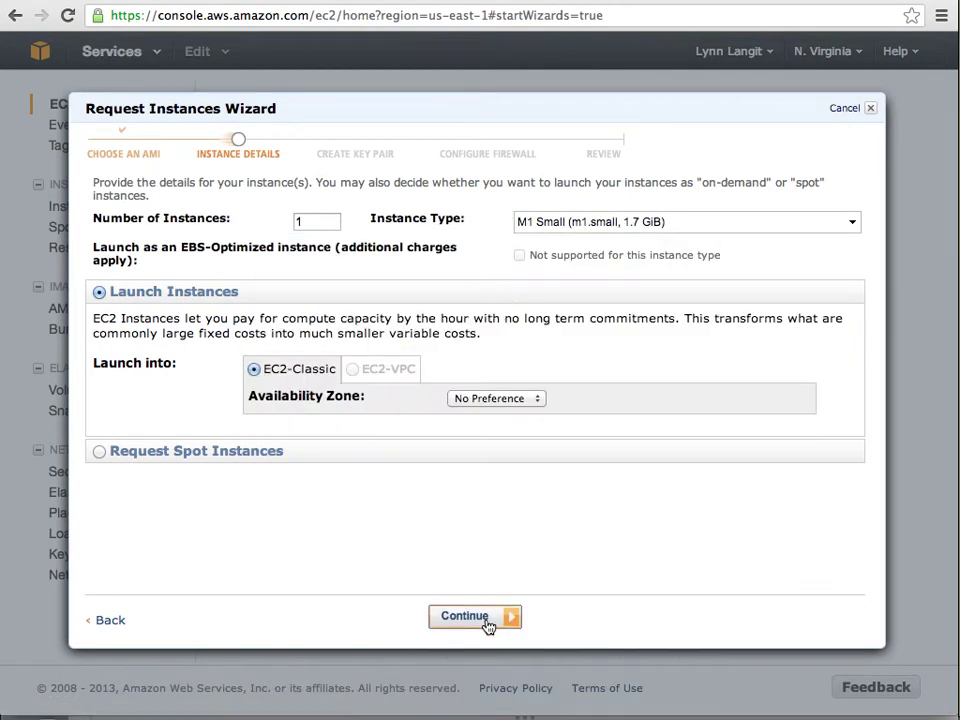
- Accept defaults on every remaining wizard page and launch the M1 Small instance
{"action": "left_click", "coordinate": [487, 624]}
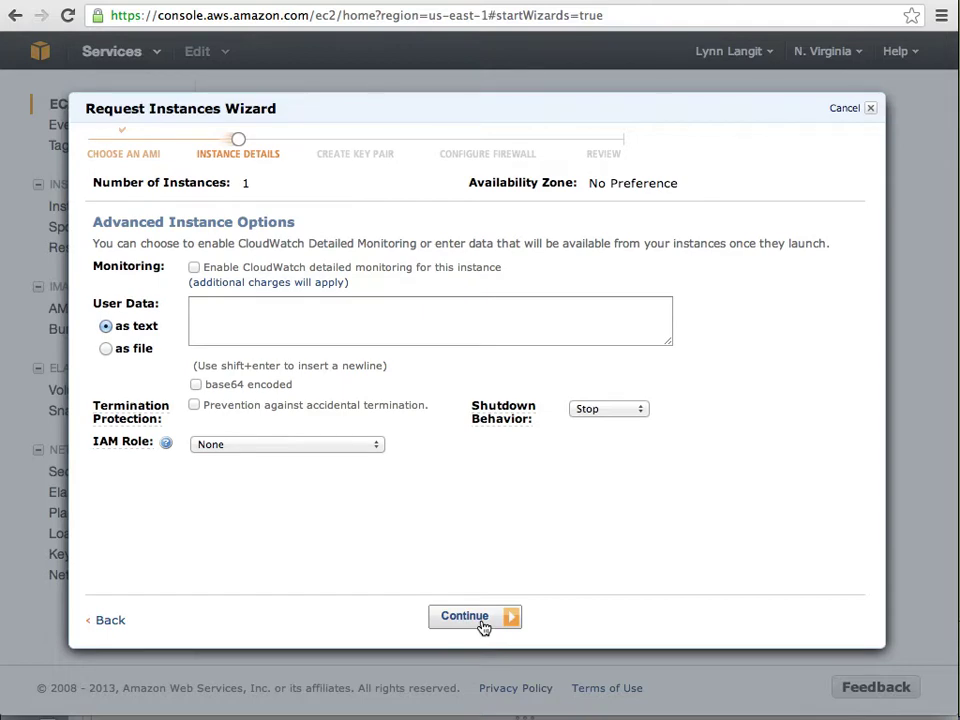
{"action": "left_click", "coordinate": [482, 622]}
{"action": "left_click", "coordinate": [480, 619]}
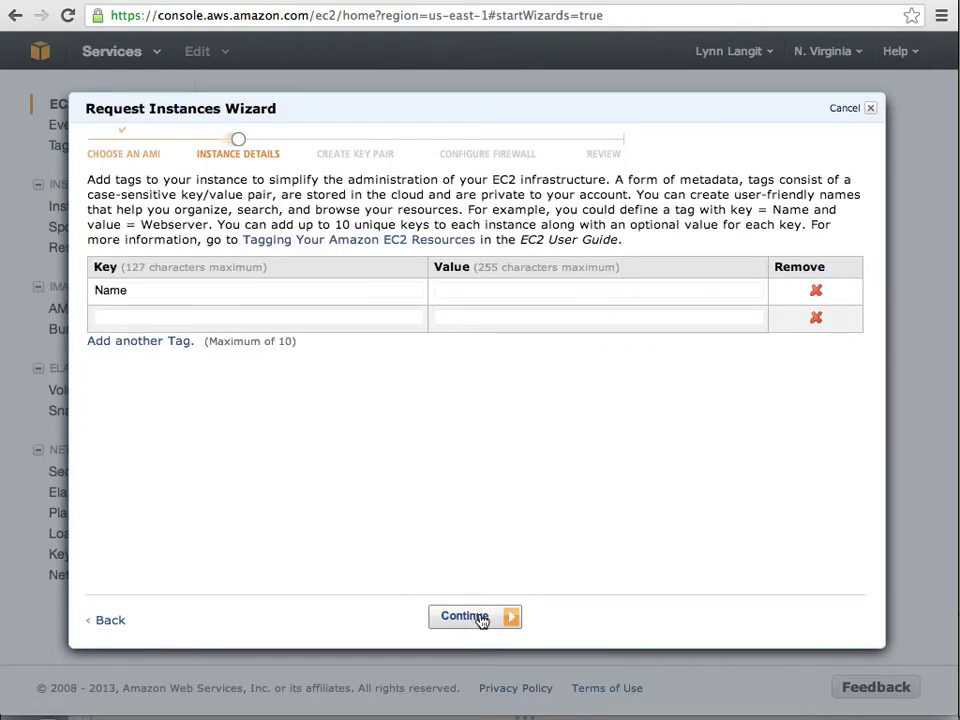
{"action": "left_click", "coordinate": [481, 619]}
{"action": "left_click", "coordinate": [482, 619]}
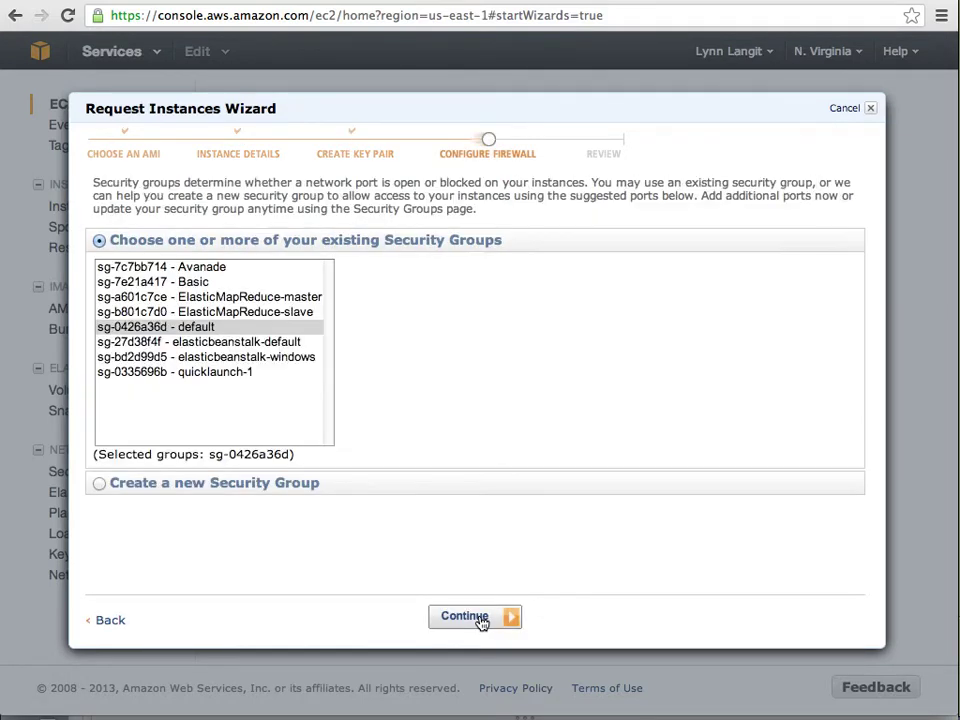
{"action": "left_click", "coordinate": [481, 621]}
{"action": "left_click", "coordinate": [480, 621]}
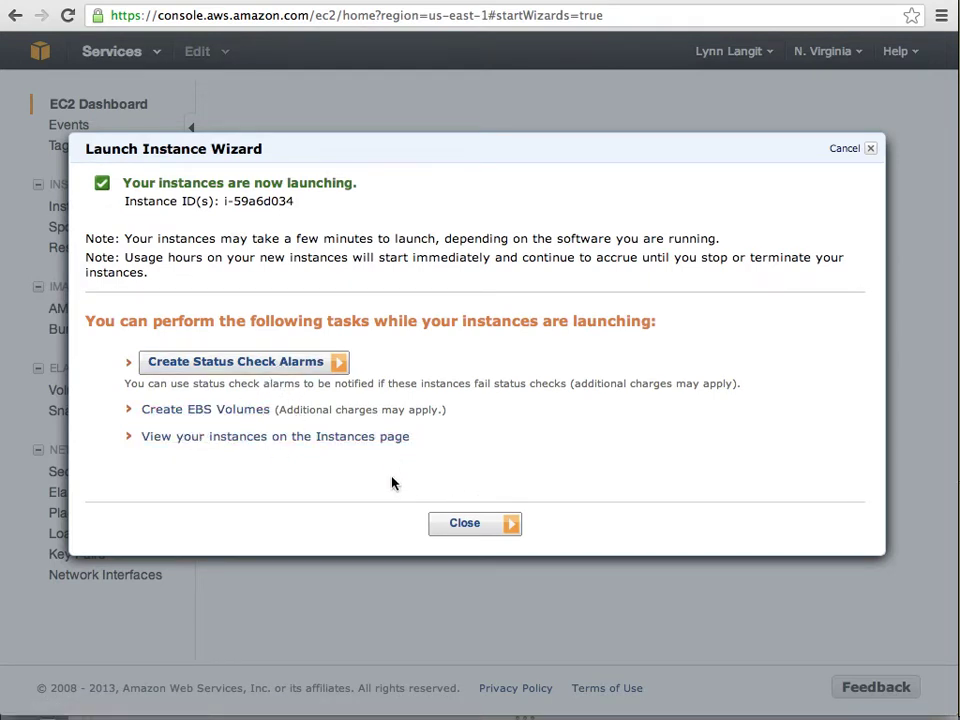
- Close the launch confirmation to see i-59a6d034 (m1.small) running in Instances
{"action": "left_click", "coordinate": [480, 527]}
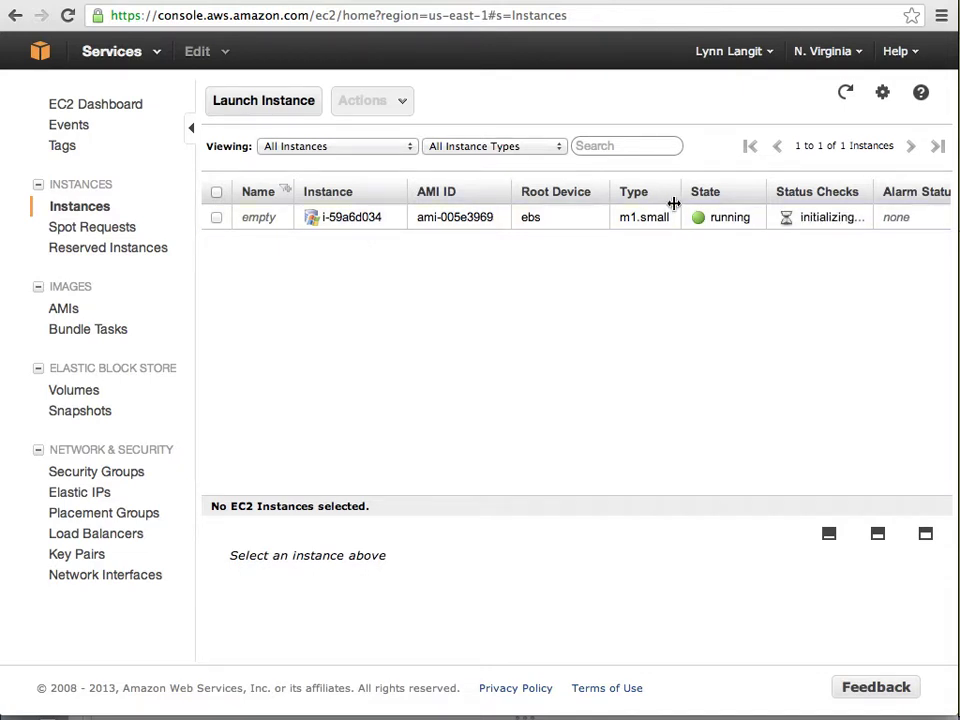
- Select instance i-59a6d034 and open its Actions dropdown
{"action": "left_click", "coordinate": [381, 222]}
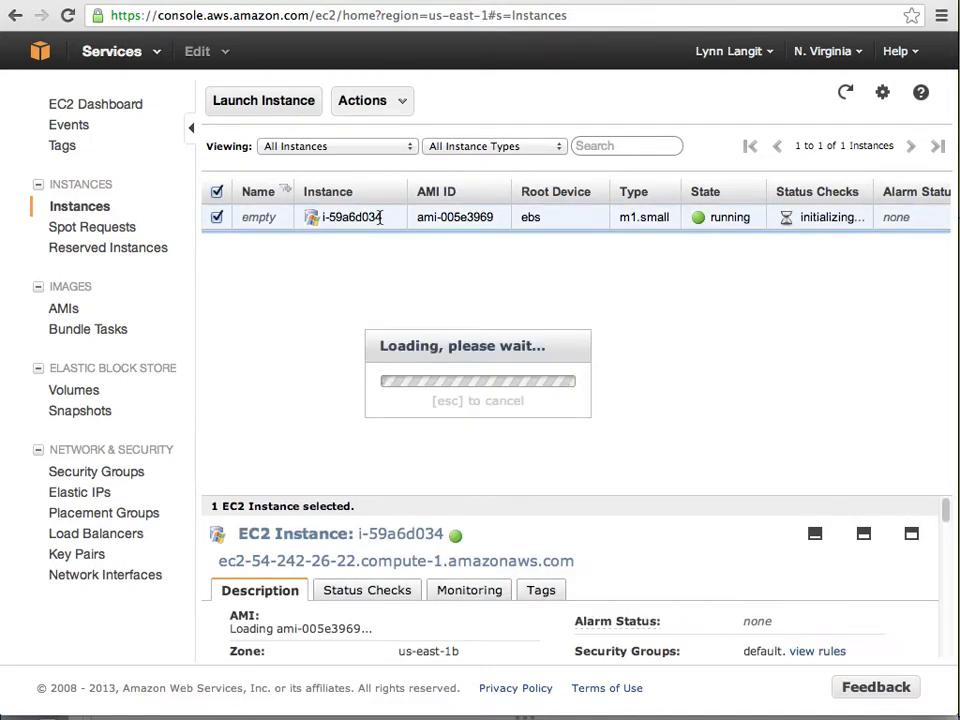
{"action": "left_click", "coordinate": [403, 101]}
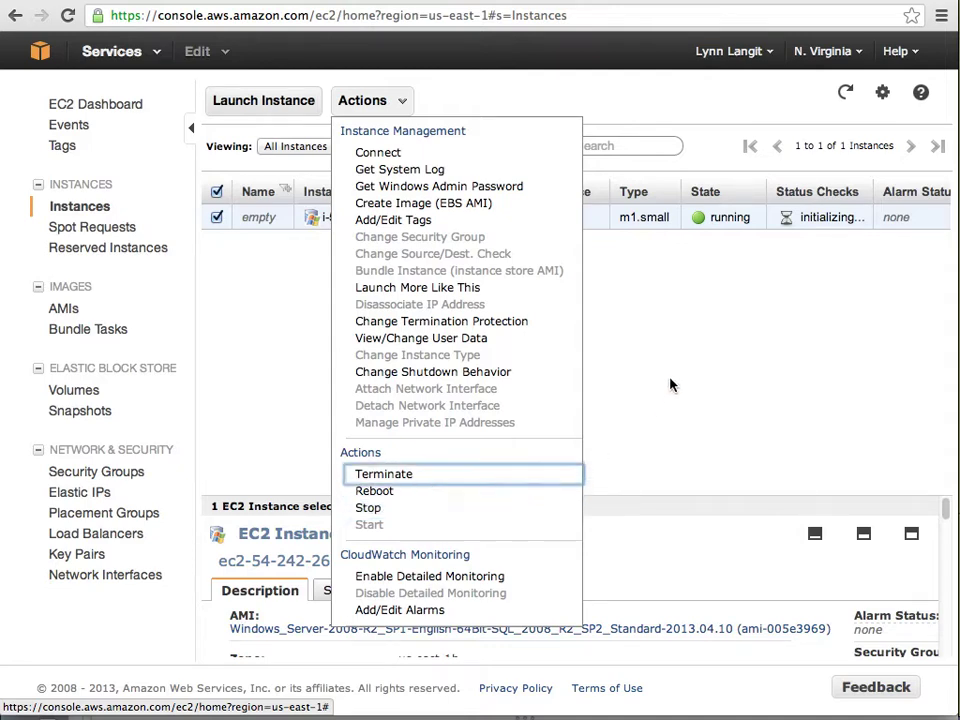
- Open Connect, find the Windows administrator password not yet available, and cancel
{"action": "left_click", "coordinate": [415, 155]}
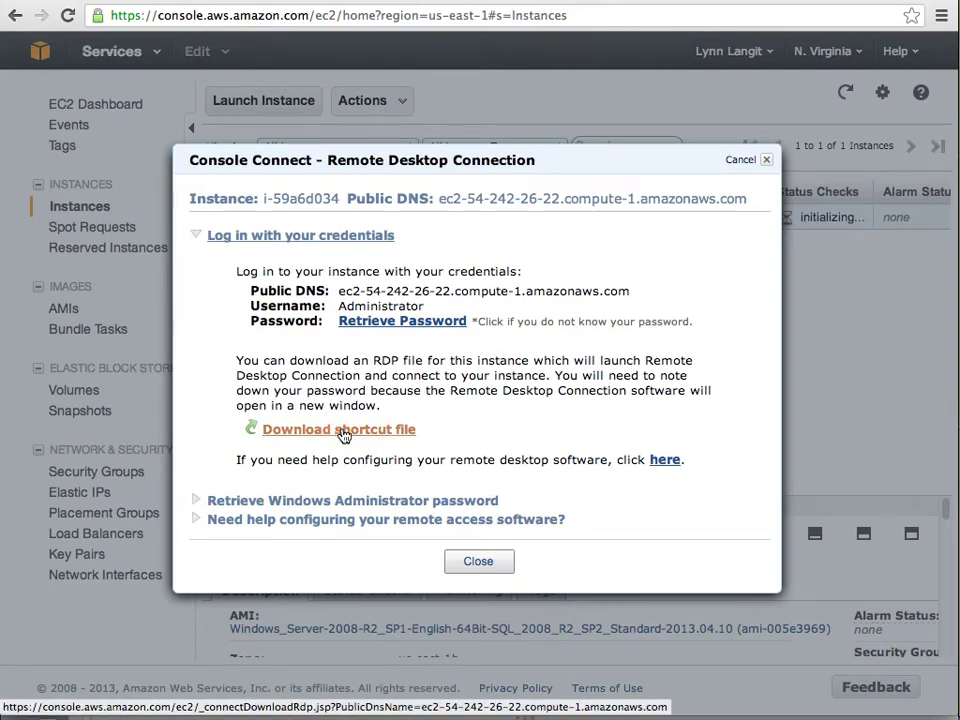
{"action": "left_click", "coordinate": [419, 322]}
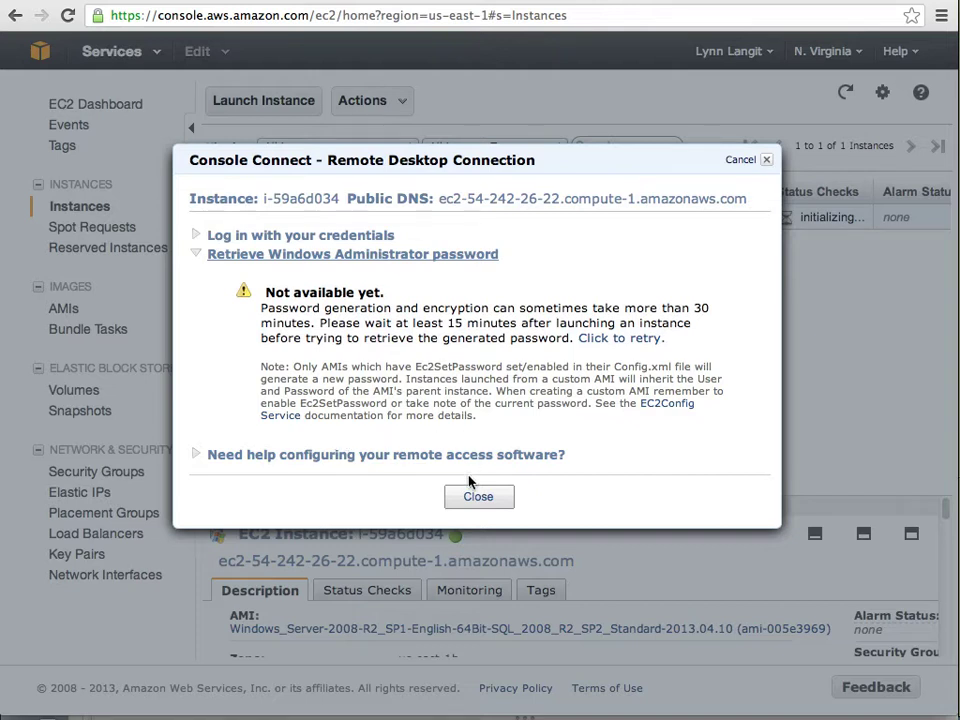
{"action": "left_click", "coordinate": [768, 162]}
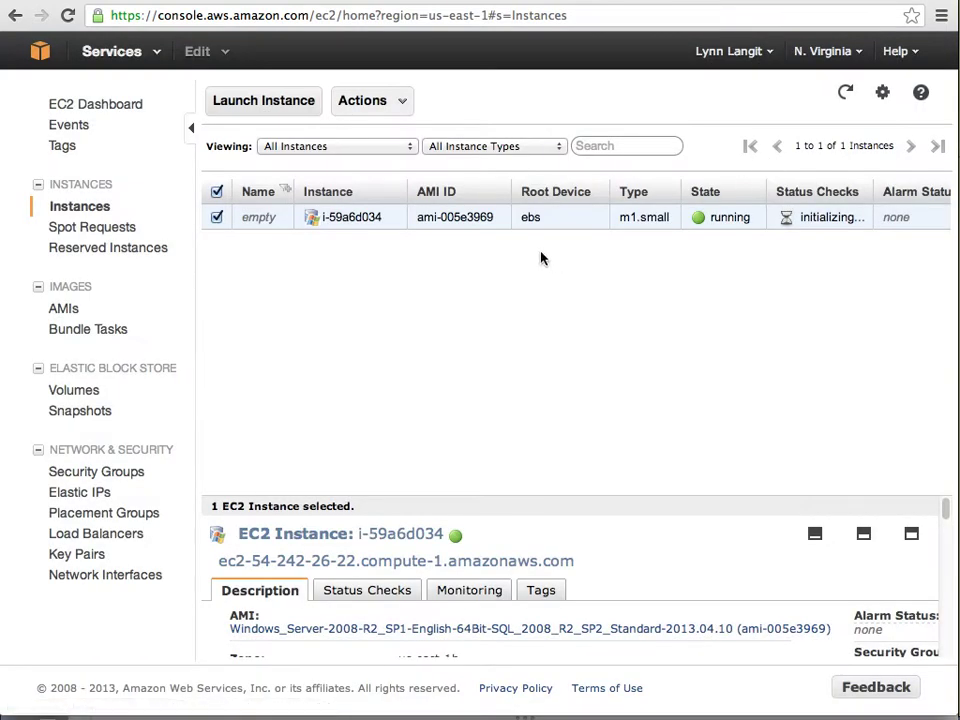
- Open the instance's context menu and dismiss it without running any action
{"action": "right_click", "coordinate": [436, 220]}
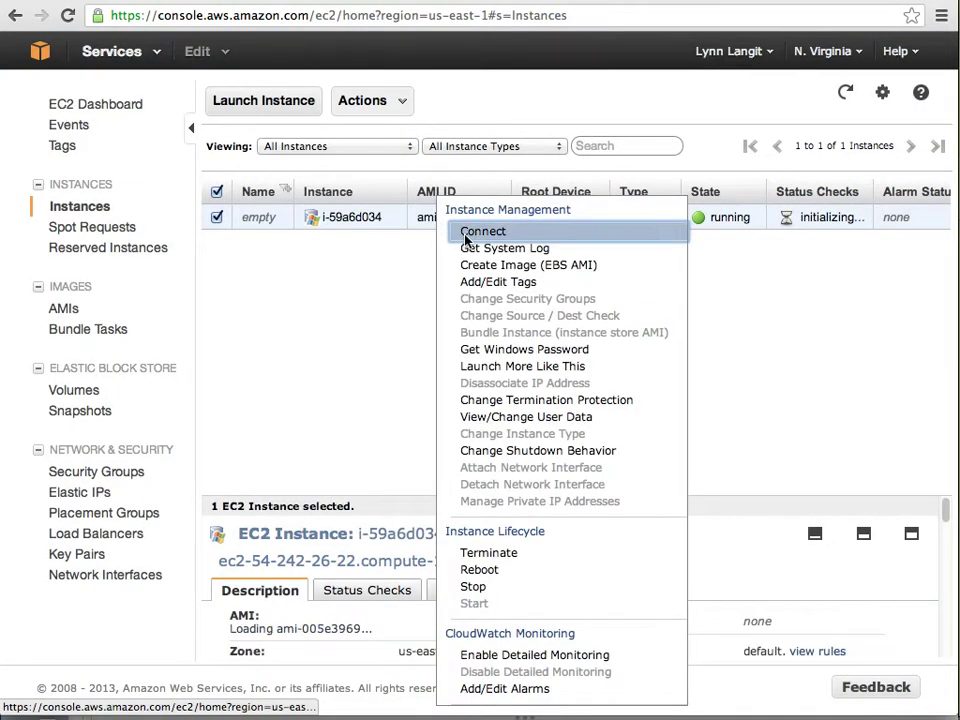
{"action": "left_click", "coordinate": [339, 347]}
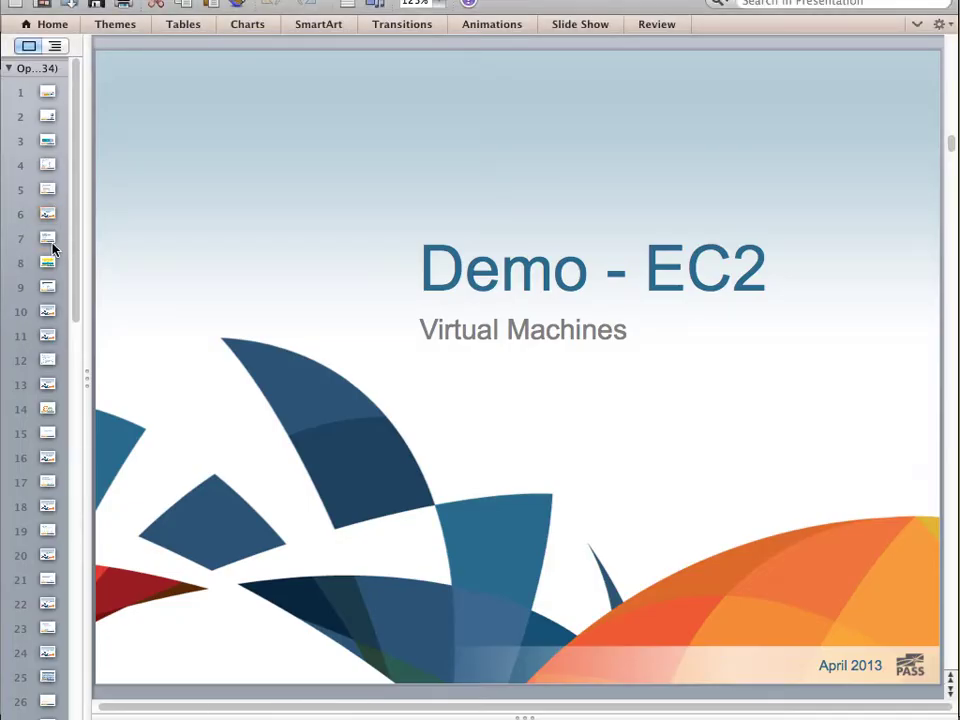
- Advance from slide 7, S3 and Glacier, to slide 8, About EC2 storage
{"action": "left_click", "coordinate": [49, 241]}
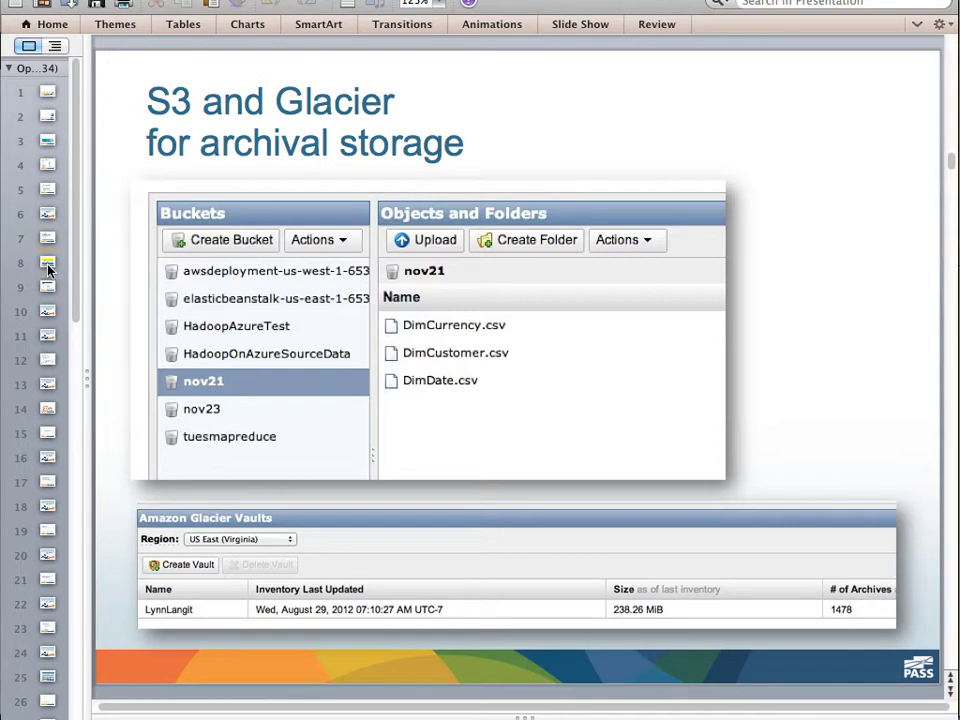
{"action": "left_click", "coordinate": [48, 266]}
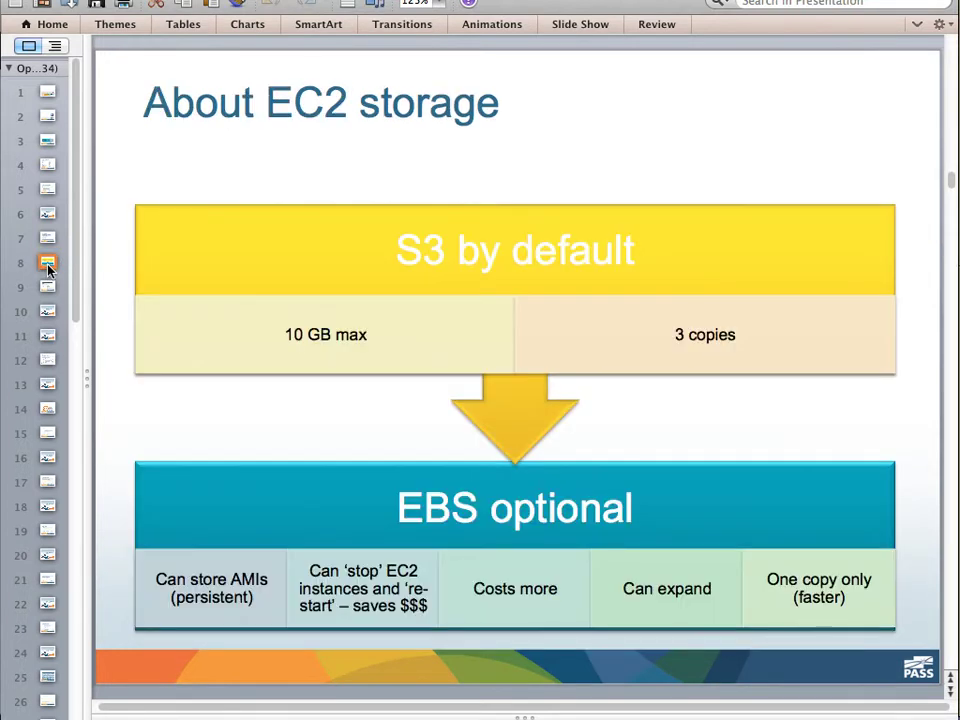
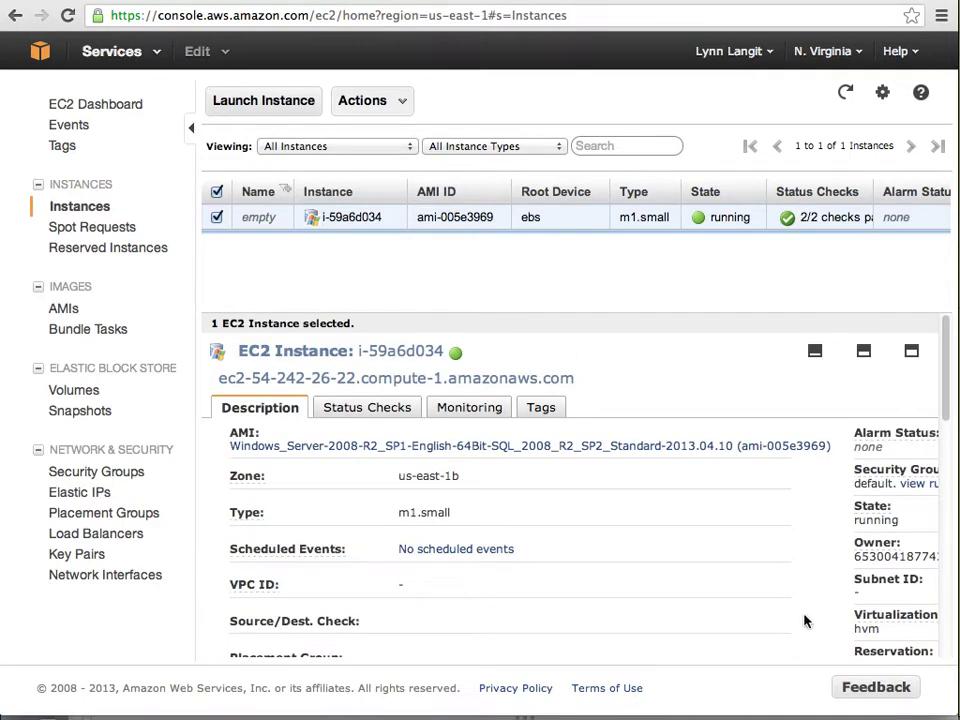
{"action": "left_click", "coordinate": [362, 408]}
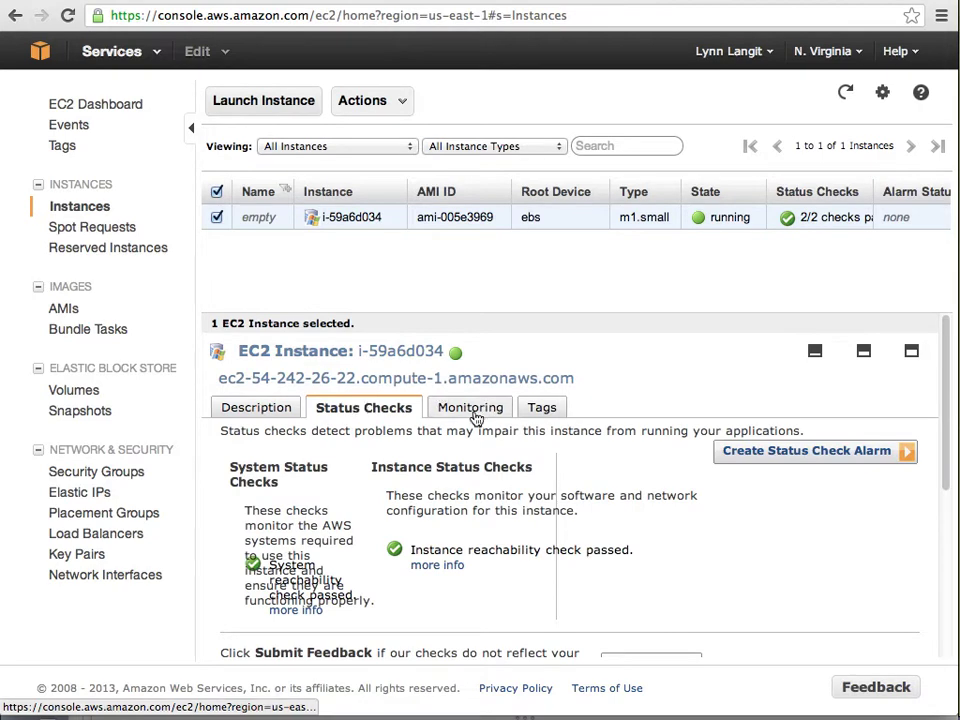
{"action": "left_click", "coordinate": [474, 415]}
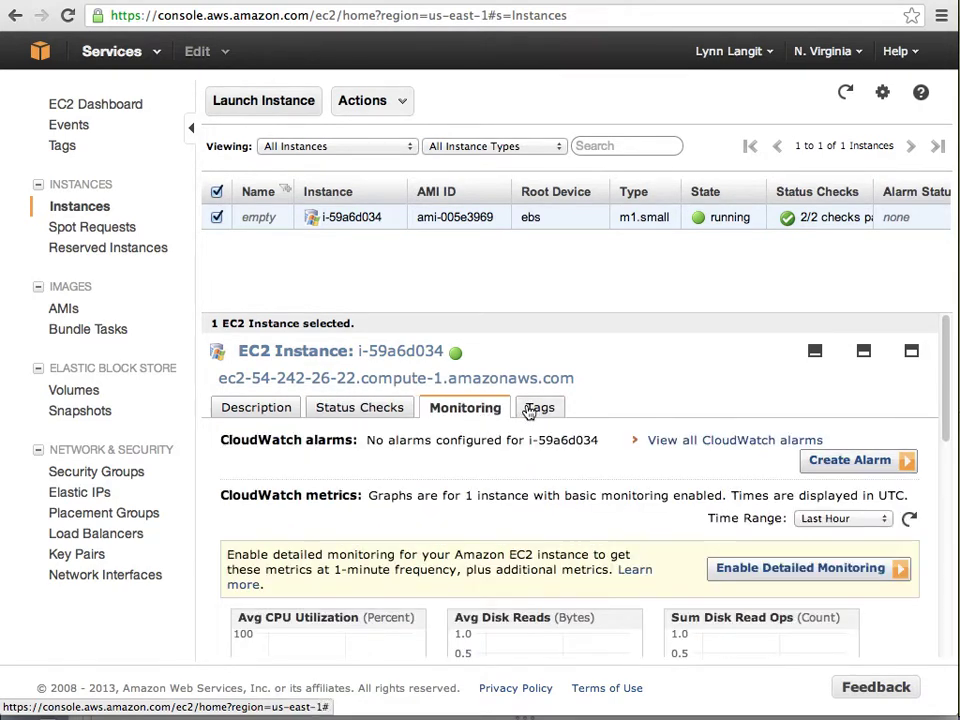
{"action": "scroll", "coordinate": [553, 525], "scroll_direction": "down", "scroll_amount": 2}
{"action": "scroll", "coordinate": [553, 525], "scroll_direction": "down", "scroll_amount": 1}
{"action": "scroll", "coordinate": [553, 525], "scroll_direction": "up", "scroll_amount": 3}
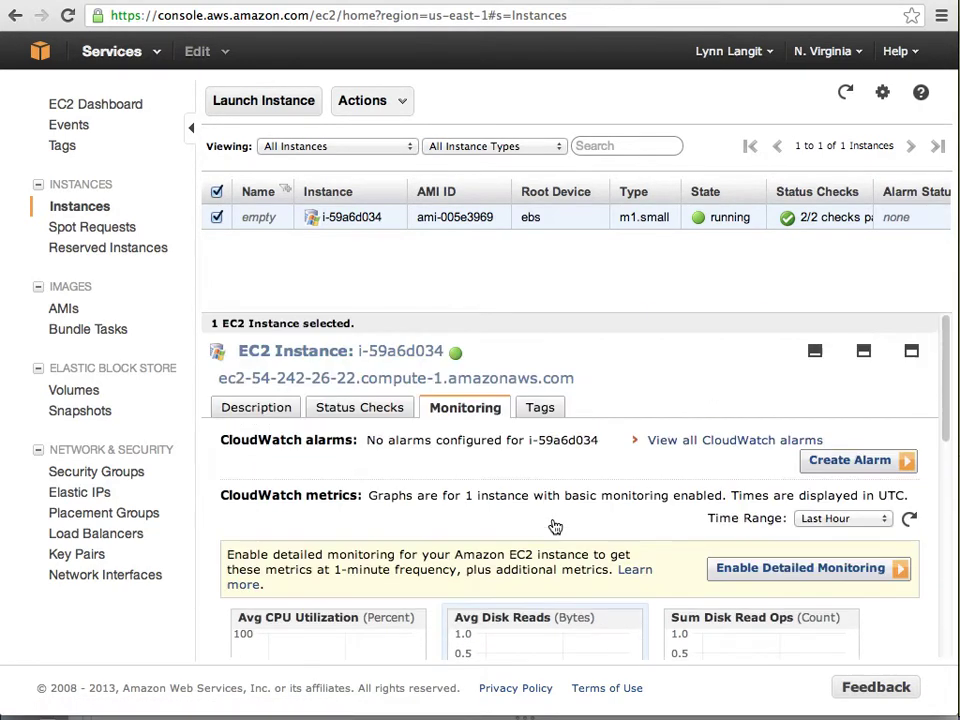
{"action": "left_click", "coordinate": [271, 413]}
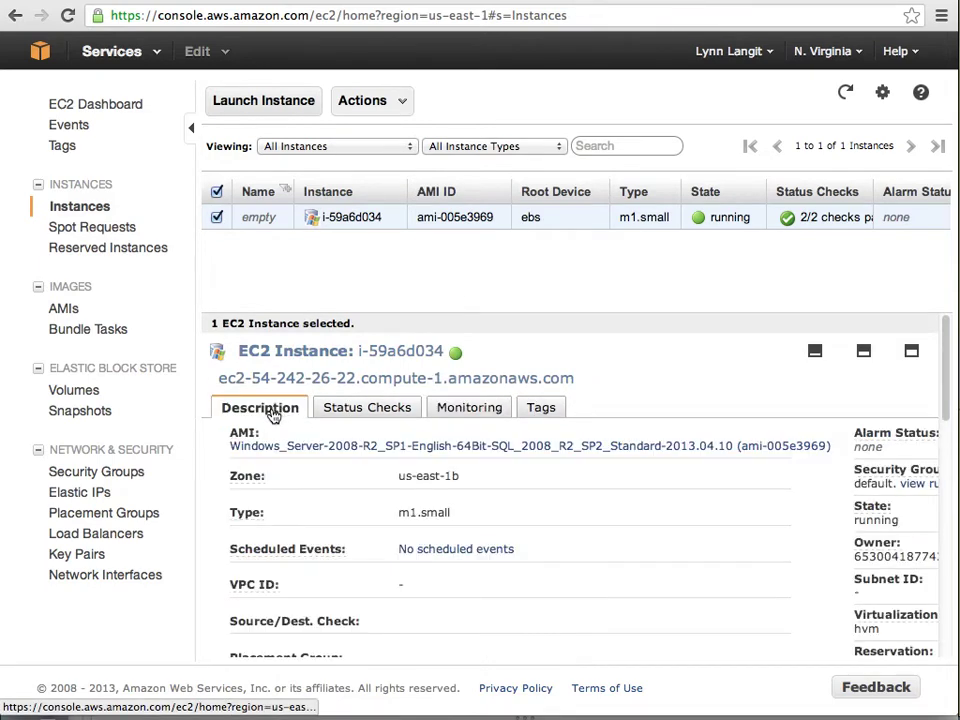
{"action": "scroll", "coordinate": [375, 521], "scroll_direction": "down", "scroll_amount": 8}
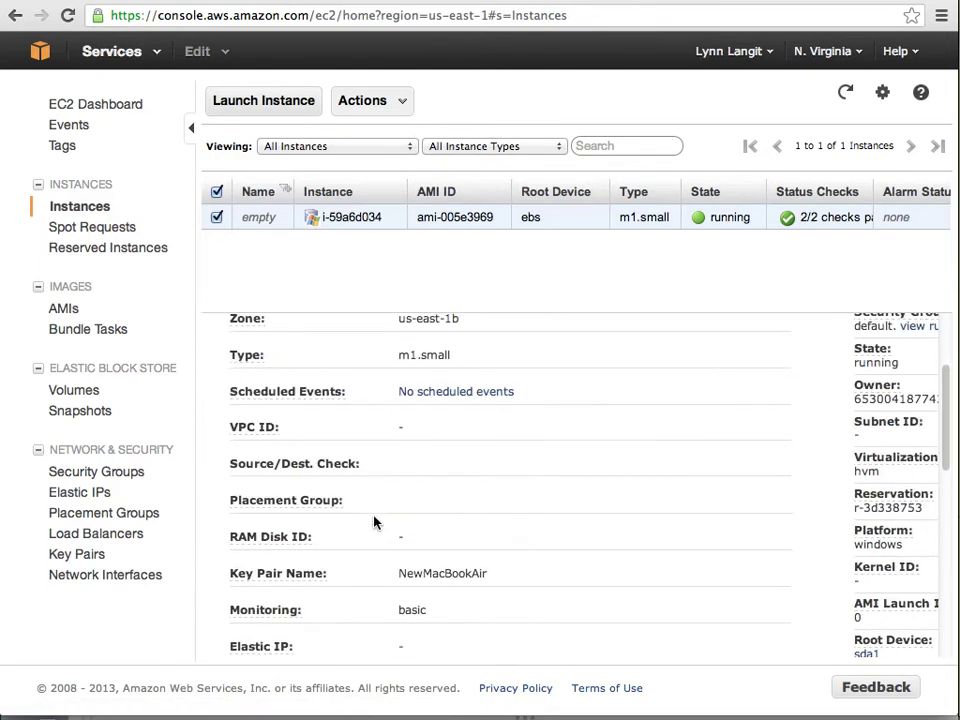
{"action": "scroll", "coordinate": [375, 521], "scroll_direction": "down", "scroll_amount": 2}
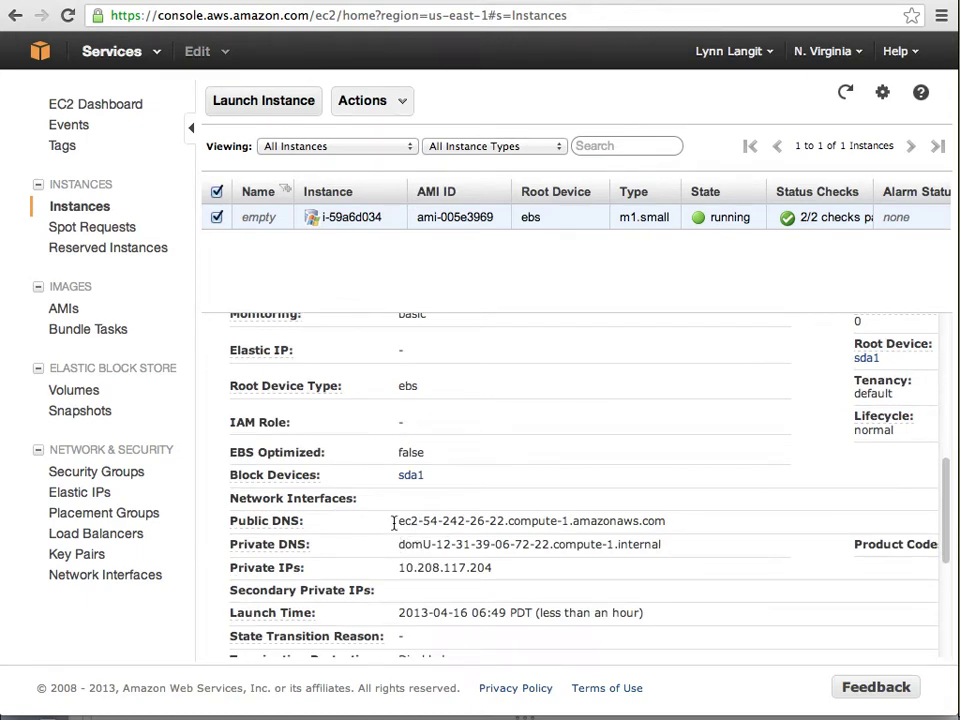
{"action": "scroll", "coordinate": [483, 519], "scroll_direction": "up", "scroll_amount": 10}
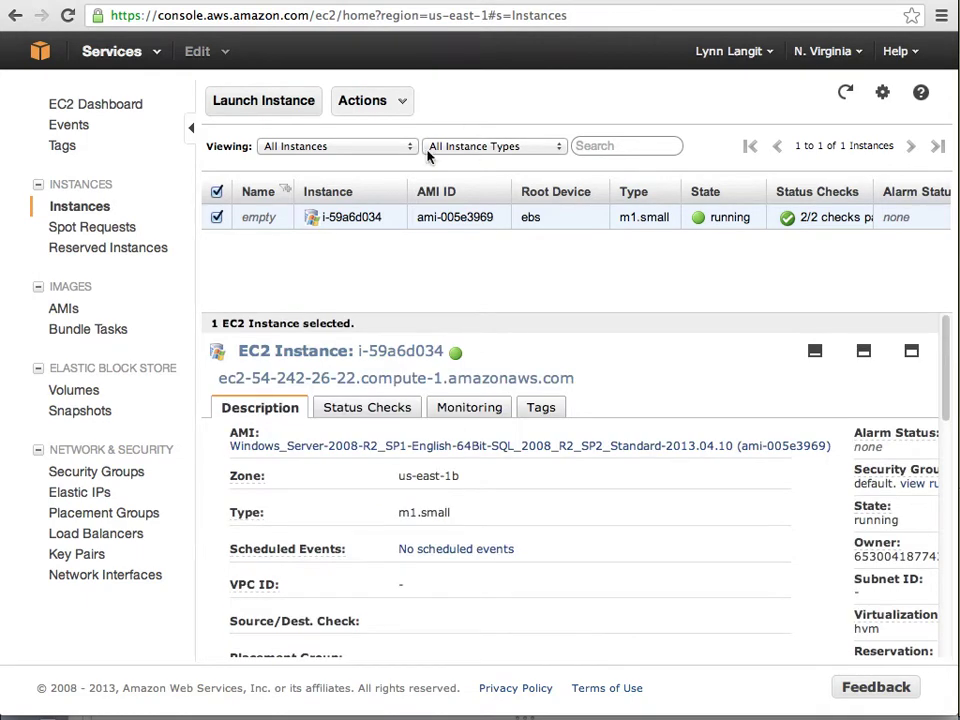
- Start stopping EC2 instance i-59a6d034 from Actions, then cancel the stop
{"action": "left_click", "coordinate": [399, 100]}
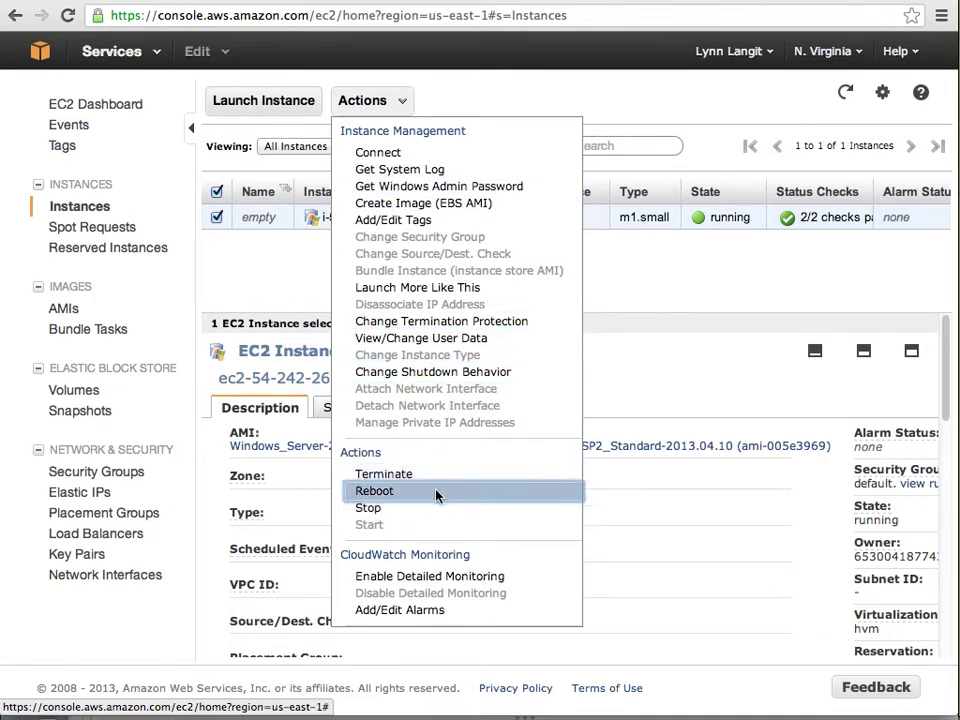
{"action": "left_click", "coordinate": [418, 510]}
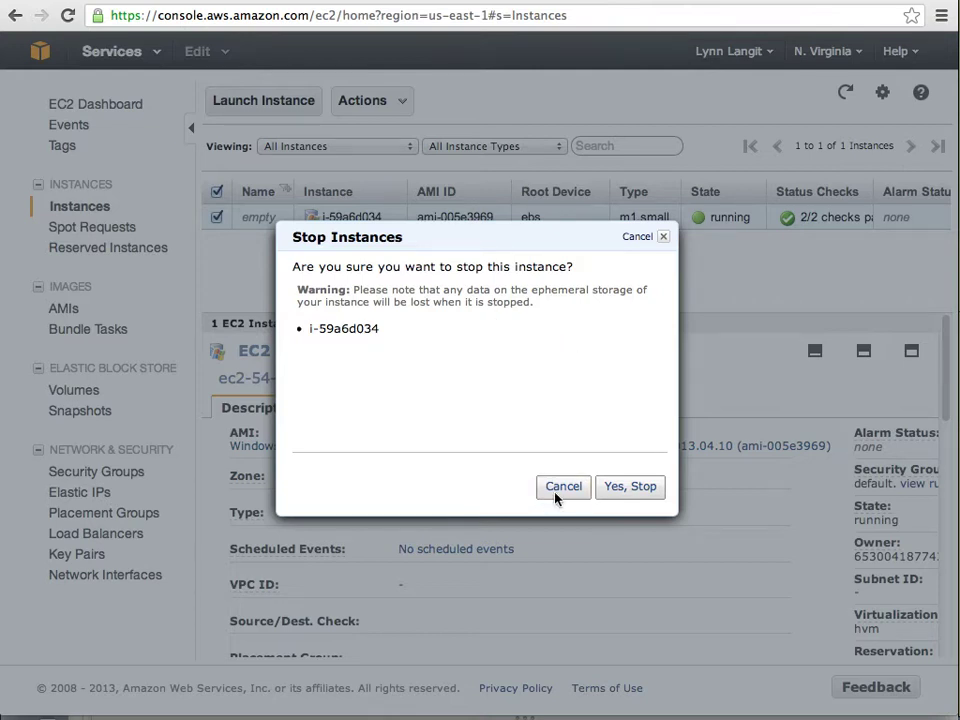
{"action": "left_click", "coordinate": [664, 239]}
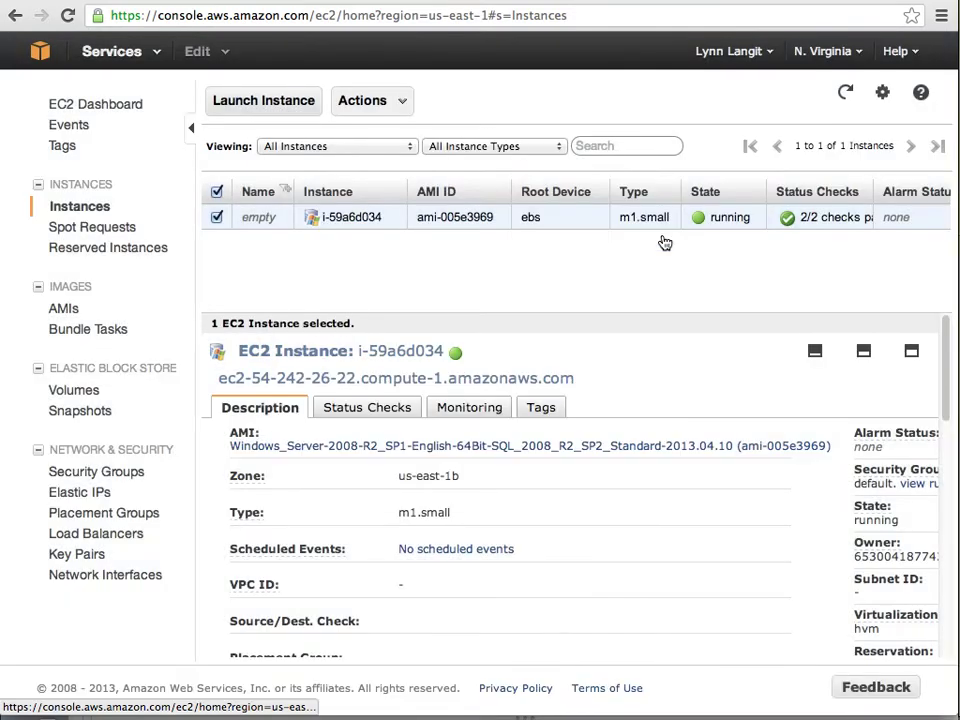
- Terminate instance i-59a6d034 with confirmation and return to the console services home page
{"action": "right_click", "coordinate": [394, 216]}
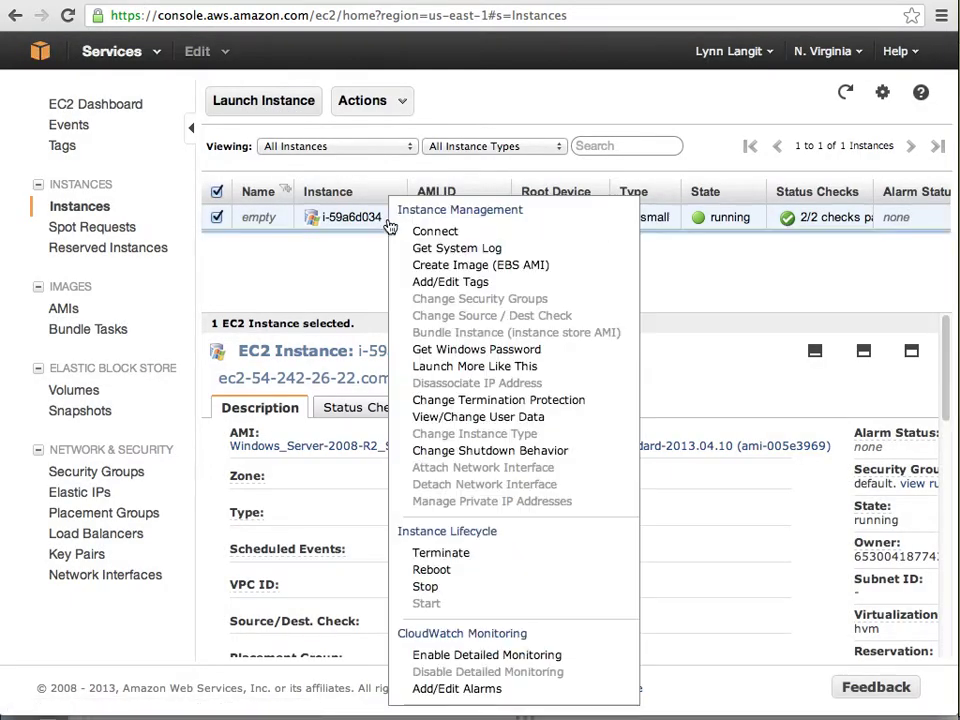
{"action": "left_click", "coordinate": [420, 553]}
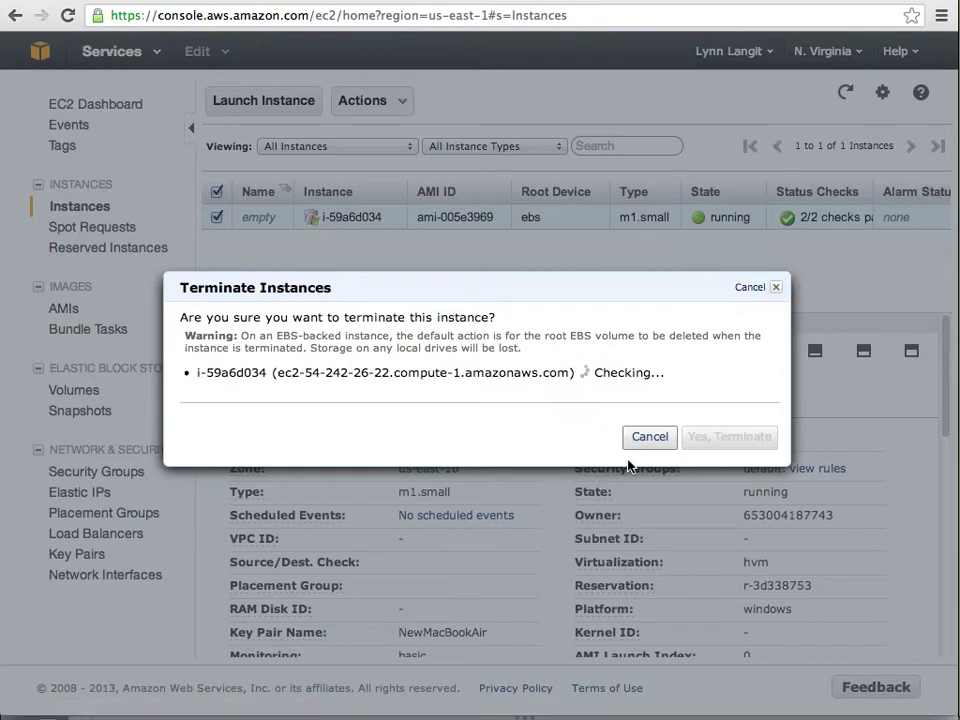
{"action": "left_click", "coordinate": [728, 431]}
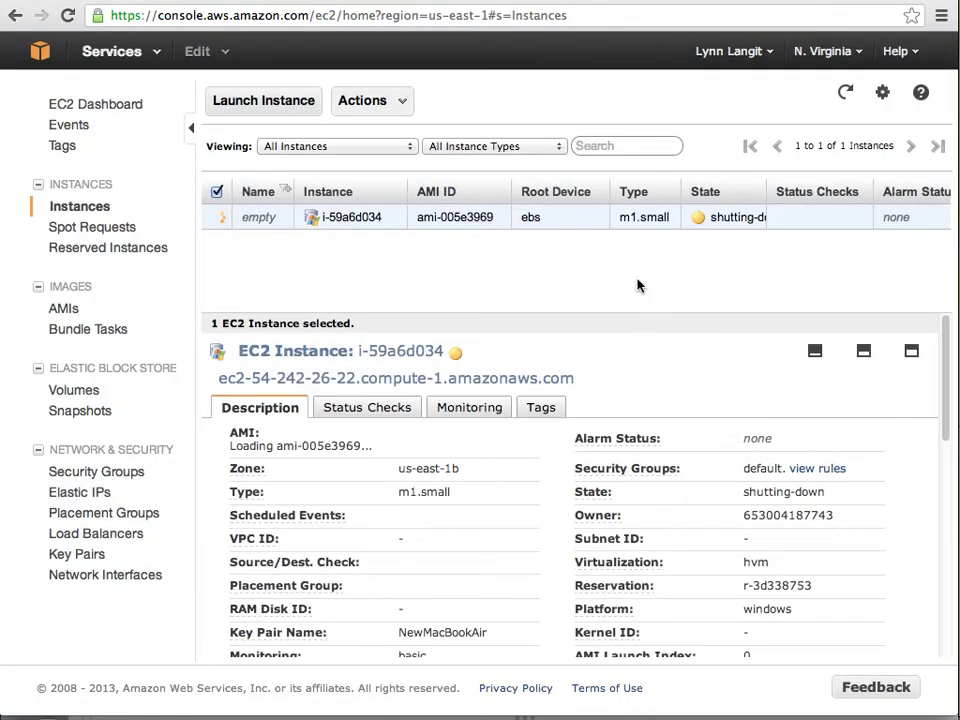
{"action": "left_click", "coordinate": [40, 52]}
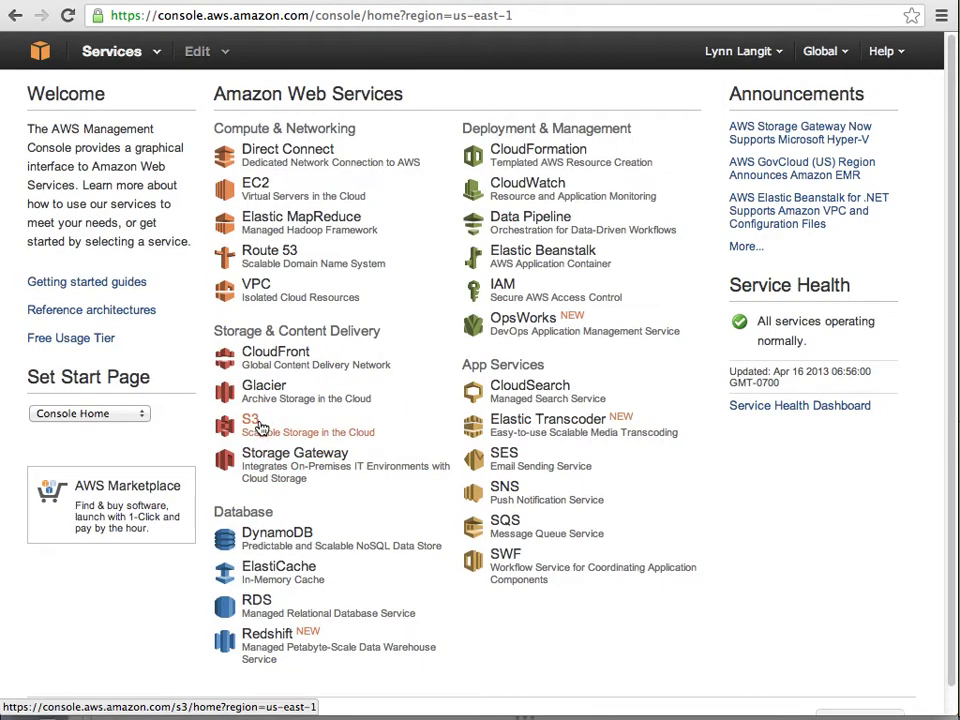
- In S3, start a new bucket, entering its name and choosing the Northern California region
{"action": "left_click", "coordinate": [263, 425]}
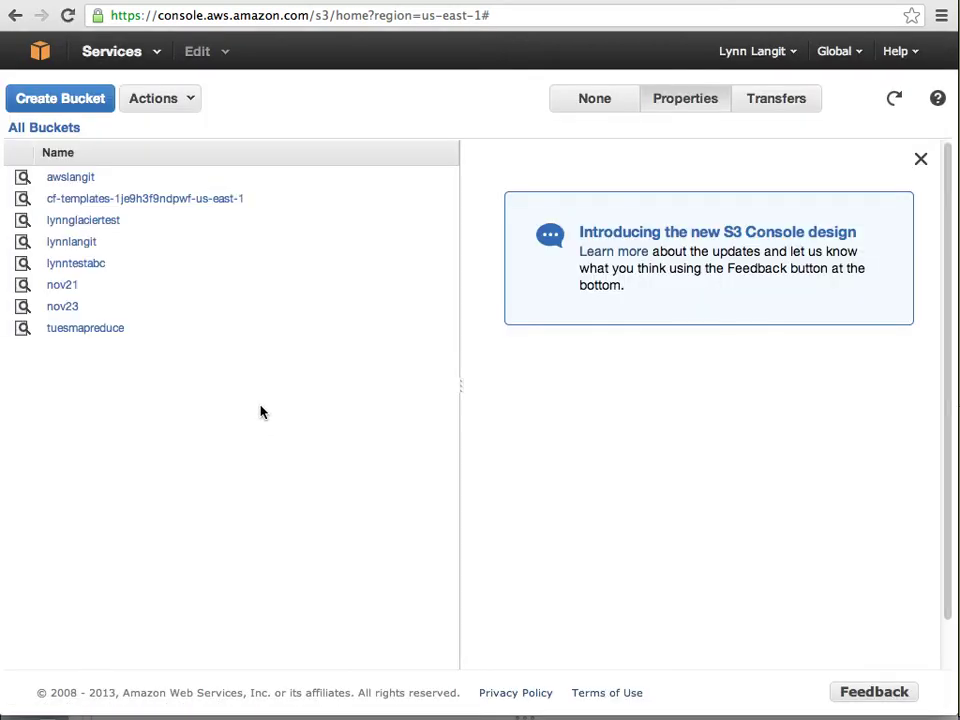
{"action": "left_click", "coordinate": [64, 98]}
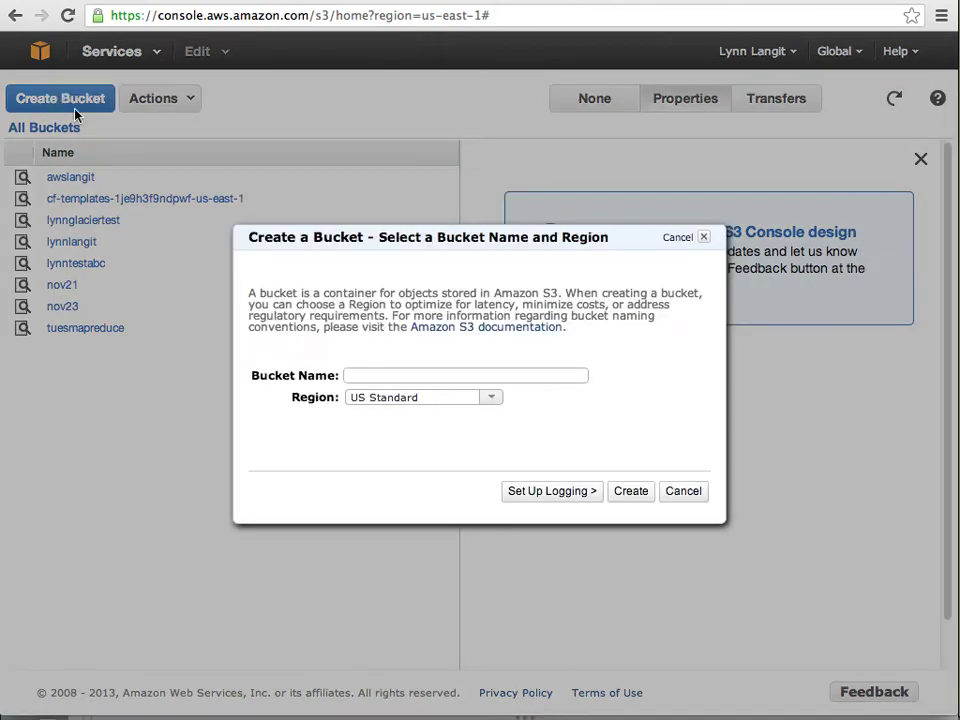
{"action": "left_click", "coordinate": [382, 376]}
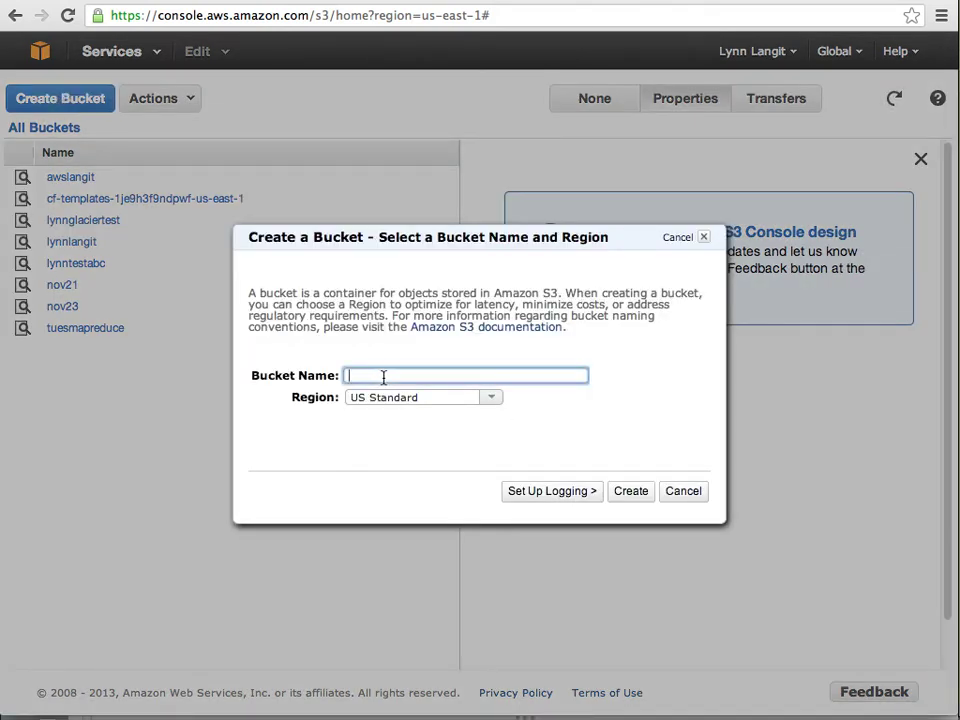
{"action": "type", "text": "YouTubeDemo"}
{"action": "left_click", "coordinate": [493, 405]}
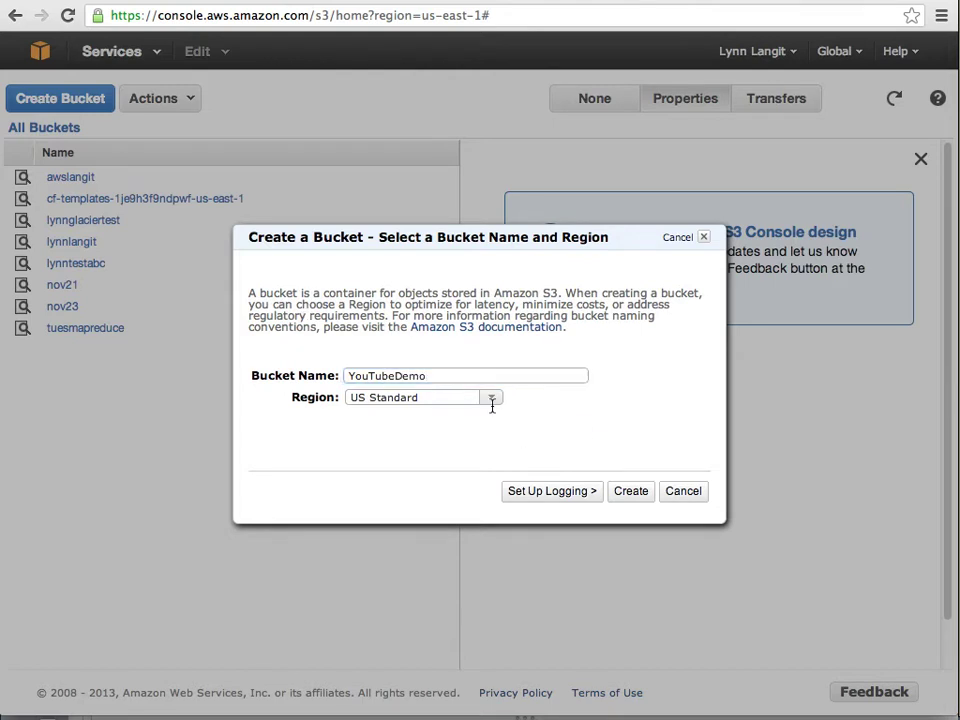
{"action": "left_click", "coordinate": [493, 400]}
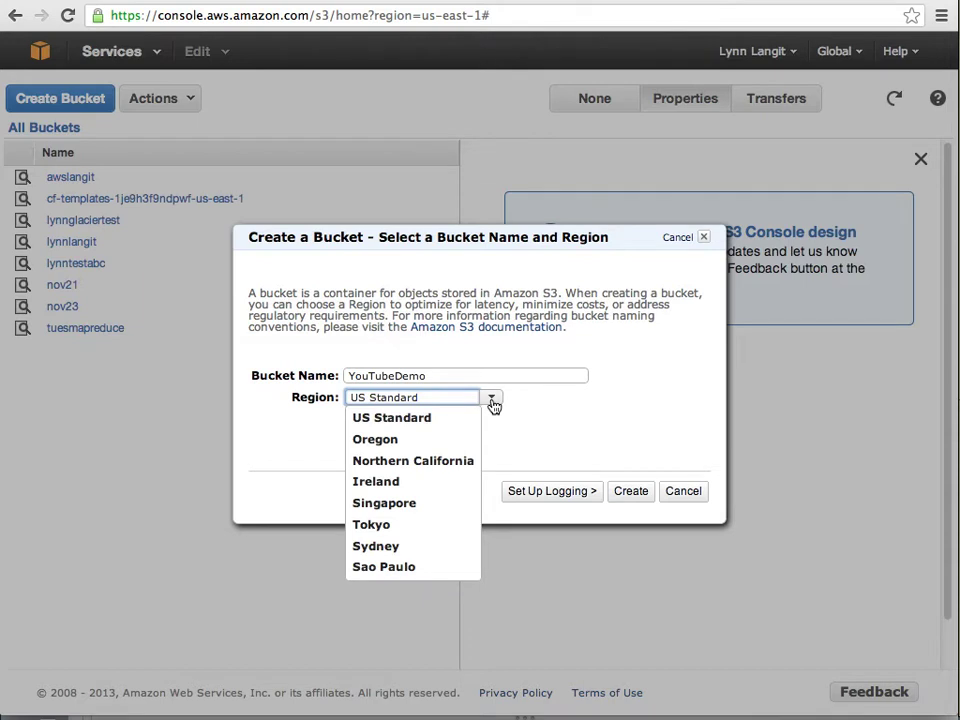
{"action": "left_click", "coordinate": [465, 462]}
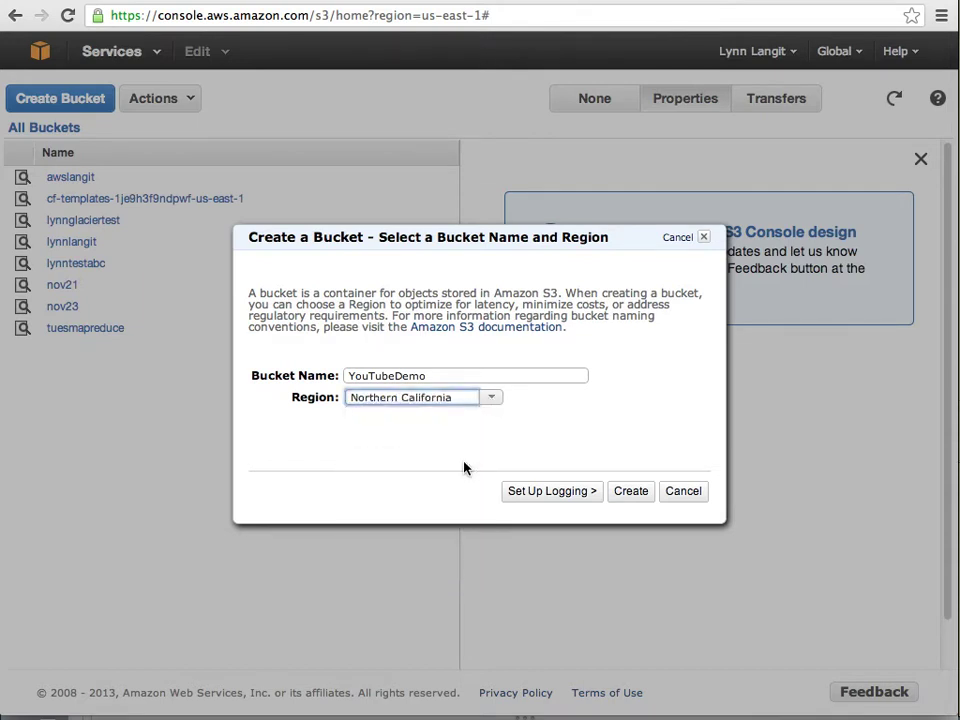
- Retype the bucket name in lowercase as youtubedemo and create the bucket
{"action": "left_click", "coordinate": [576, 492]}
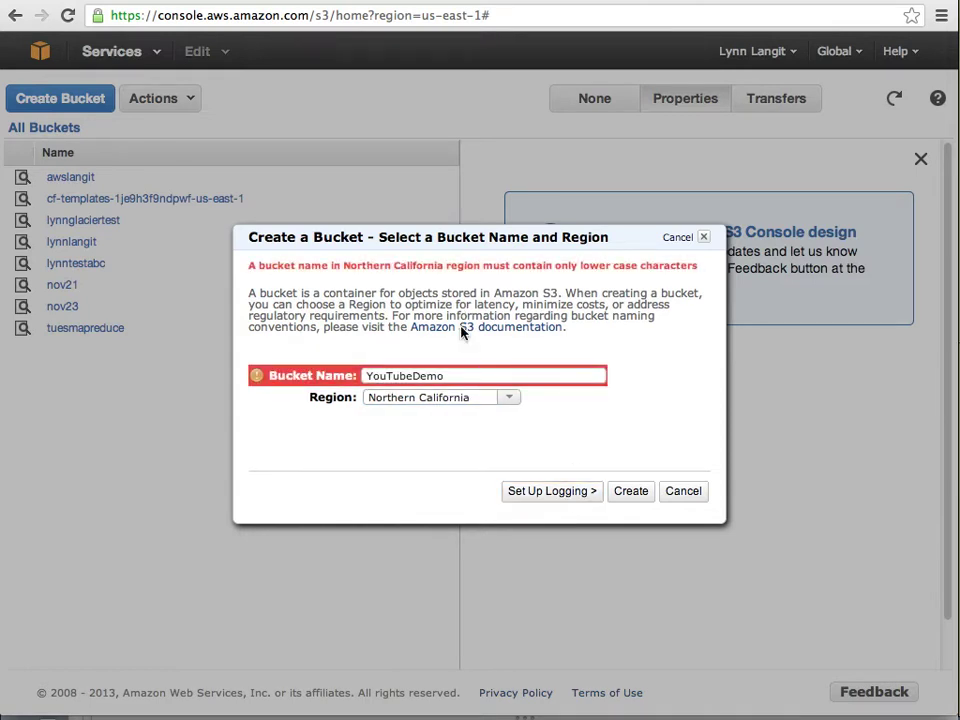
{"action": "left_click_drag", "start_coordinate": [459, 373], "coordinate": [199, 376]}
{"action": "type", "text": "yout"}
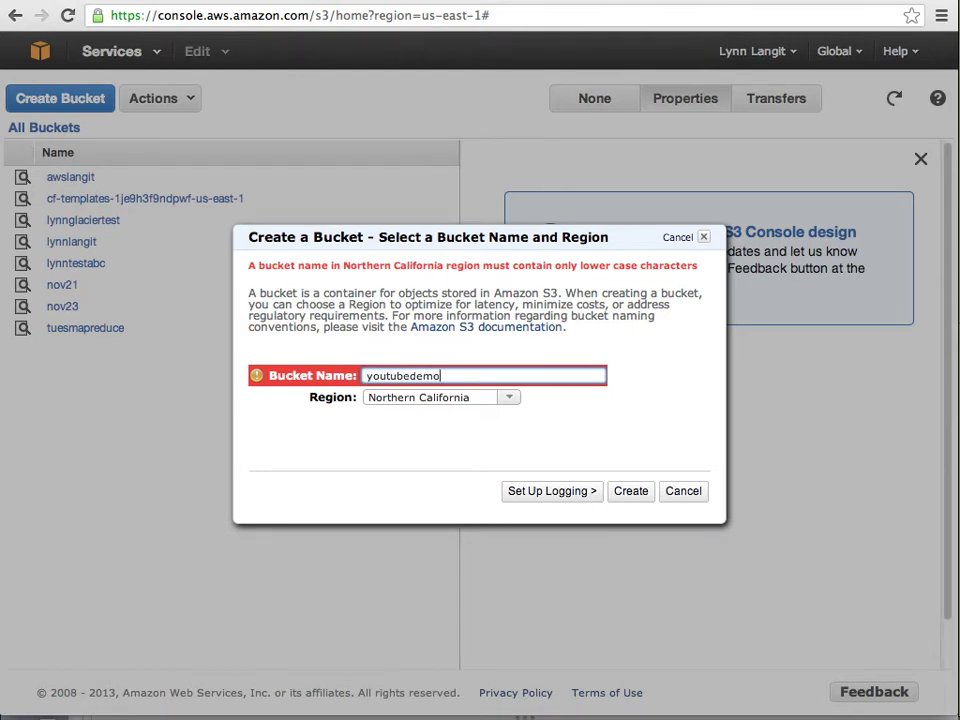
{"action": "left_click", "coordinate": [550, 492]}
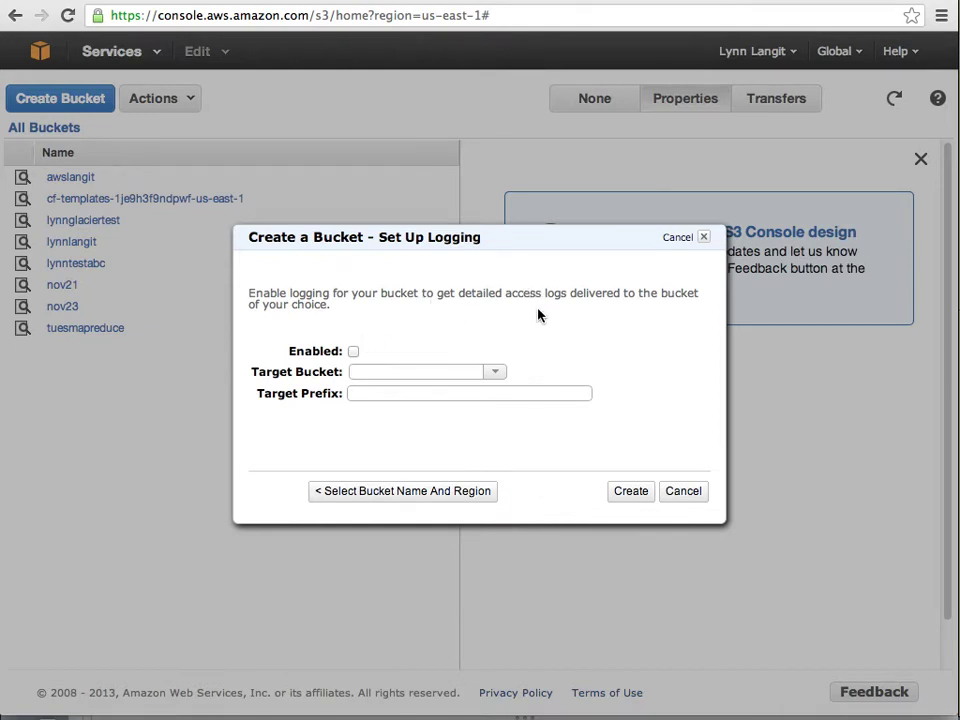
{"action": "left_click", "coordinate": [440, 497]}
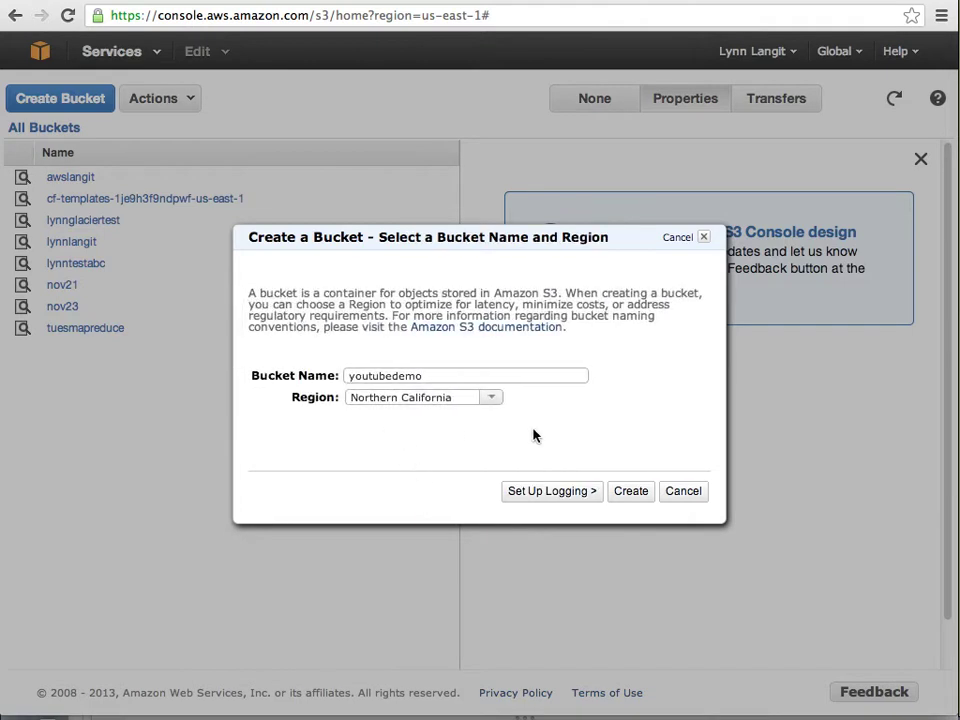
{"action": "left_click", "coordinate": [631, 493]}
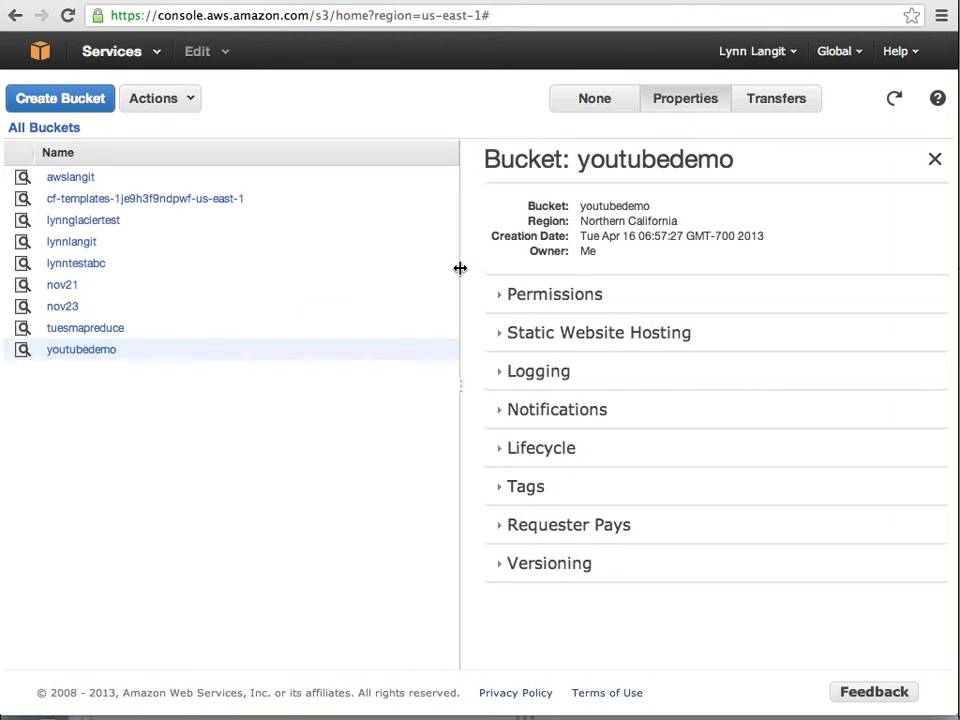
{"action": "left_click_drag", "start_coordinate": [460, 268], "coordinate": [304, 270]}
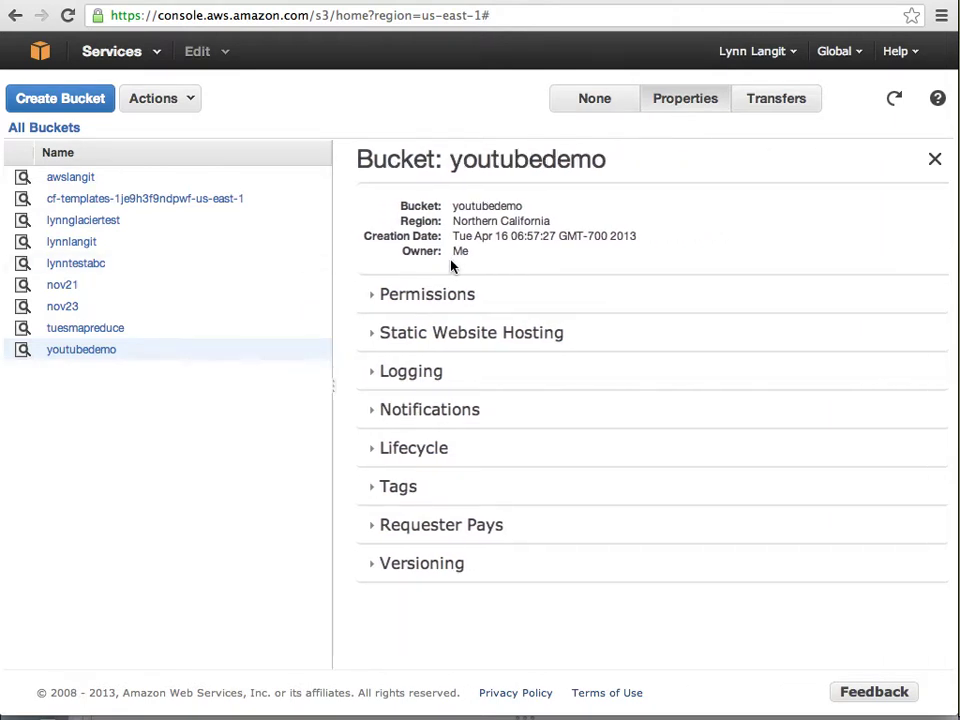
{"action": "left_click", "coordinate": [373, 294]}
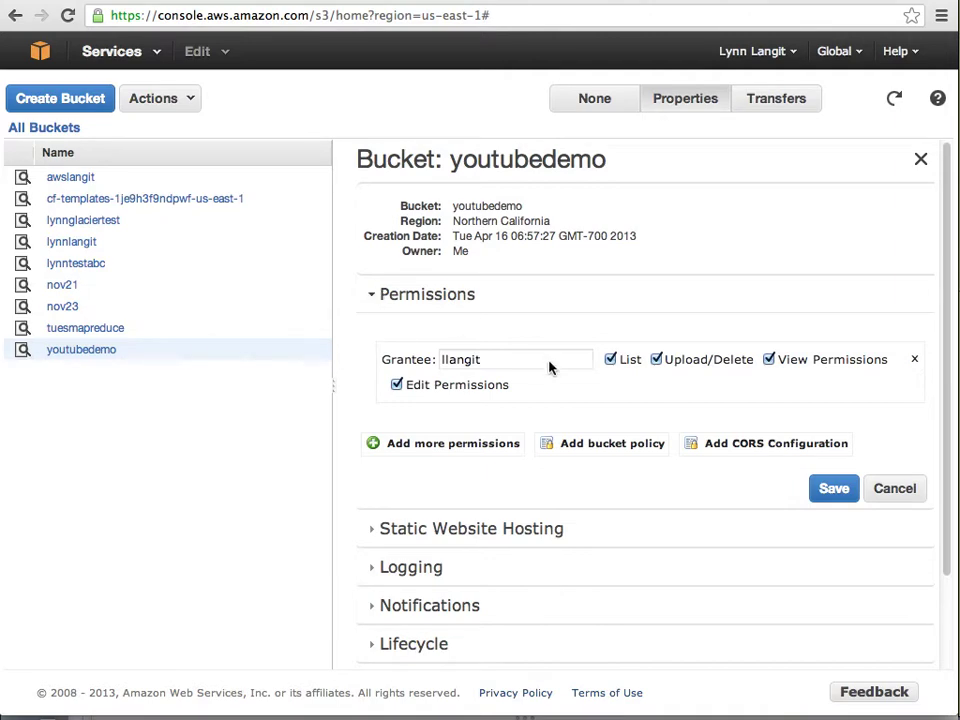
{"action": "left_click", "coordinate": [588, 449]}
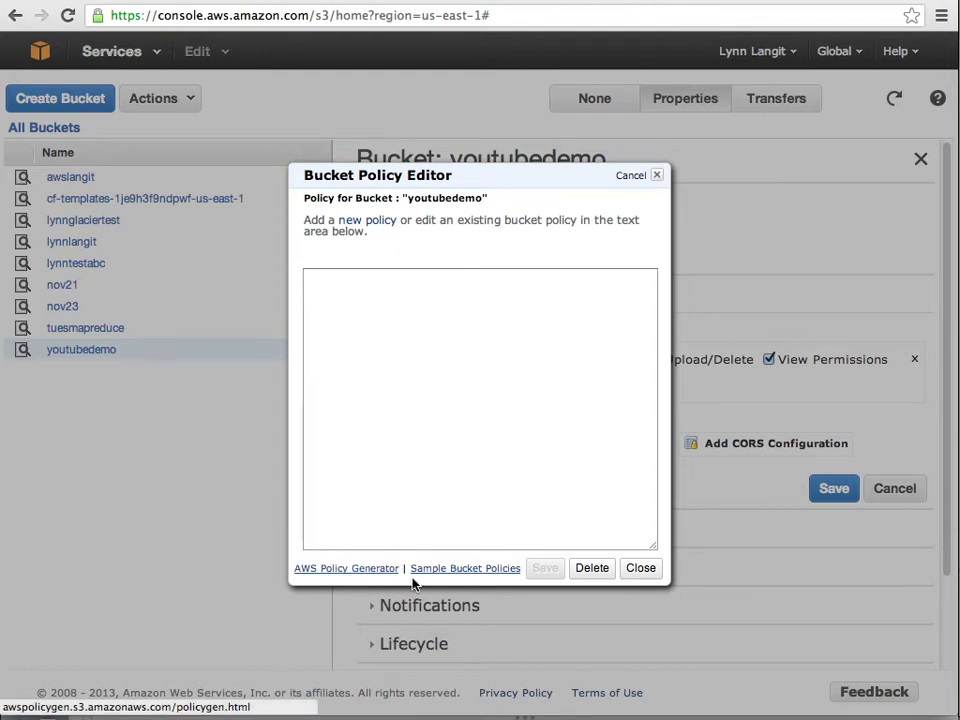
{"action": "left_click", "coordinate": [656, 177]}
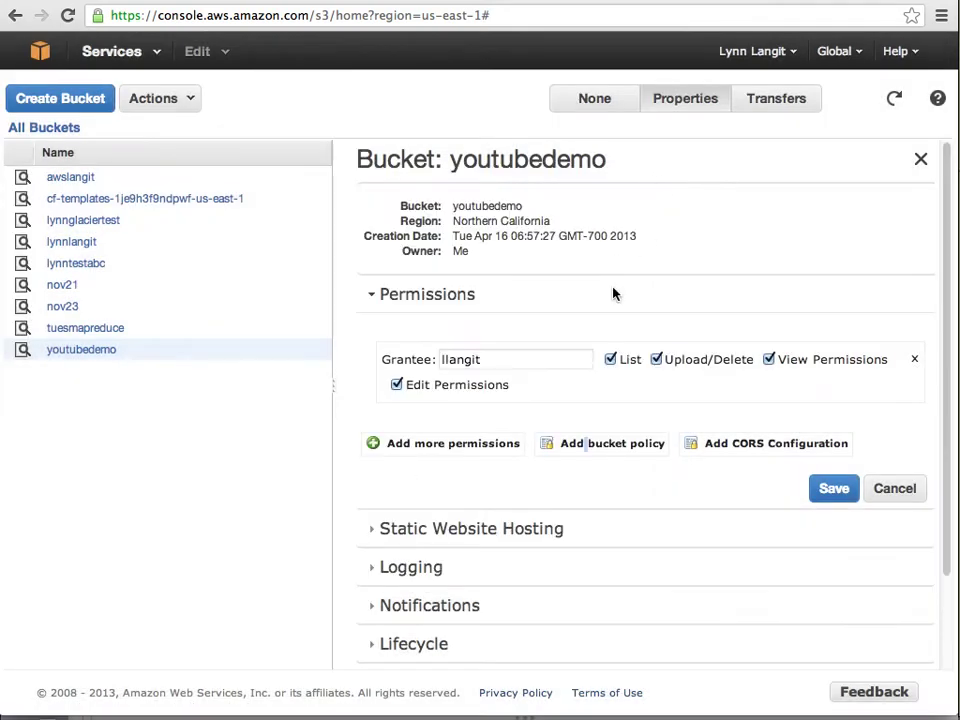
{"action": "left_click", "coordinate": [373, 300]}
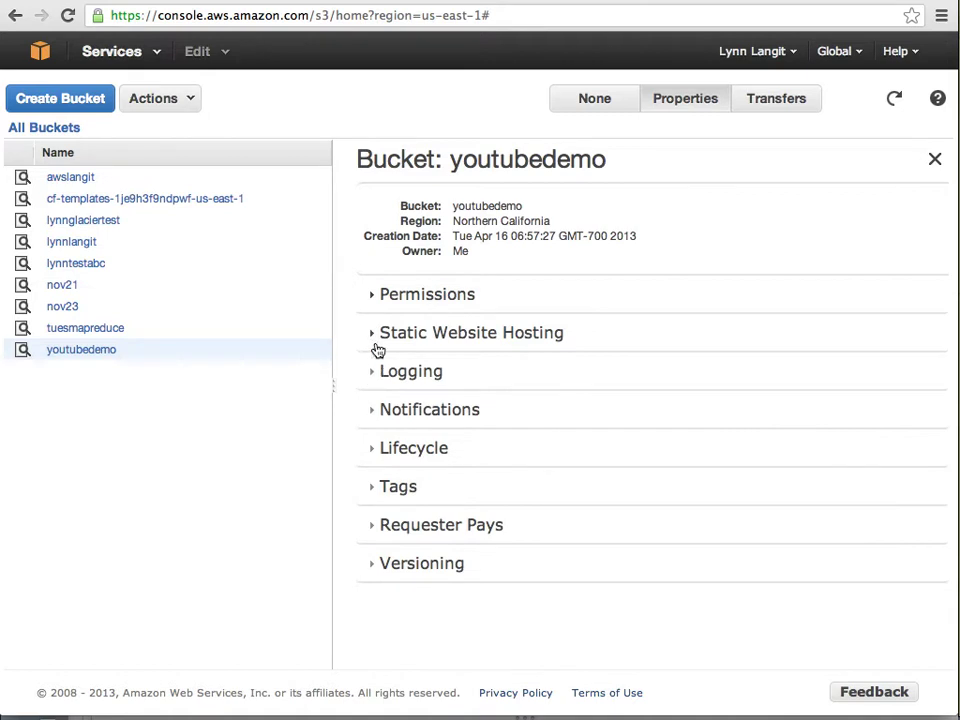
{"action": "left_click", "coordinate": [373, 338]}
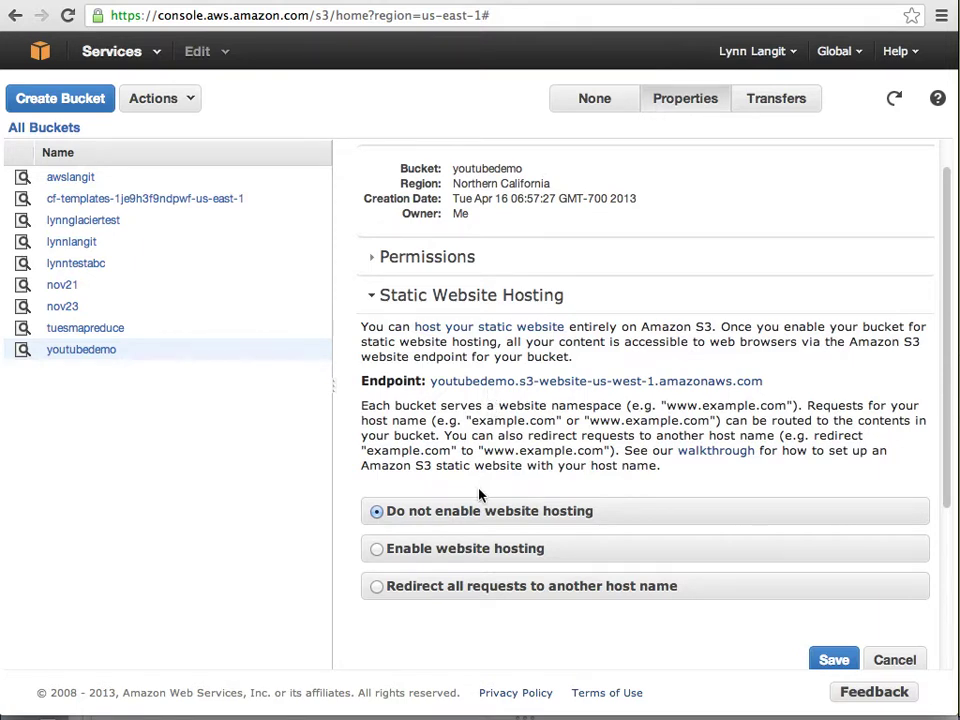
{"action": "left_click", "coordinate": [374, 298]}
{"action": "left_click", "coordinate": [371, 370]}
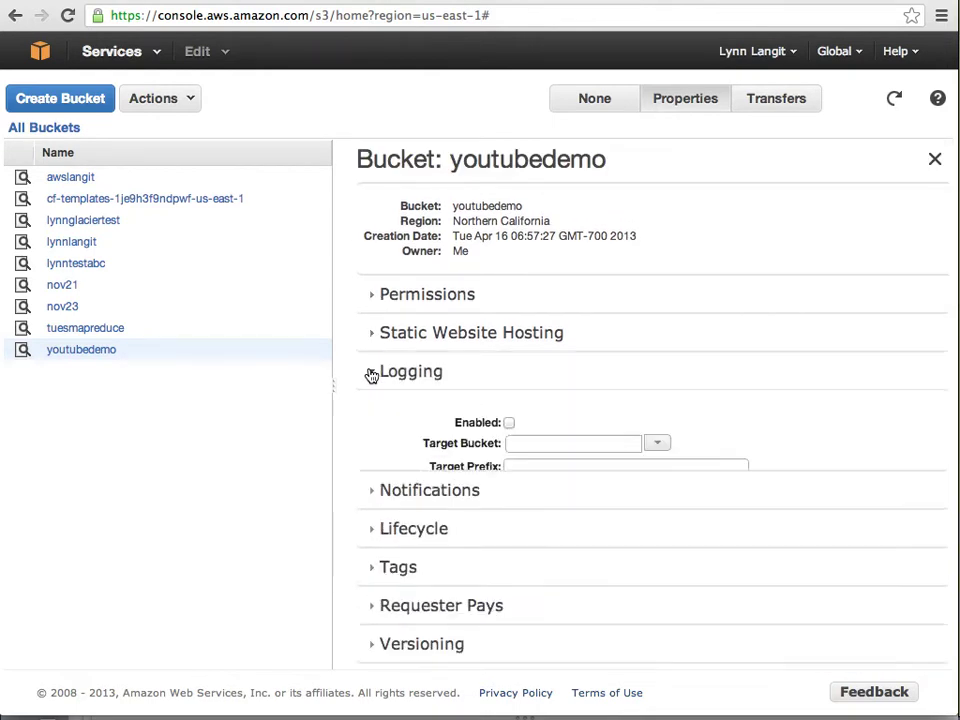
{"action": "left_click", "coordinate": [370, 318]}
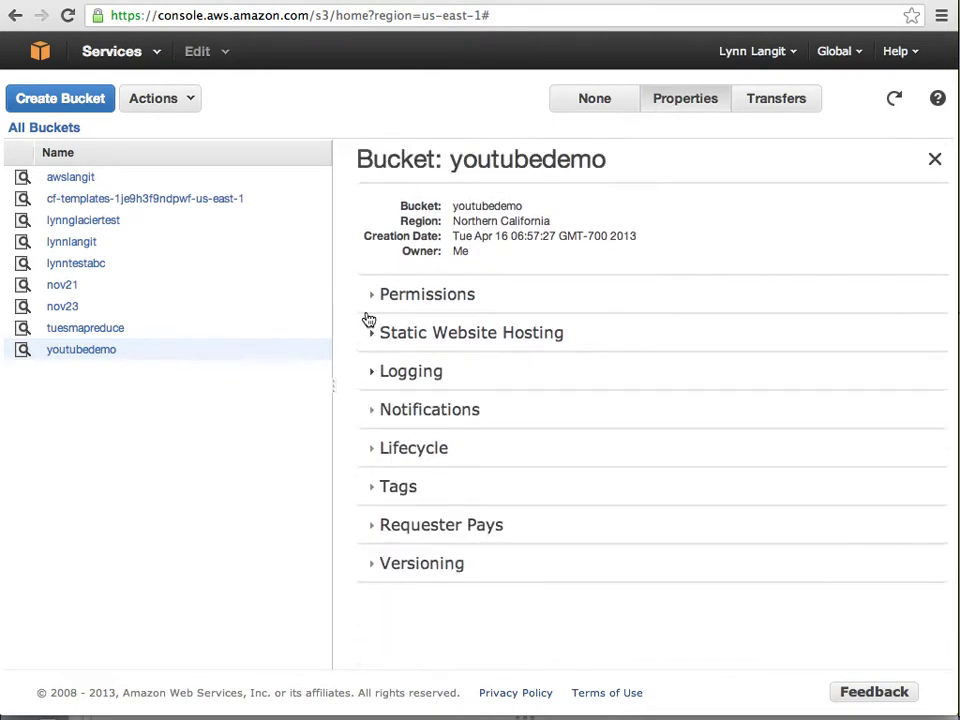
- Review Notifications, then draft a Lifecycle rule with expiration and Glacier actions and discard it
{"action": "left_click", "coordinate": [369, 412]}
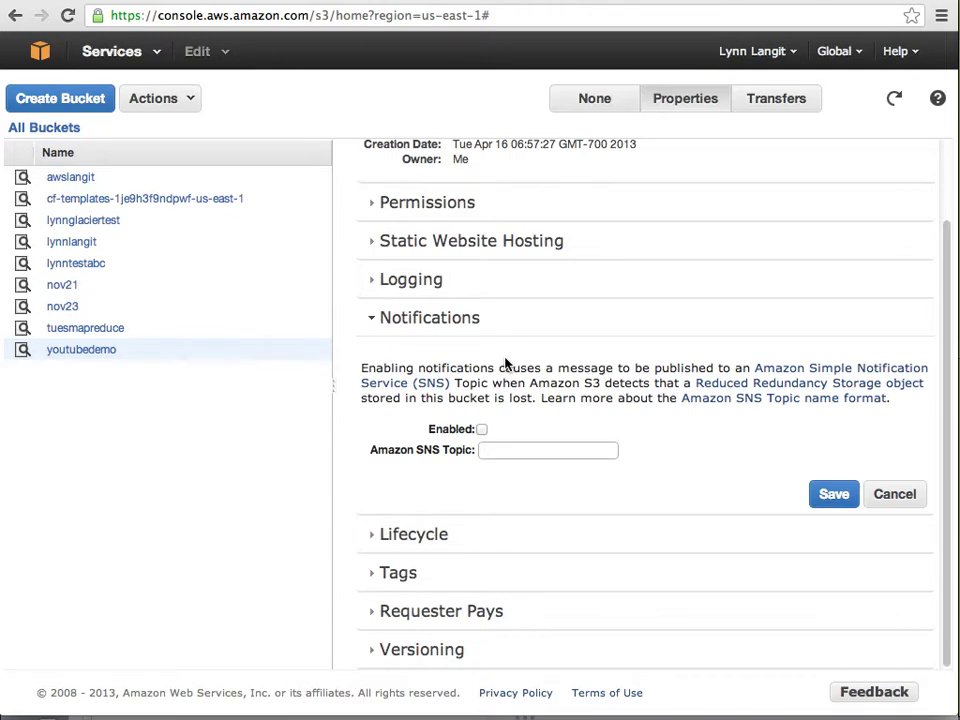
{"action": "left_click", "coordinate": [370, 317]}
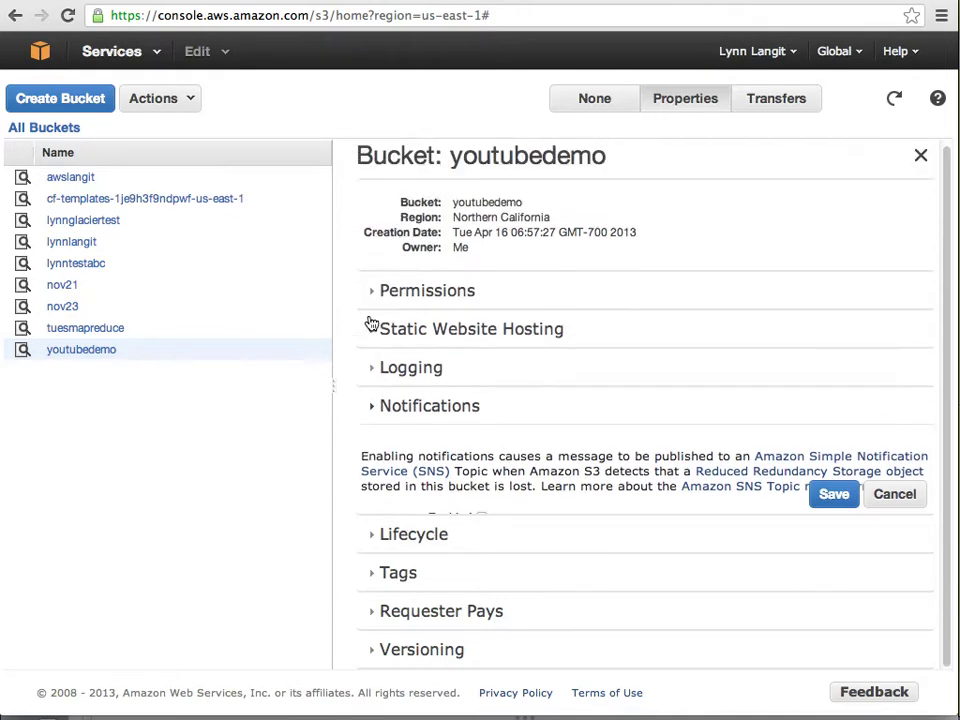
{"action": "left_click", "coordinate": [378, 447]}
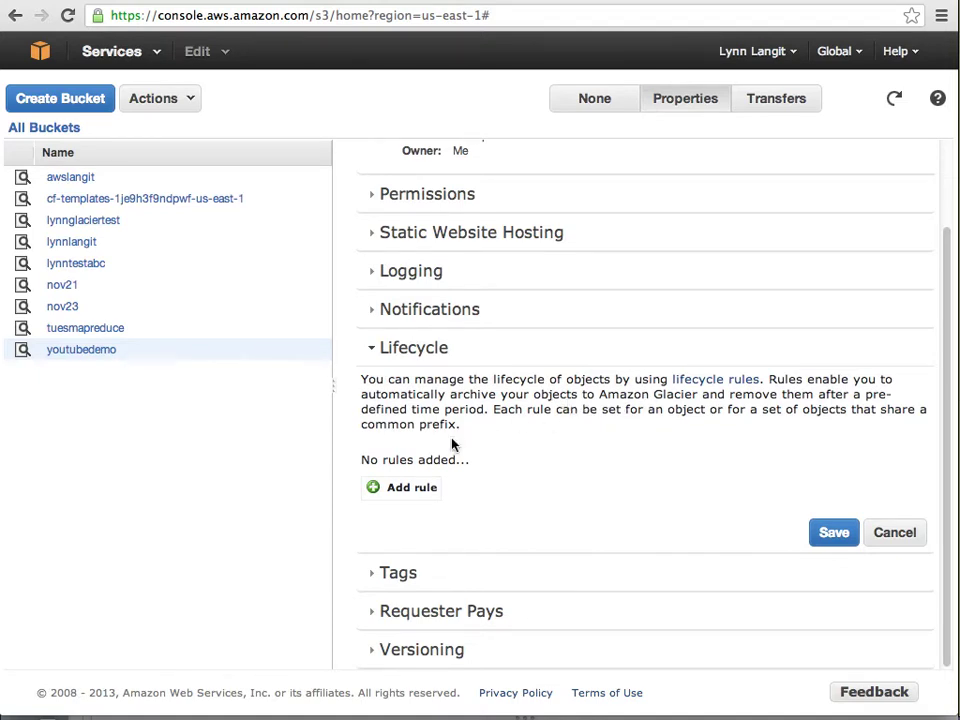
{"action": "left_click", "coordinate": [409, 491]}
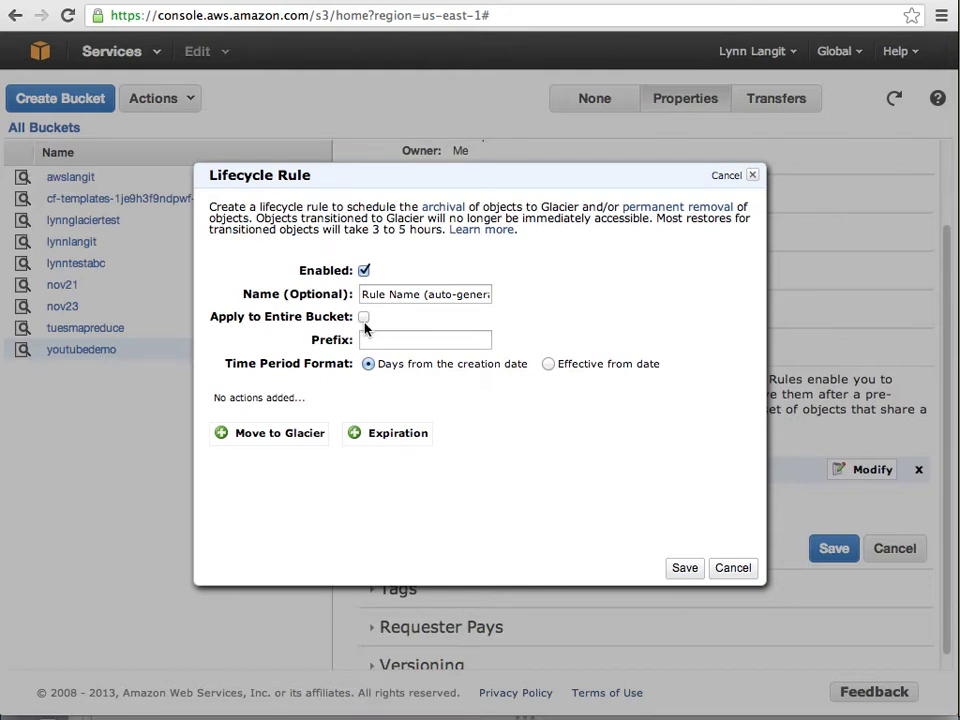
{"action": "left_click", "coordinate": [371, 437]}
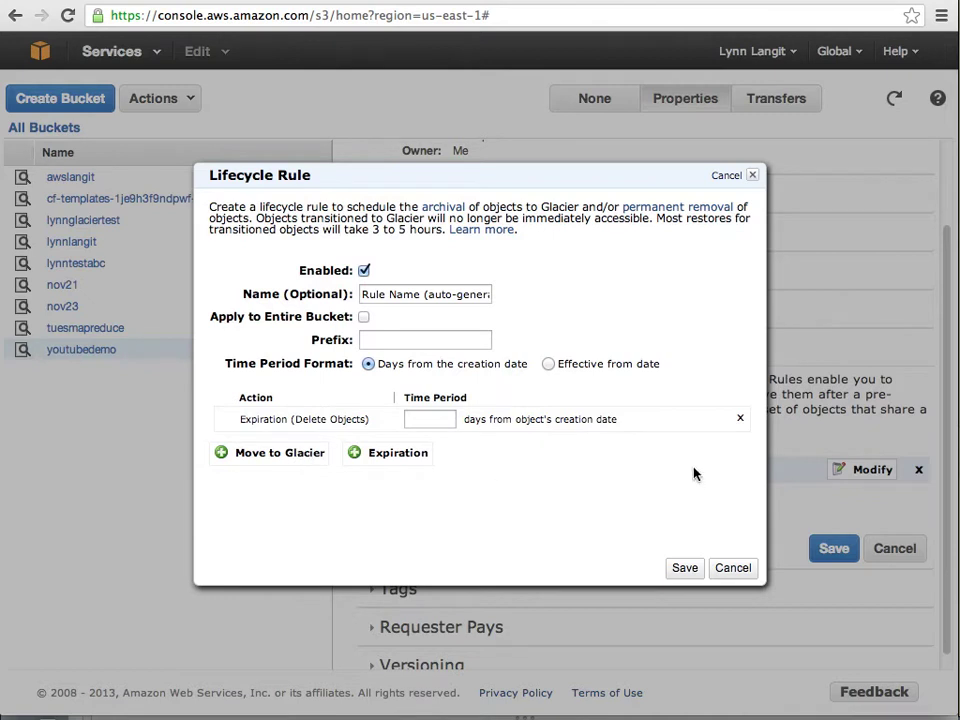
{"action": "left_click", "coordinate": [740, 418]}
{"action": "left_click", "coordinate": [285, 433]}
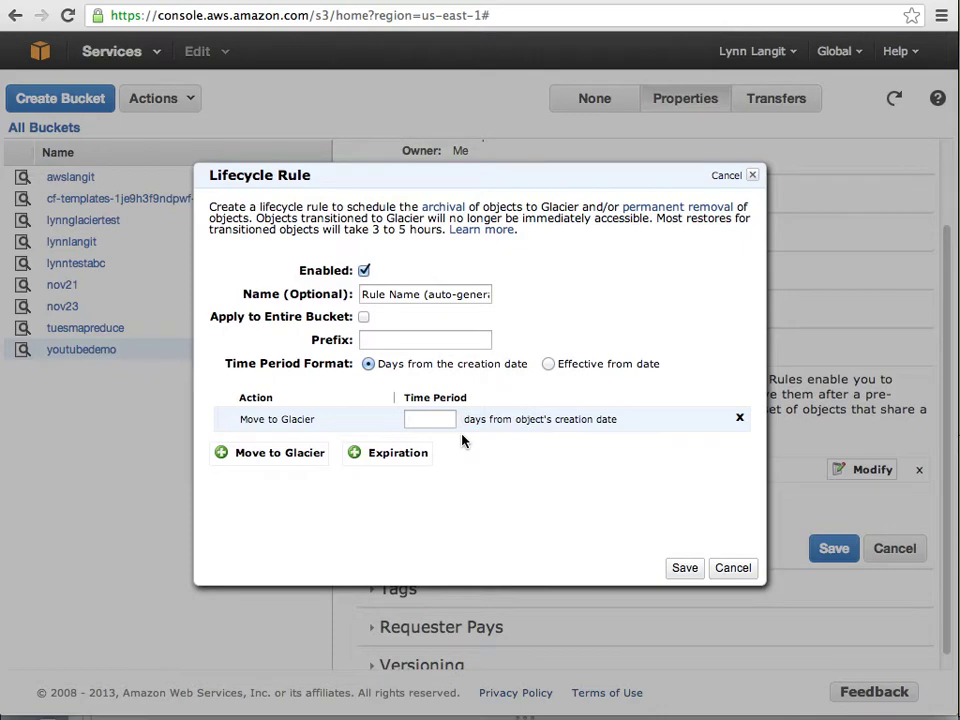
{"action": "left_click", "coordinate": [733, 568]}
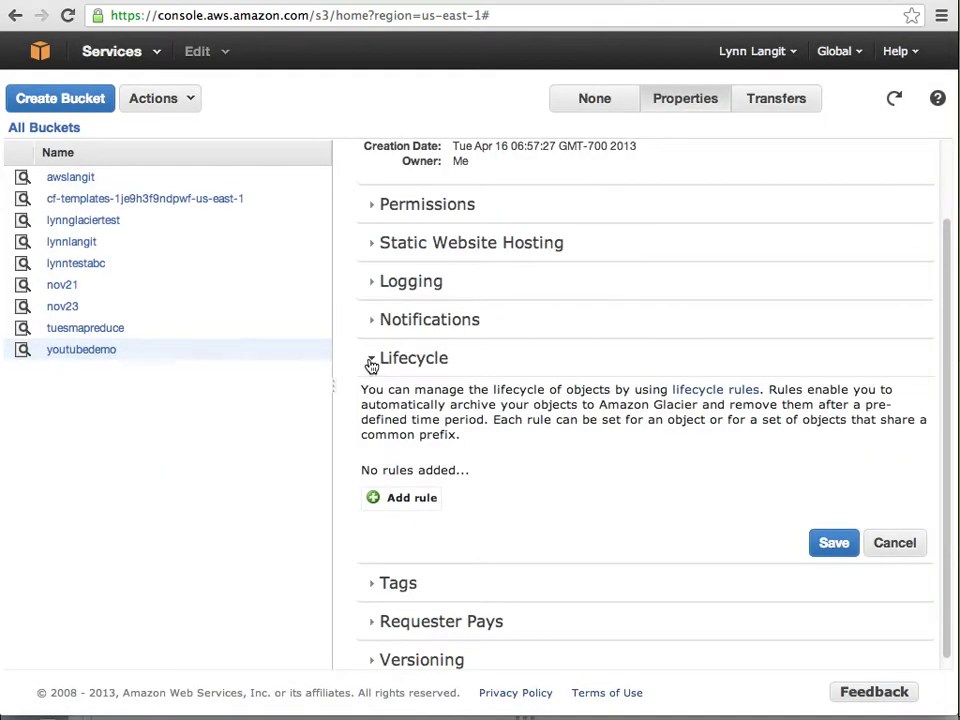
{"action": "left_click", "coordinate": [371, 358]}
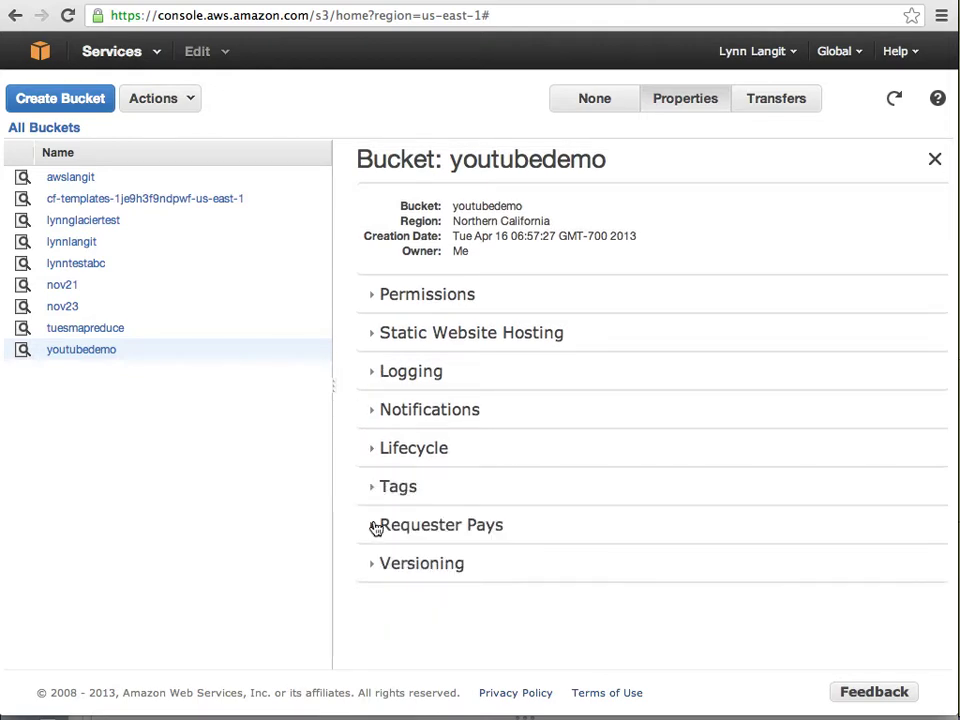
- Review the Requester Pays and Versioning settings, then reload the S3 page
{"action": "left_click", "coordinate": [371, 525]}
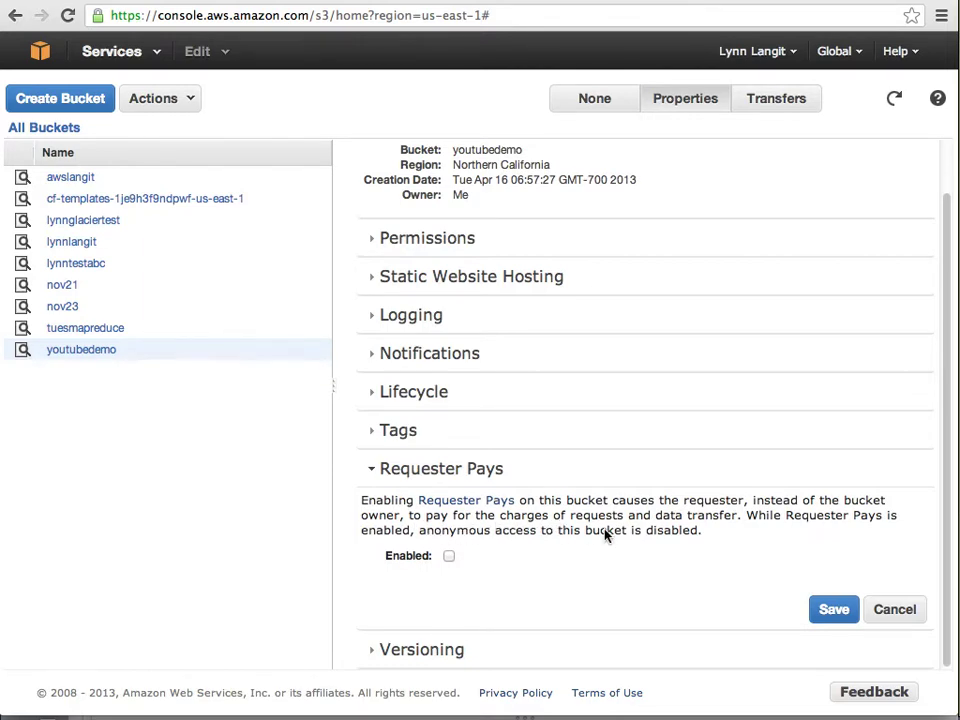
{"action": "left_click", "coordinate": [530, 649]}
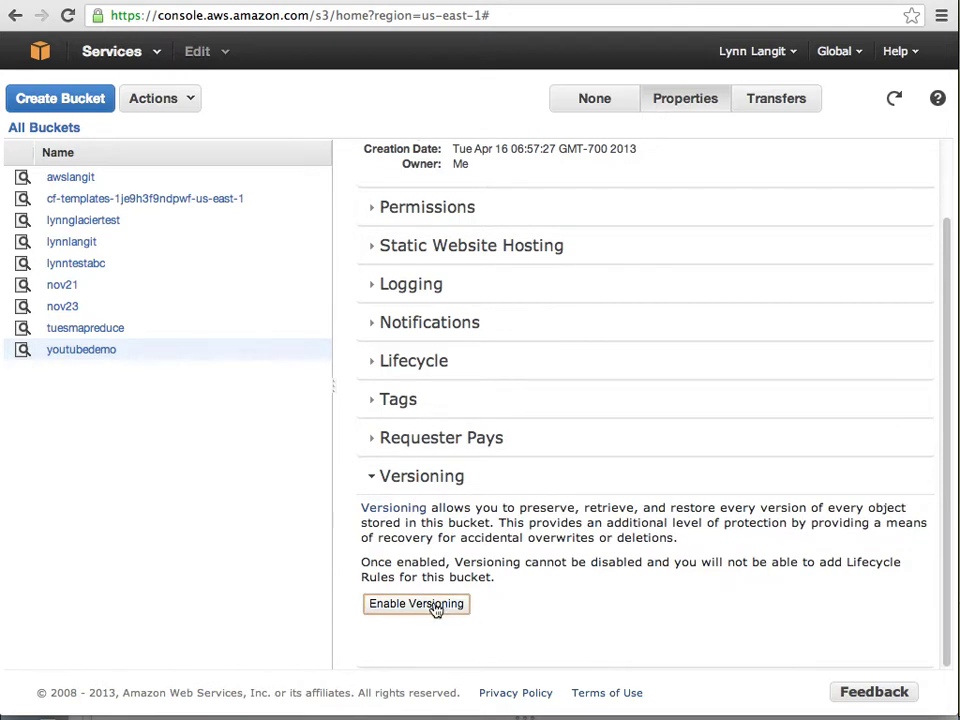
{"action": "key", "text": "super+r"}
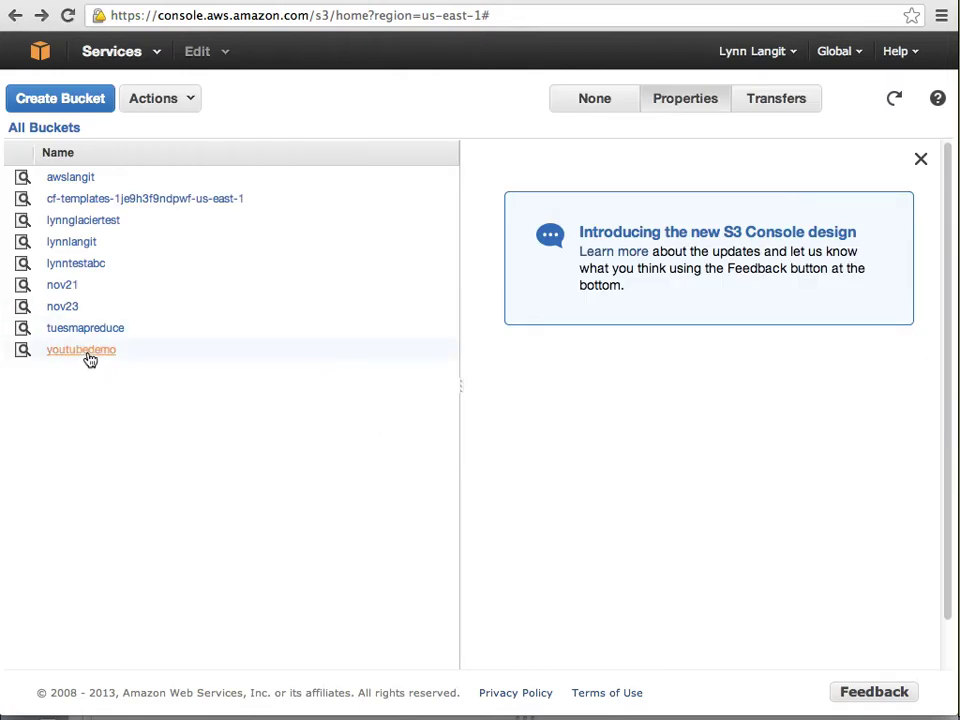
- Upload Llew_headshot.jpg from the computer into the youtubedemo bucket
{"action": "left_click", "coordinate": [88, 351]}
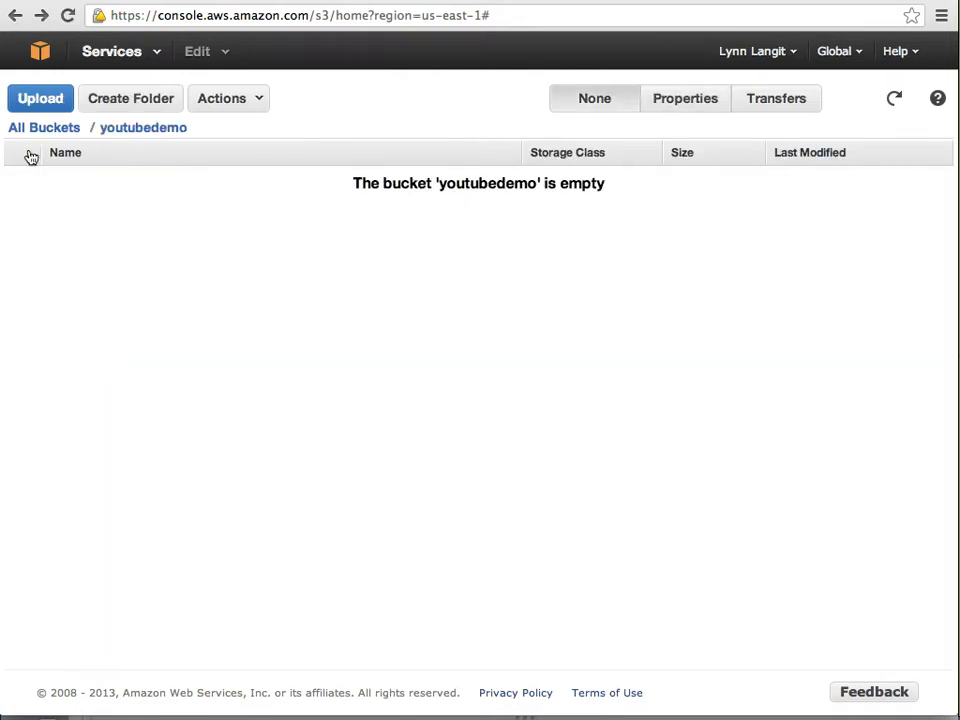
{"action": "left_click", "coordinate": [38, 100]}
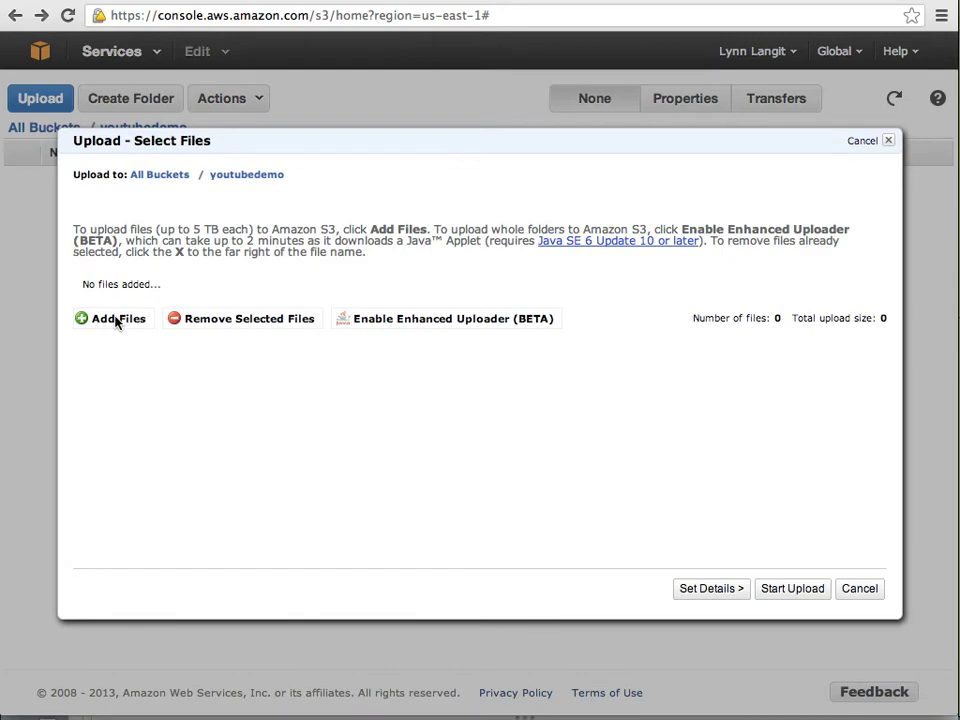
{"action": "left_click", "coordinate": [116, 320]}
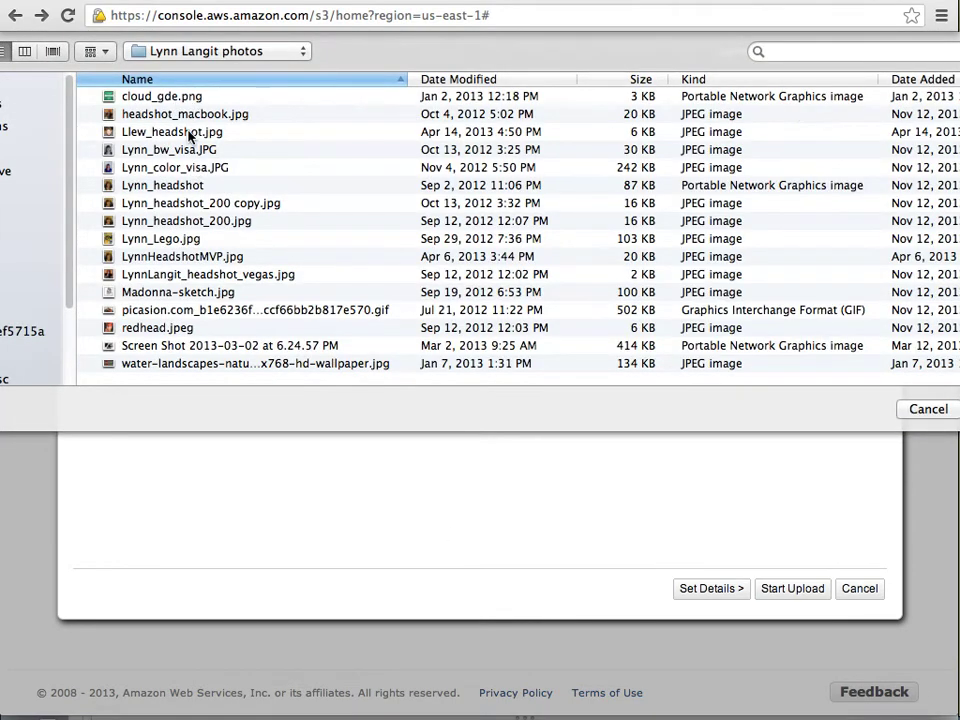
{"action": "left_click", "coordinate": [190, 132]}
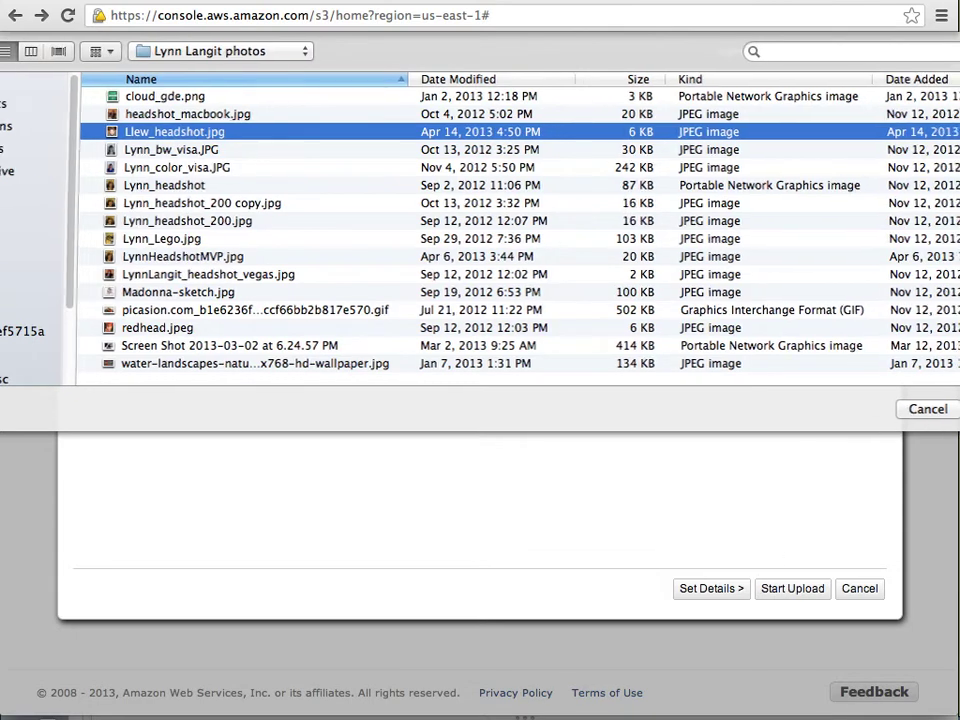
{"action": "key", "text": "Return"}
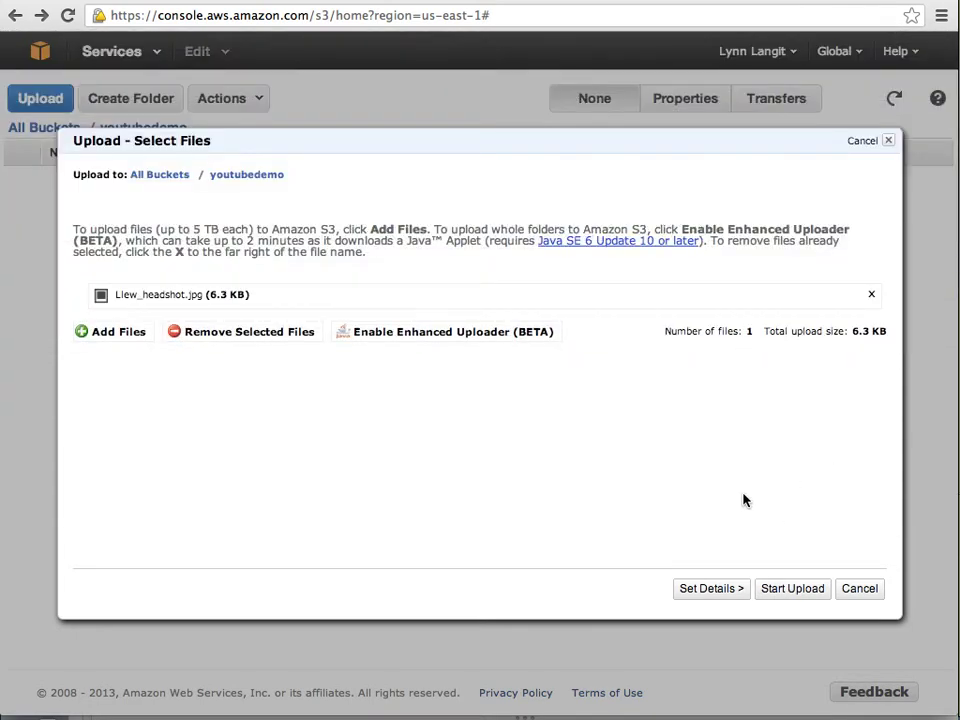
{"action": "left_click", "coordinate": [710, 598]}
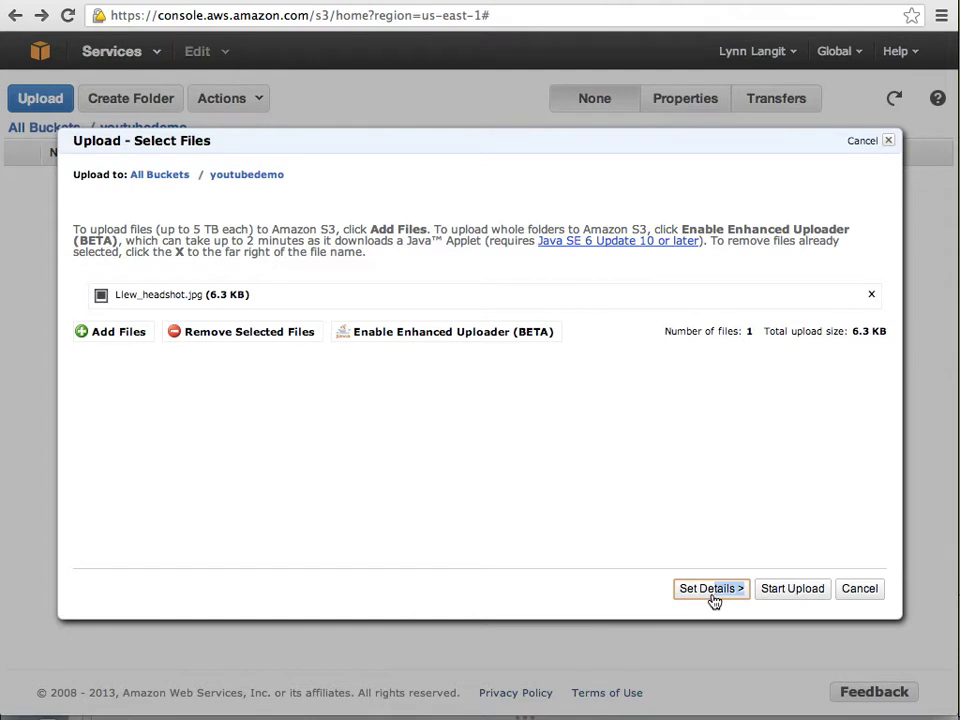
{"action": "left_click", "coordinate": [786, 591]}
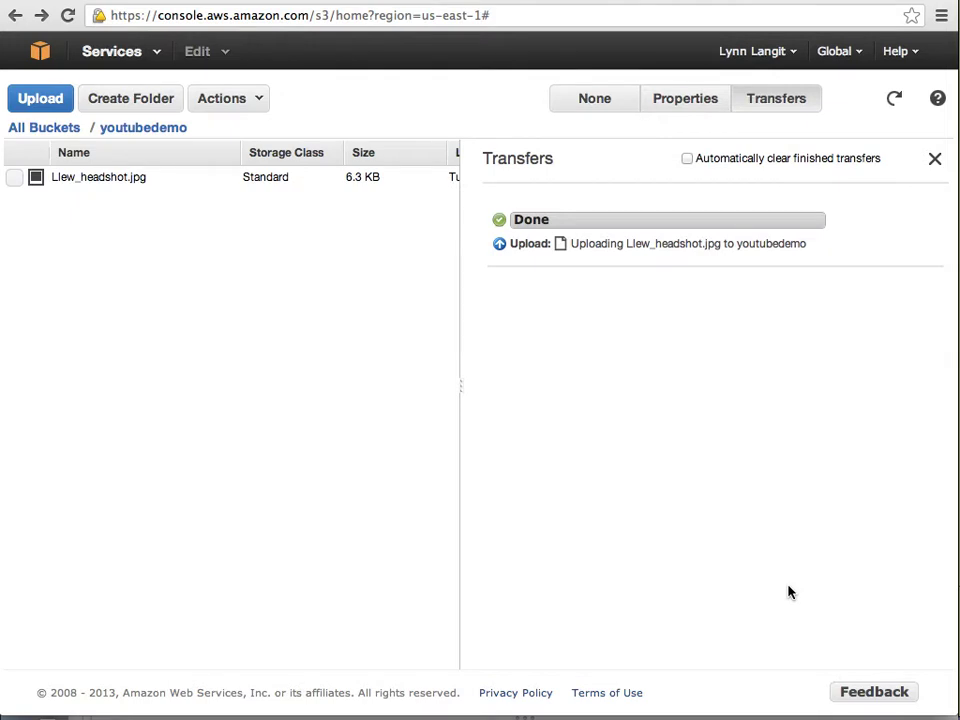
- Preview Llew_headshot.jpg in a new window, close it, and show its properties
{"action": "left_click", "coordinate": [112, 188]}
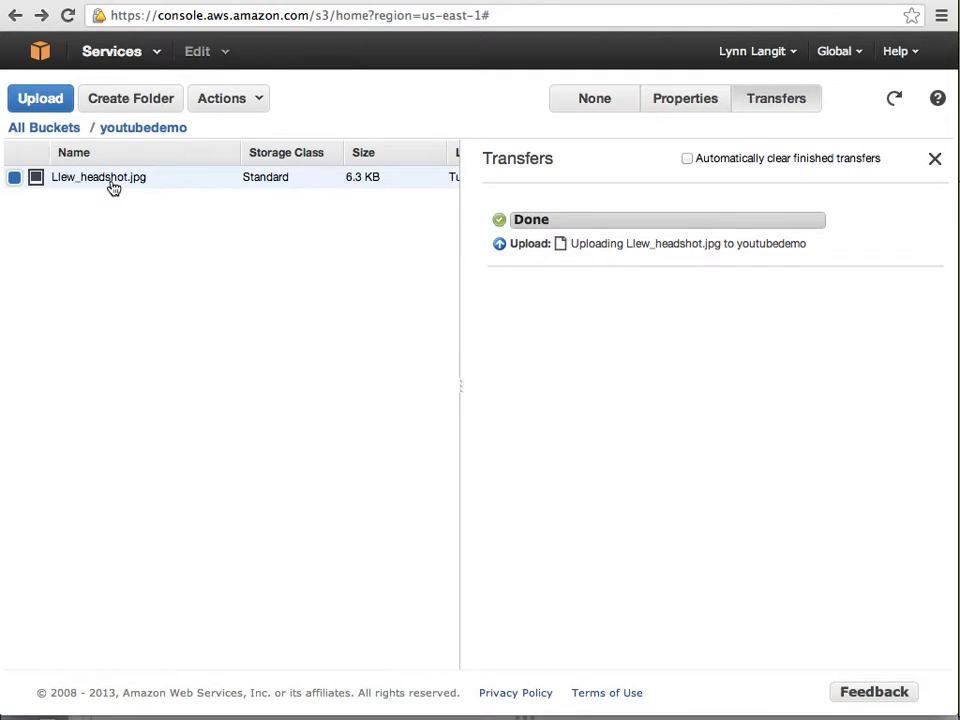
{"action": "right_click", "coordinate": [112, 188]}
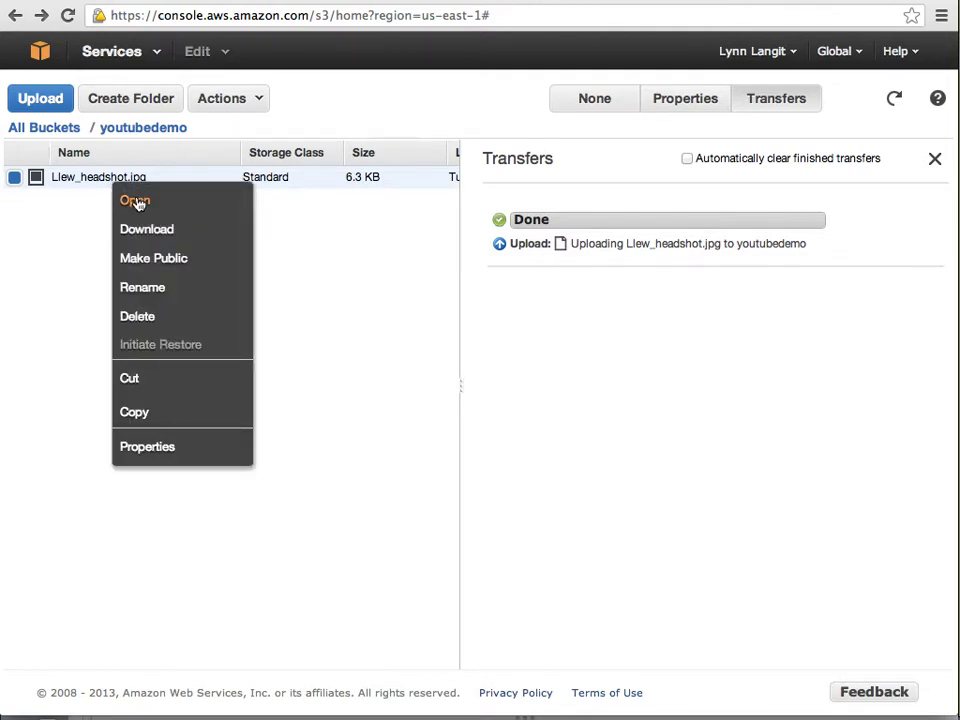
{"action": "left_click", "coordinate": [136, 201]}
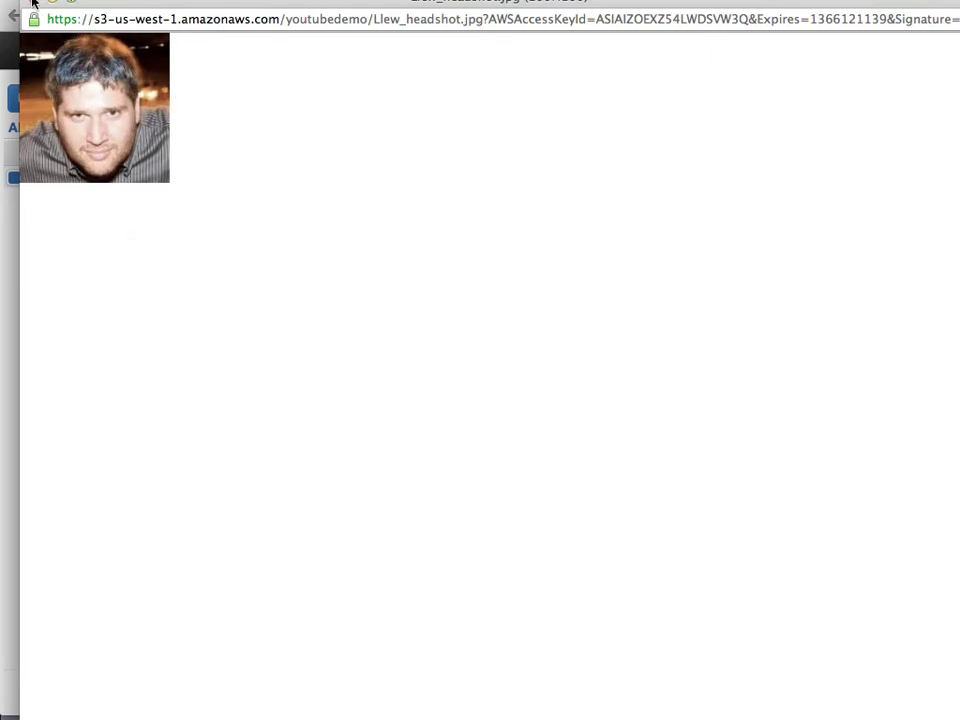
{"action": "left_click", "coordinate": [35, 6]}
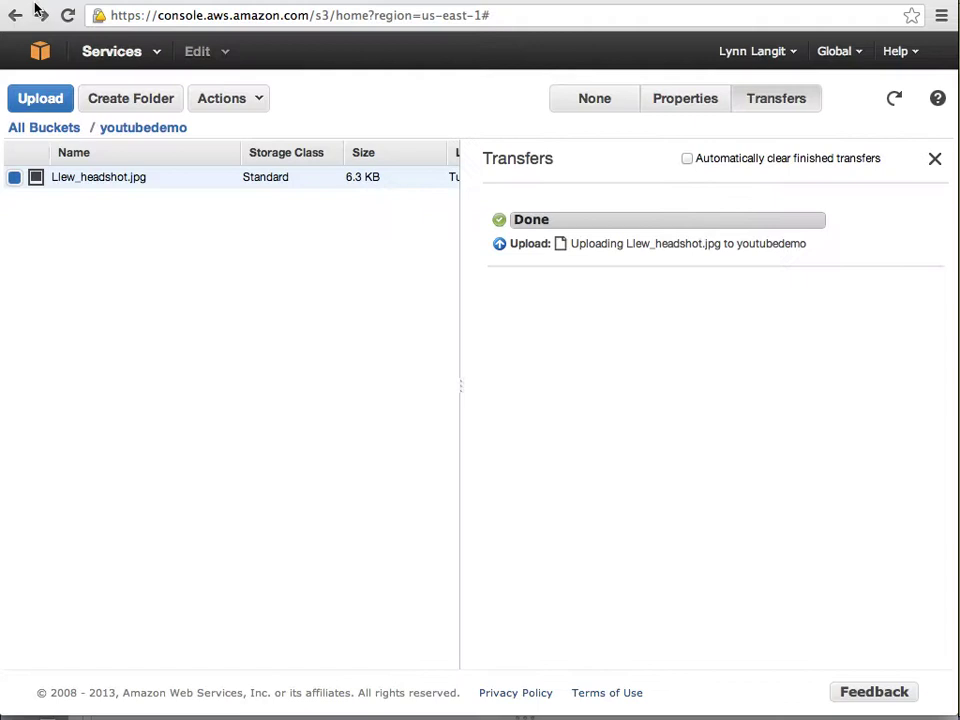
{"action": "right_click", "coordinate": [134, 187]}
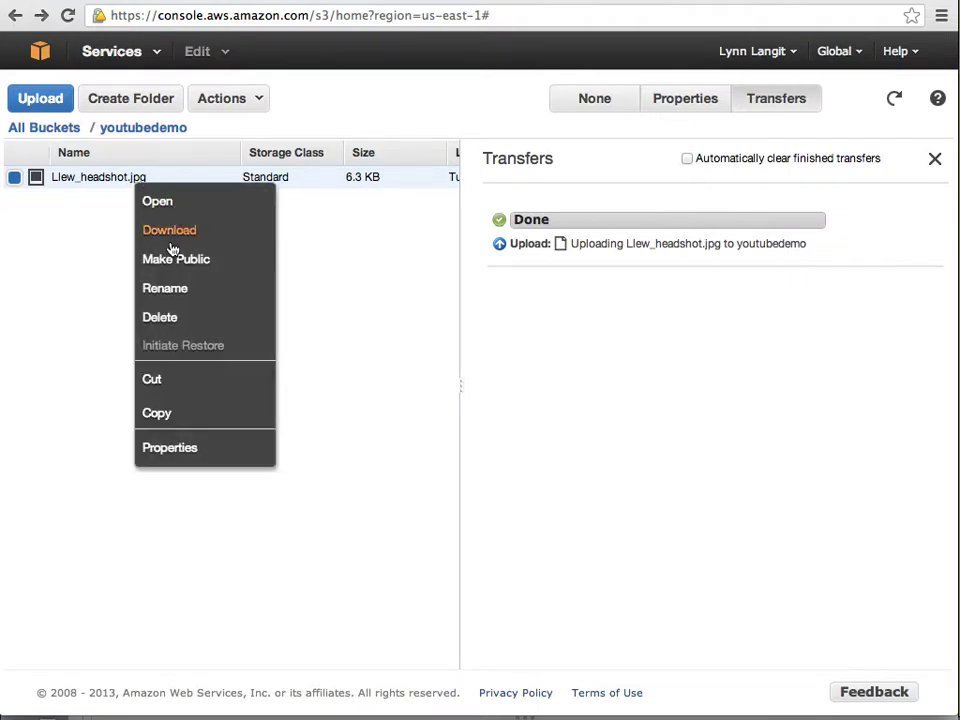
{"action": "left_click", "coordinate": [182, 449]}
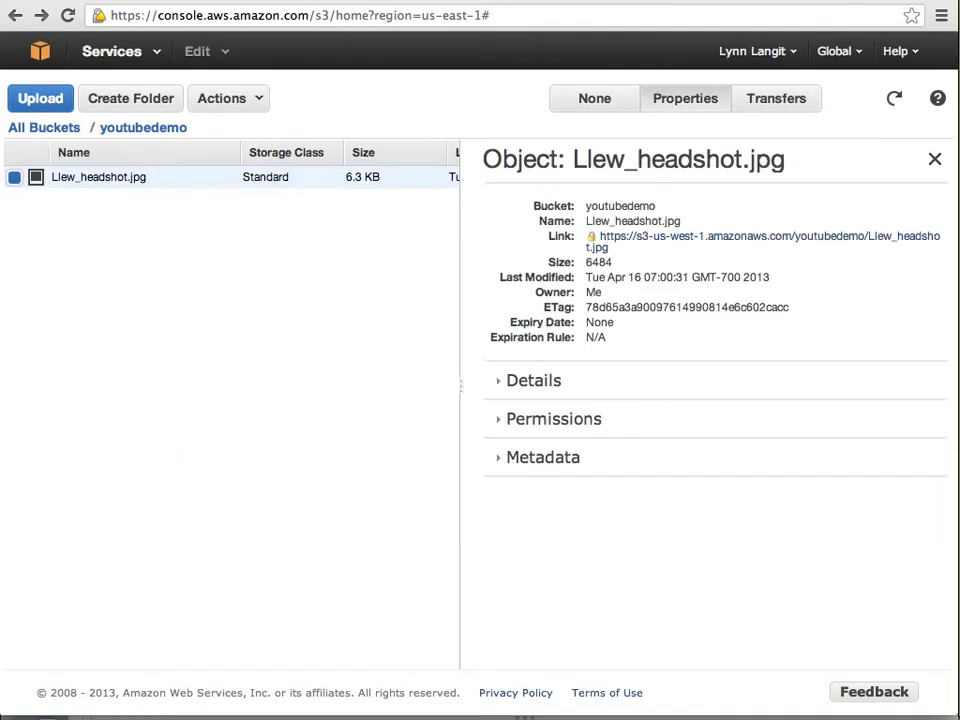
- Expand and collapse the file's storage class details and permissions sections
{"action": "left_click", "coordinate": [500, 389]}
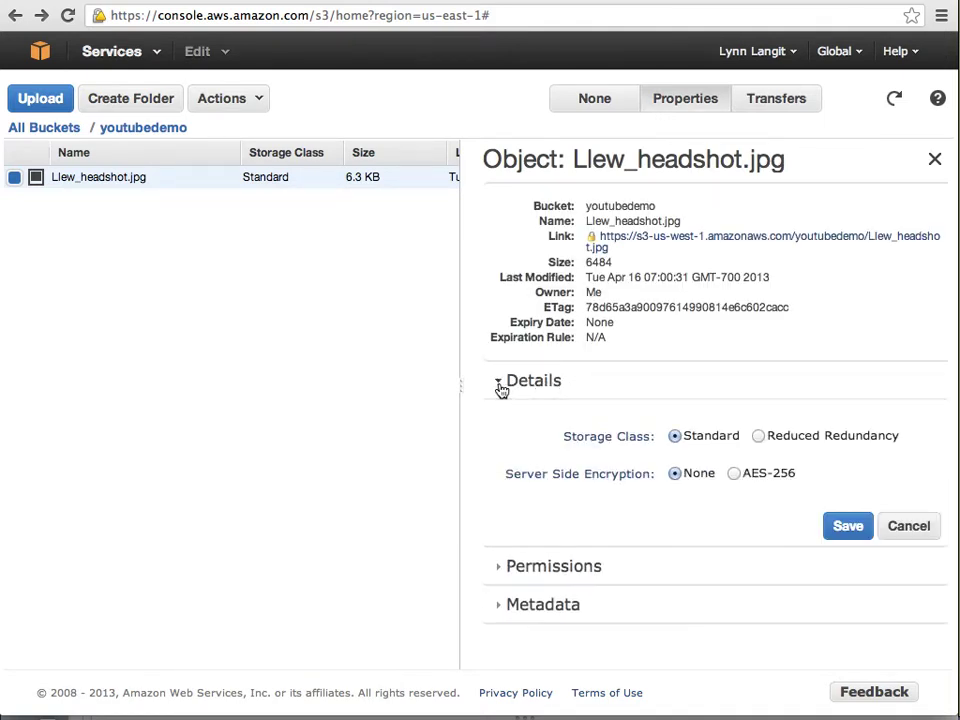
{"action": "left_click", "coordinate": [500, 389]}
{"action": "left_click", "coordinate": [505, 423]}
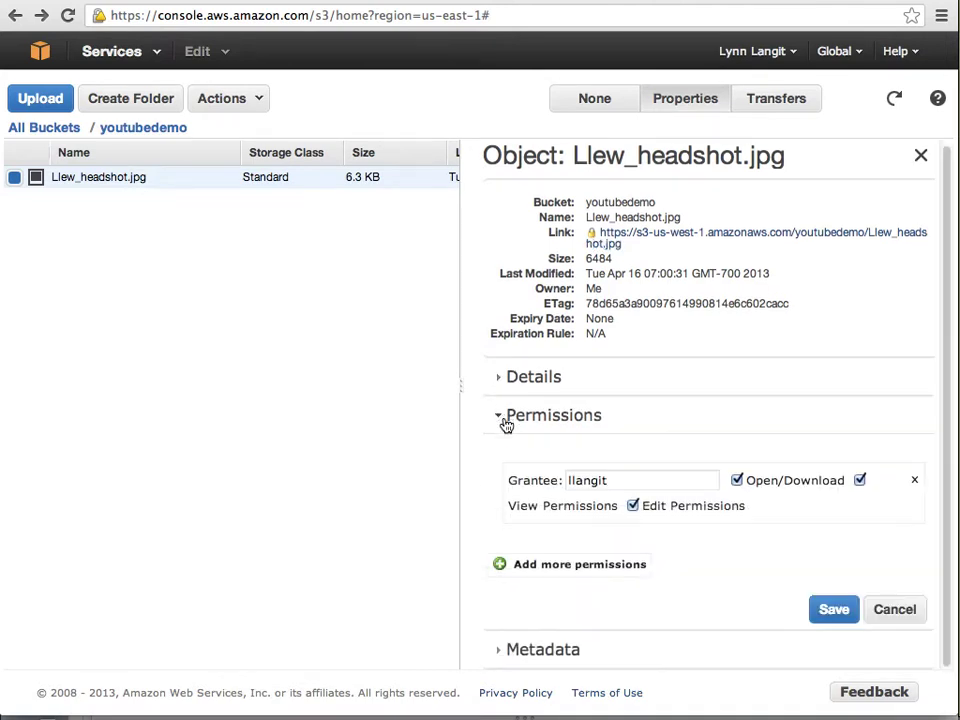
{"action": "left_click", "coordinate": [506, 423]}
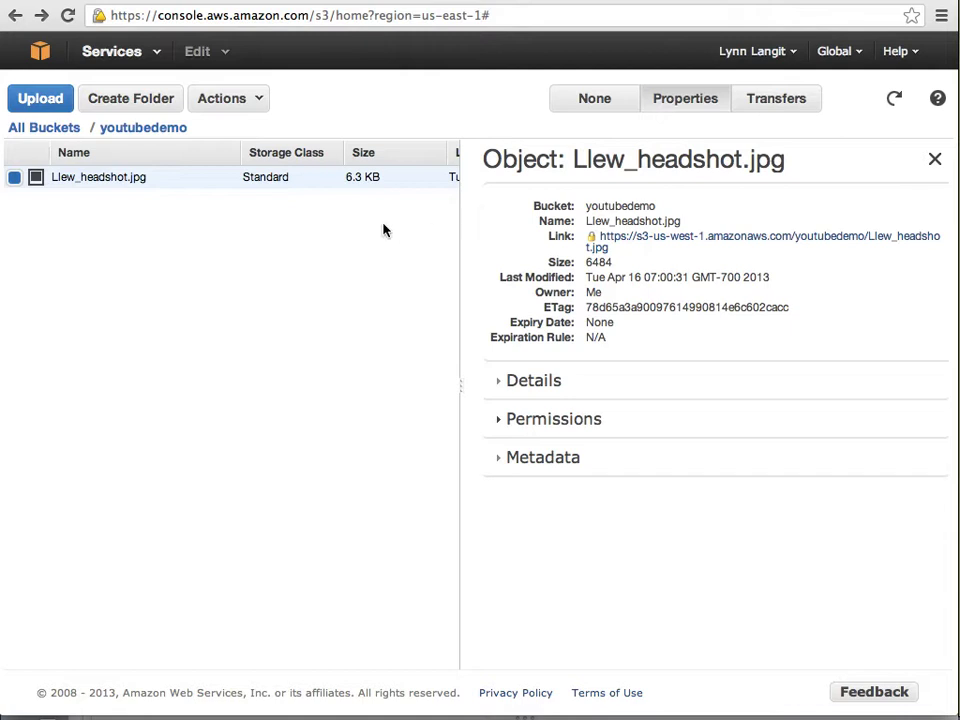
- Make Llew_headshot.jpg public and close its properties panel
{"action": "right_click", "coordinate": [149, 179]}
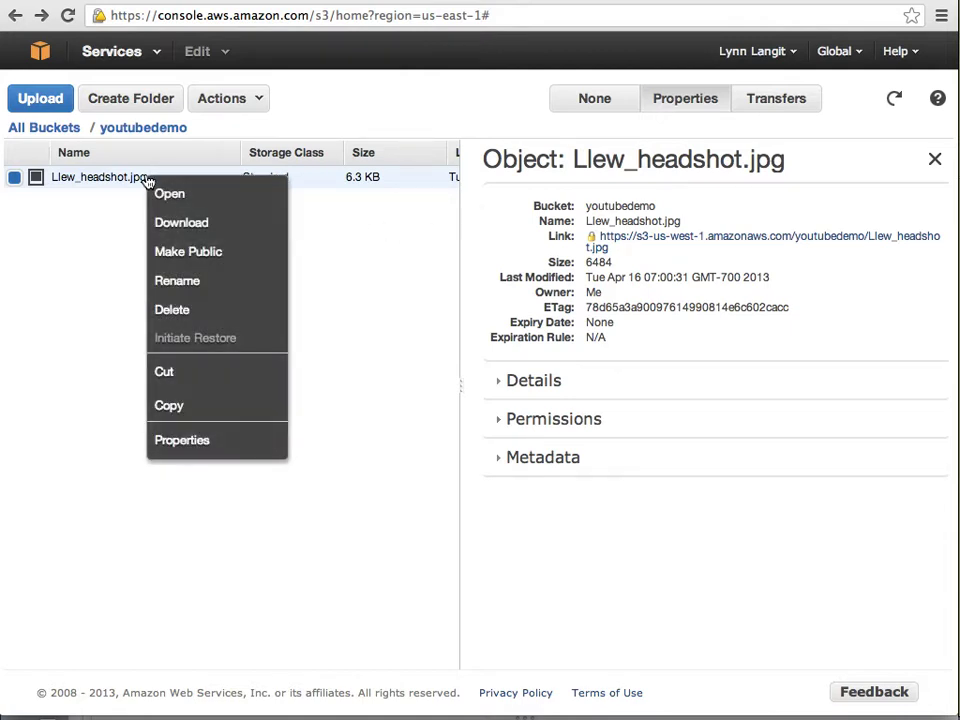
{"action": "left_click", "coordinate": [188, 251]}
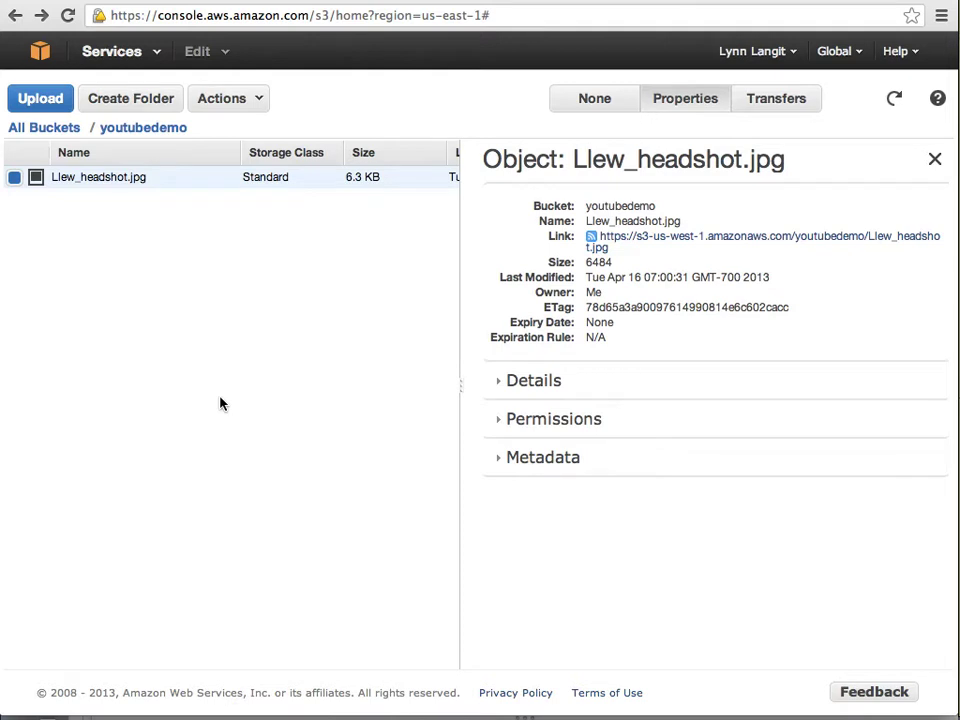
{"action": "left_click", "coordinate": [932, 161]}
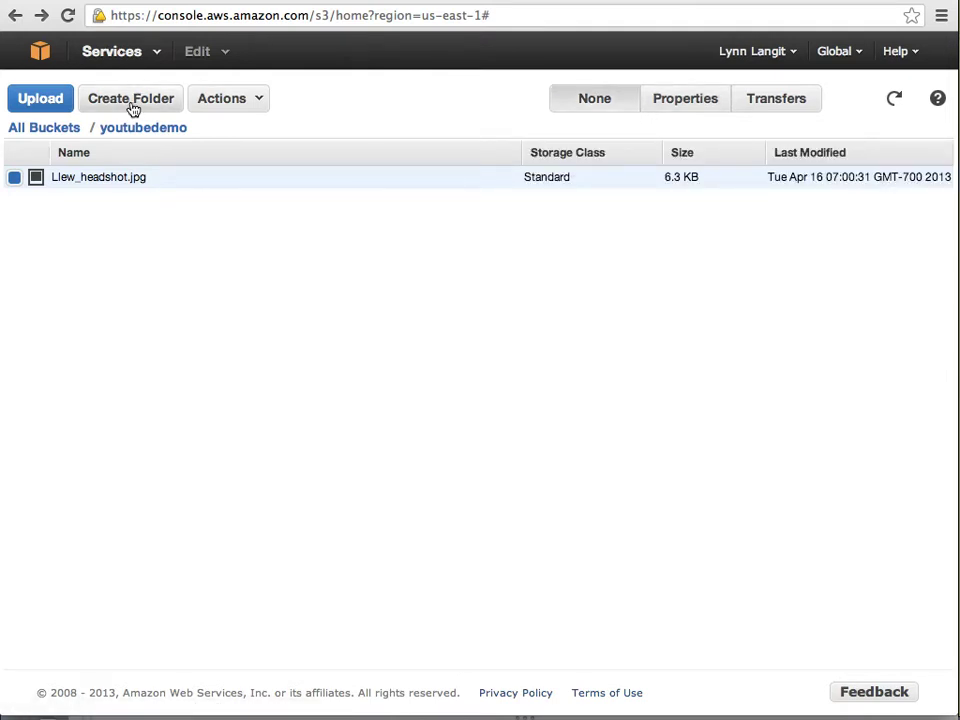
- In Glacier, review the vault's Notifications and Details (244.97 MiB, 1480 archives), then open a new tab
{"action": "left_click", "coordinate": [43, 55]}
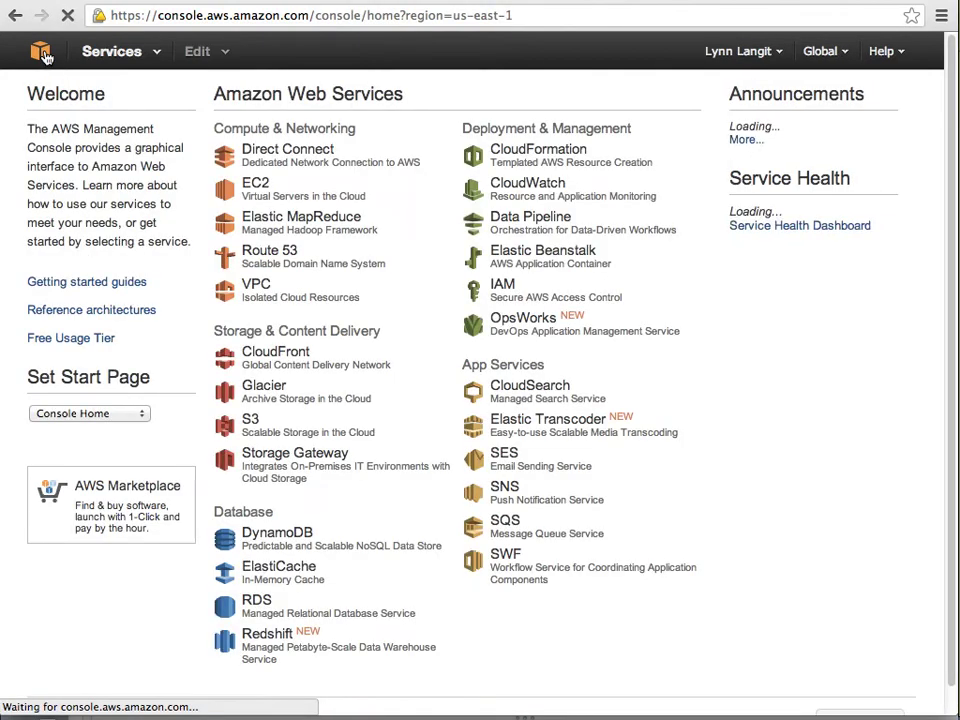
{"action": "left_click", "coordinate": [261, 390]}
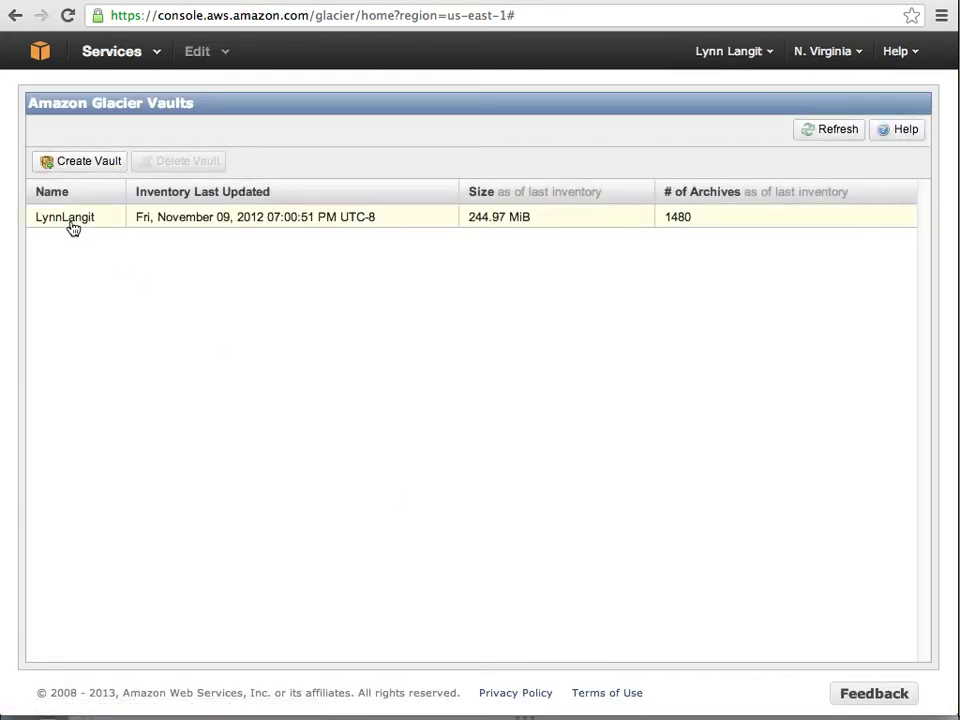
{"action": "left_click", "coordinate": [76, 227]}
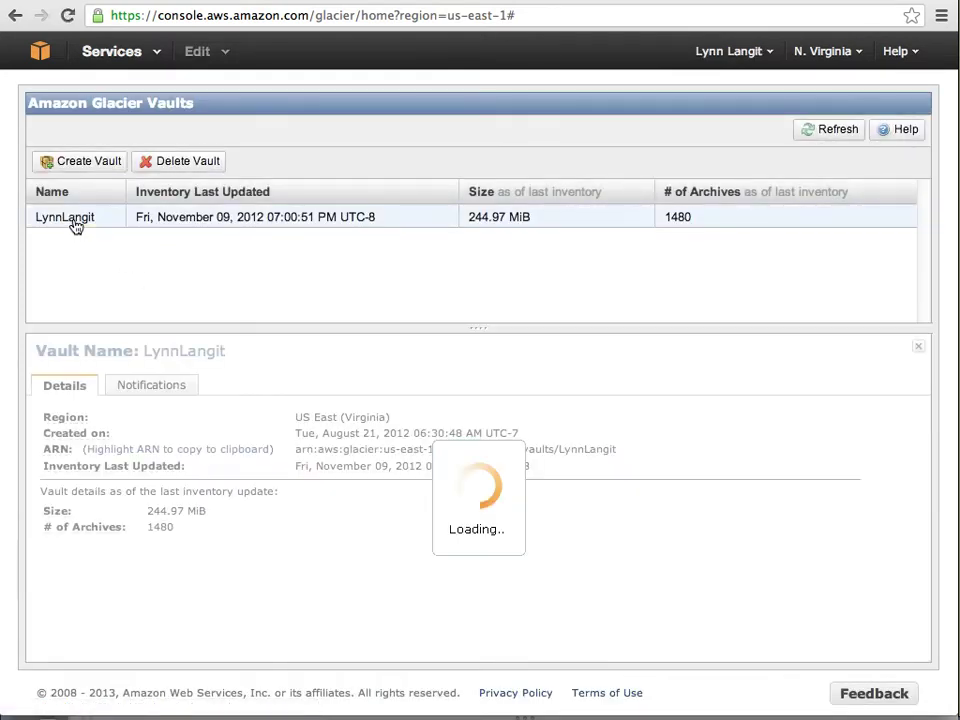
{"action": "left_click", "coordinate": [168, 388]}
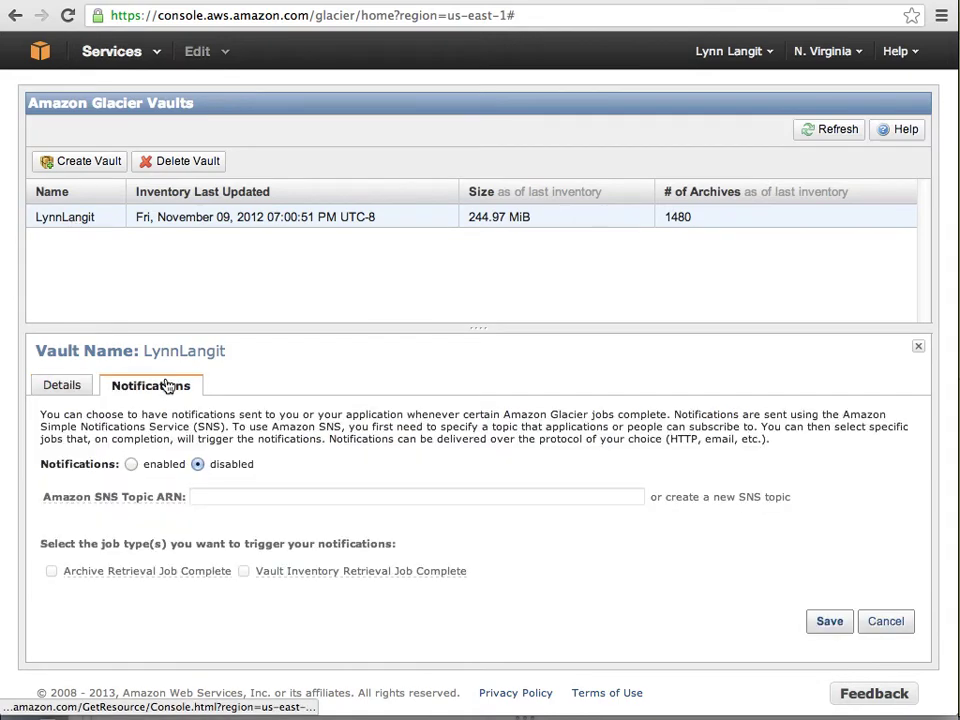
{"action": "left_click", "coordinate": [64, 388]}
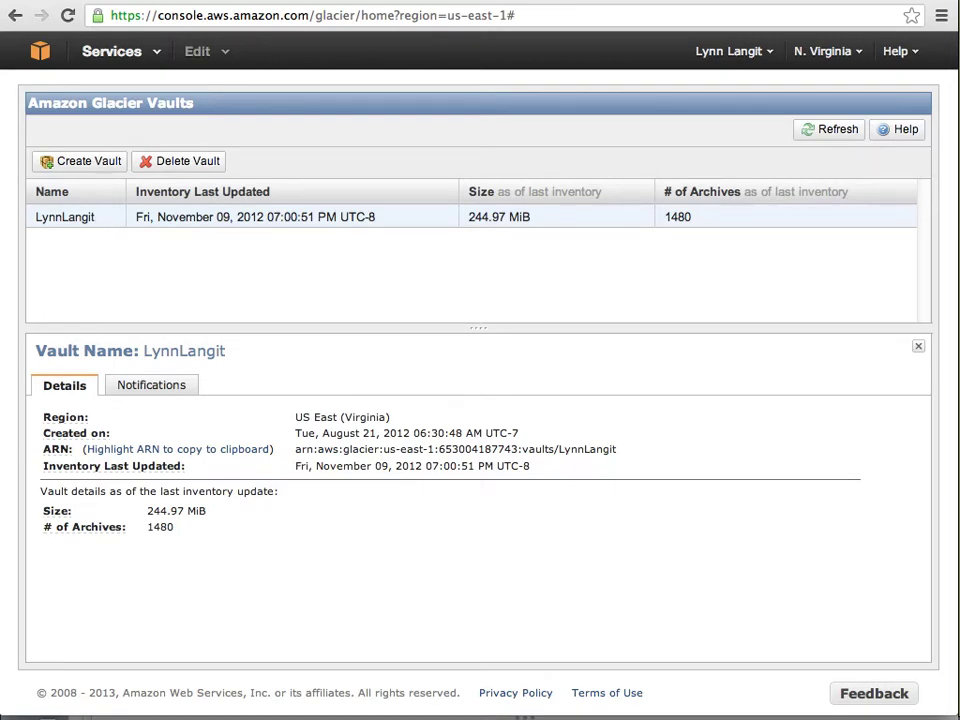
{"action": "key", "text": "super+t"}
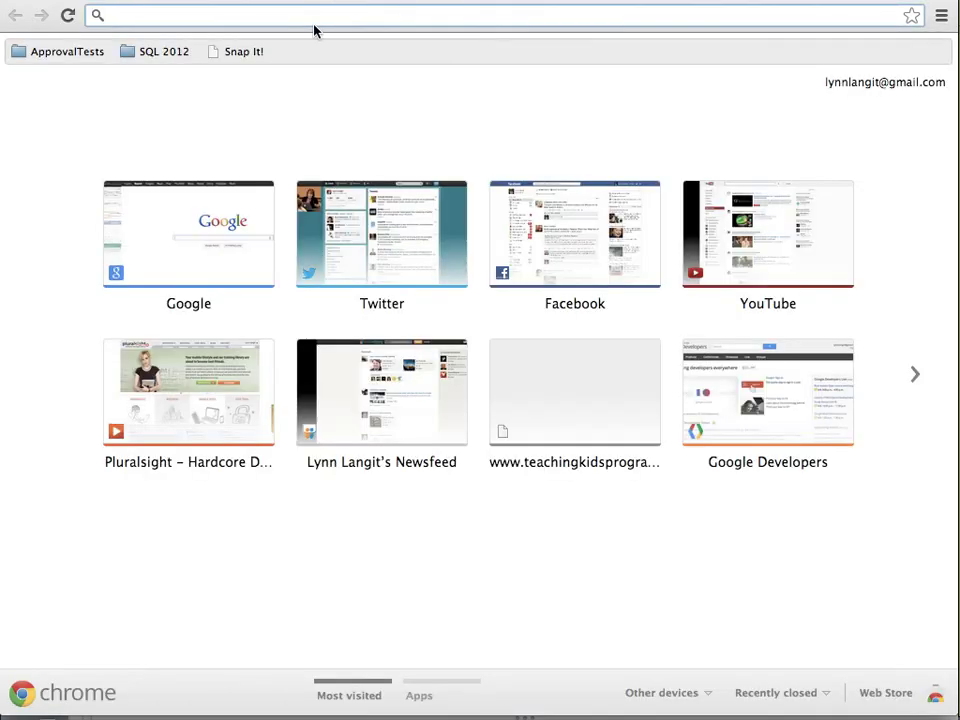
- Search Google for 'fast glacier'
{"action": "type", "text": "fast"}
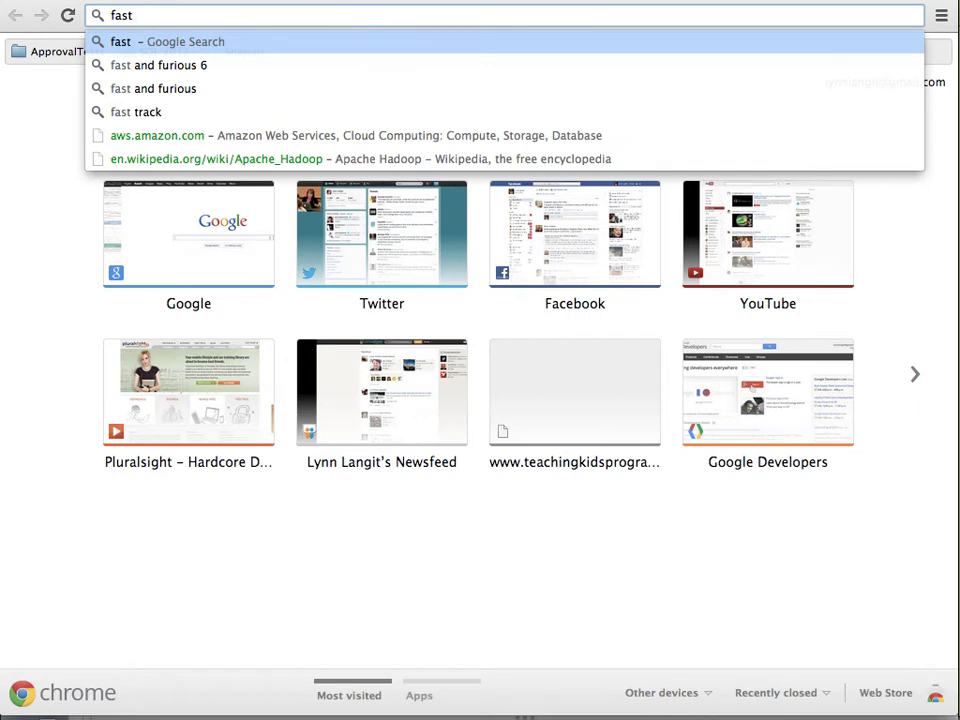
{"action": "type", "text": " glacier"}
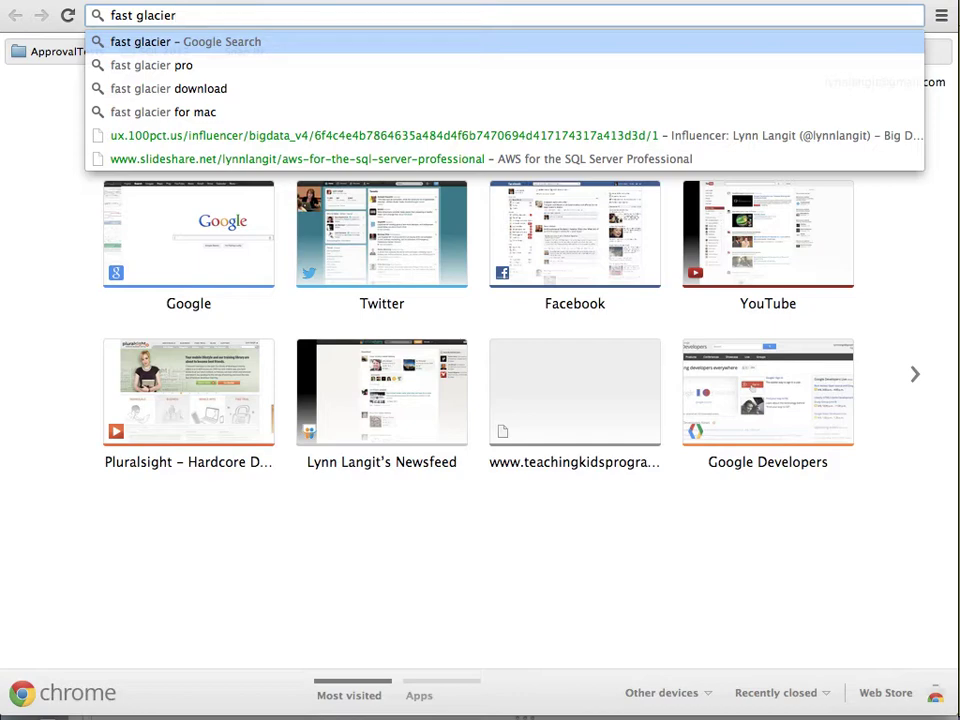
{"action": "key", "text": "Return"}
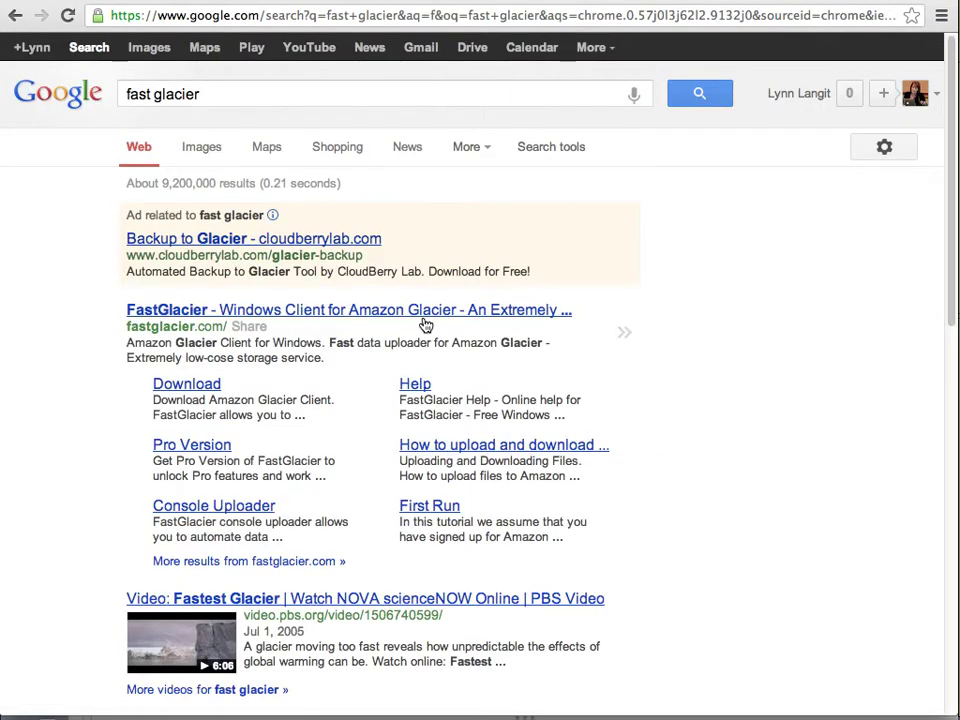
- Browse the FastGlacier website, then go back to the AWS console home in the Glacier tab
{"action": "left_click", "coordinate": [423, 312]}
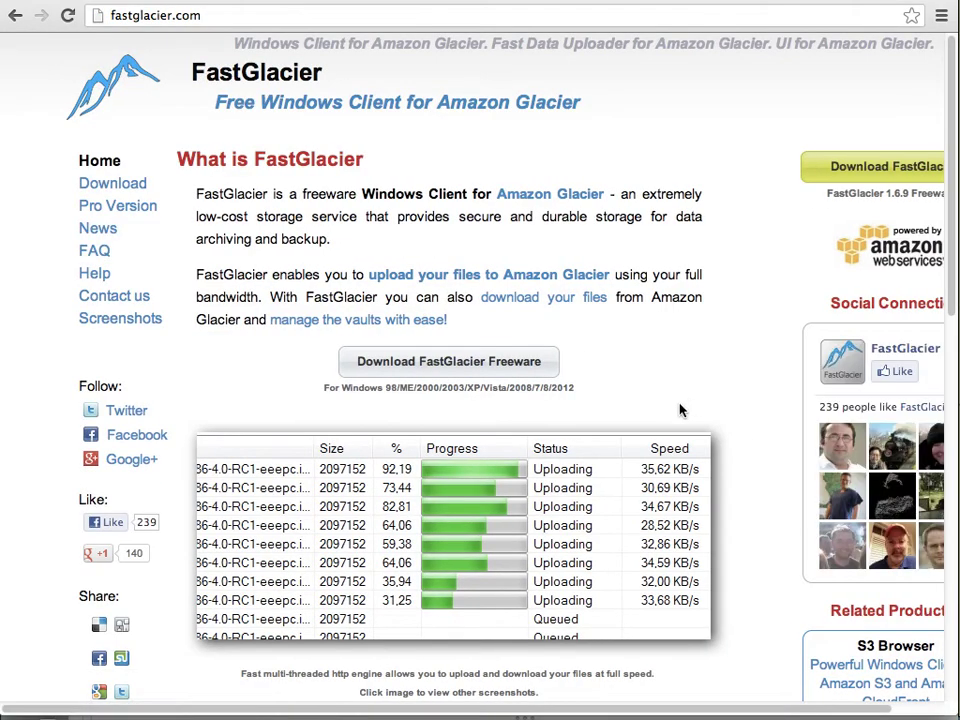
{"action": "scroll", "coordinate": [680, 408], "scroll_direction": "down", "scroll_amount": 2}
{"action": "scroll", "coordinate": [680, 408], "scroll_direction": "down", "scroll_amount": 10}
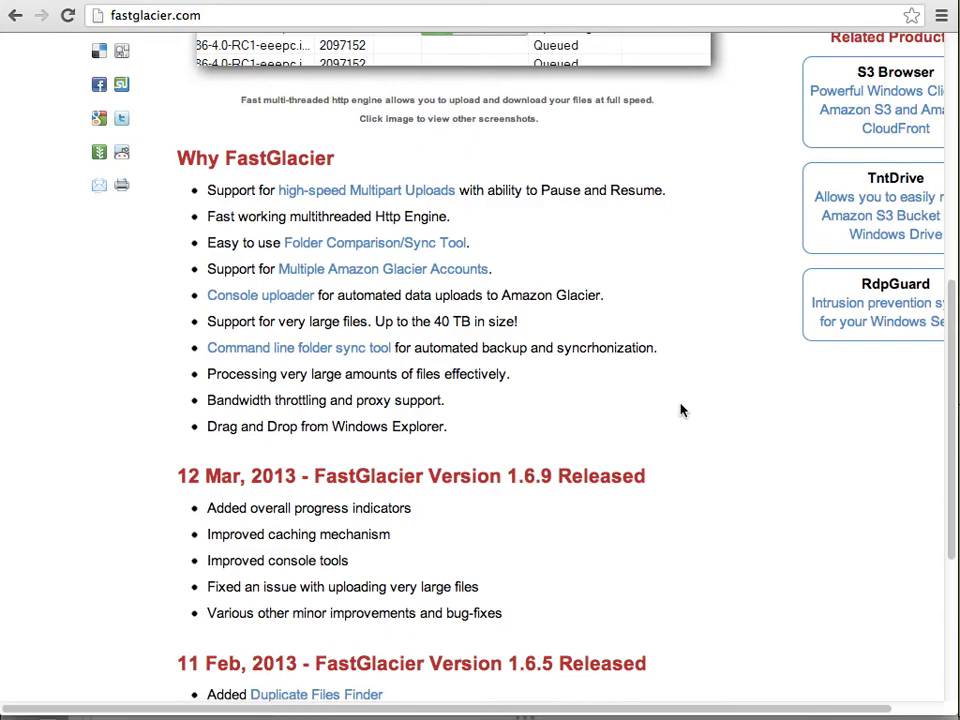
{"action": "scroll", "coordinate": [680, 408], "scroll_direction": "up", "scroll_amount": 7}
{"action": "scroll", "coordinate": [680, 410], "scroll_direction": "up", "scroll_amount": 3}
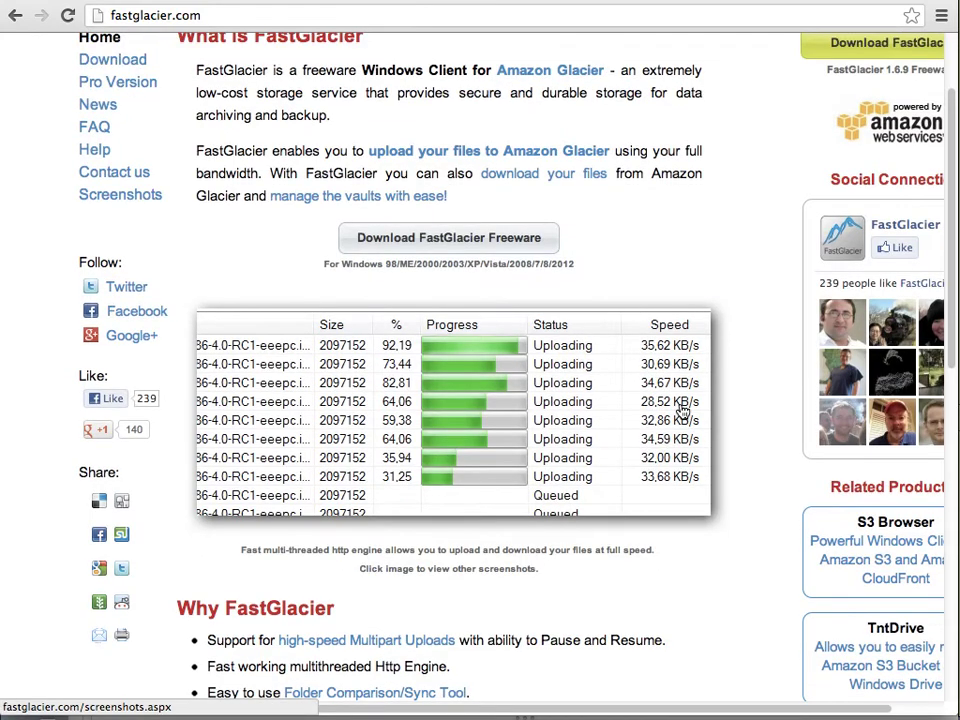
{"action": "scroll", "coordinate": [682, 411], "scroll_direction": "up", "scroll_amount": 2}
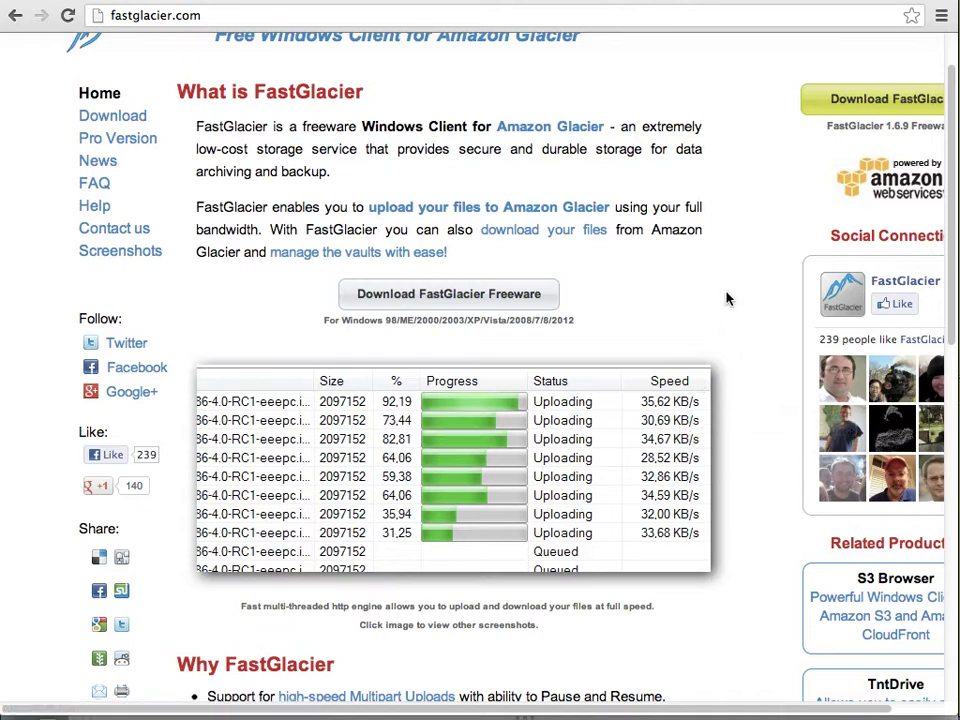
{"action": "scroll", "coordinate": [727, 300], "scroll_direction": "up", "scroll_amount": 2}
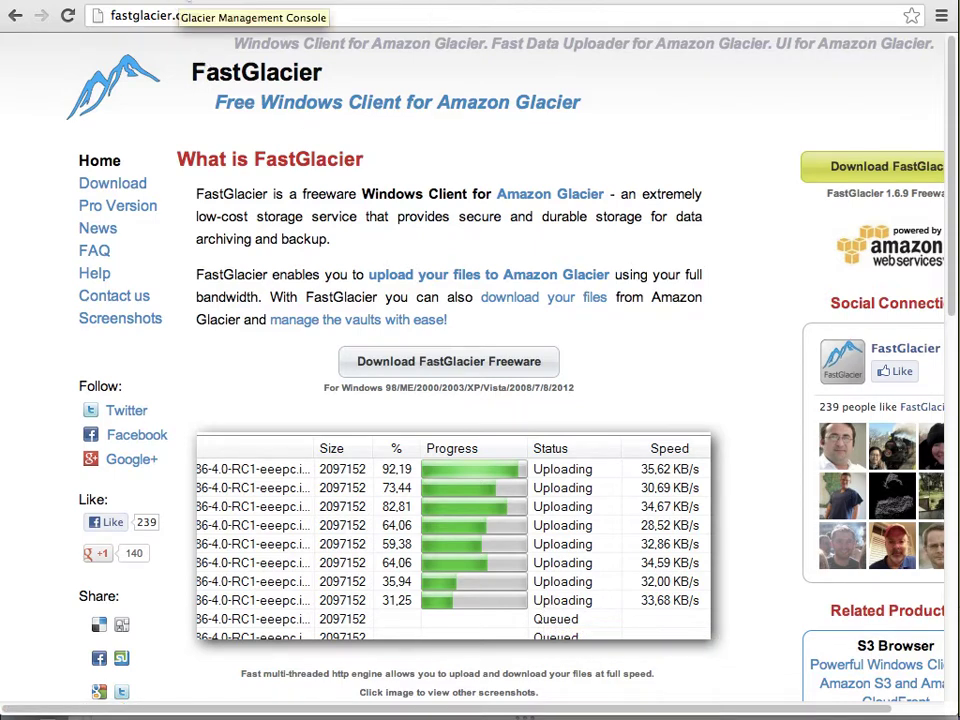
{"action": "left_click", "coordinate": [131, 3]}
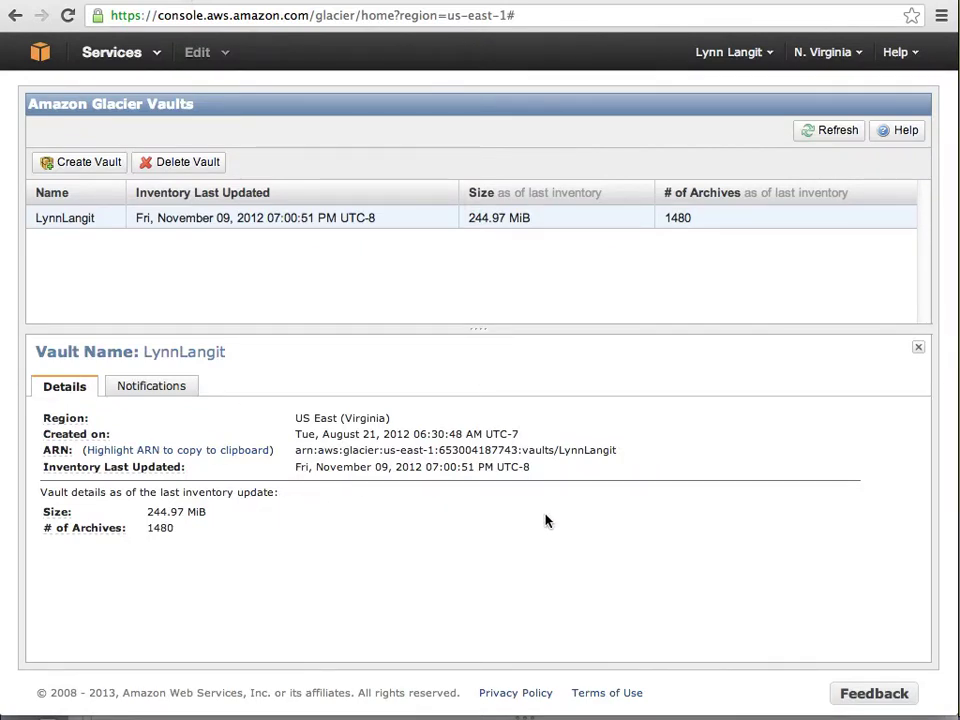
{"action": "left_click", "coordinate": [40, 52]}
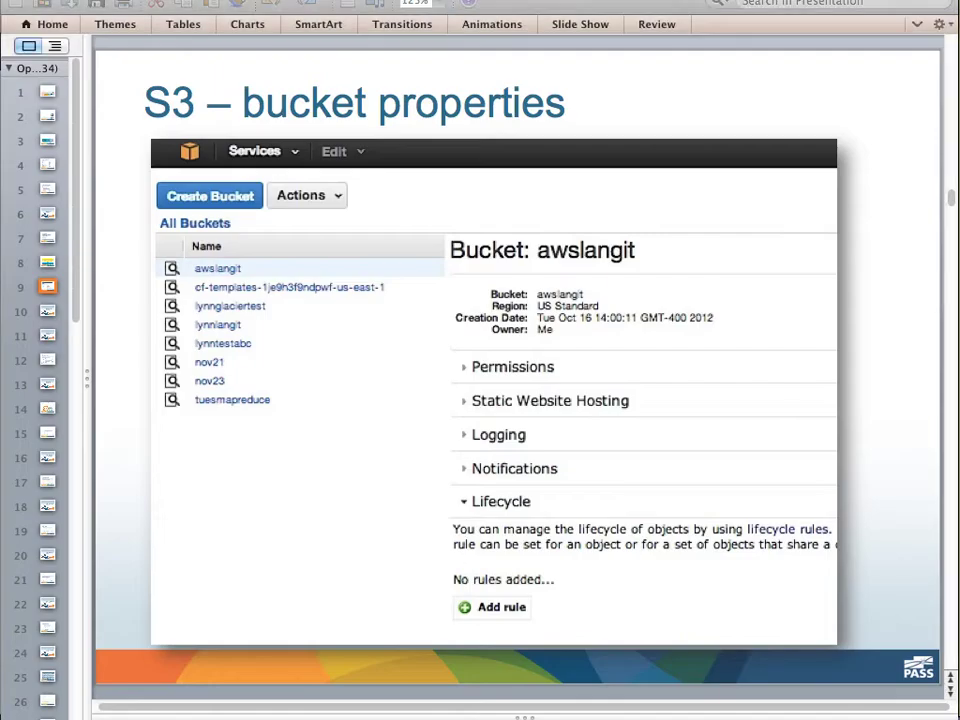
- Step through slides Demo – S3, Demo – Glacier and RDS to Demo – RDS, then return to Chrome
{"action": "key", "text": "super+Tab"}
{"action": "left_click", "coordinate": [47, 313]}
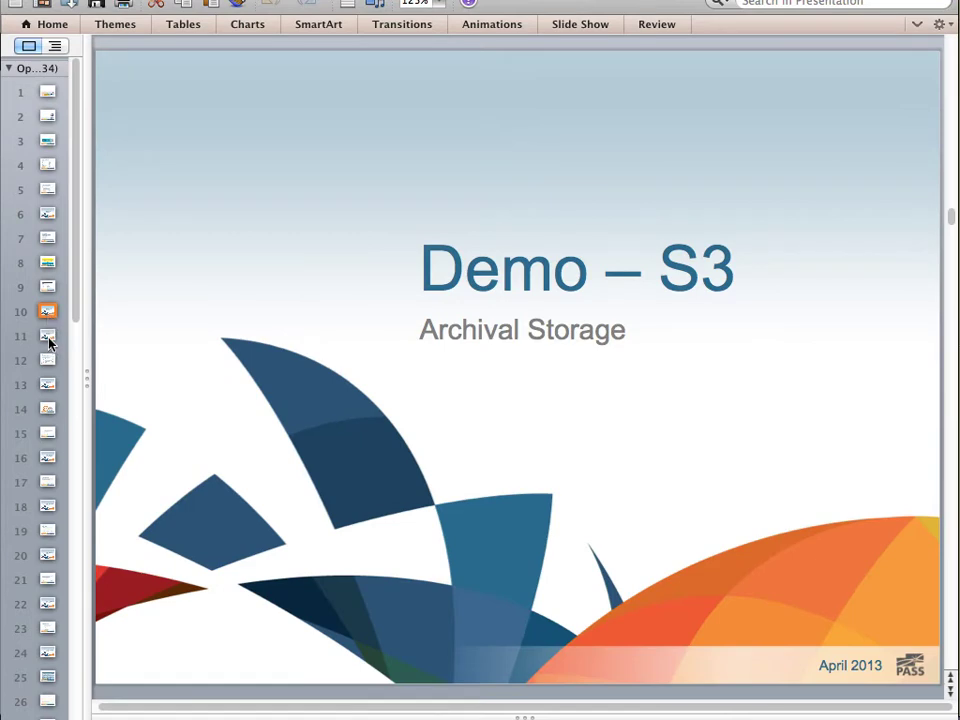
{"action": "left_click", "coordinate": [48, 337]}
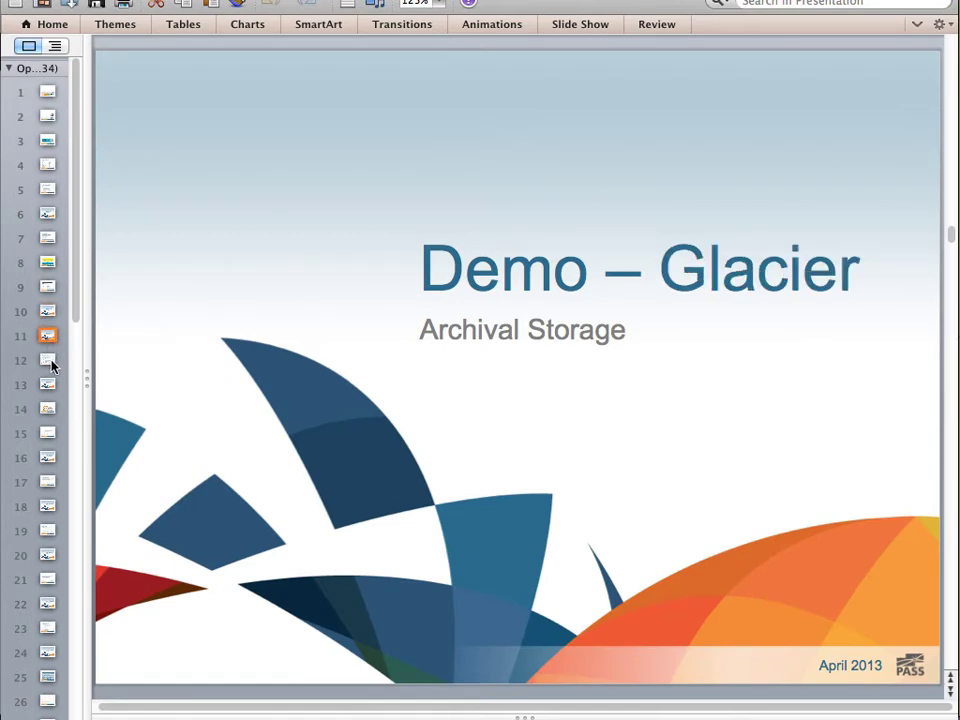
{"action": "left_click", "coordinate": [49, 362]}
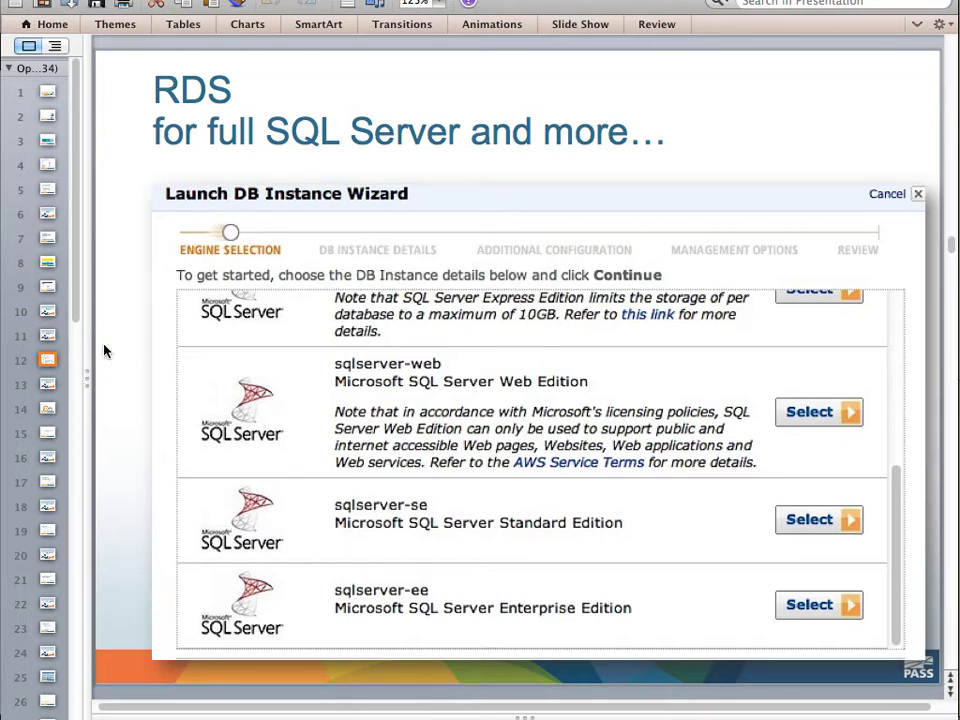
{"action": "left_click", "coordinate": [46, 386]}
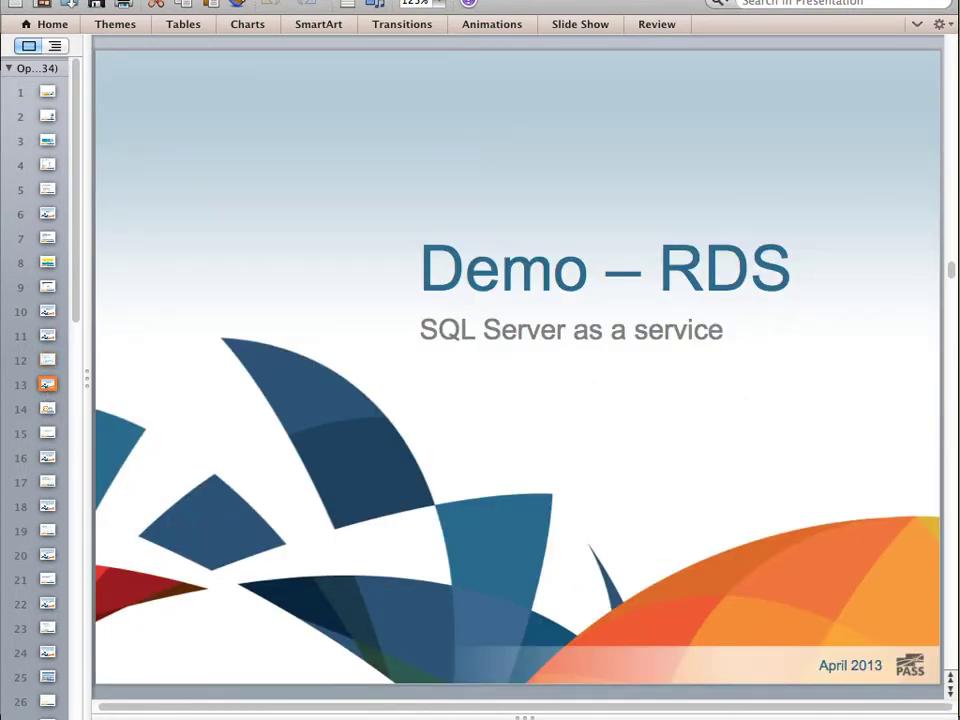
{"action": "key", "text": "super+Tab"}
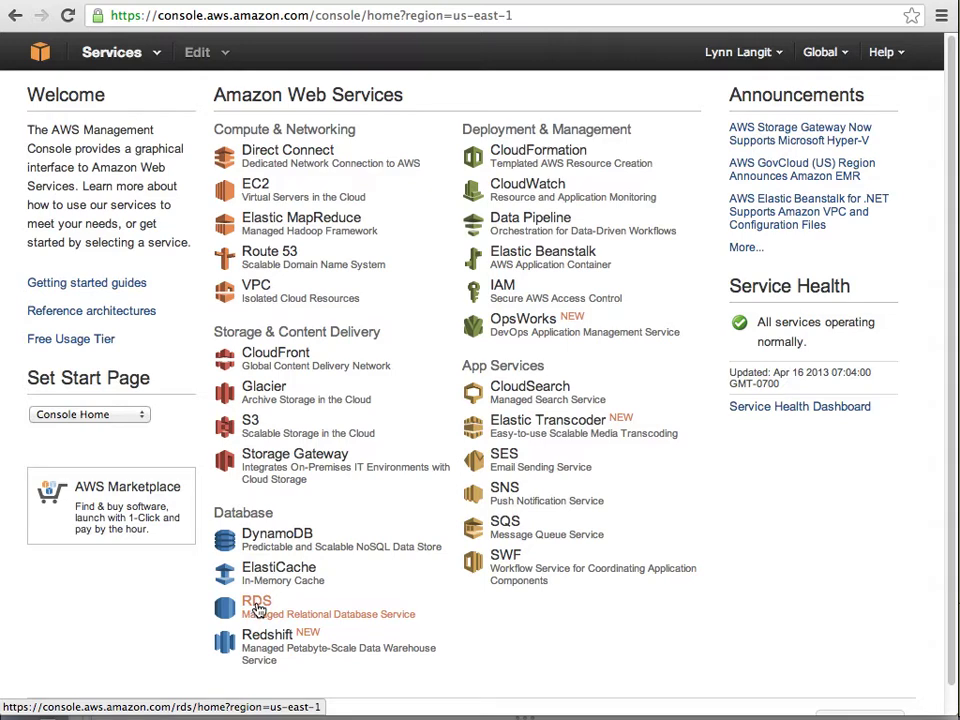
- Open the RDS dashboard and switch it to the new-look console
{"action": "left_click", "coordinate": [257, 608]}
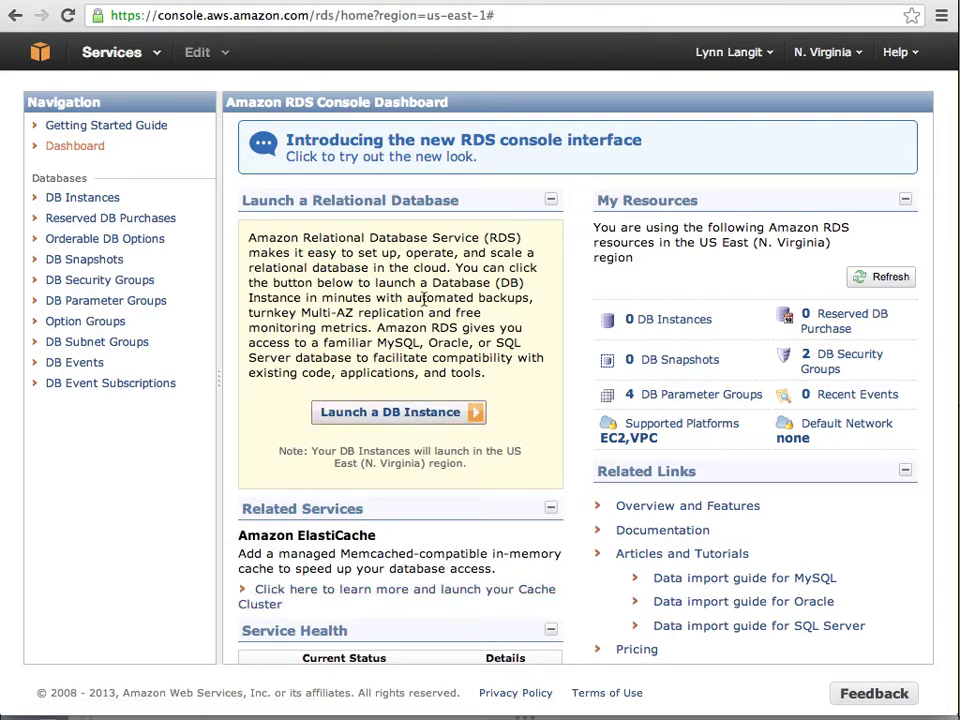
{"action": "left_click", "coordinate": [393, 152]}
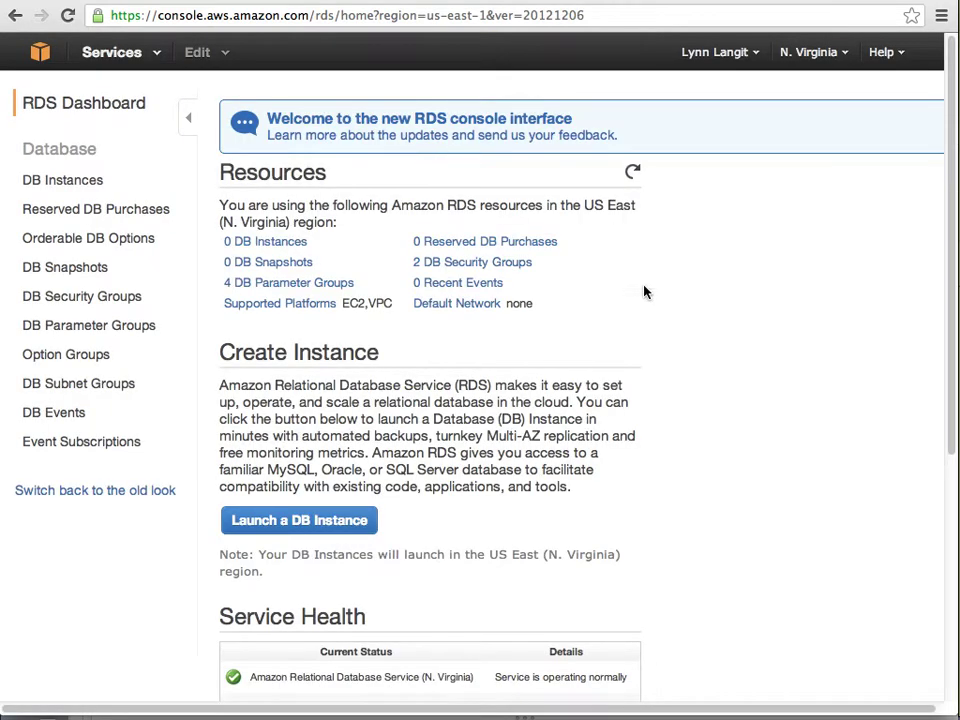
- Start the Launch DB Instance wizard and select the sqlserver-ex engine
{"action": "left_click", "coordinate": [332, 520]}
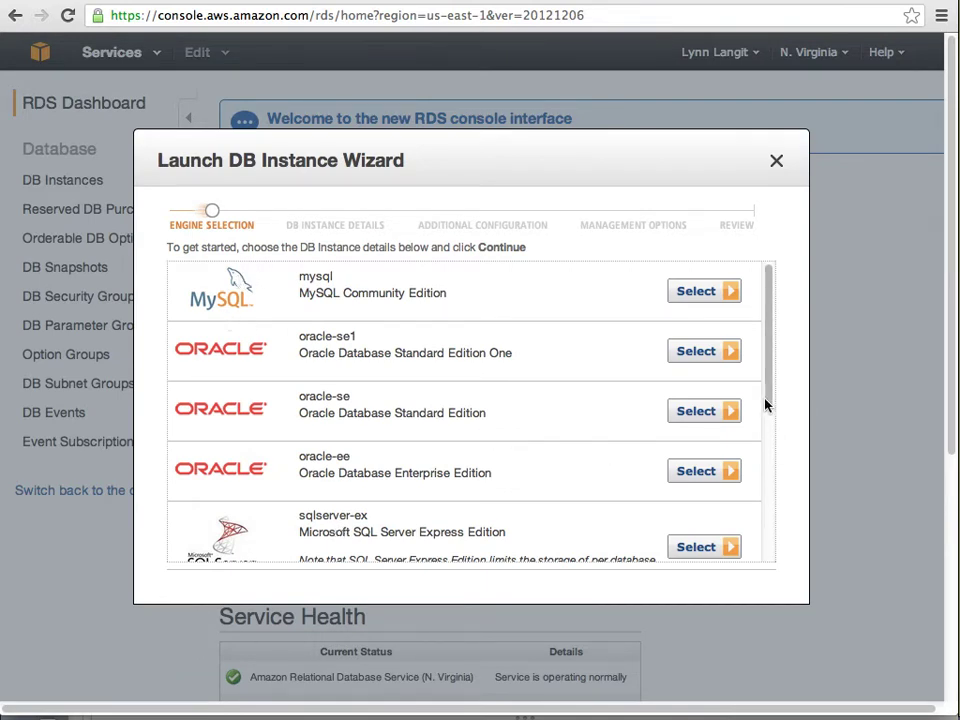
{"action": "left_click_drag", "start_coordinate": [771, 388], "coordinate": [784, 468]}
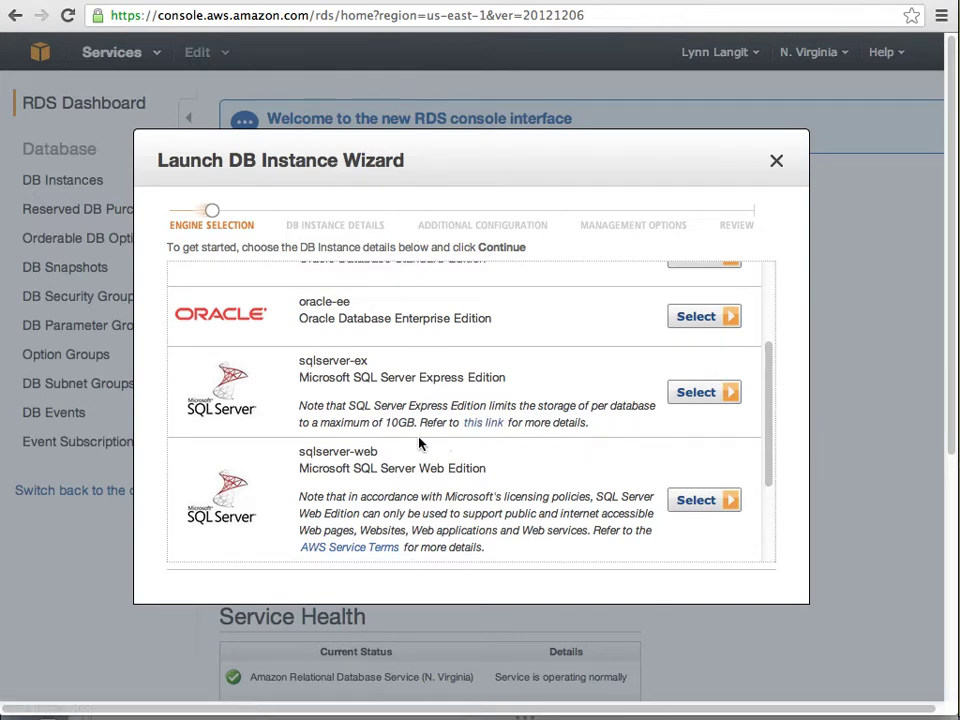
{"action": "left_click_drag", "start_coordinate": [771, 392], "coordinate": [780, 480]}
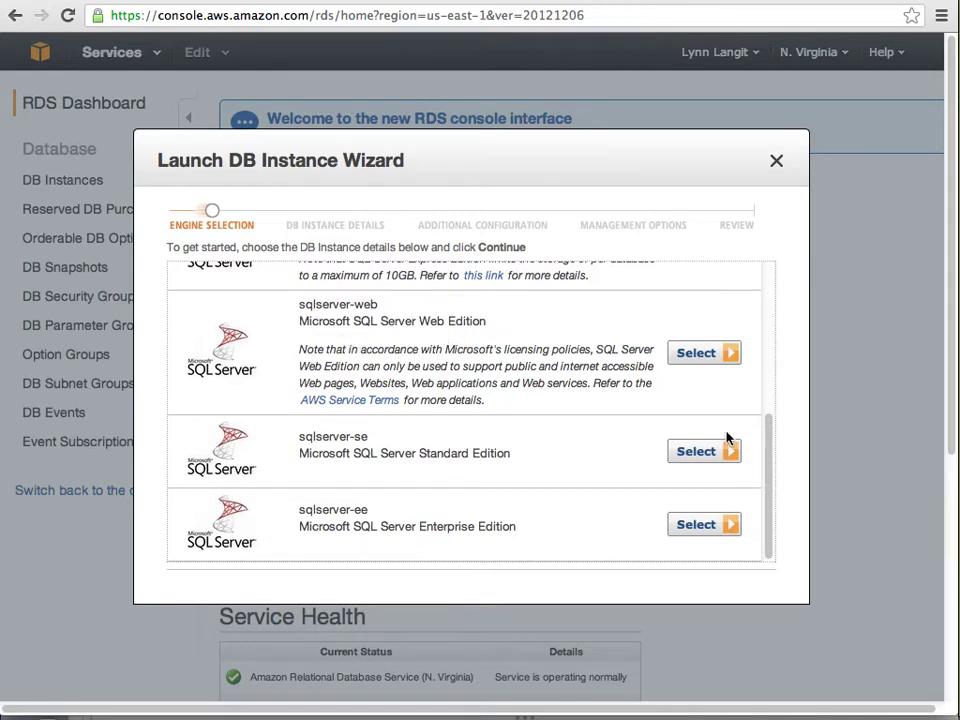
{"action": "left_click_drag", "start_coordinate": [769, 465], "coordinate": [791, 399]}
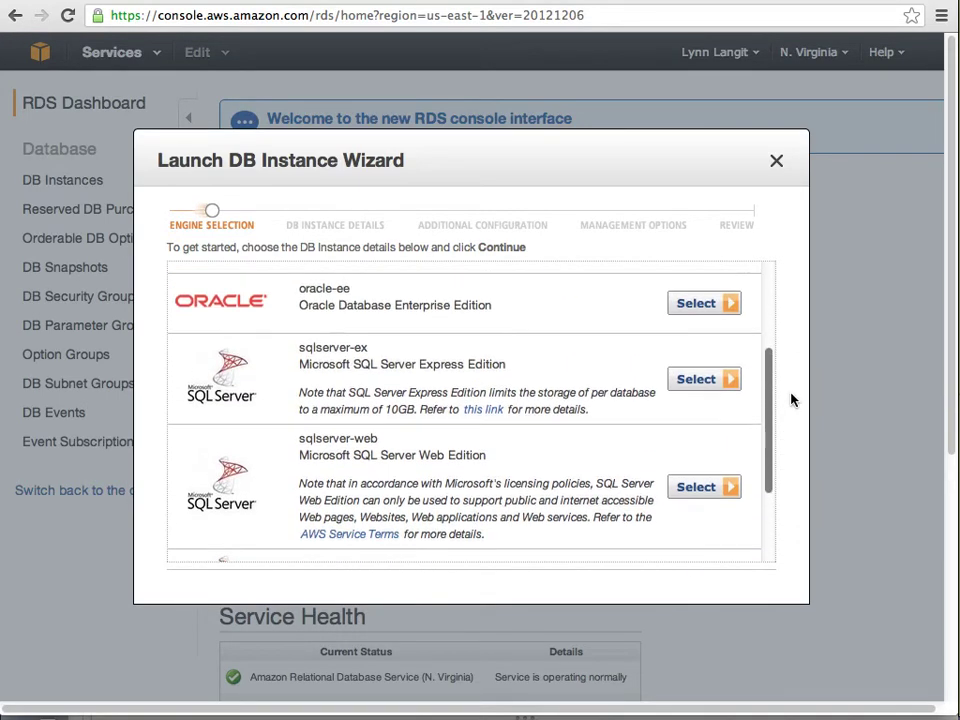
{"action": "left_click", "coordinate": [705, 381]}
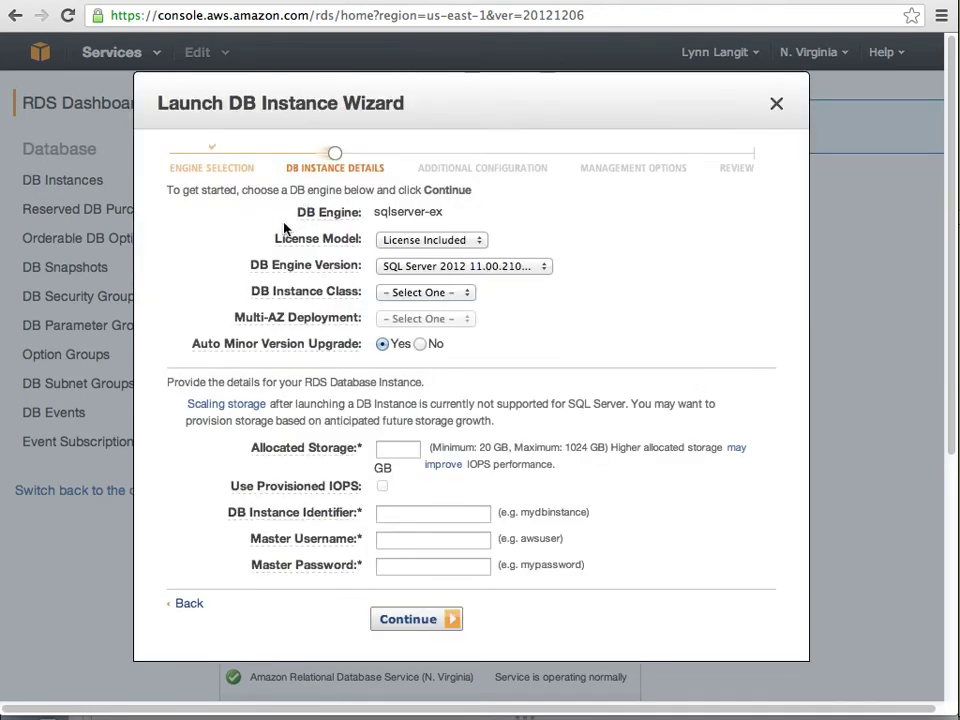
- Keep License Included and SQL Server 2012, and choose the db.t1.micro instance class
{"action": "left_click", "coordinate": [476, 247]}
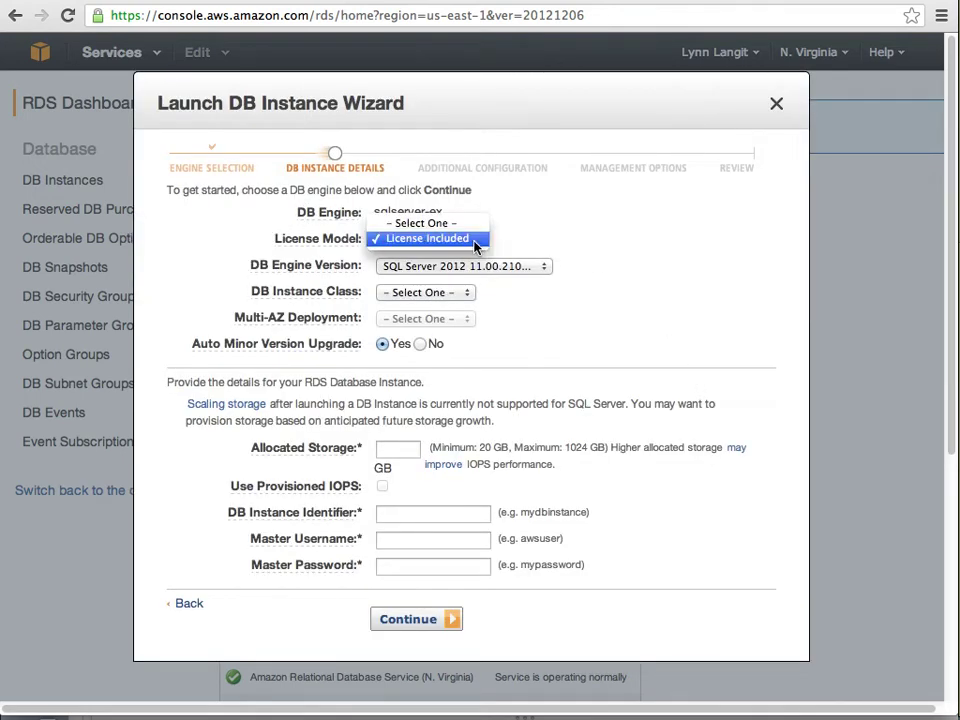
{"action": "left_click", "coordinate": [475, 242]}
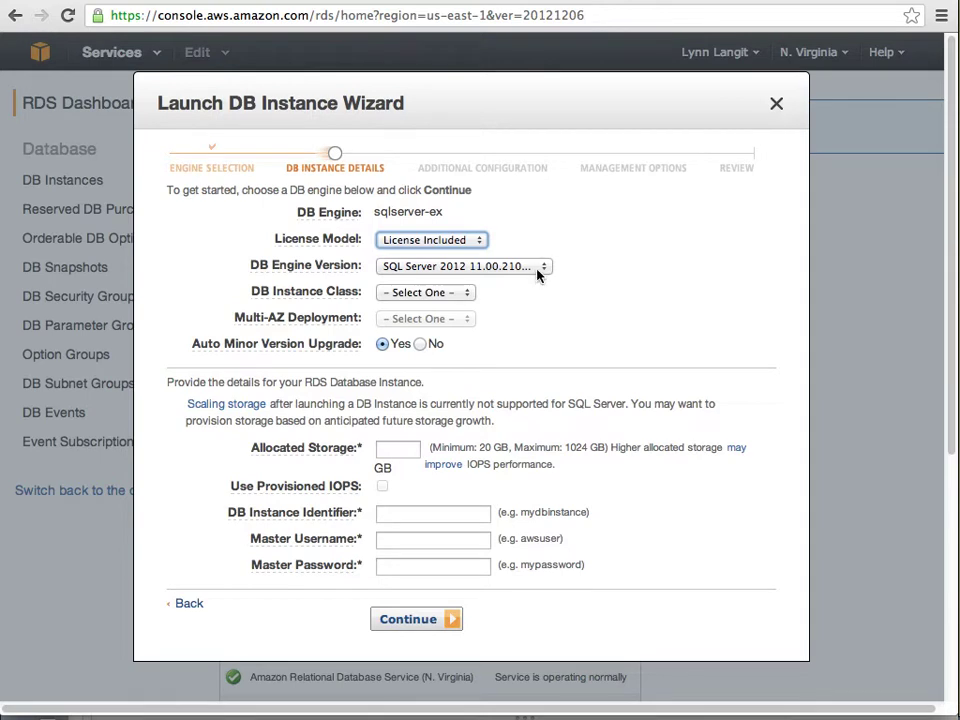
{"action": "left_click", "coordinate": [540, 269]}
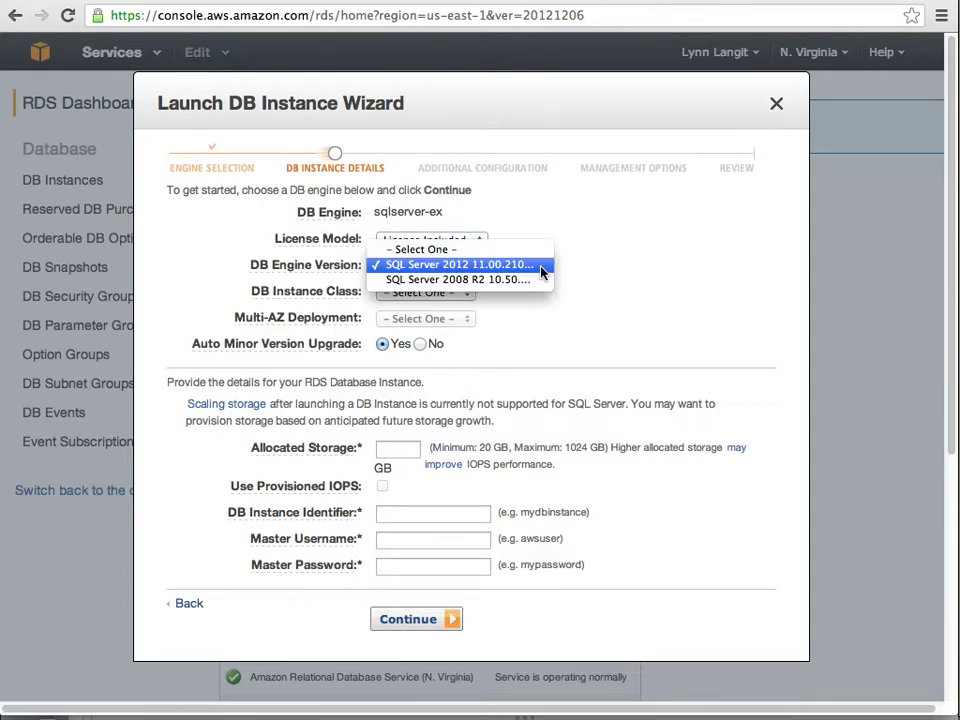
{"action": "left_click", "coordinate": [543, 265]}
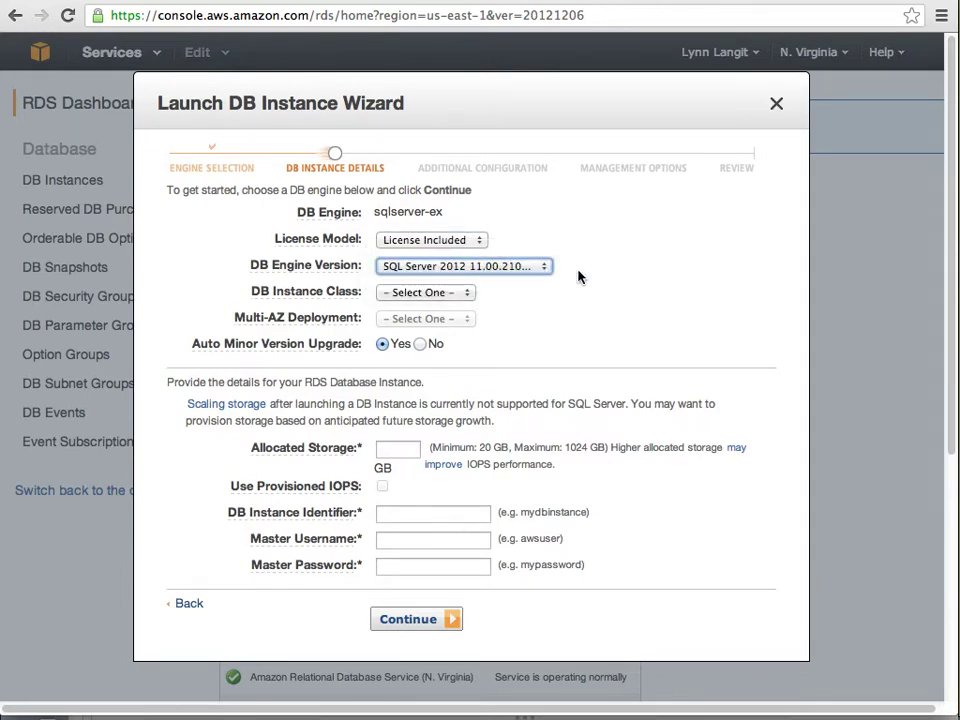
{"action": "left_click", "coordinate": [467, 291]}
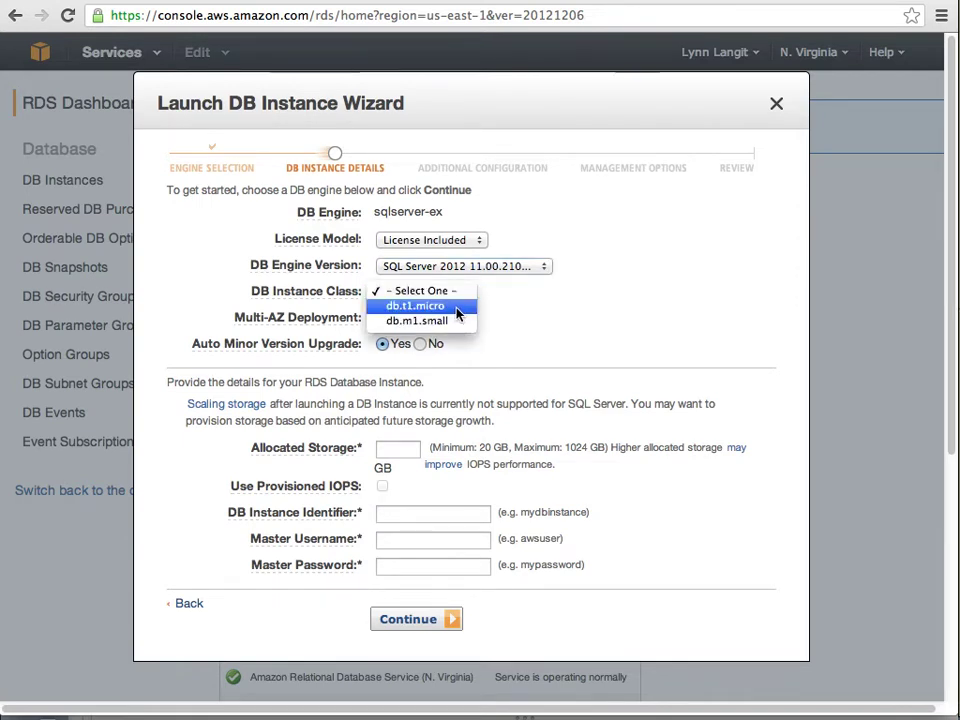
{"action": "left_click", "coordinate": [469, 306]}
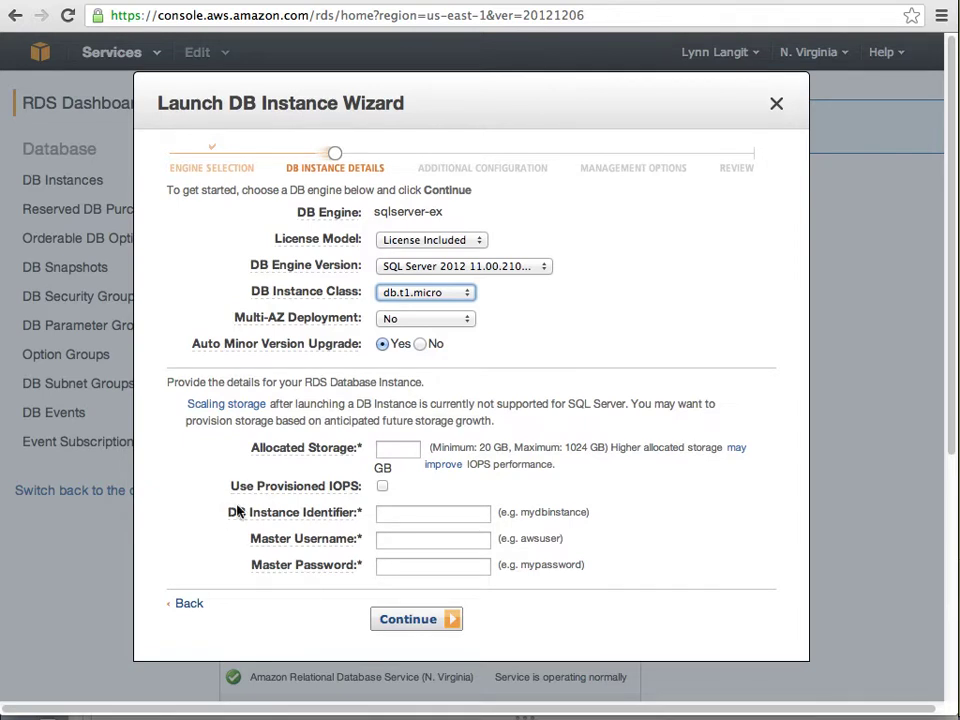
- Allocate 20 GB of storage and enter the DB instance identifier
{"action": "left_click", "coordinate": [386, 448]}
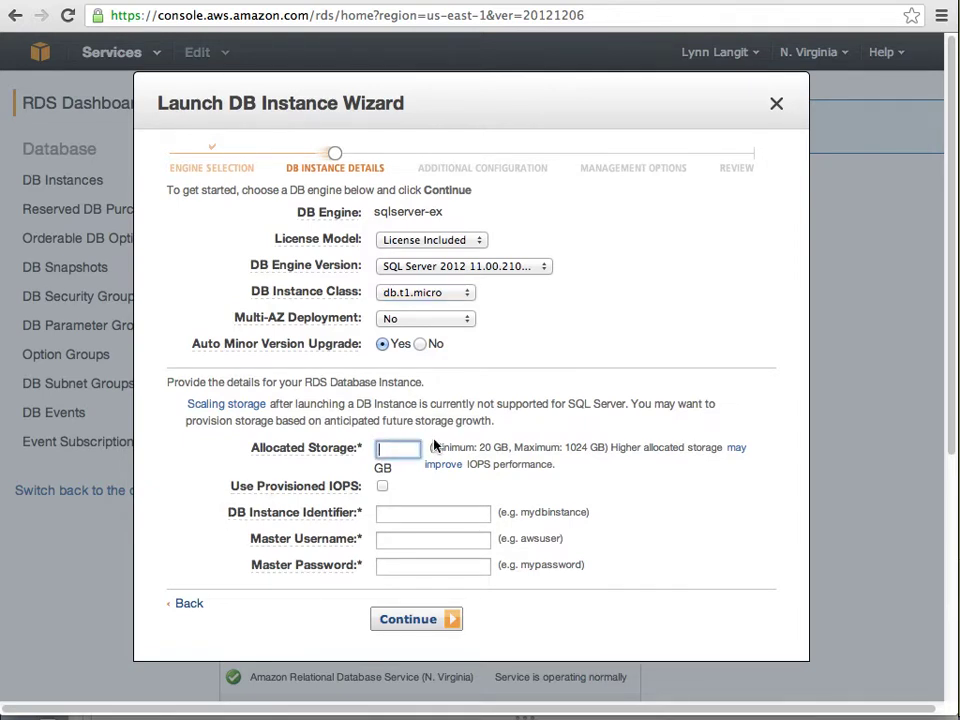
{"action": "type", "text": "20"}
{"action": "mouse_move", "coordinate": [285, 486]}
{"action": "left_click", "coordinate": [429, 515]}
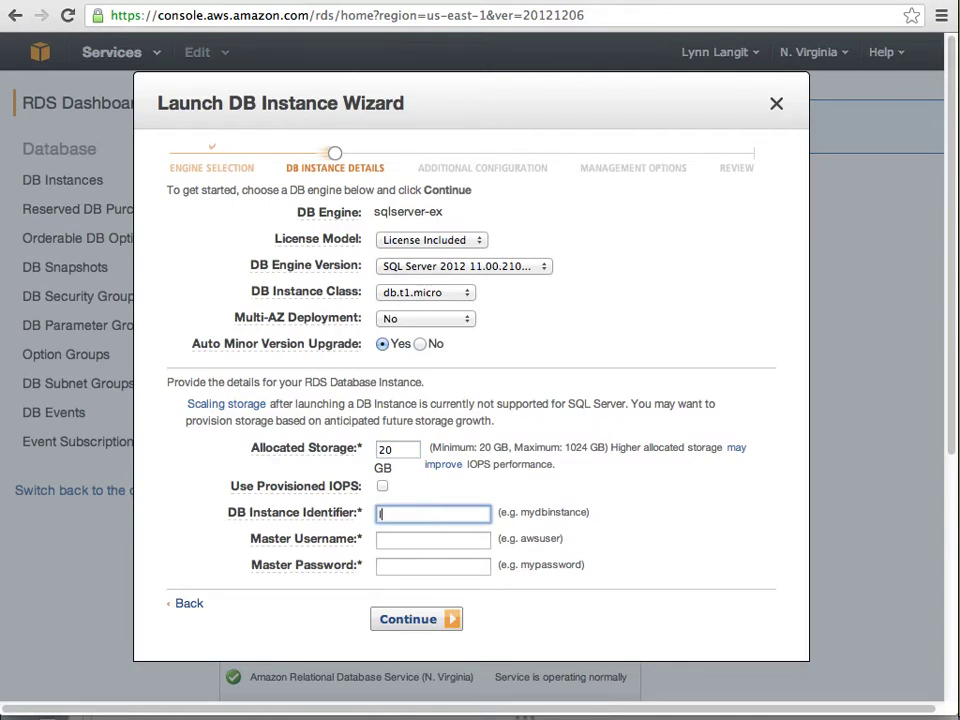
{"action": "type", "text": "lynnyoutube"}
- Enter the master username and a valid master password, then continue to additional configuration
{"action": "left_click", "coordinate": [419, 542]}
{"action": "type", "text": "lynnlangit"}
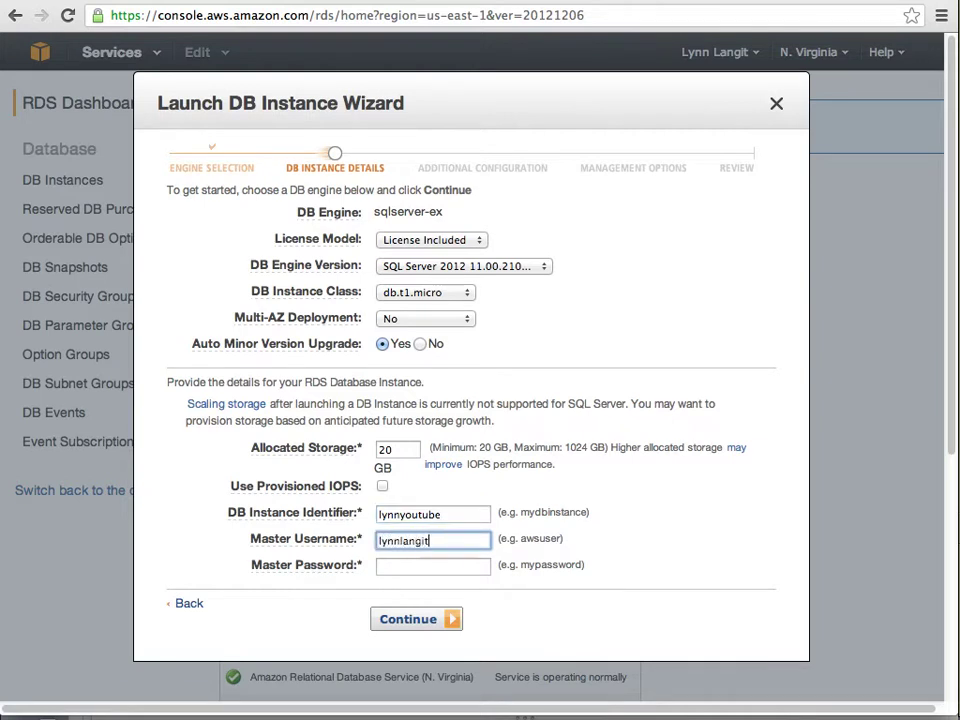
{"action": "key", "text": "Tab"}
{"action": "type", "text": "***"}
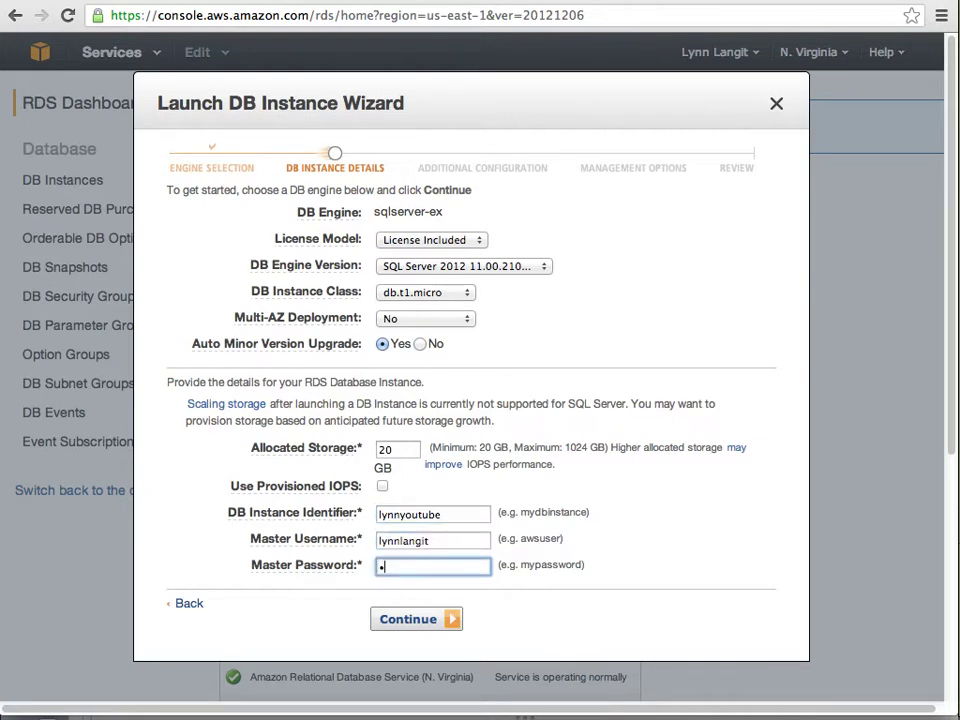
{"action": "type", "text": "*****"}
{"action": "left_click", "coordinate": [399, 619]}
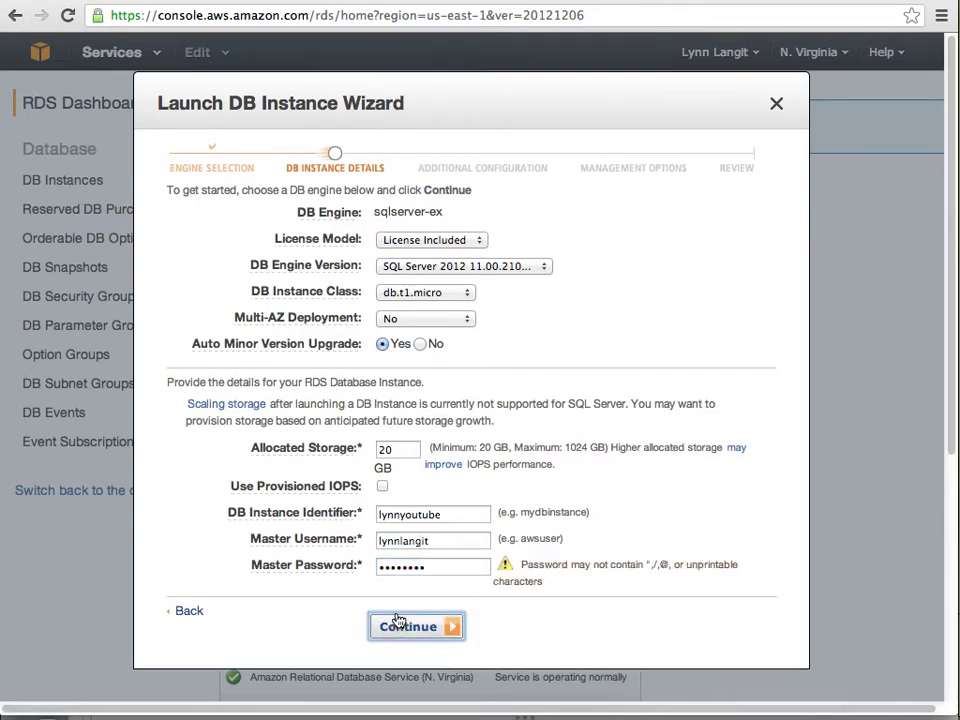
{"action": "left_click", "coordinate": [455, 566]}
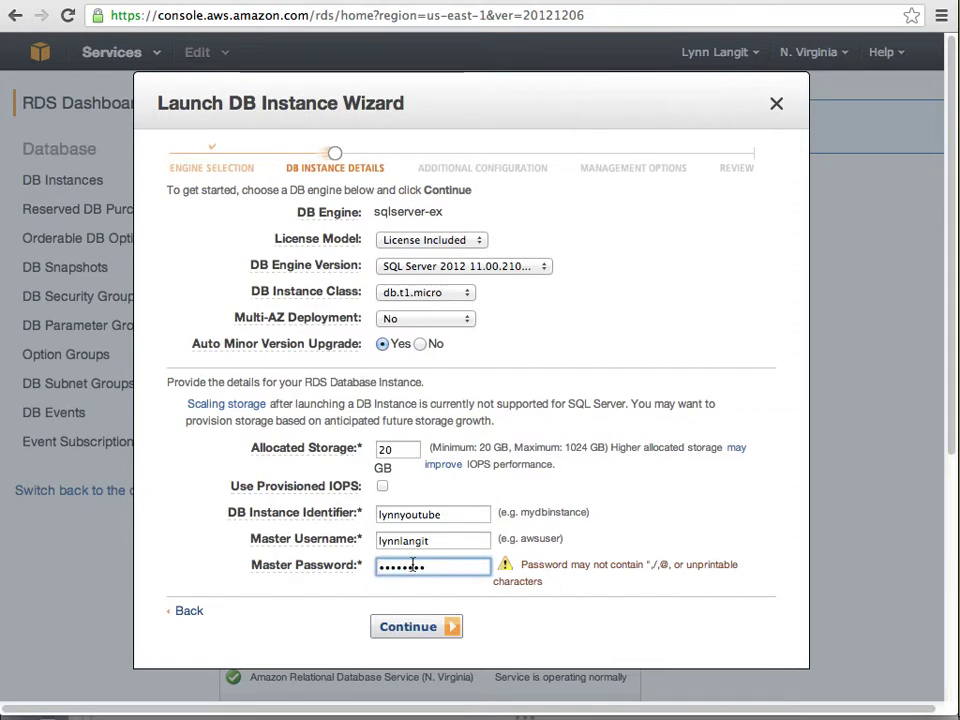
{"action": "double_click", "coordinate": [411, 566]}
{"action": "type", "text": "••••••••"}
{"action": "left_click", "coordinate": [409, 630]}
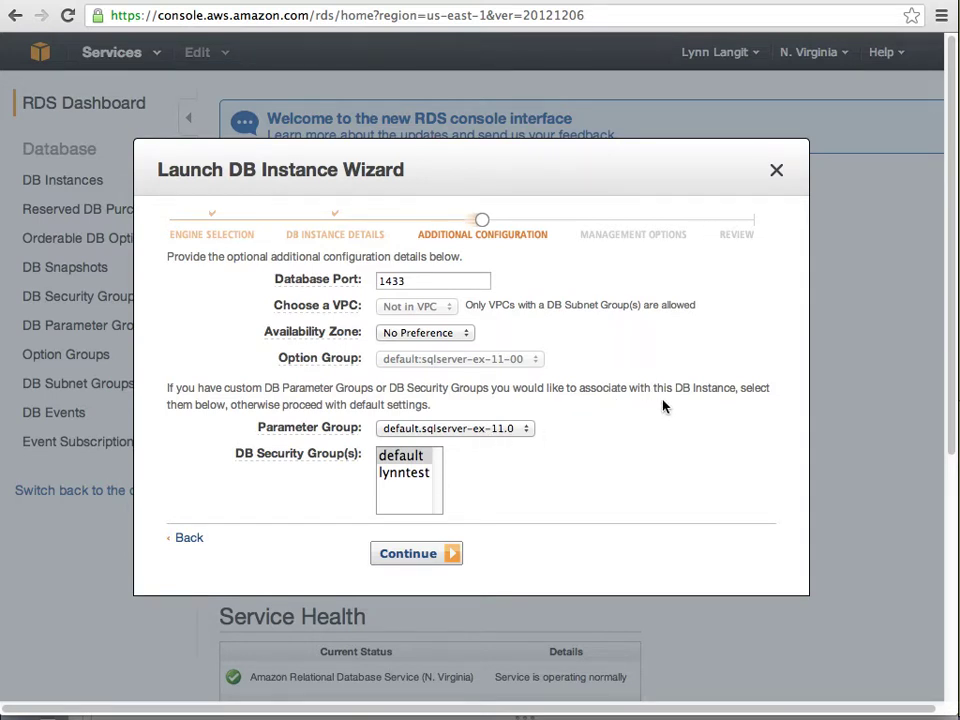
- Accept the additional configuration defaults and choose specific backup and maintenance windows
{"action": "left_click", "coordinate": [405, 553]}
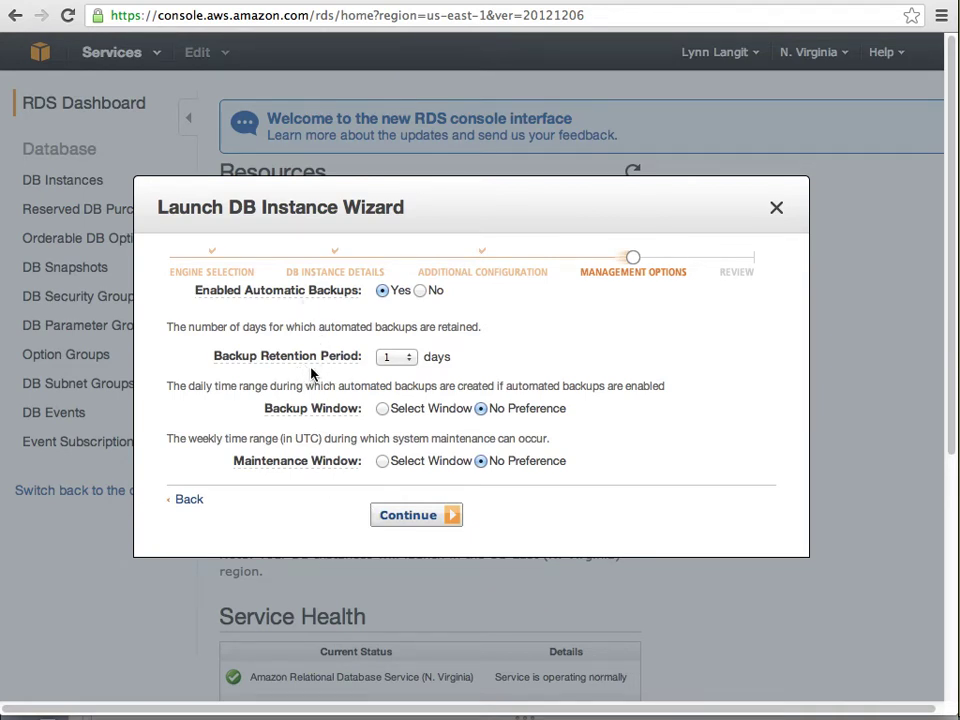
{"action": "left_click", "coordinate": [383, 409]}
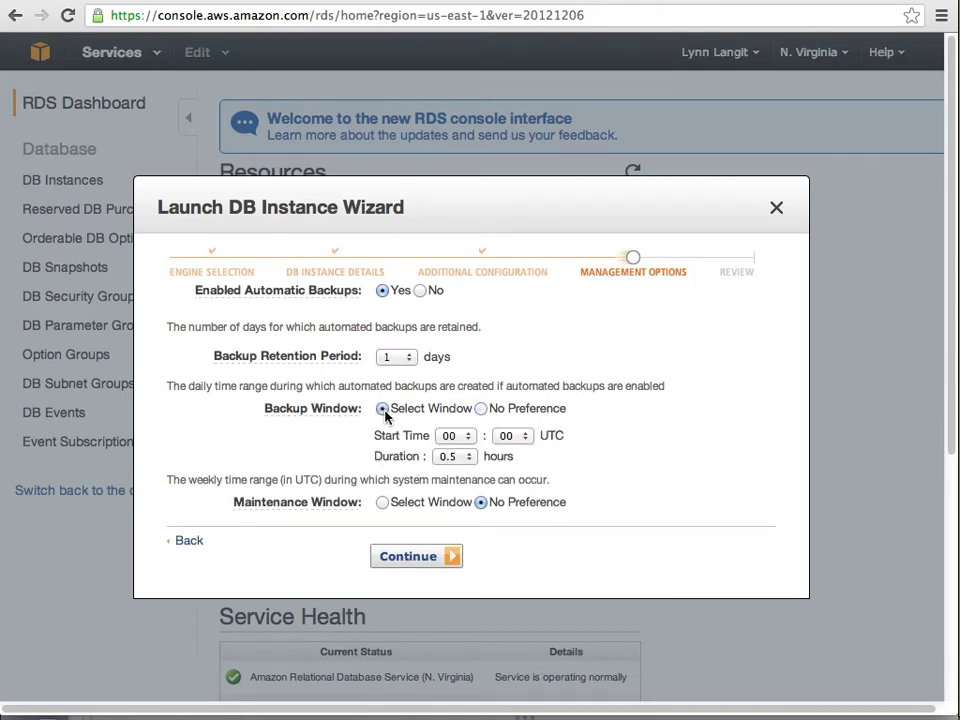
{"action": "left_click", "coordinate": [382, 503]}
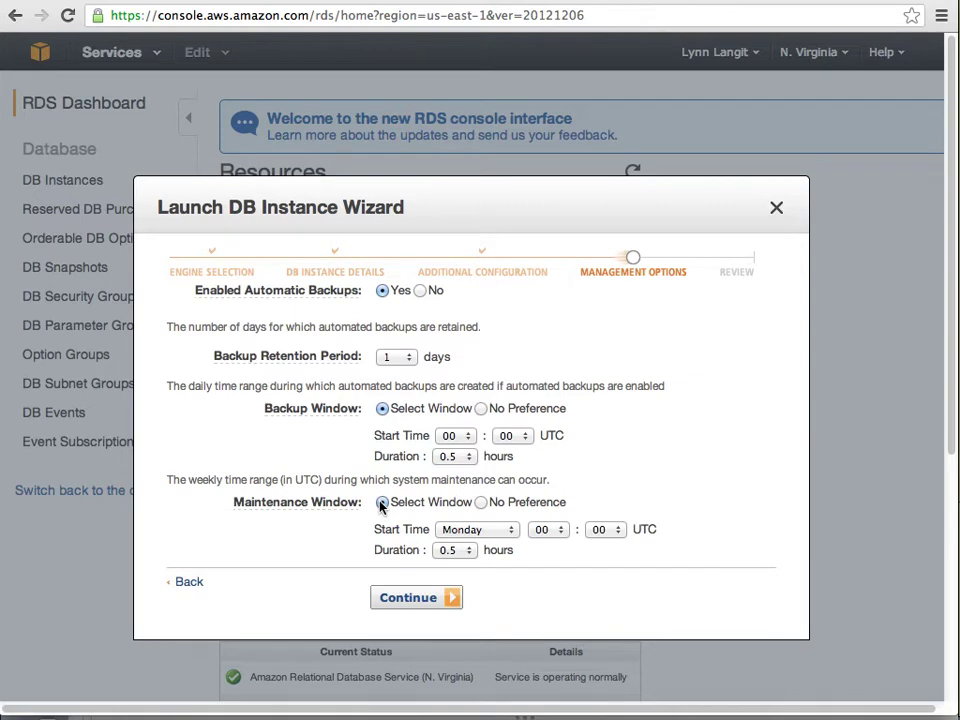
{"action": "left_click", "coordinate": [420, 291]}
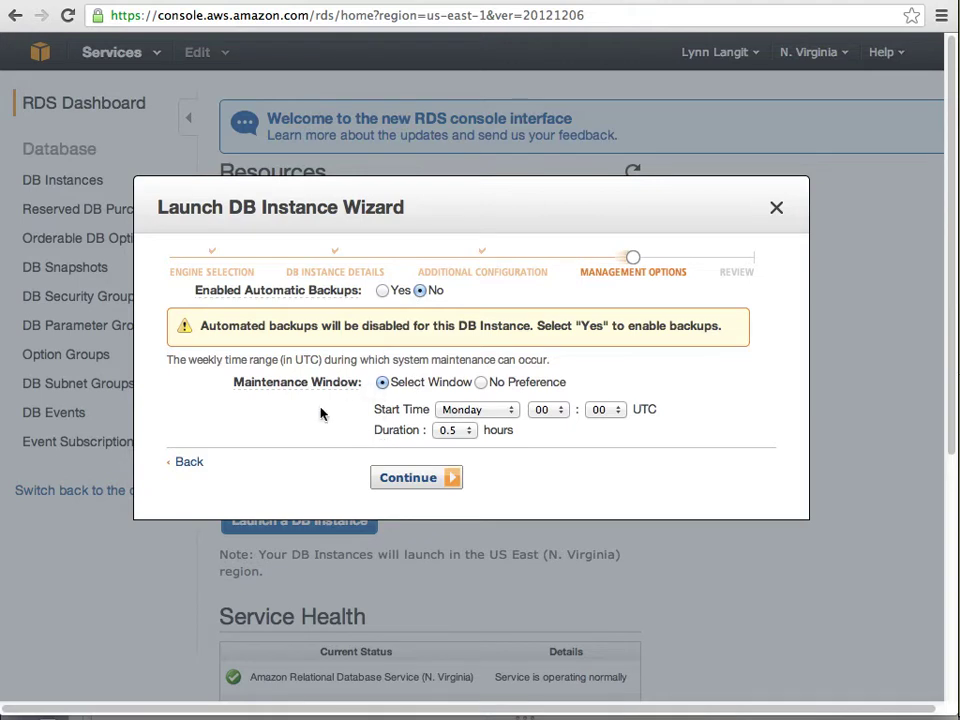
{"action": "left_click", "coordinate": [382, 291]}
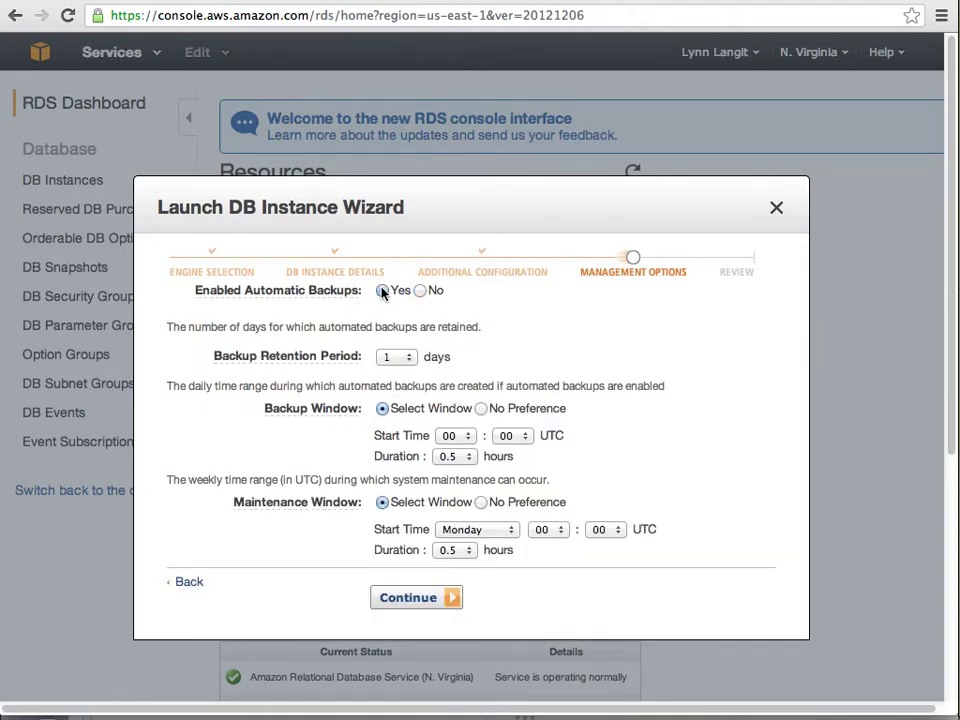
- Move the maintenance window start to hour 01 and proceed to Review
{"action": "left_click", "coordinate": [408, 603]}
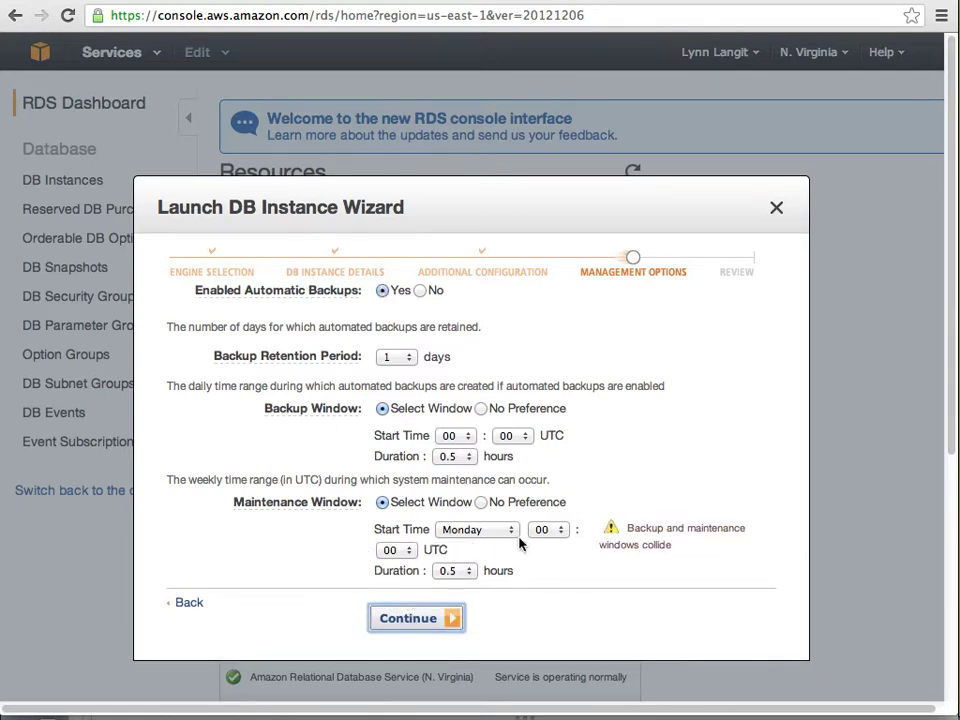
{"action": "left_click", "coordinate": [562, 532]}
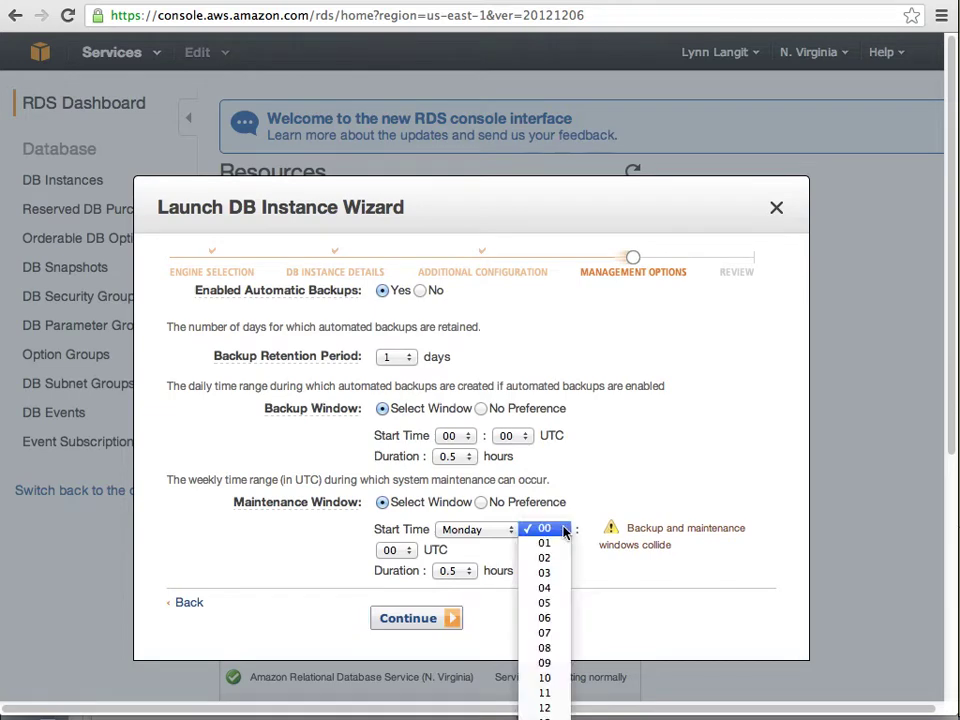
{"action": "left_click", "coordinate": [560, 548]}
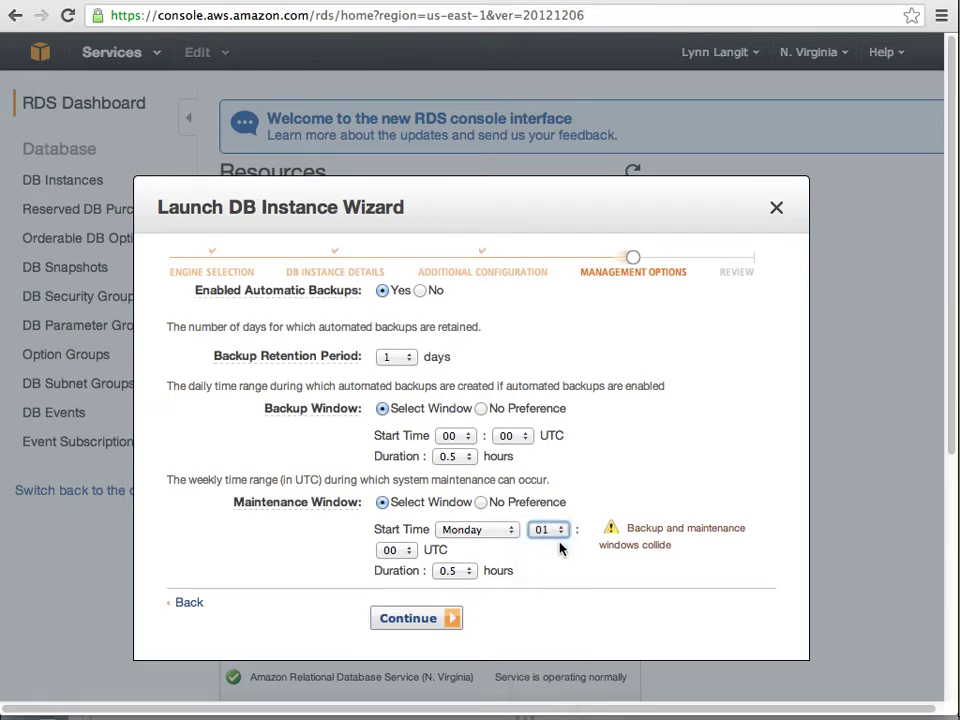
{"action": "left_click", "coordinate": [397, 620]}
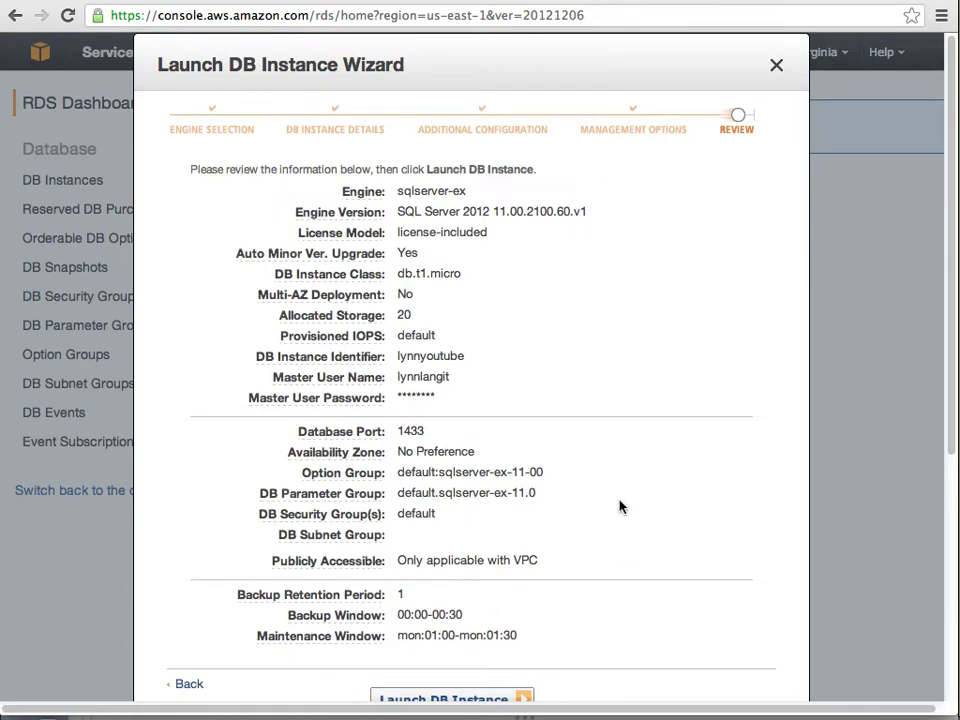
- Launch the DB instance, close the wizard, and open Instance Actions for it
{"action": "left_click", "coordinate": [456, 700]}
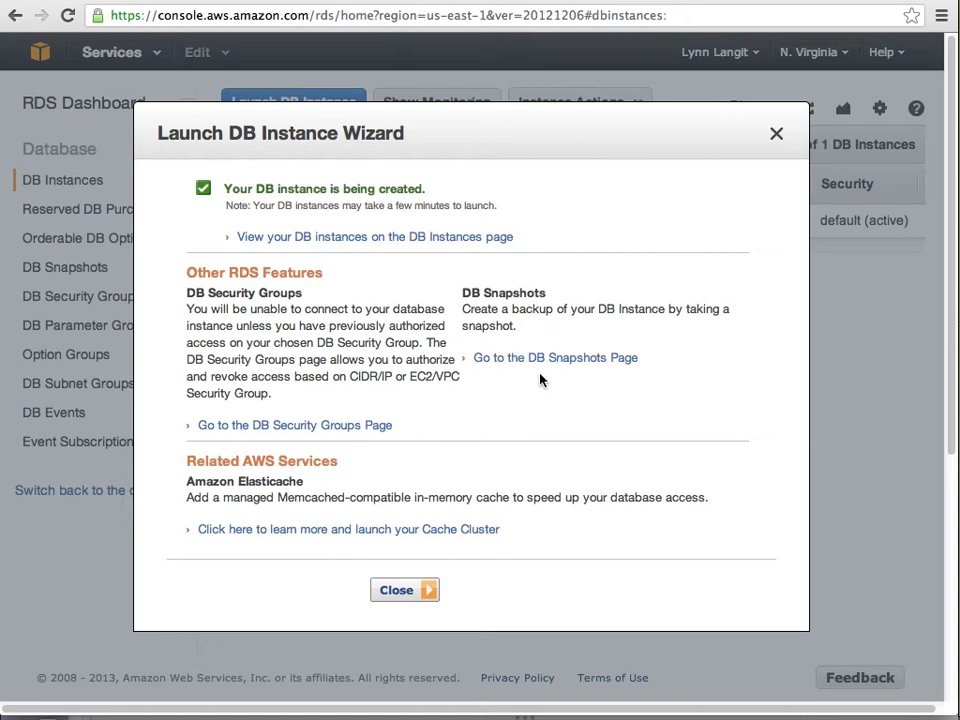
{"action": "left_click", "coordinate": [416, 591]}
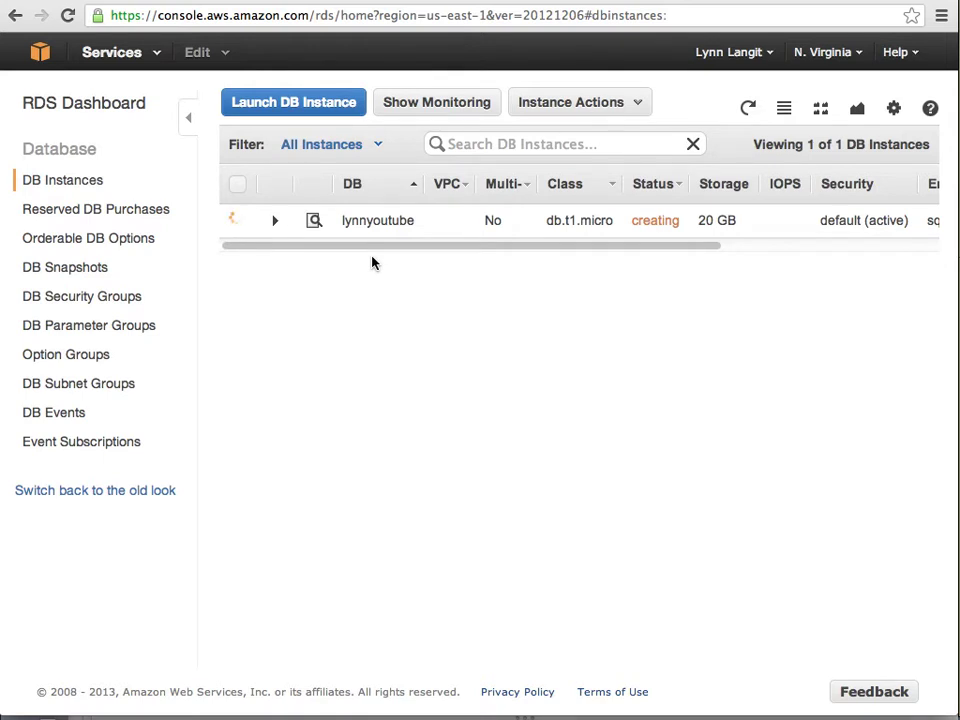
{"action": "left_click", "coordinate": [580, 102]}
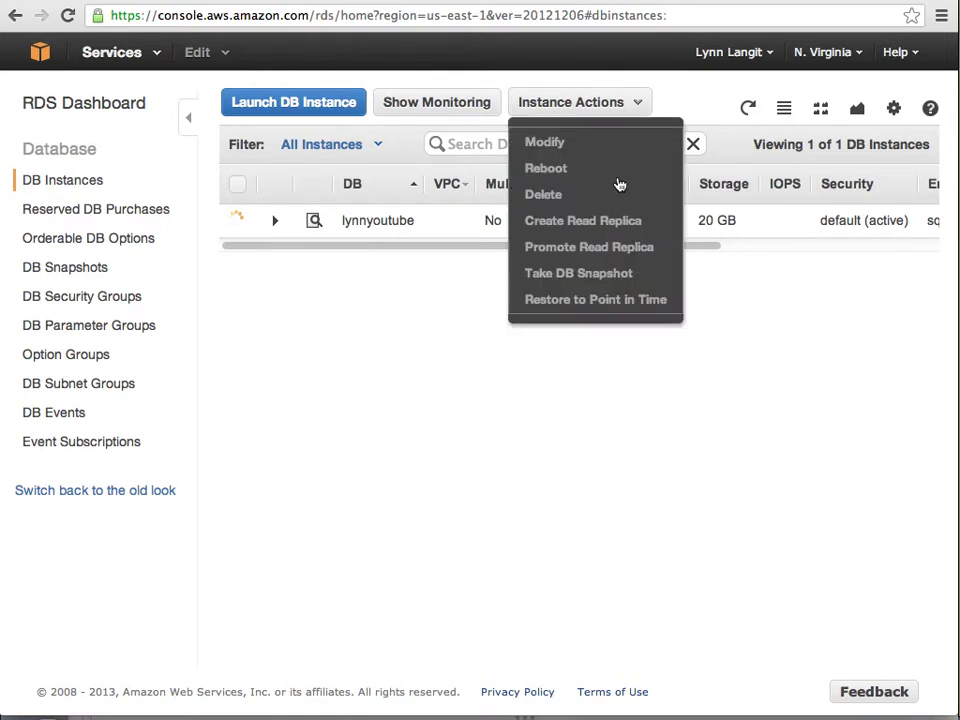
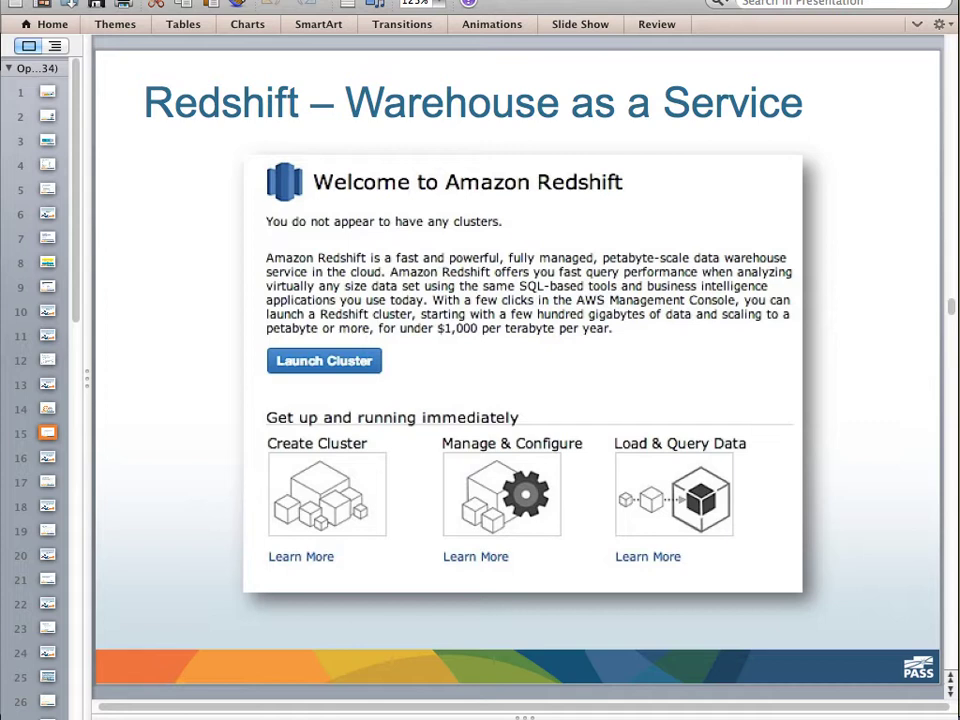
- Start launching a new Redshift cluster with the identifier lynnyoutube
{"action": "left_click", "coordinate": [47, 457]}
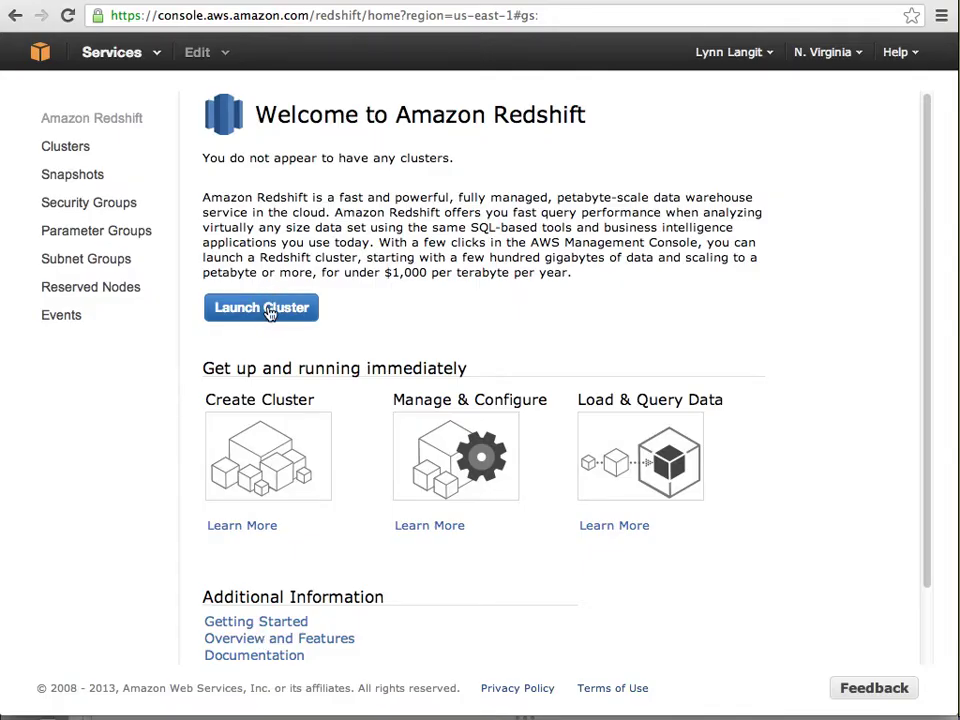
{"action": "left_click", "coordinate": [268, 310]}
{"action": "left_click", "coordinate": [422, 182]}
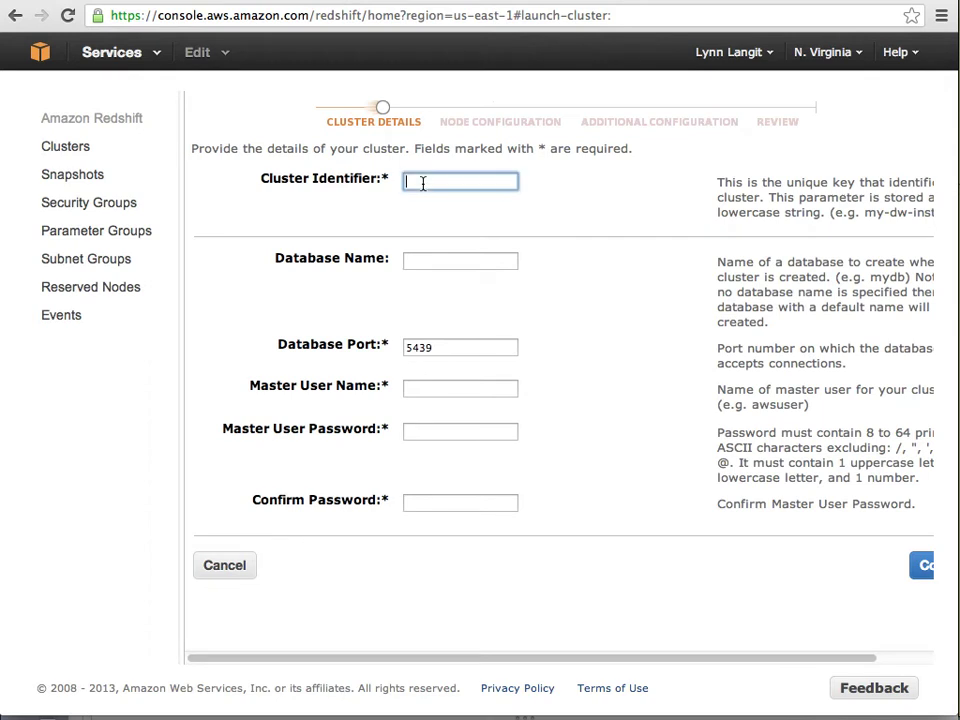
{"action": "type", "text": "lynnyoutube"}
{"action": "key", "text": "Tab"}
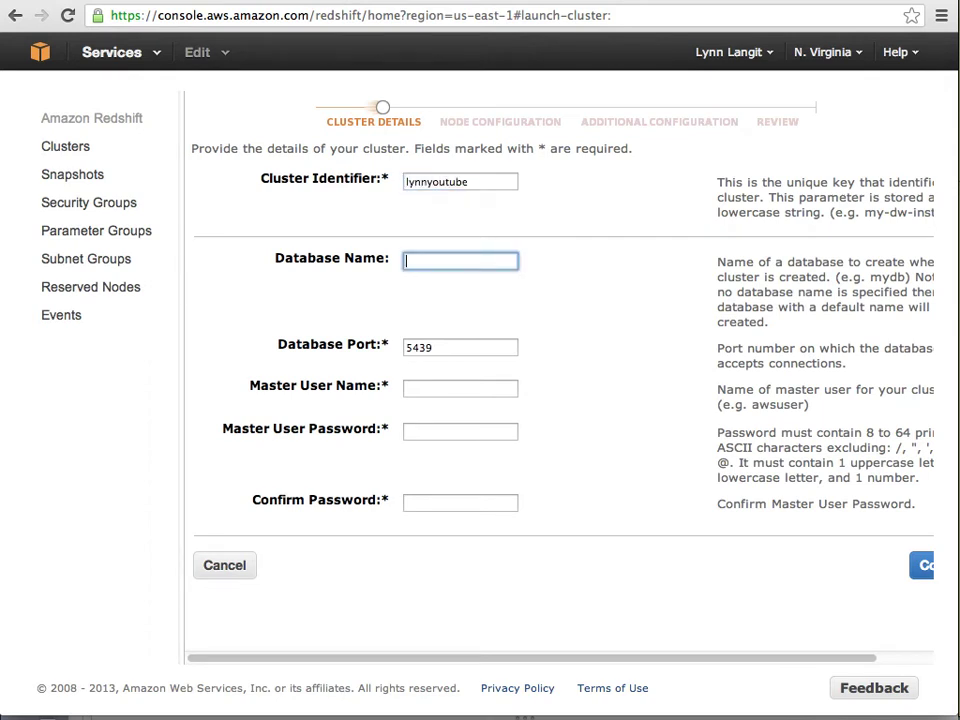
{"action": "type", "text": "lynntube"}
- Enter the master user name and a confirmed master password, then continue to node configuration
{"action": "left_click", "coordinate": [441, 388]}
{"action": "type", "text": "ly"}
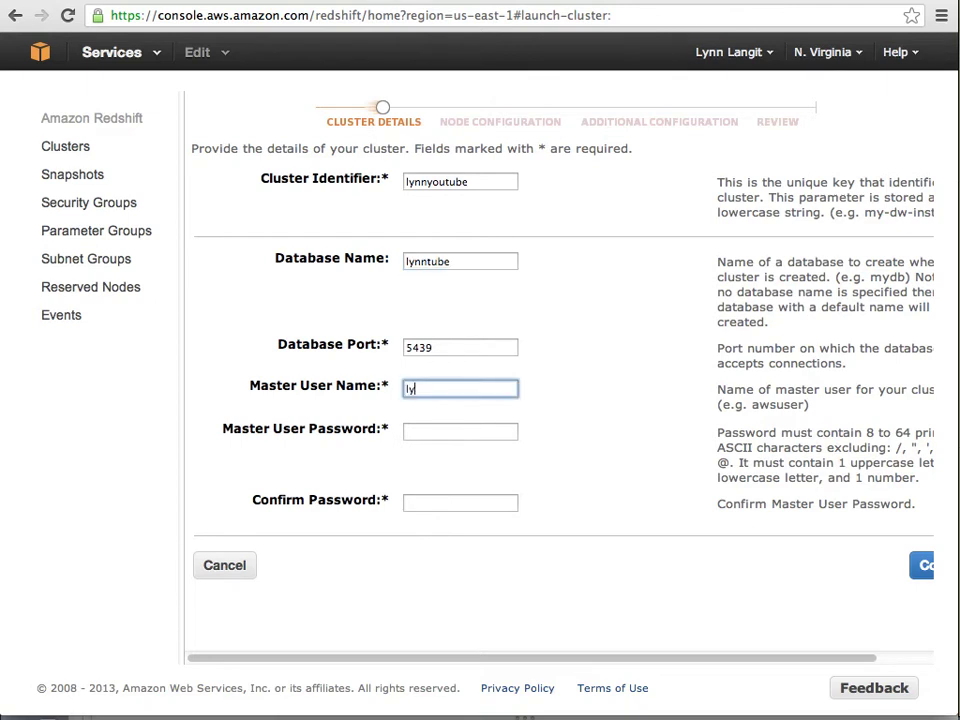
{"action": "type", "text": "nnlangit"}
{"action": "key", "text": "Tab"}
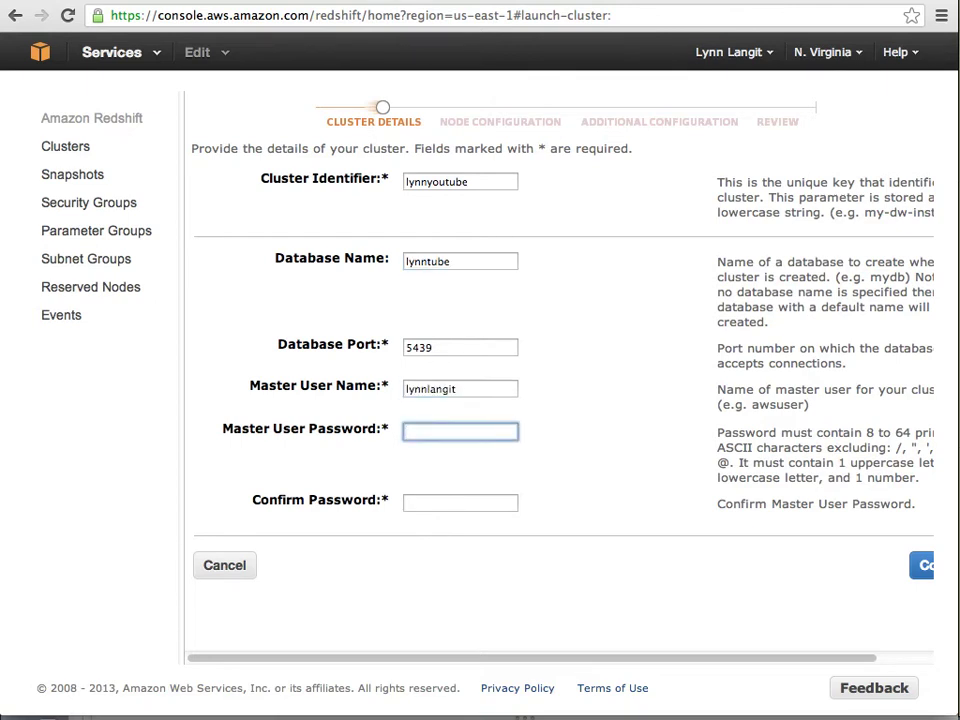
{"action": "type", "text": "********"}
{"action": "key", "text": "Tab"}
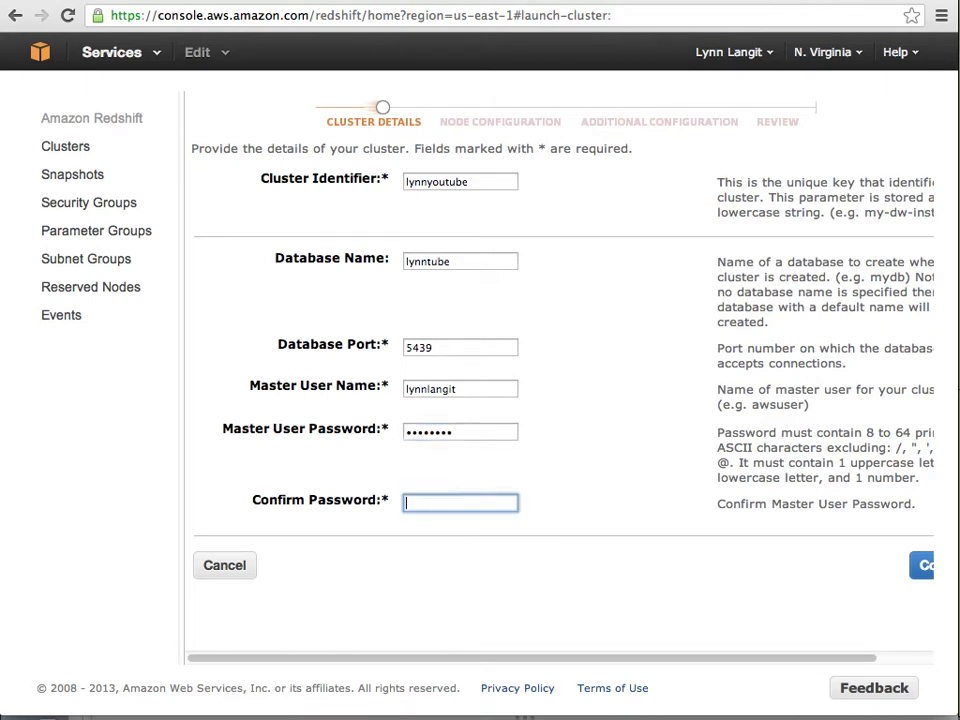
{"action": "type", "text": "********"}
{"action": "left_click_drag", "start_coordinate": [836, 660], "coordinate": [917, 574]}
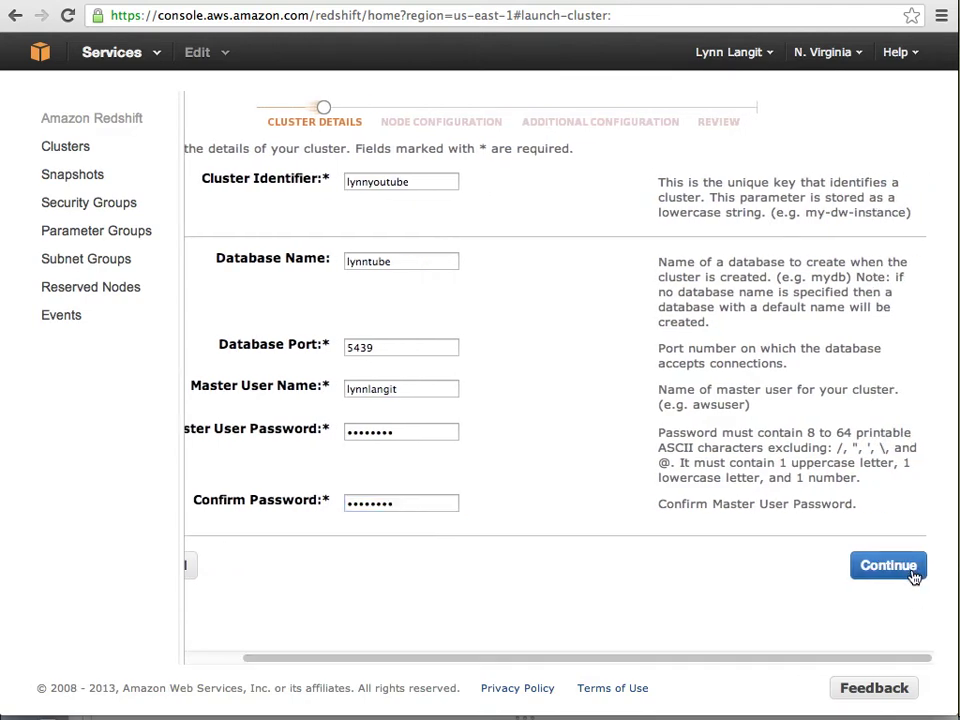
{"action": "left_click", "coordinate": [914, 577]}
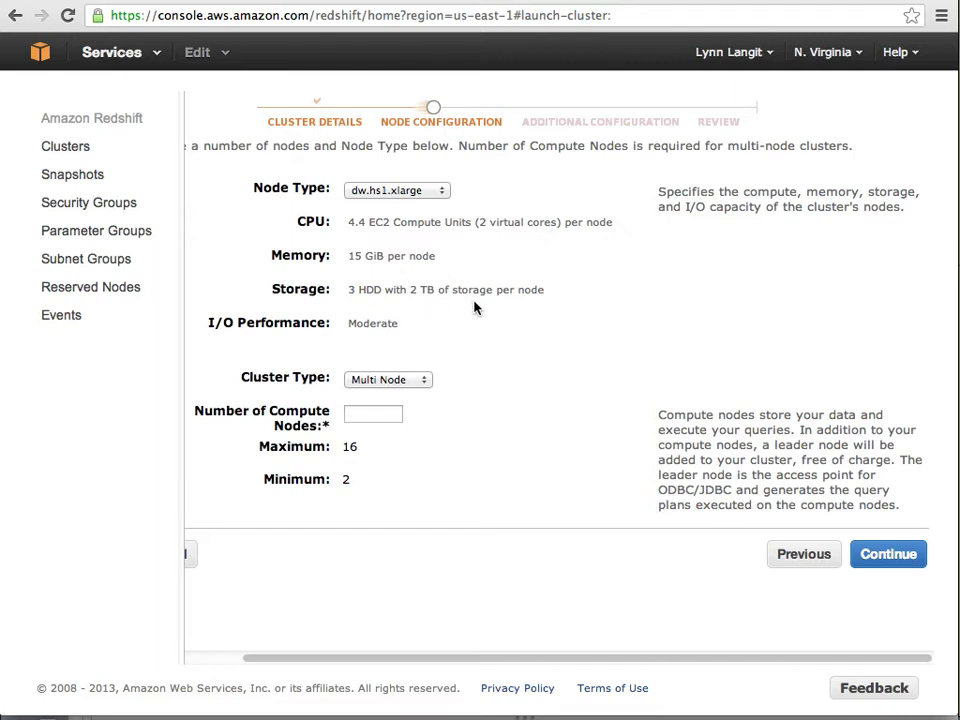
- Configure a Multi Node cluster of 2 dw.hs1.xlarge compute nodes and continue
{"action": "left_click", "coordinate": [430, 191]}
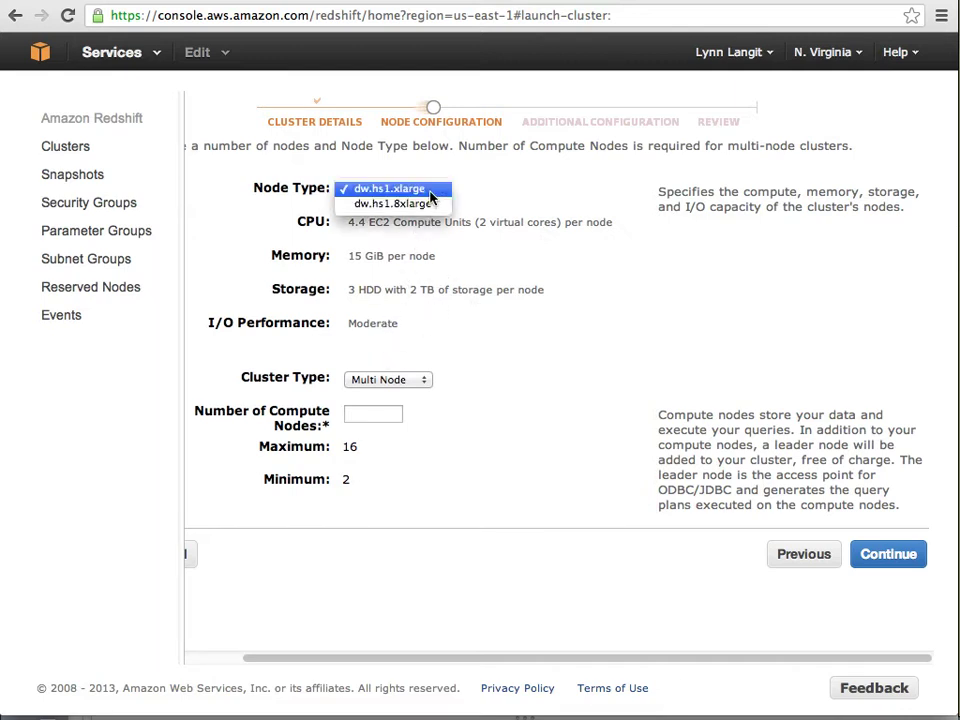
{"action": "left_click", "coordinate": [395, 204]}
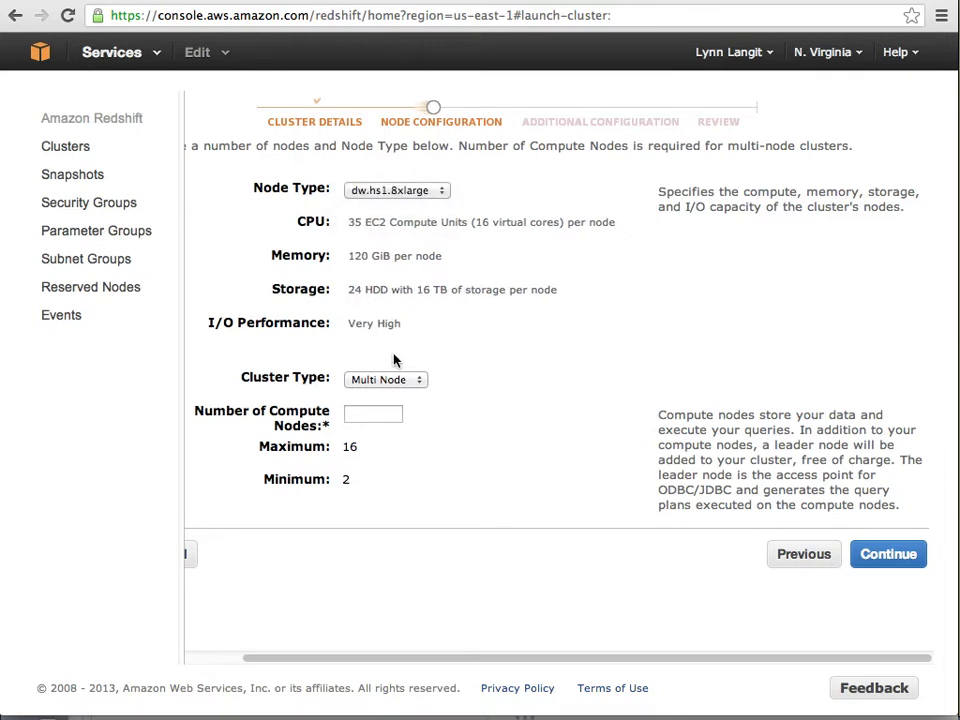
{"action": "left_click", "coordinate": [418, 381]}
{"action": "left_click", "coordinate": [467, 392]}
{"action": "left_click", "coordinate": [437, 193]}
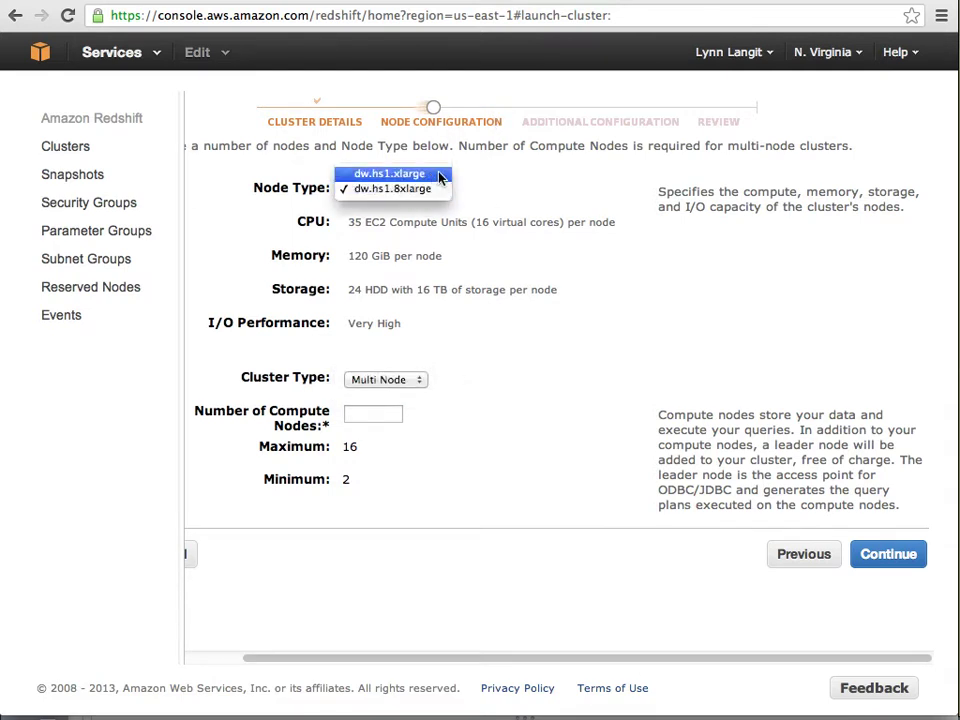
{"action": "left_click", "coordinate": [440, 174]}
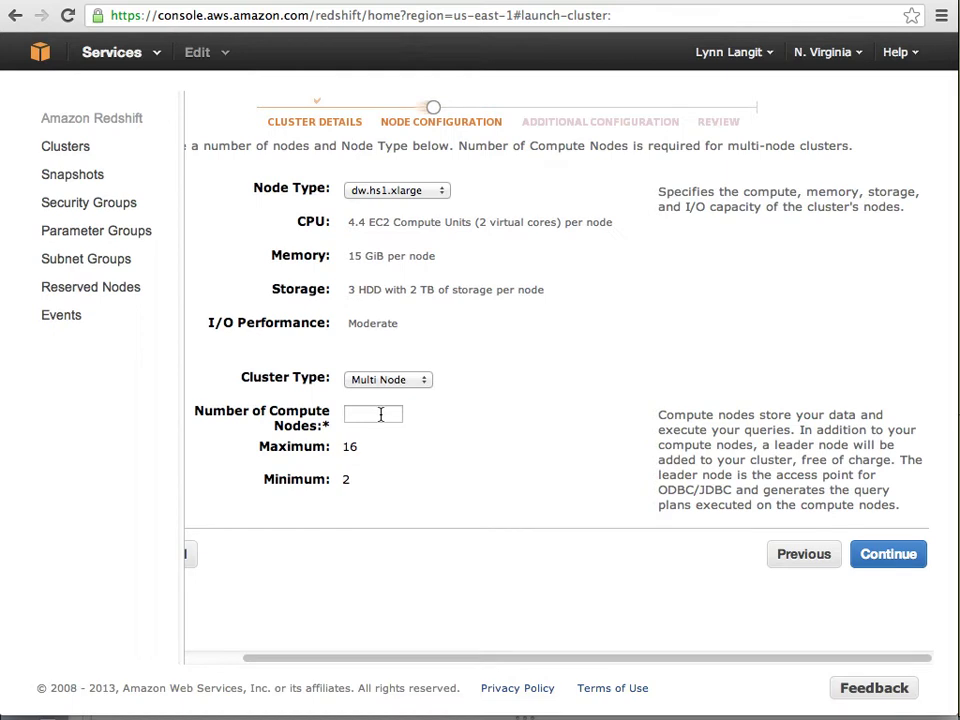
{"action": "left_click", "coordinate": [380, 414]}
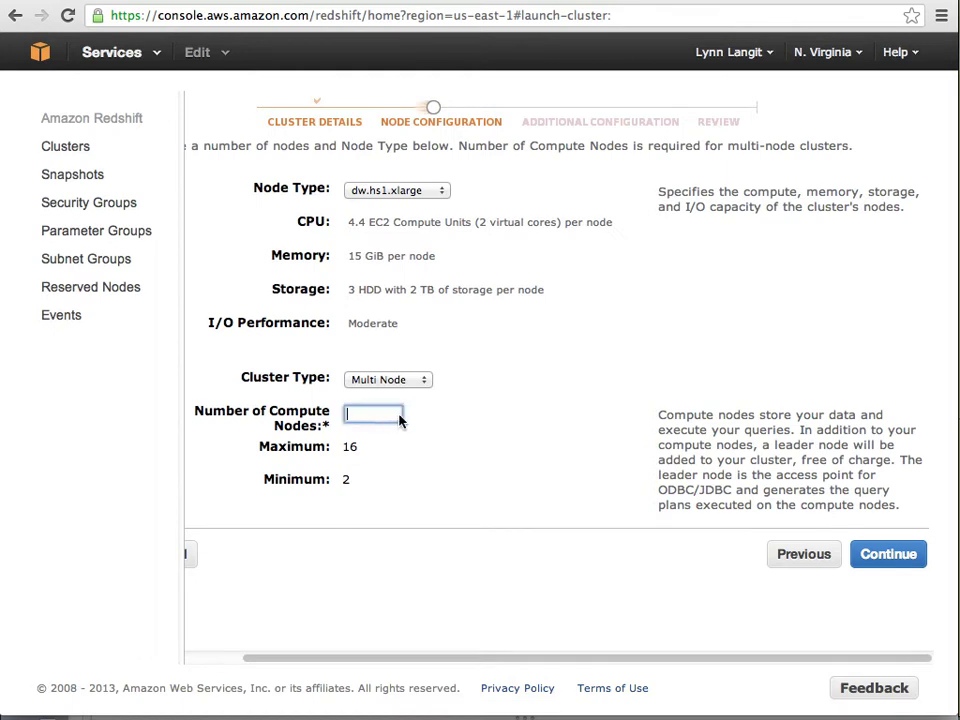
{"action": "type", "text": "2"}
{"action": "left_click", "coordinate": [888, 554]}
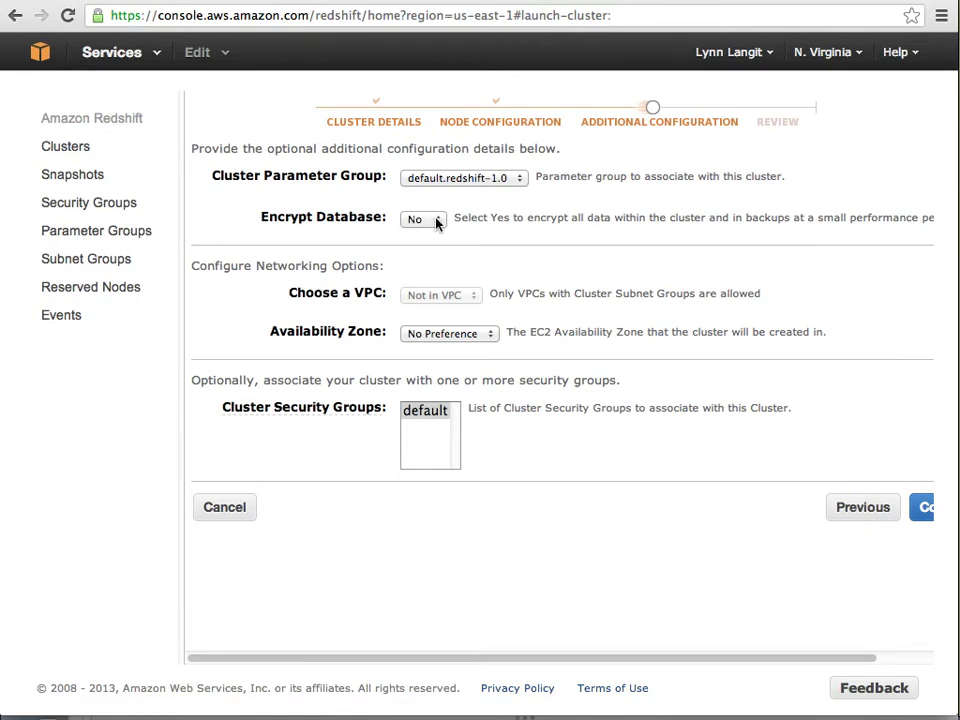
- Keep No Preference as the availability zone and continue to the review
{"action": "left_click", "coordinate": [490, 336]}
{"action": "left_click", "coordinate": [490, 336]}
{"action": "left_click", "coordinate": [925, 508]}
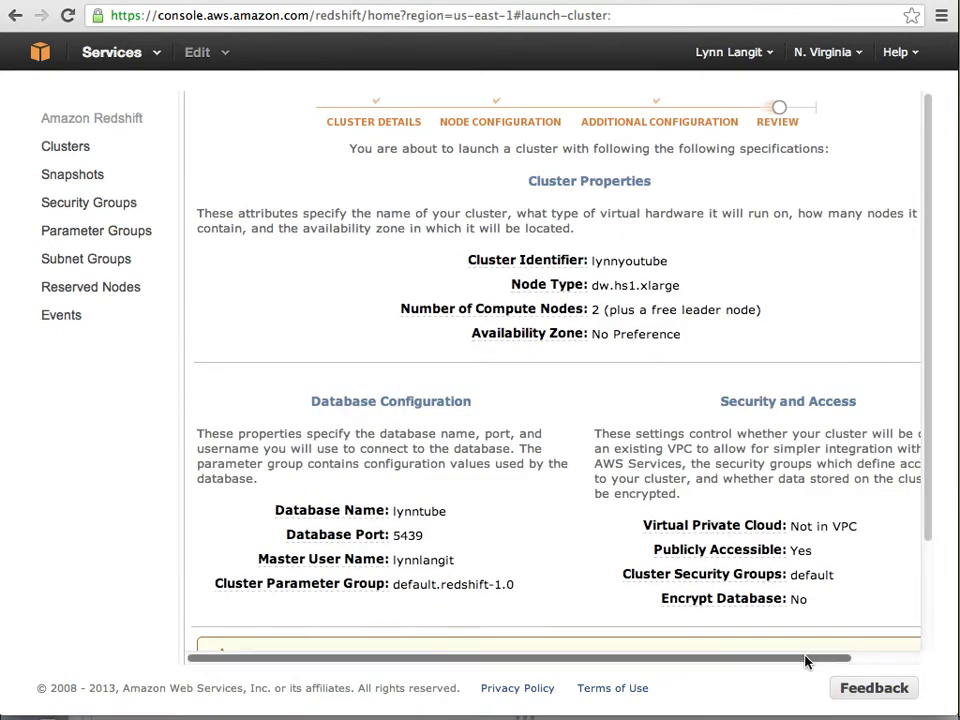
- Look over the cluster specification on the Review page and launch the cluster
{"action": "left_click_drag", "start_coordinate": [846, 648], "coordinate": [703, 714]}
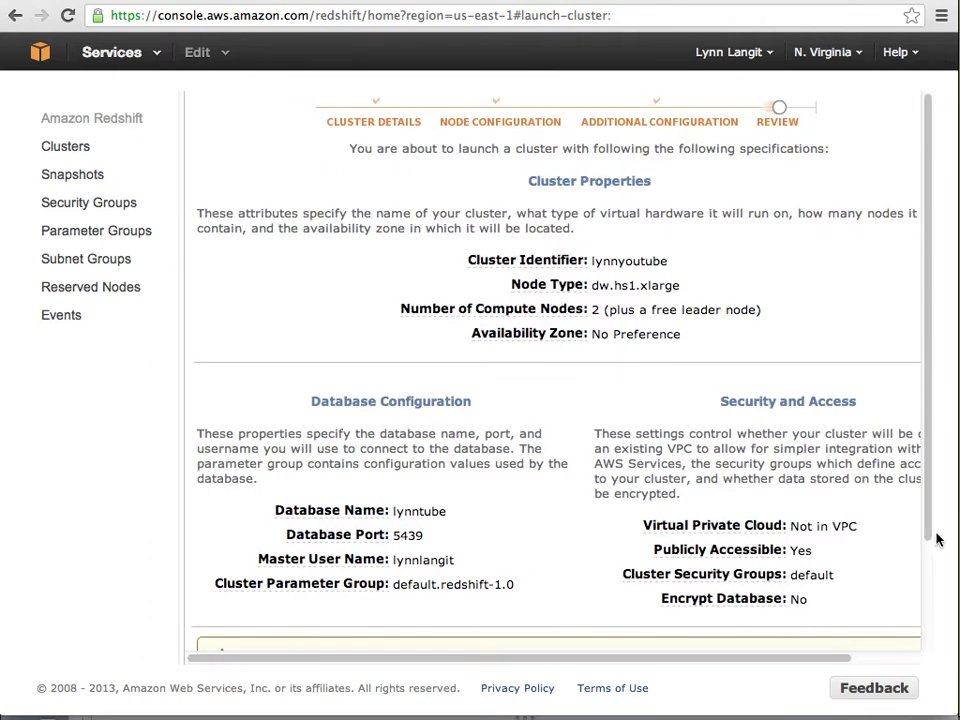
{"action": "left_click_drag", "start_coordinate": [926, 538], "coordinate": [930, 621]}
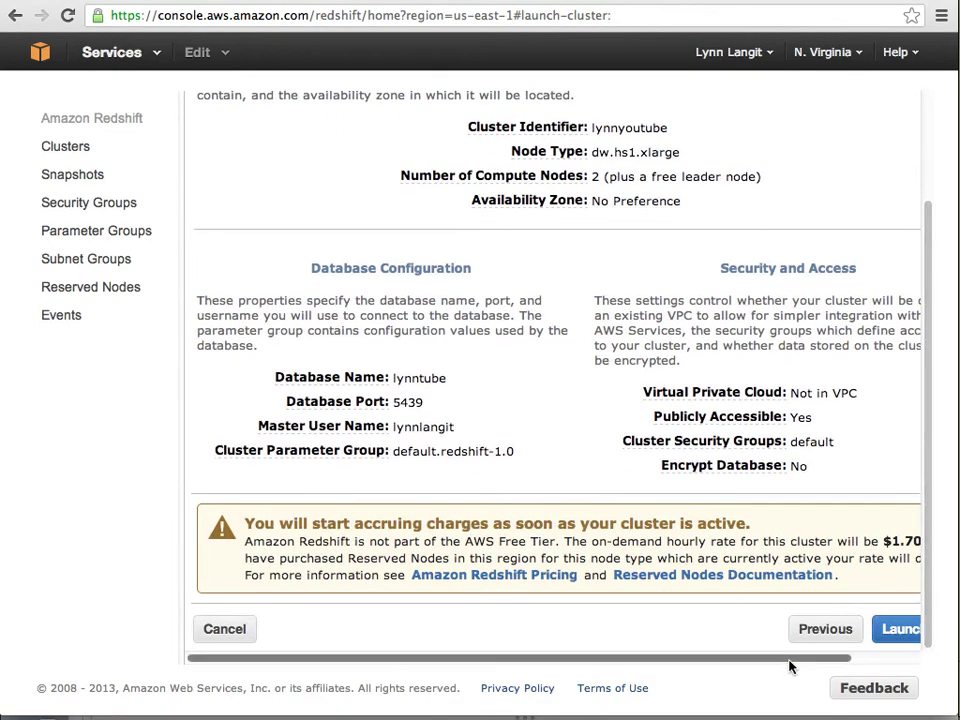
{"action": "left_click_drag", "start_coordinate": [792, 662], "coordinate": [825, 669]}
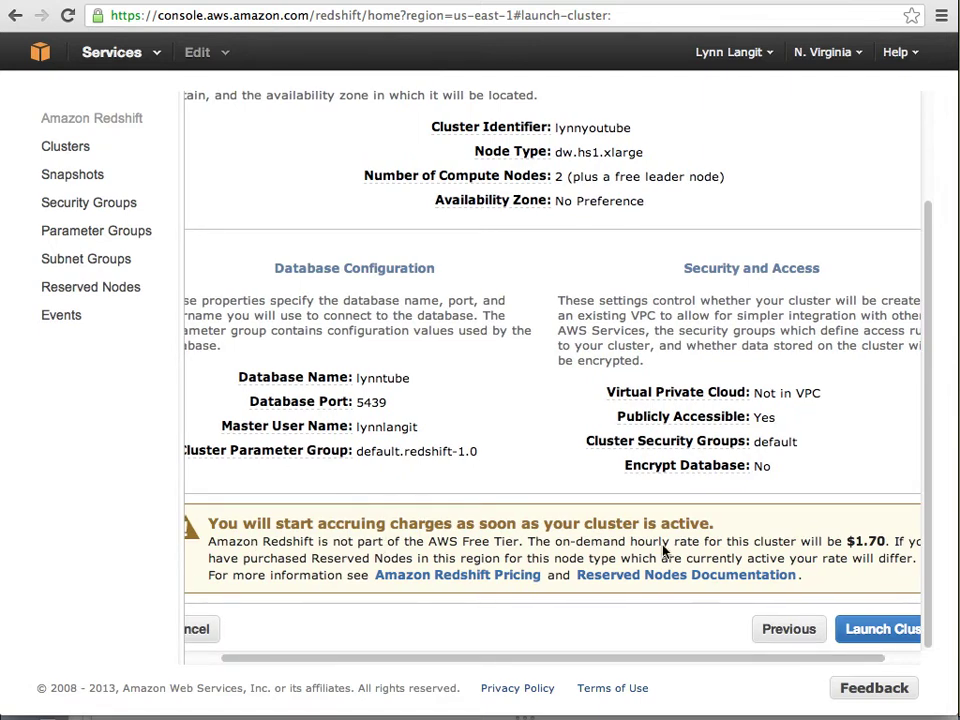
{"action": "scroll", "coordinate": [617, 664], "scroll_direction": "left", "scroll_amount": 2}
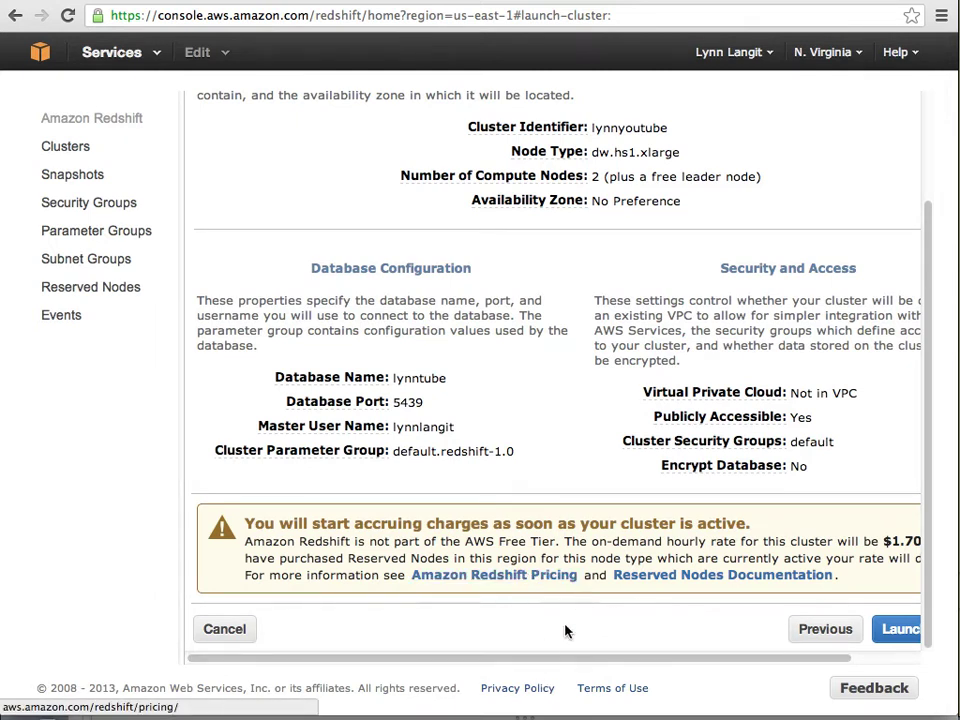
{"action": "scroll", "coordinate": [578, 660], "scroll_direction": "right", "scroll_amount": 1}
{"action": "scroll", "coordinate": [578, 660], "scroll_direction": "right", "scroll_amount": 3}
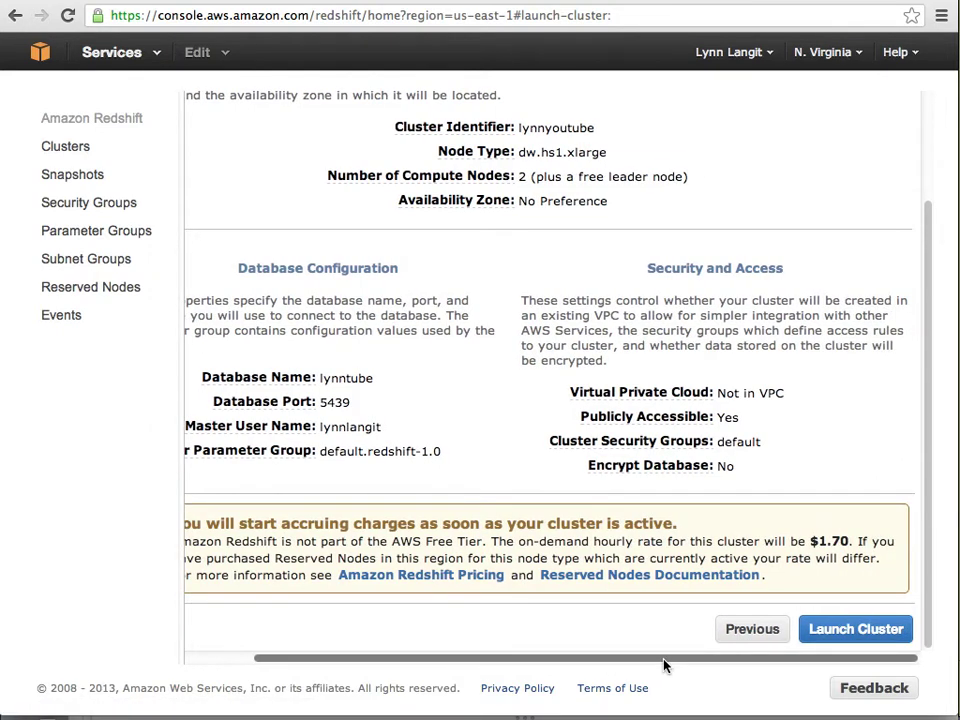
{"action": "scroll", "coordinate": [656, 669], "scroll_direction": "left", "scroll_amount": 3}
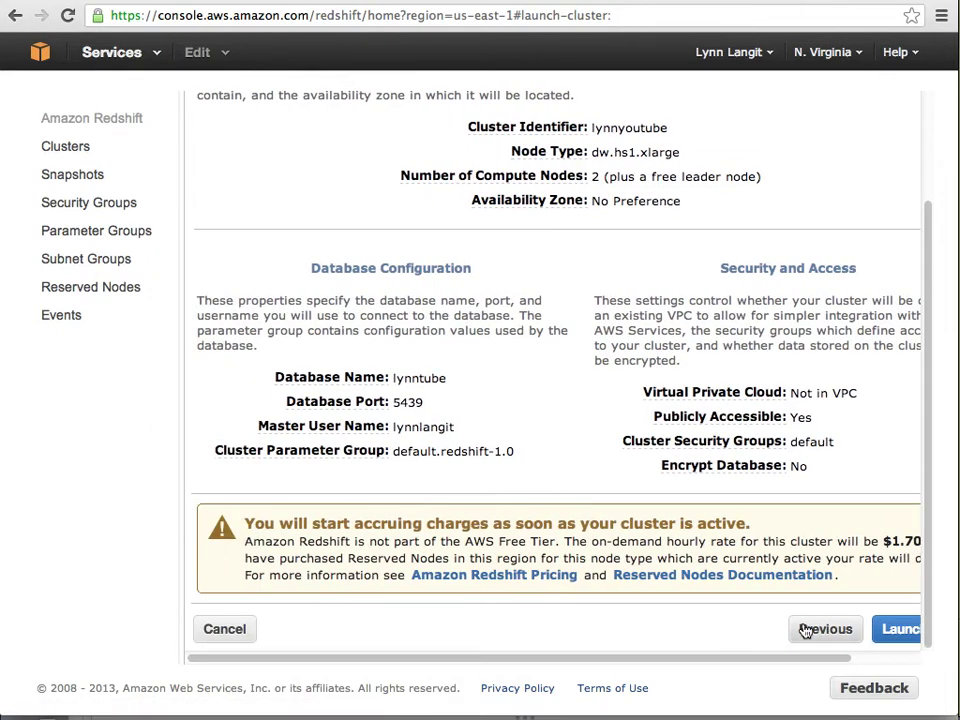
{"action": "left_click", "coordinate": [896, 634]}
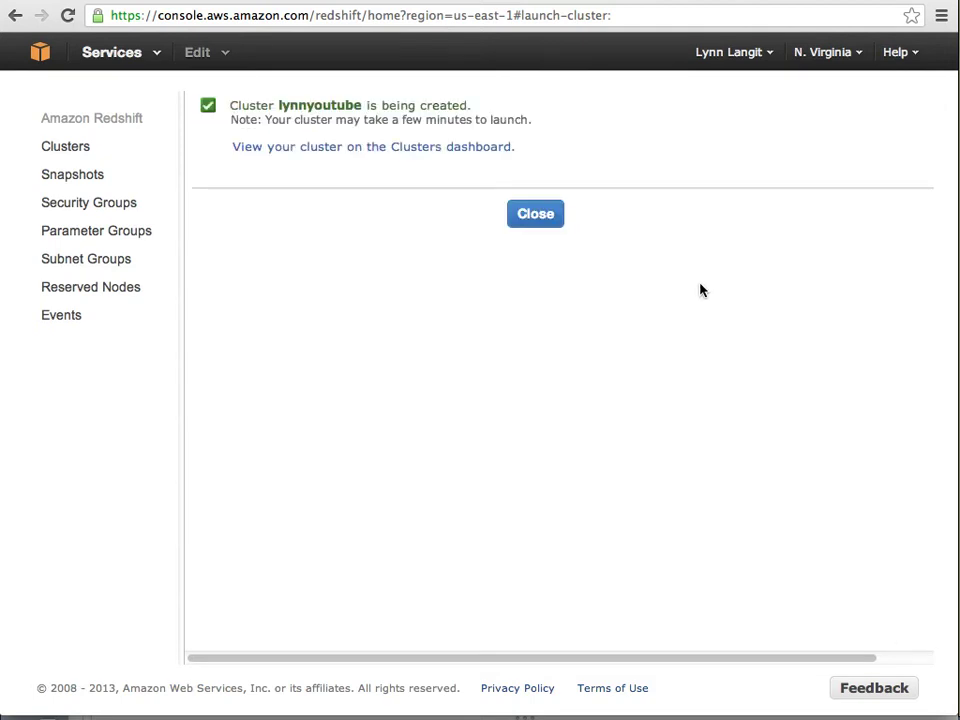
- View the creating cluster on the Clusters dashboard, then move on to FastGlacier
{"action": "left_click", "coordinate": [439, 149]}
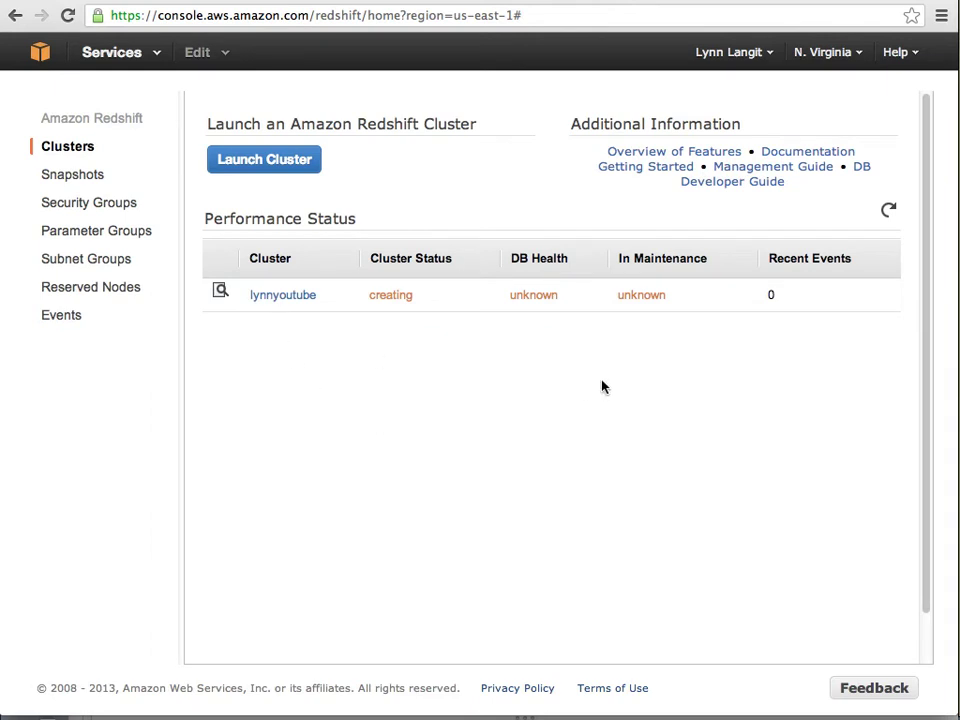
{"action": "left_click", "coordinate": [285, 163]}
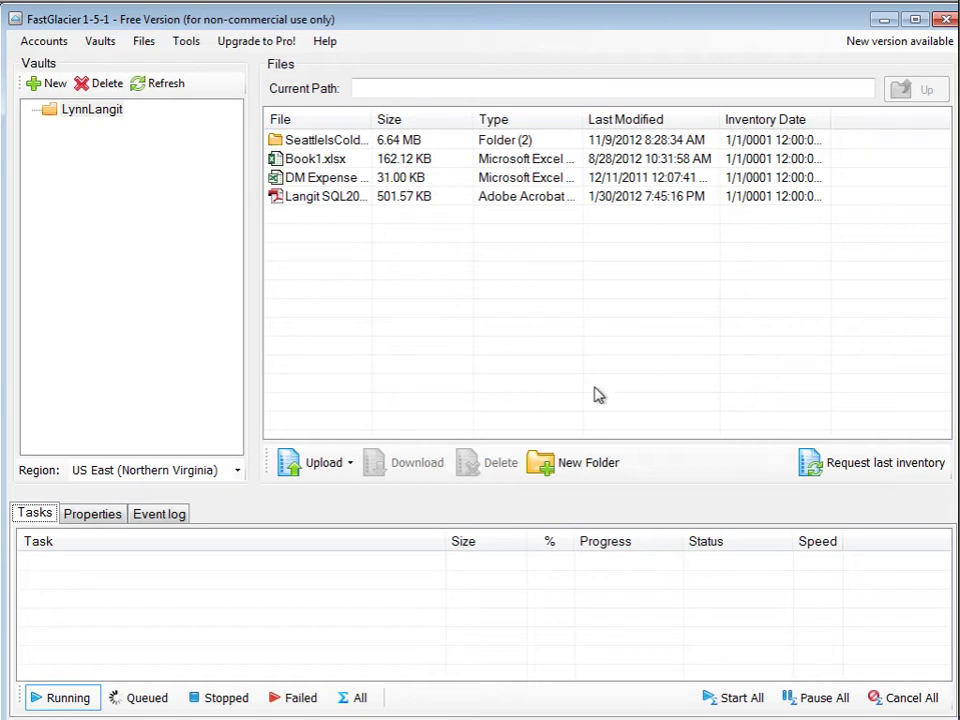
- Create a folder named lynnyoutube in the Glacier vault and open it
{"action": "left_click", "coordinate": [560, 466]}
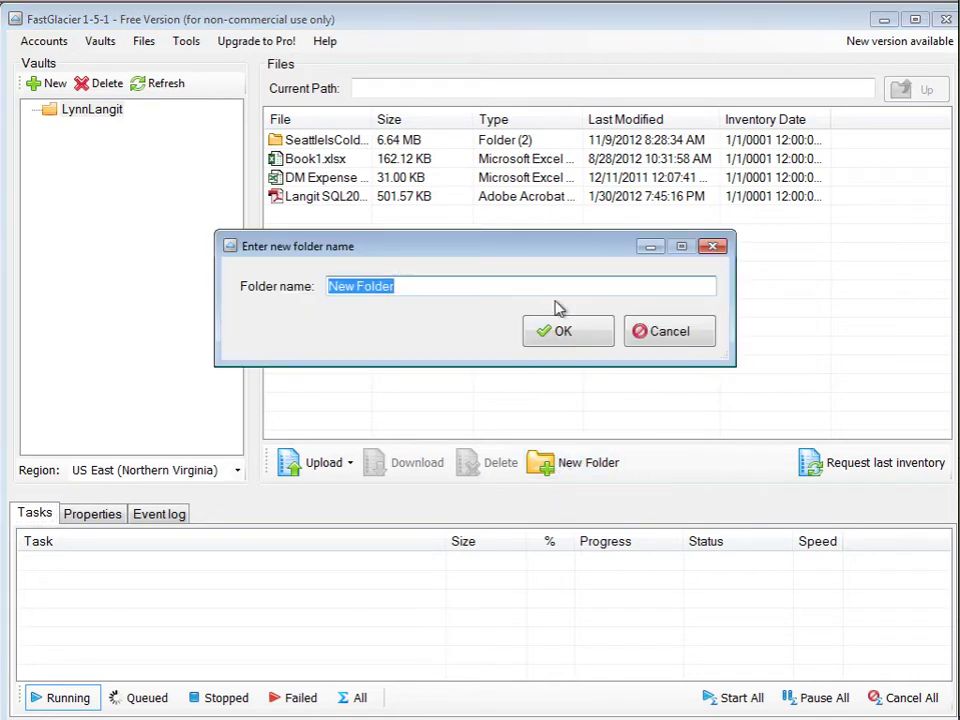
{"action": "type", "text": "lynn"}
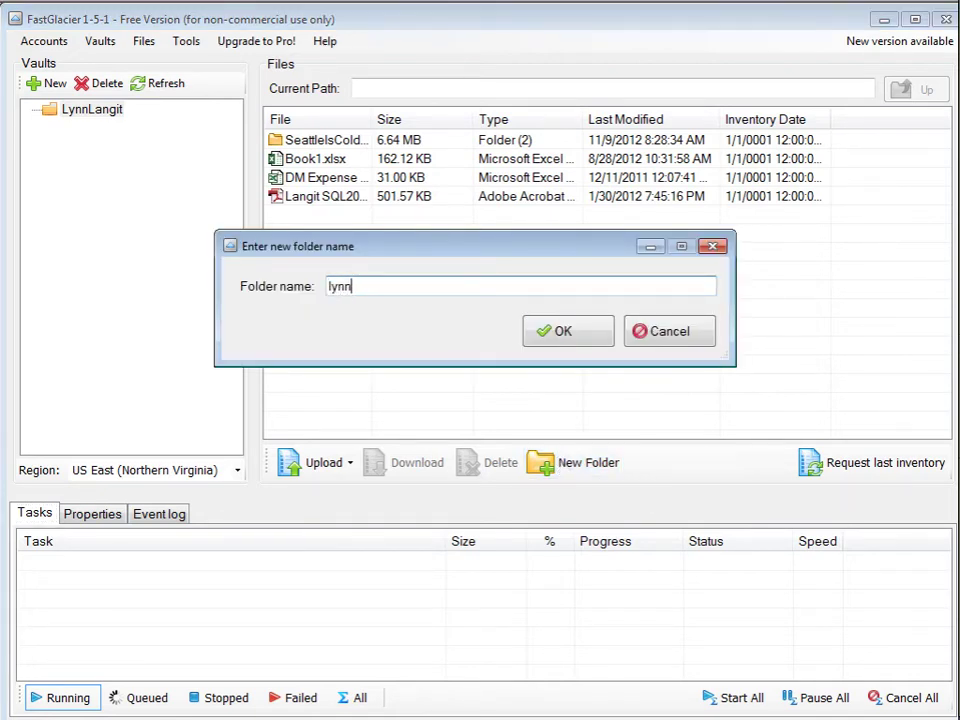
{"action": "type", "text": "youtub"}
{"action": "key", "text": "BackSpace"}
{"action": "type", "text": "ube"}
{"action": "left_click", "coordinate": [563, 336]}
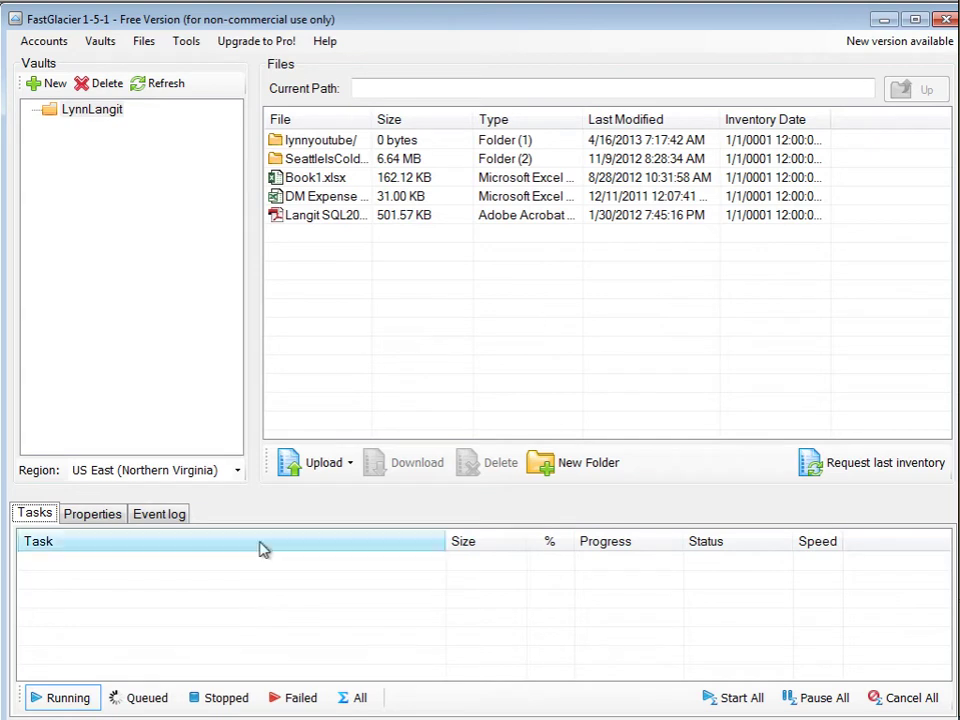
{"action": "left_click", "coordinate": [334, 144]}
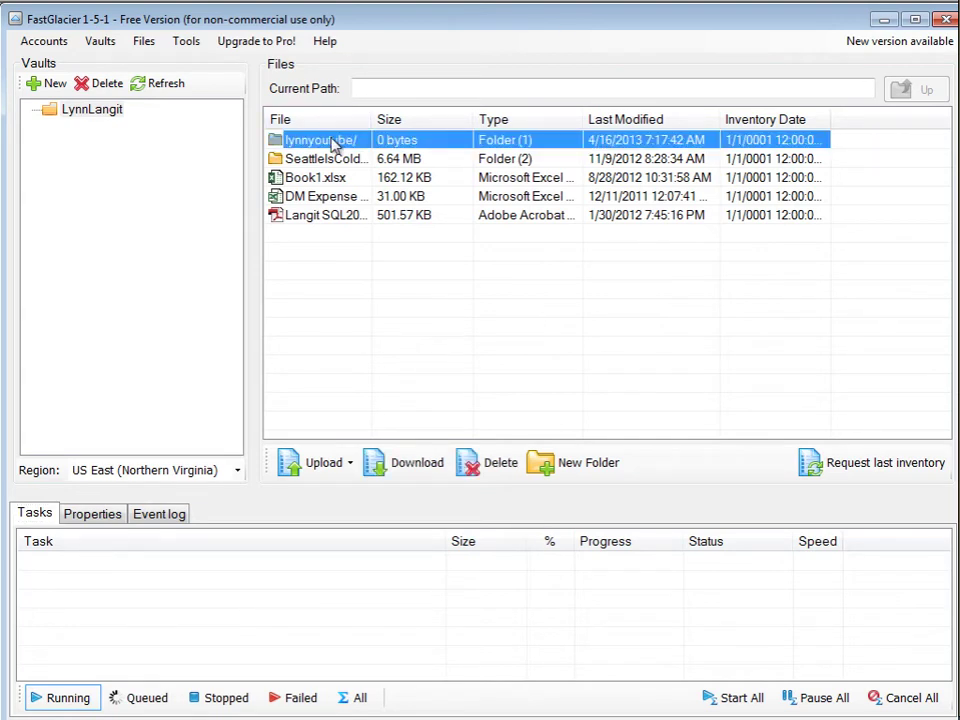
{"action": "double_click", "coordinate": [334, 144]}
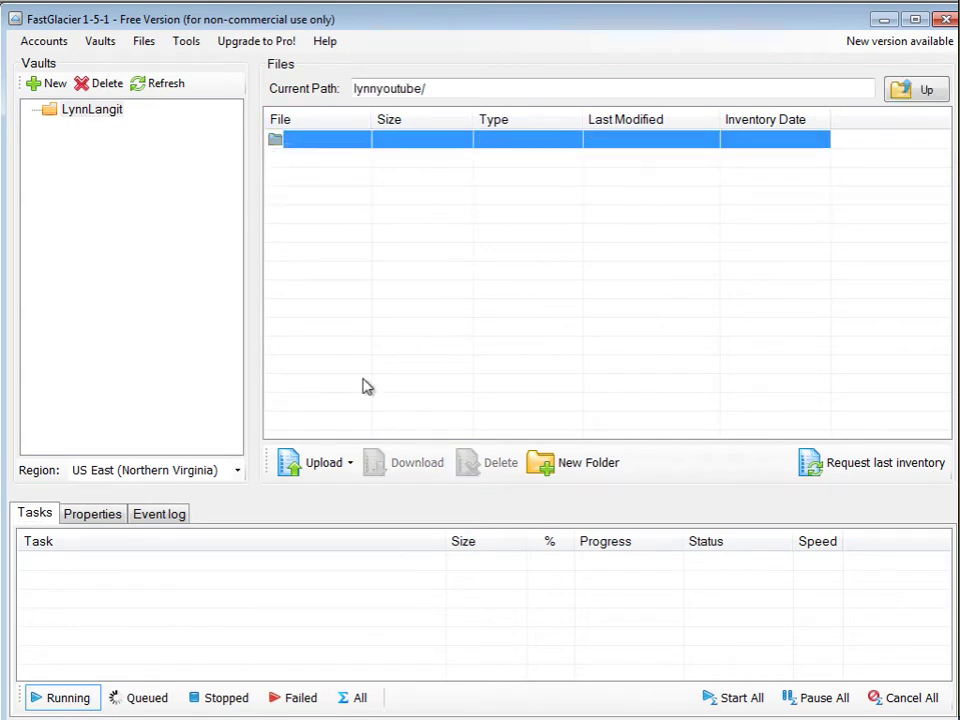
- Upload Pictures\bananasInIndia.jpg into the folder and bring up the uploaded file's actions
{"action": "left_click", "coordinate": [330, 470]}
{"action": "left_click", "coordinate": [347, 409]}
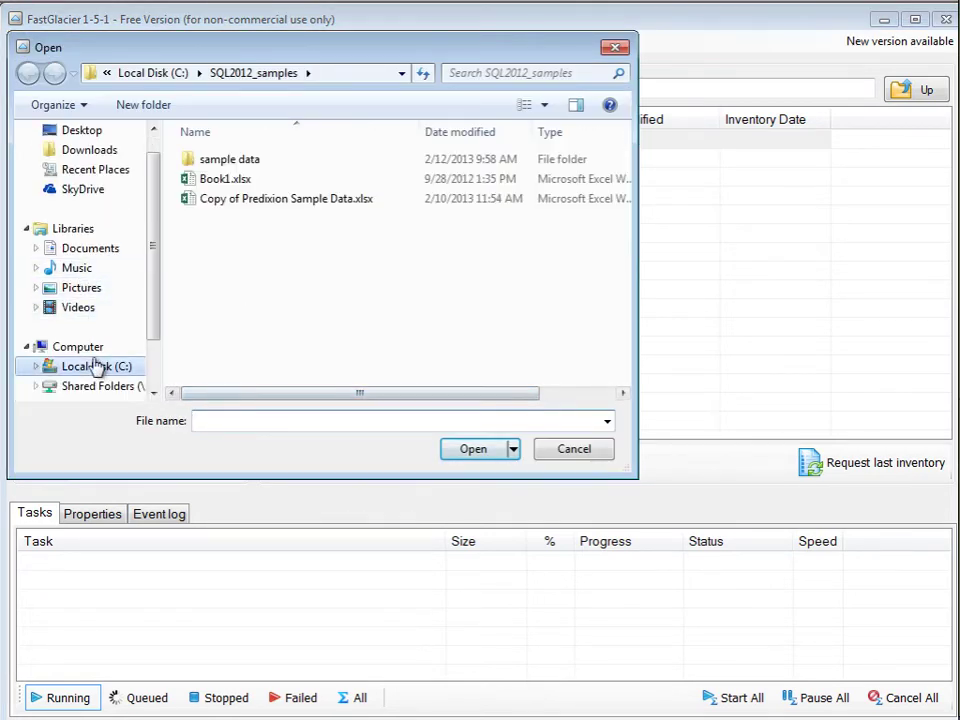
{"action": "left_click", "coordinate": [100, 386]}
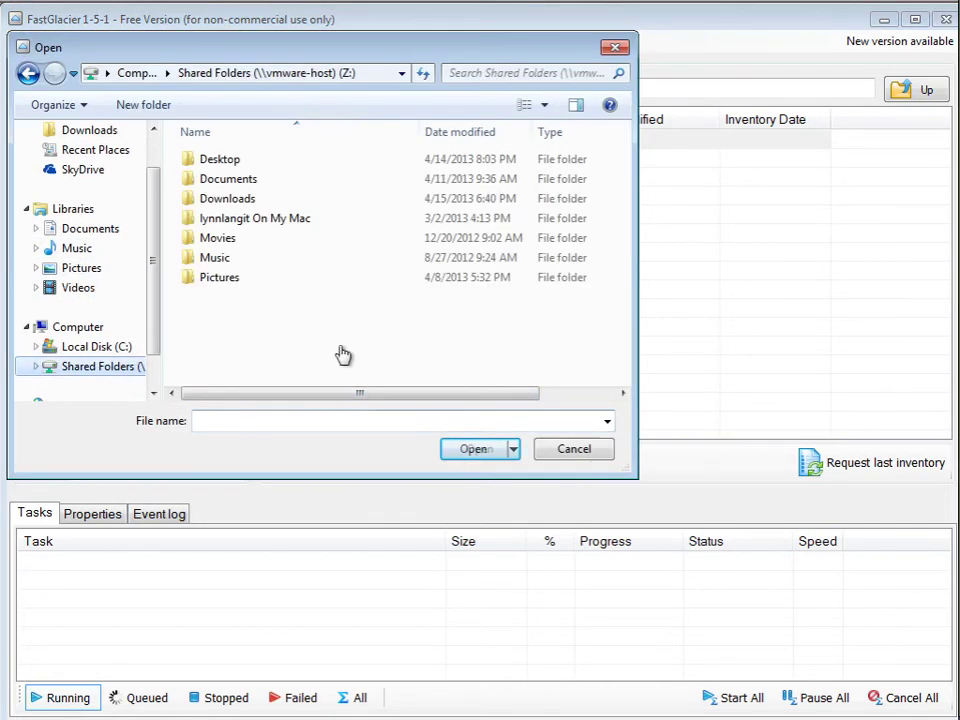
{"action": "double_click", "coordinate": [220, 278]}
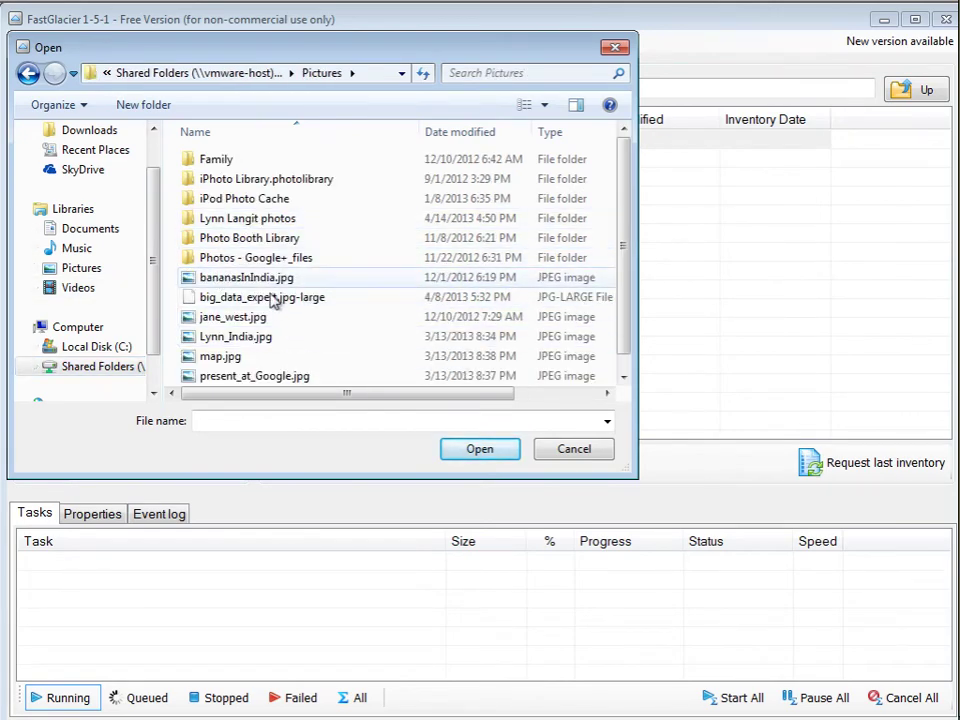
{"action": "left_click", "coordinate": [262, 284]}
{"action": "left_click", "coordinate": [487, 450]}
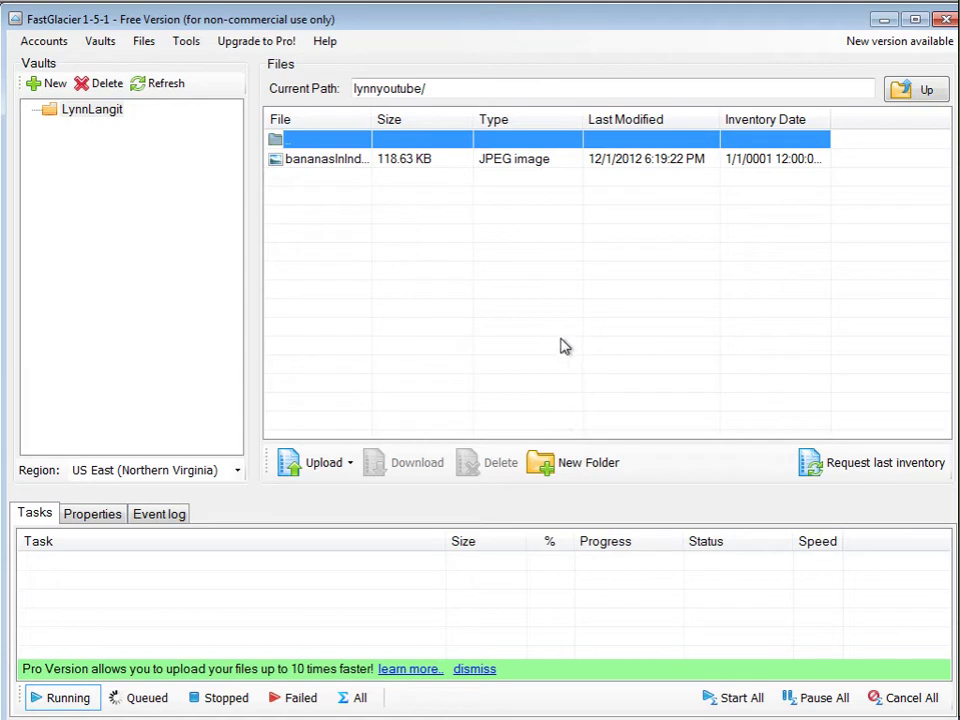
{"action": "left_click", "coordinate": [333, 169]}
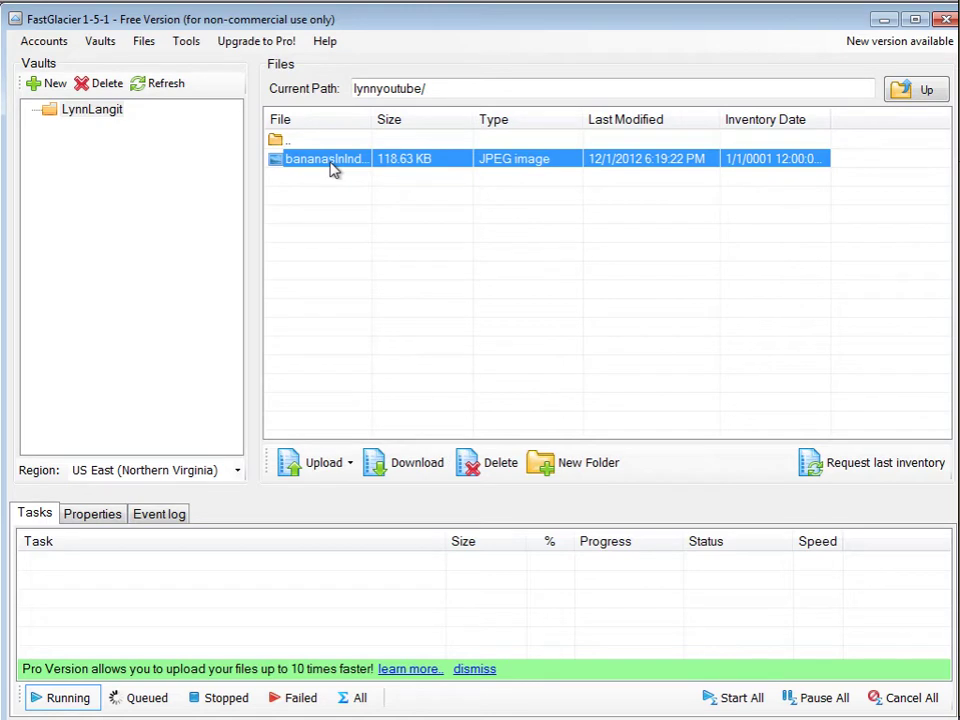
{"action": "right_click", "coordinate": [333, 169]}
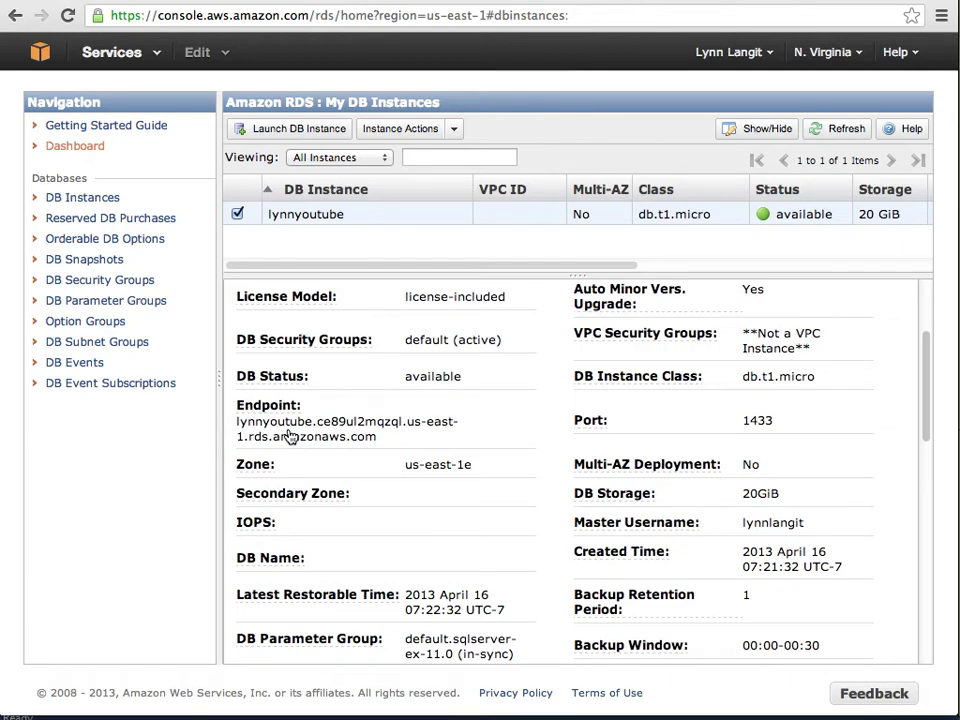
- Switch to SQL Server Management Studio, connected to the RDS instance
{"action": "left_click", "coordinate": [221, 712]}
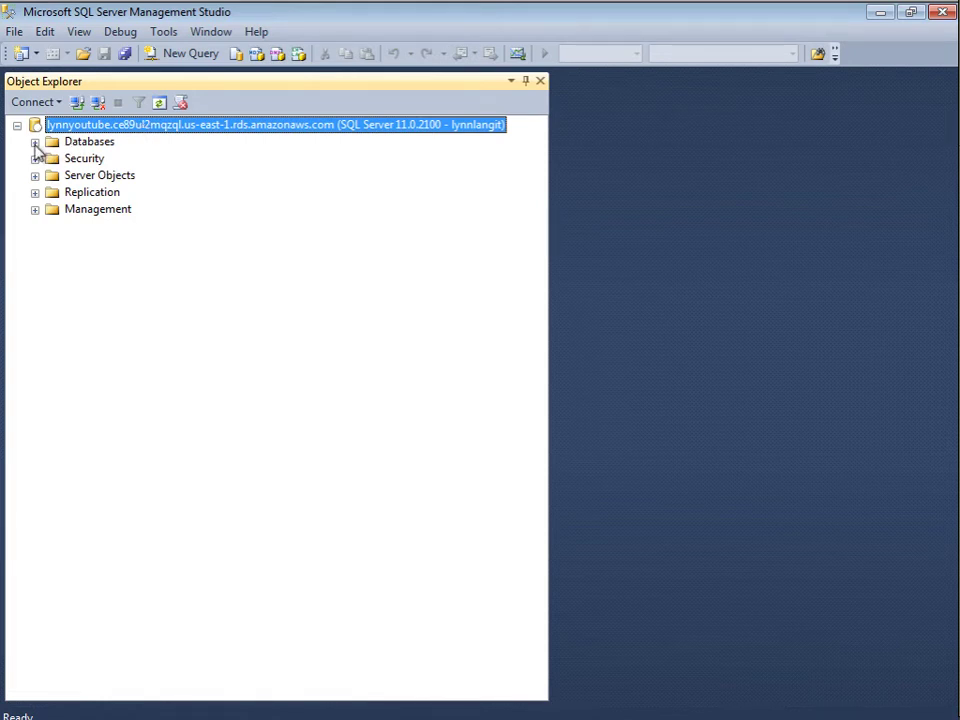
- Create a new database named lynntubes under the RDS server's Databases
{"action": "left_click", "coordinate": [35, 143]}
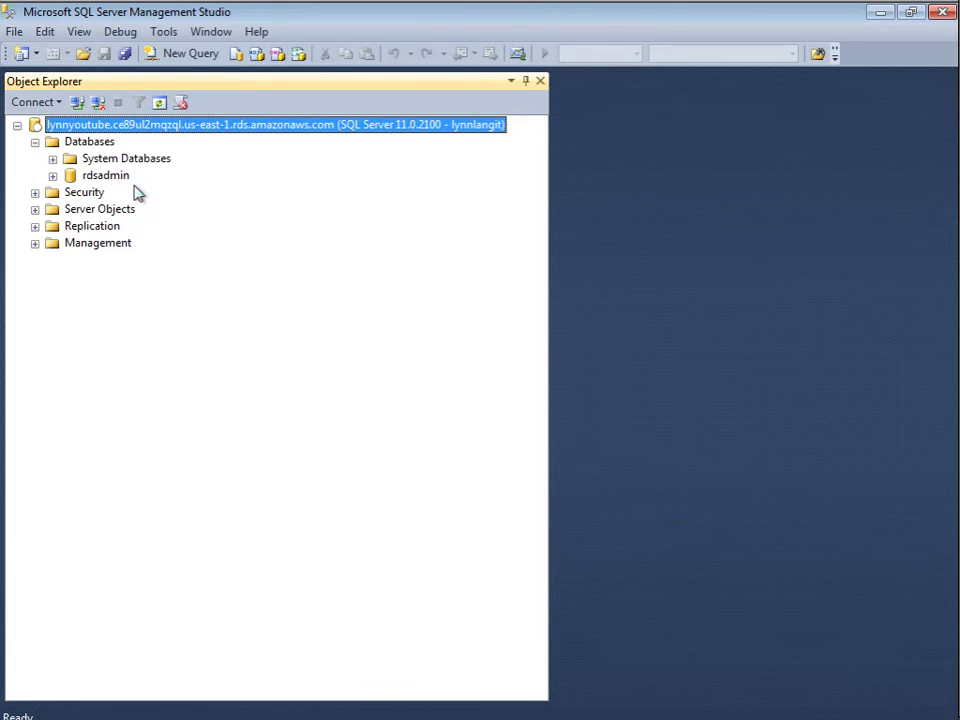
{"action": "right_click", "coordinate": [97, 146]}
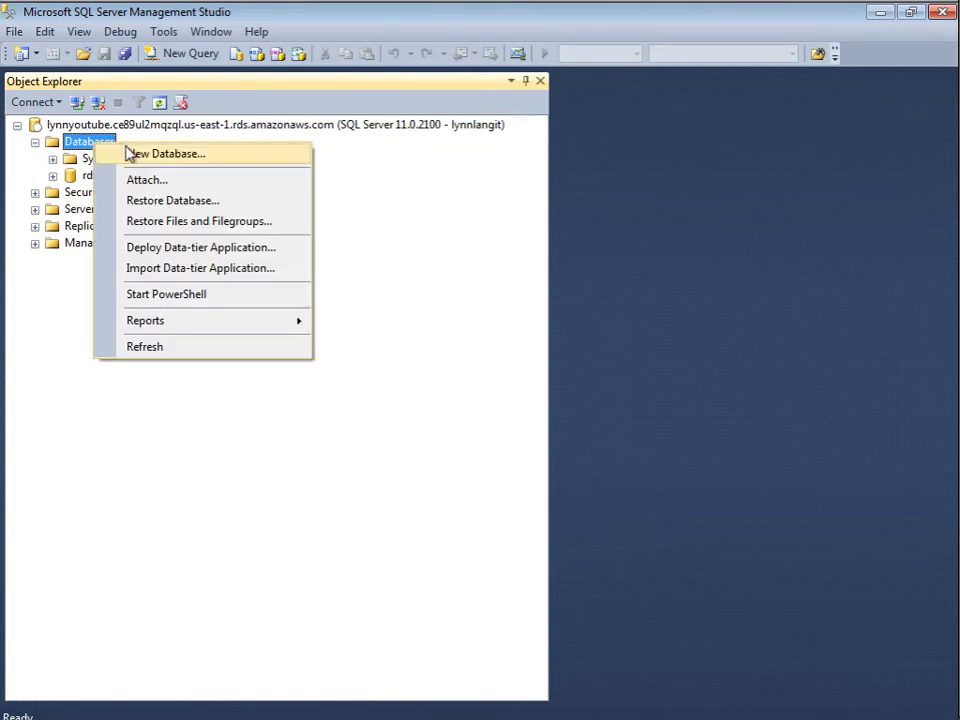
{"action": "left_click", "coordinate": [137, 155]}
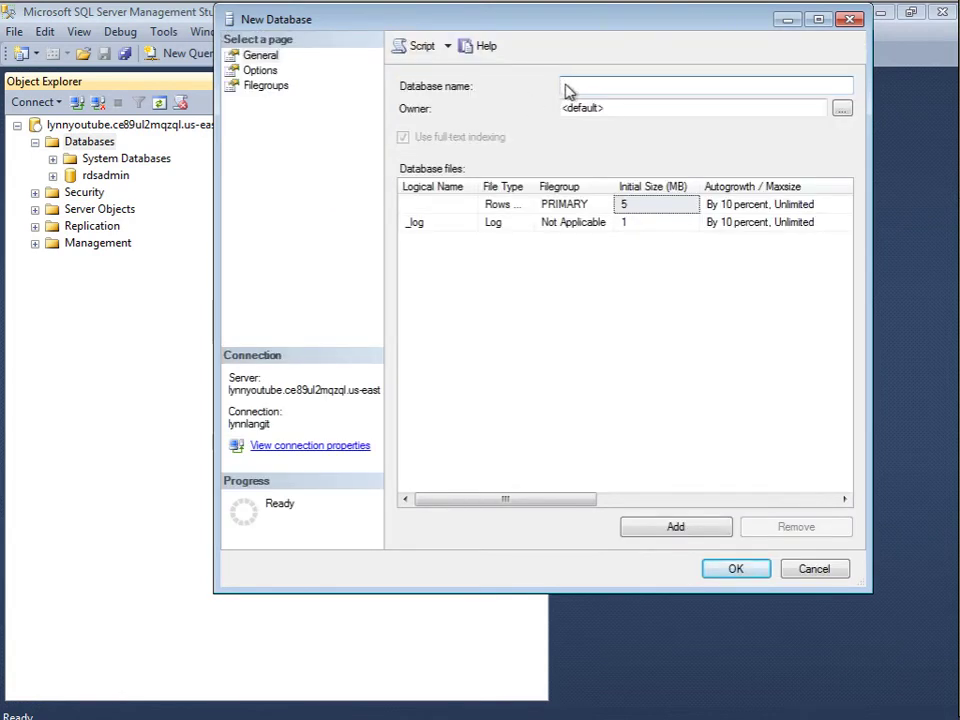
{"action": "type", "text": "l"}
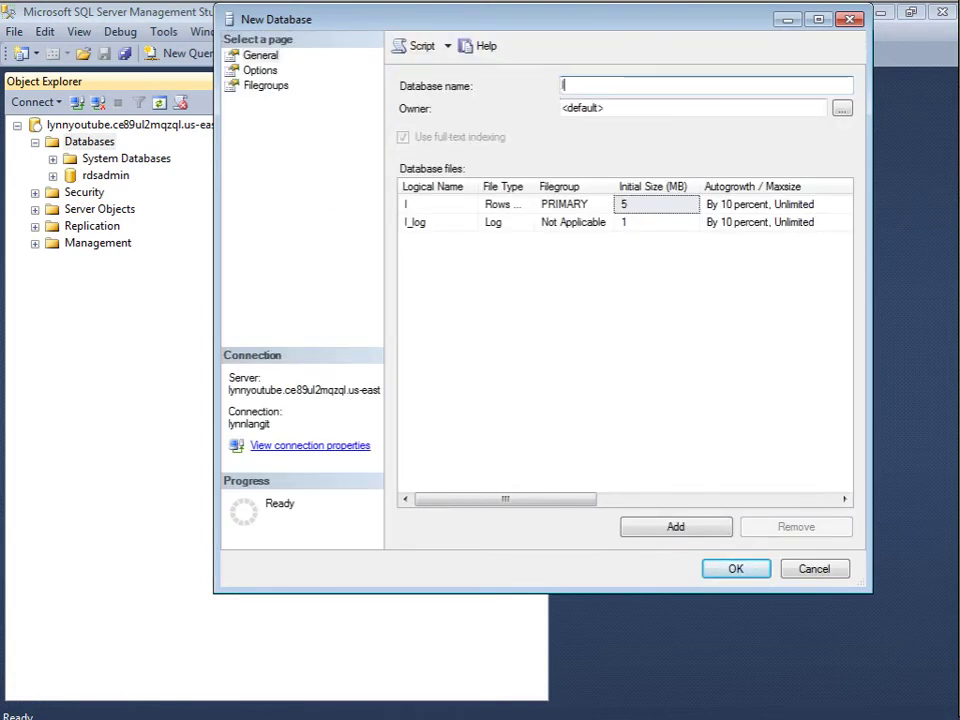
{"action": "type", "text": "ynntubes"}
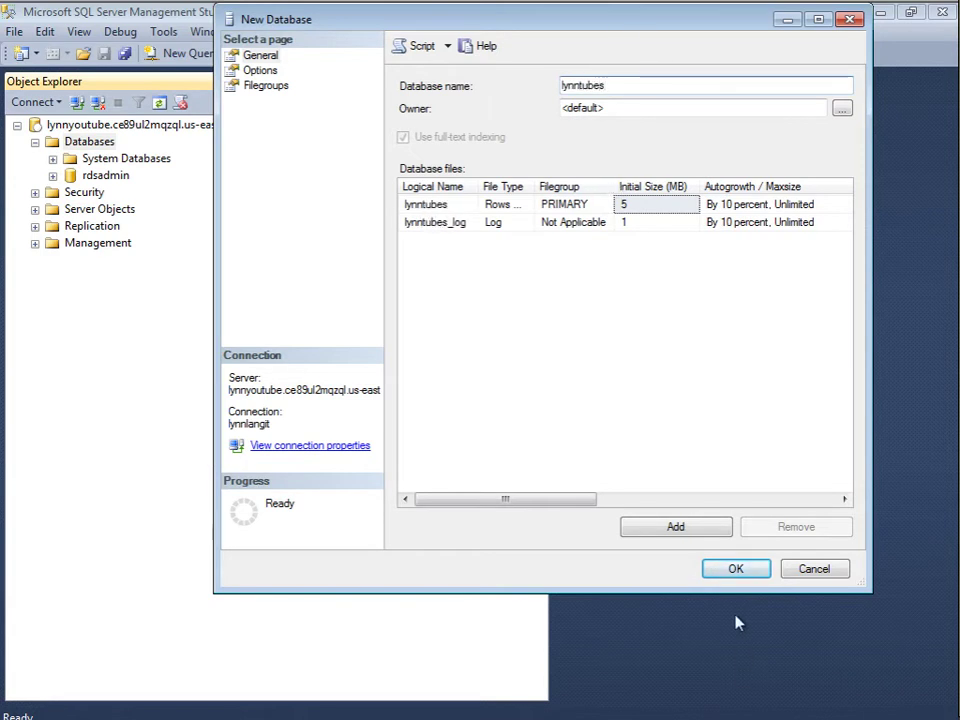
{"action": "left_click", "coordinate": [737, 571]}
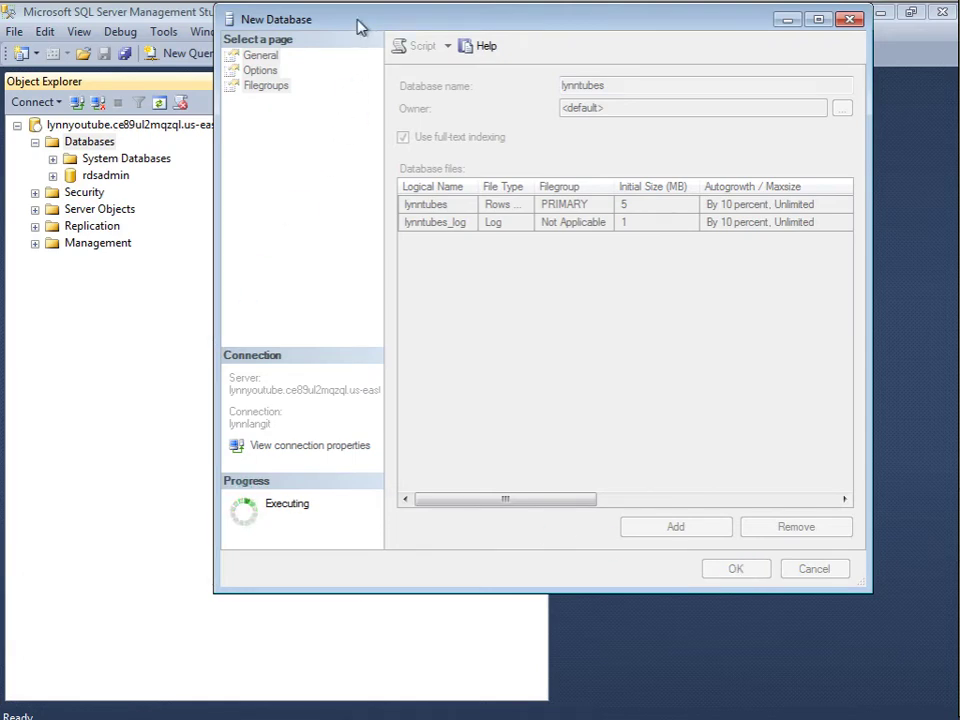
{"action": "left_click_drag", "start_coordinate": [360, 28], "coordinate": [384, 184]}
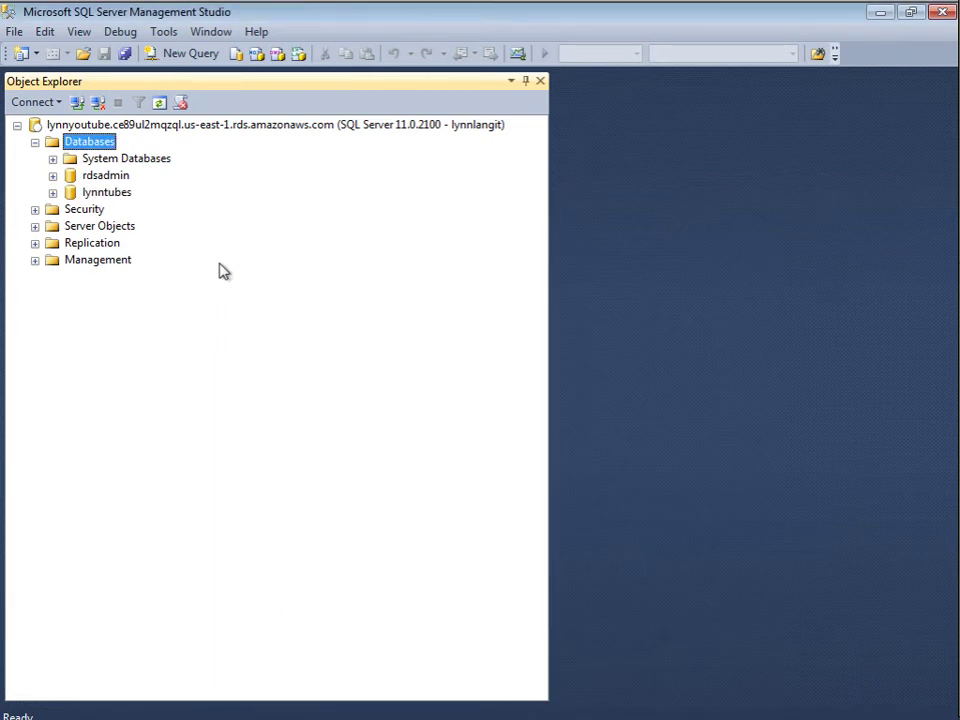
- Install diagram support for the lynntubes database's Database Diagrams
{"action": "left_click", "coordinate": [52, 193]}
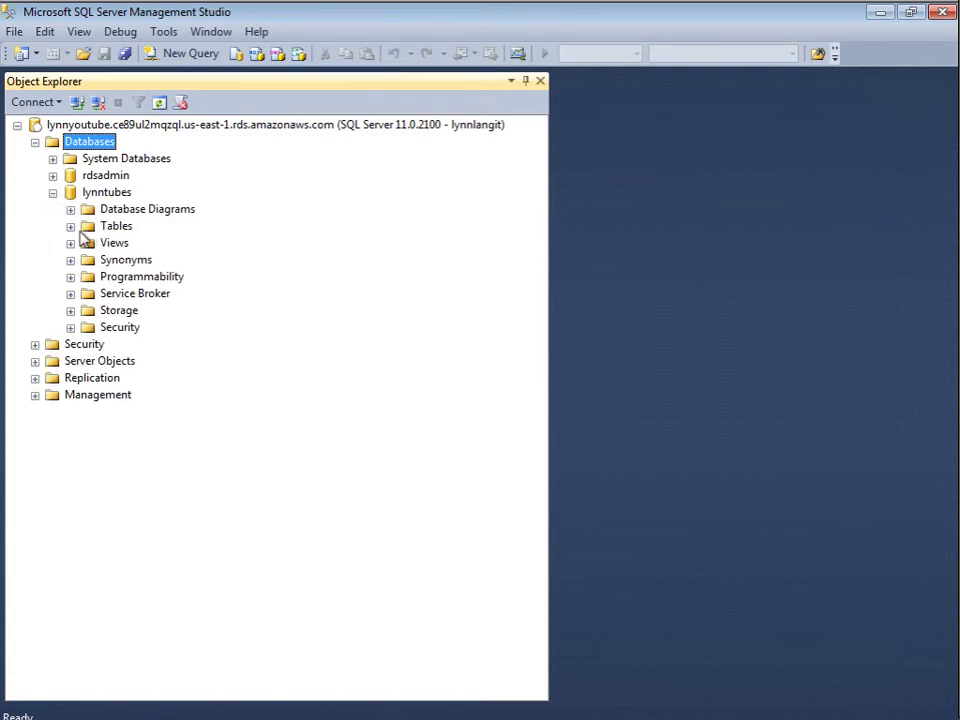
{"action": "left_click", "coordinate": [71, 227]}
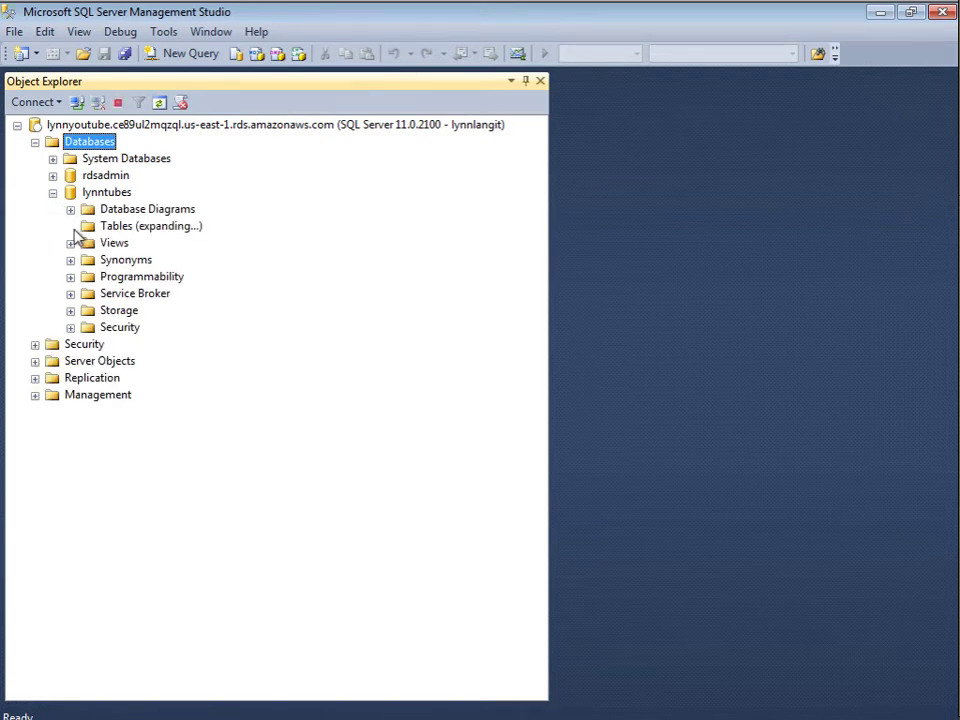
{"action": "left_click", "coordinate": [128, 212]}
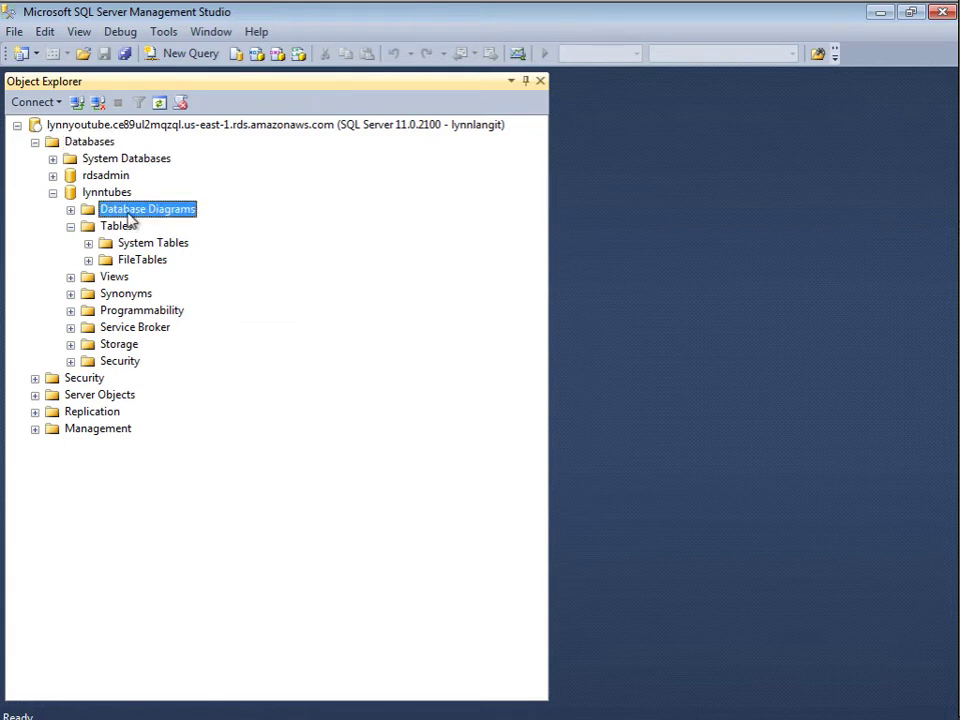
{"action": "right_click", "coordinate": [129, 219]}
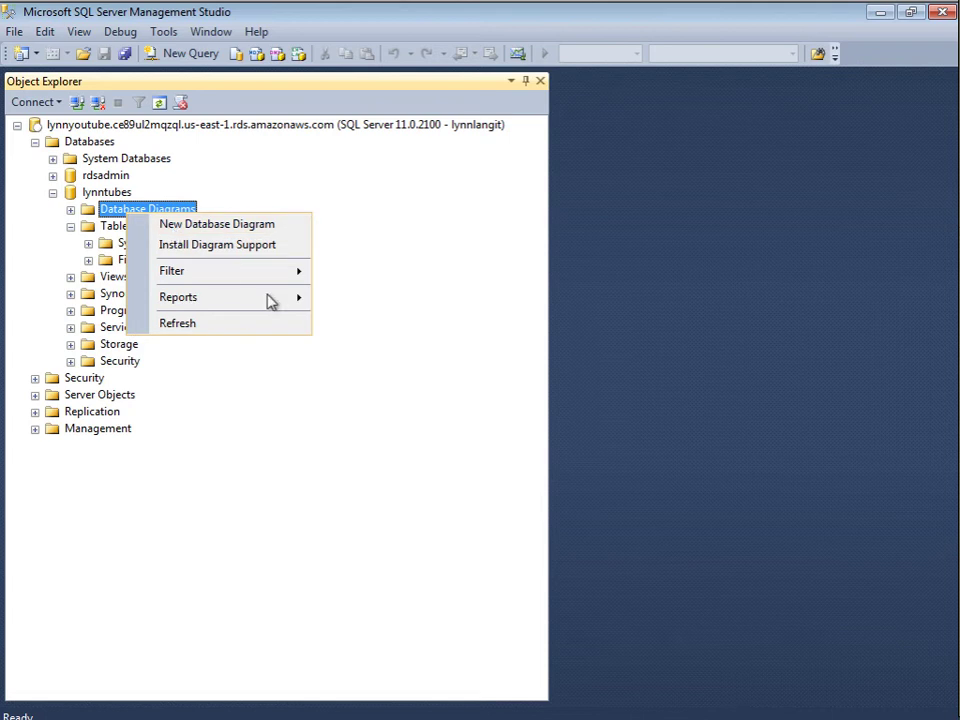
{"action": "left_click", "coordinate": [281, 250]}
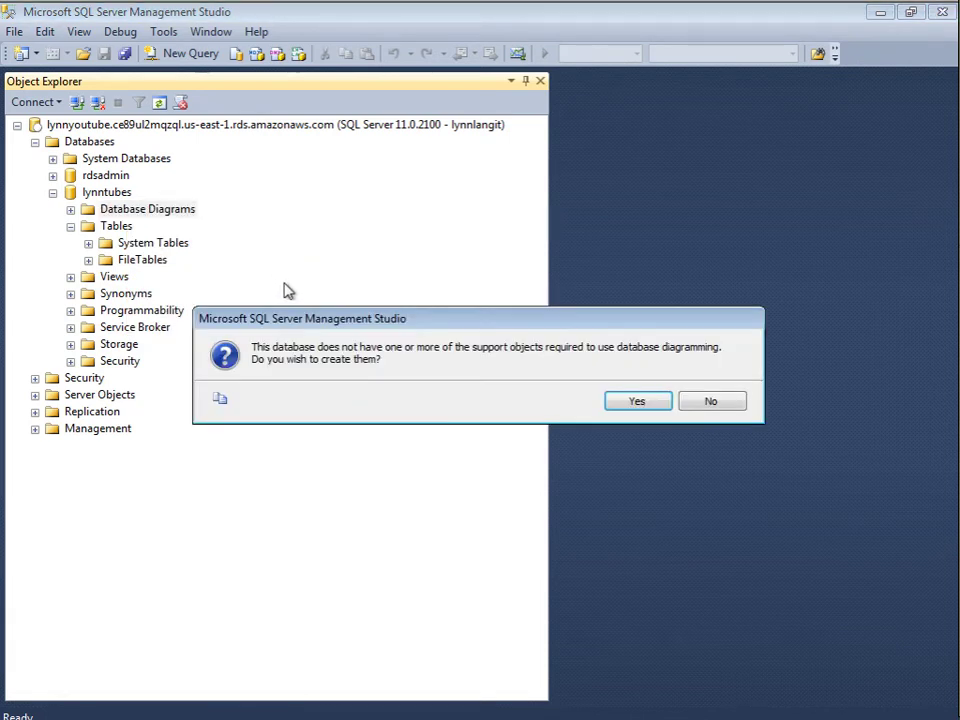
{"action": "left_click", "coordinate": [639, 403]}
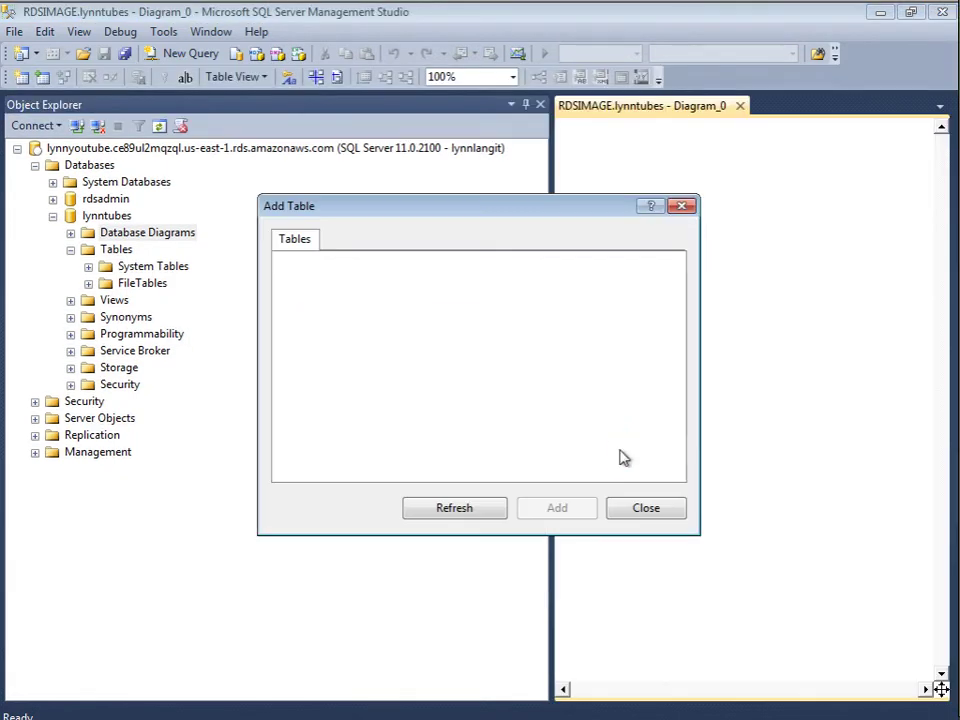
- Add a new table named Customers to the empty diagram
{"action": "left_click", "coordinate": [667, 512]}
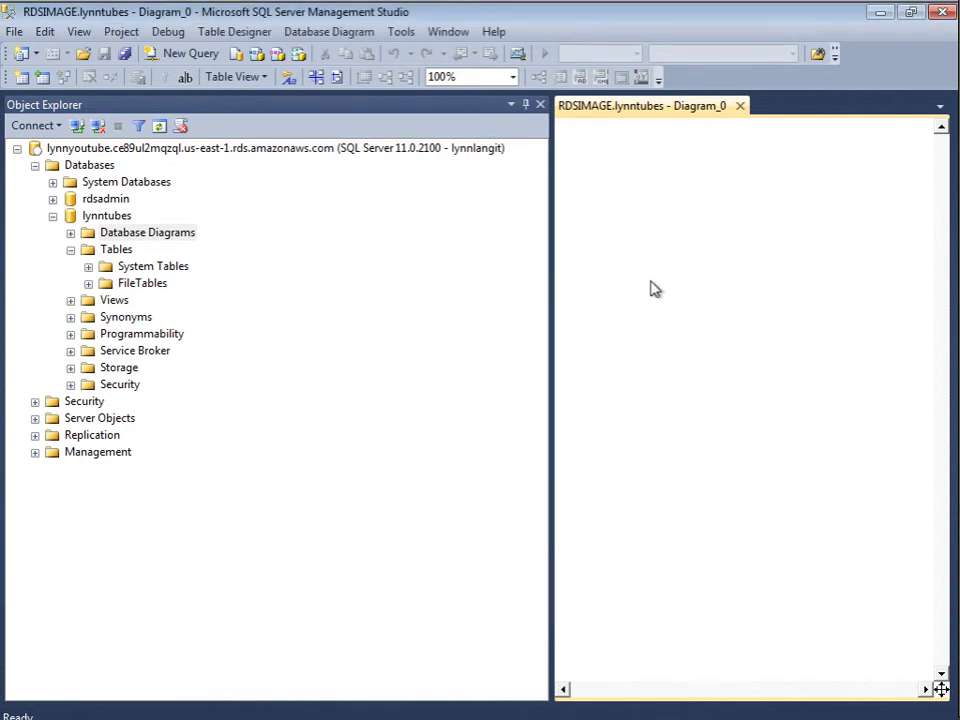
{"action": "right_click", "coordinate": [652, 287]}
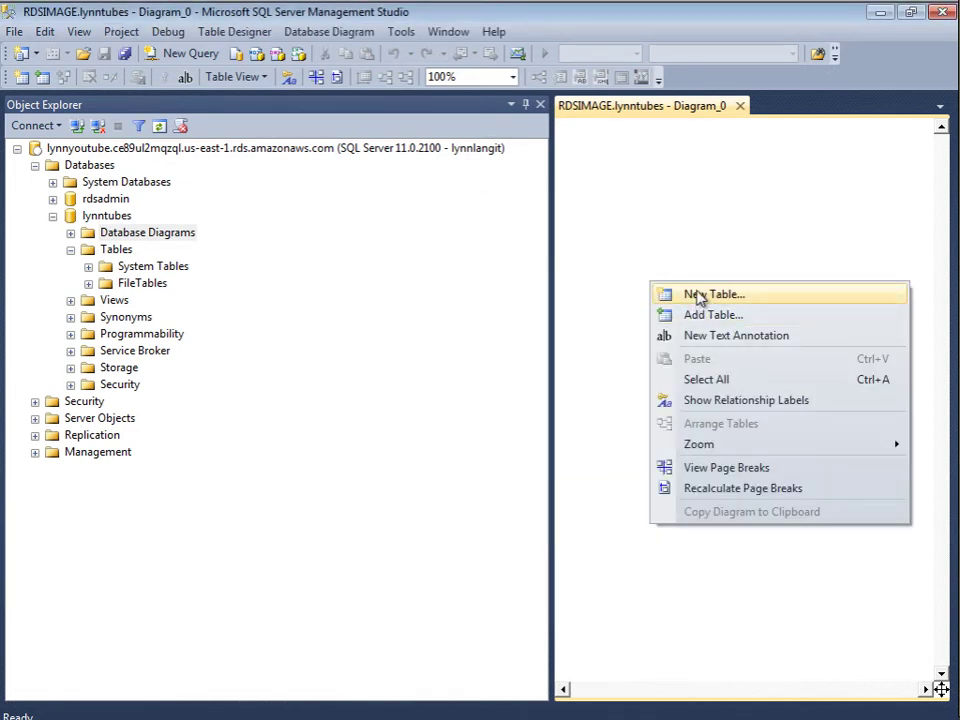
{"action": "left_click", "coordinate": [699, 296]}
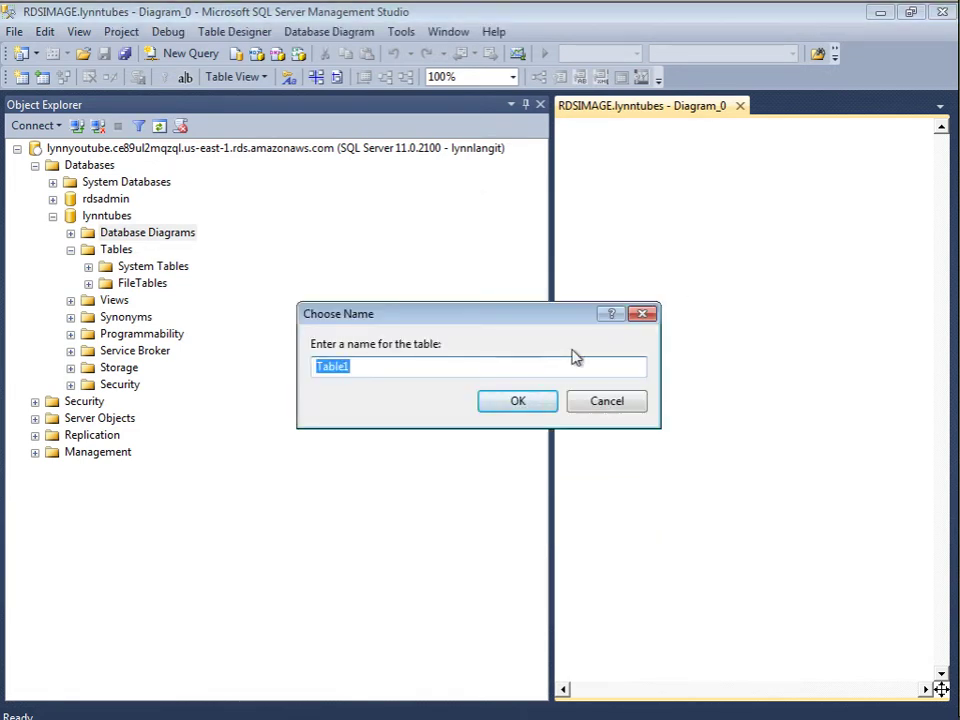
{"action": "type", "text": "Customers"}
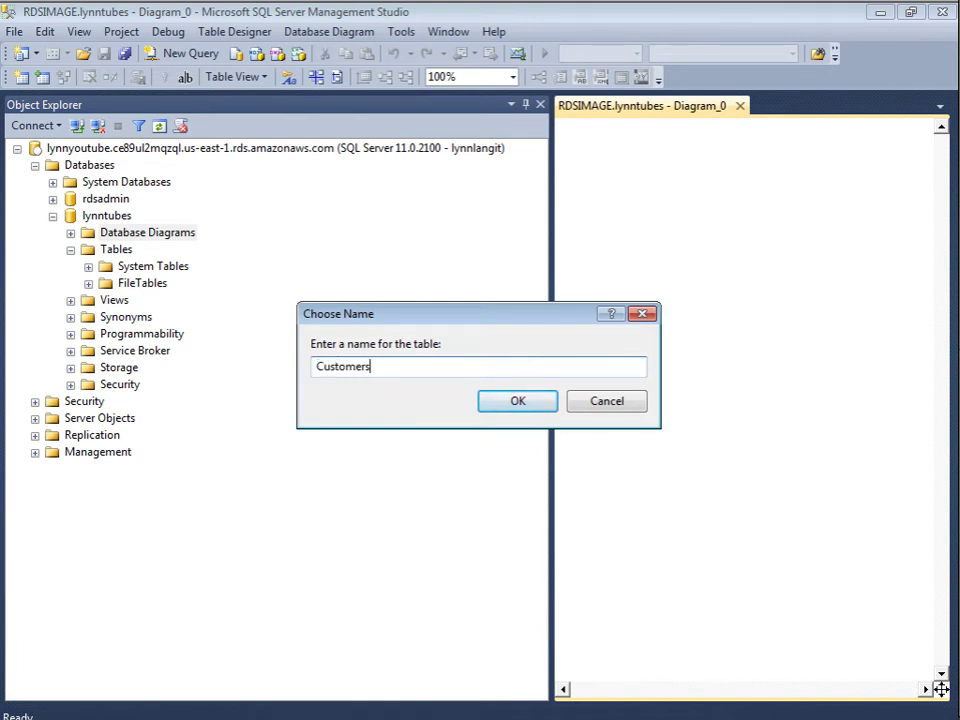
{"action": "left_click", "coordinate": [516, 403]}
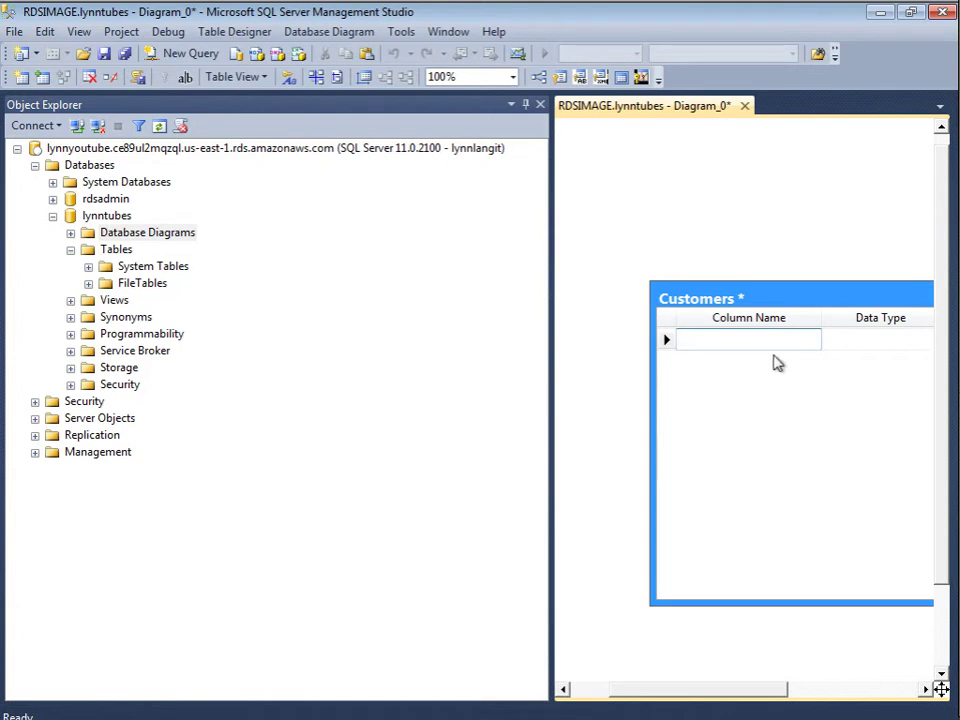
- Give Customers a first column id of data type int
{"action": "type", "text": "id"}
{"action": "key", "text": "Tab"}
{"action": "type", "text": "i"}
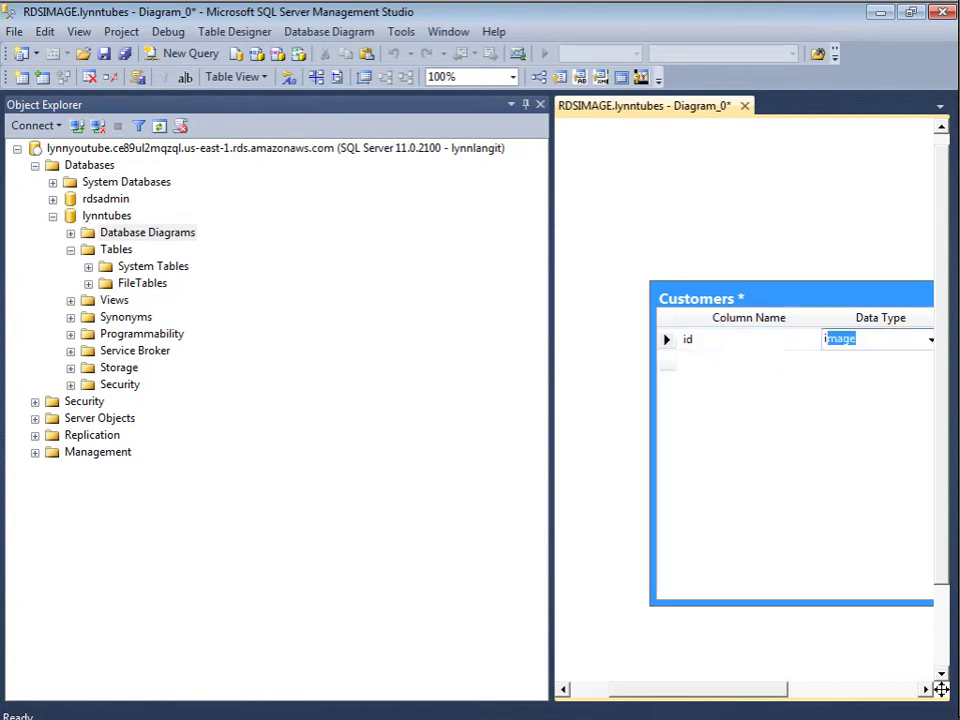
{"action": "type", "text": "nt"}
{"action": "left_click", "coordinate": [757, 300]}
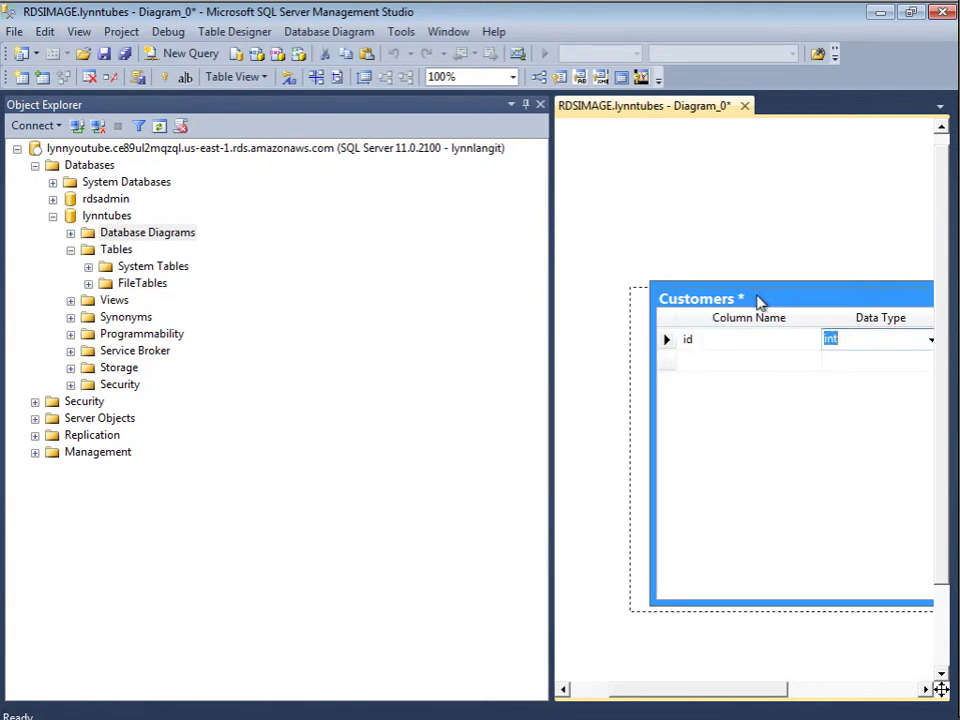
{"action": "left_click_drag", "start_coordinate": [757, 300], "coordinate": [735, 296]}
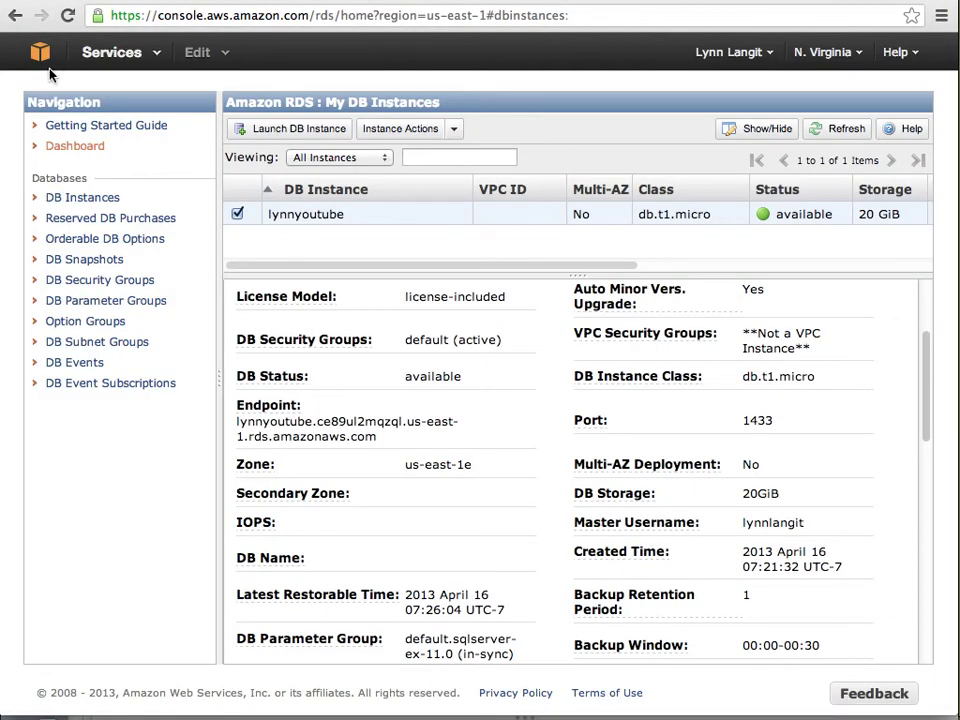
- Return to the Redshift console and open the lynnyoutube cluster's configuration details
{"action": "left_click", "coordinate": [41, 55]}
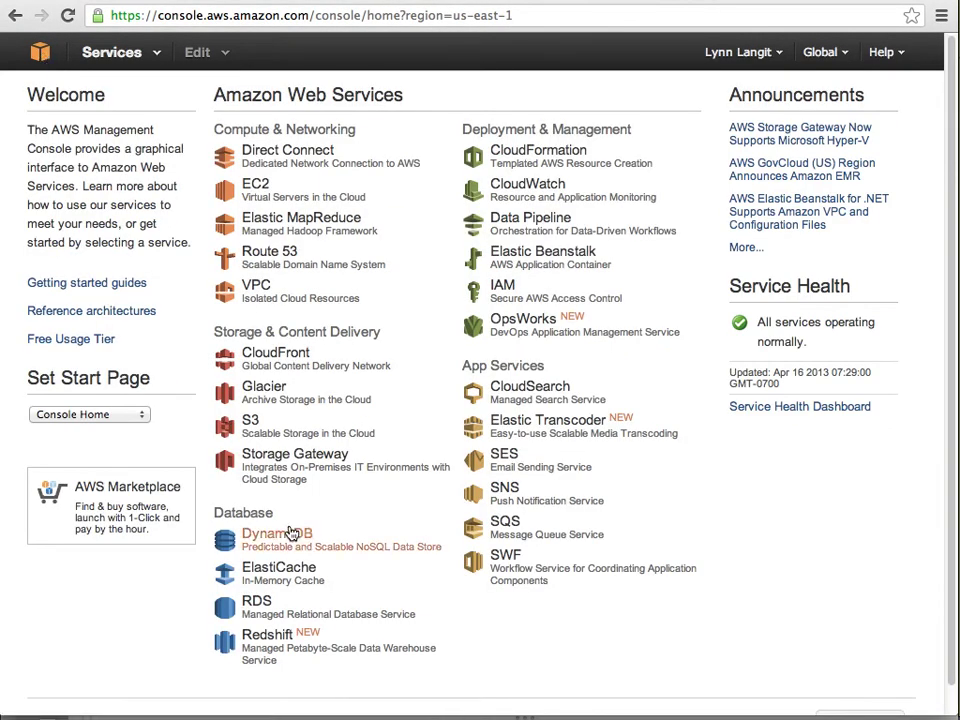
{"action": "left_click", "coordinate": [280, 651]}
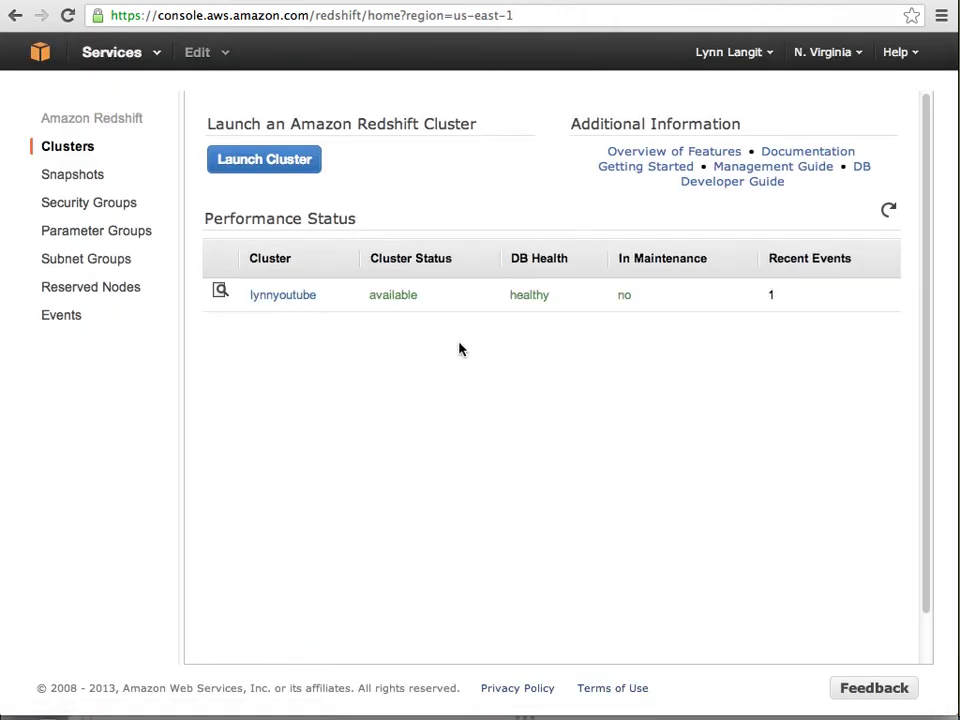
{"action": "left_click", "coordinate": [302, 303]}
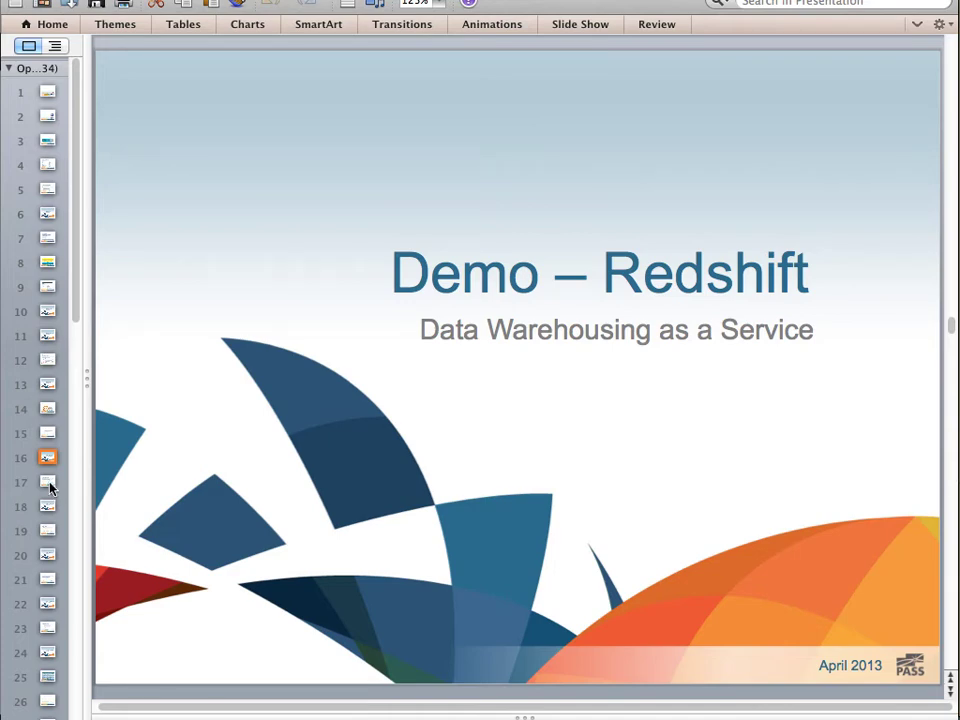
- Bring up slide 17, the DynamoDB slide, in PowerPoint
{"action": "left_click", "coordinate": [48, 483]}
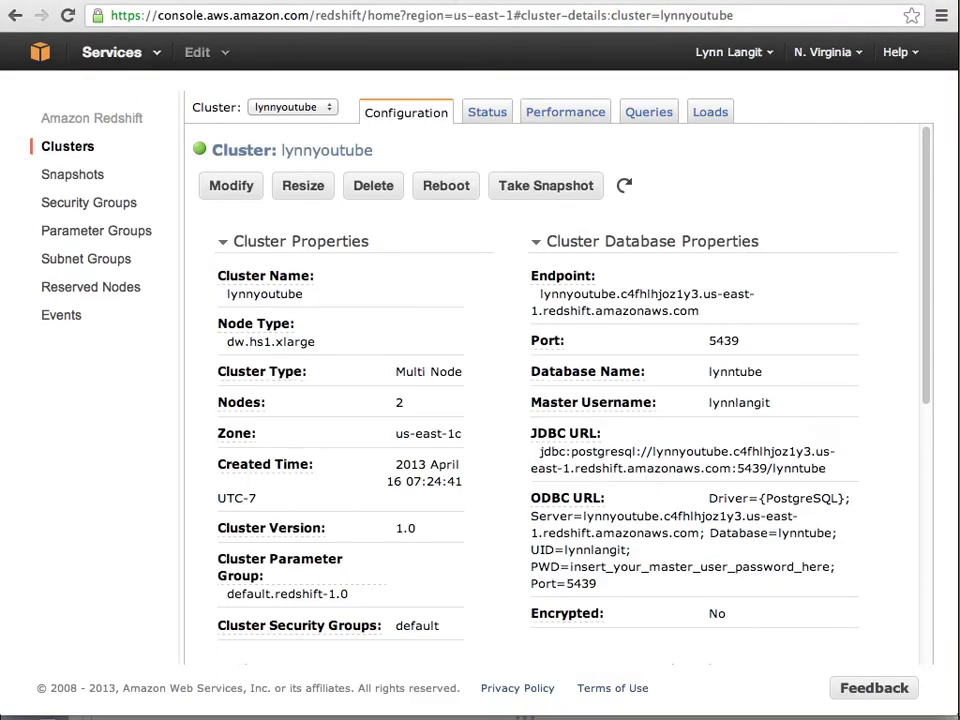
- Return to the console home and open the DynamoDB service
{"action": "left_click", "coordinate": [42, 55]}
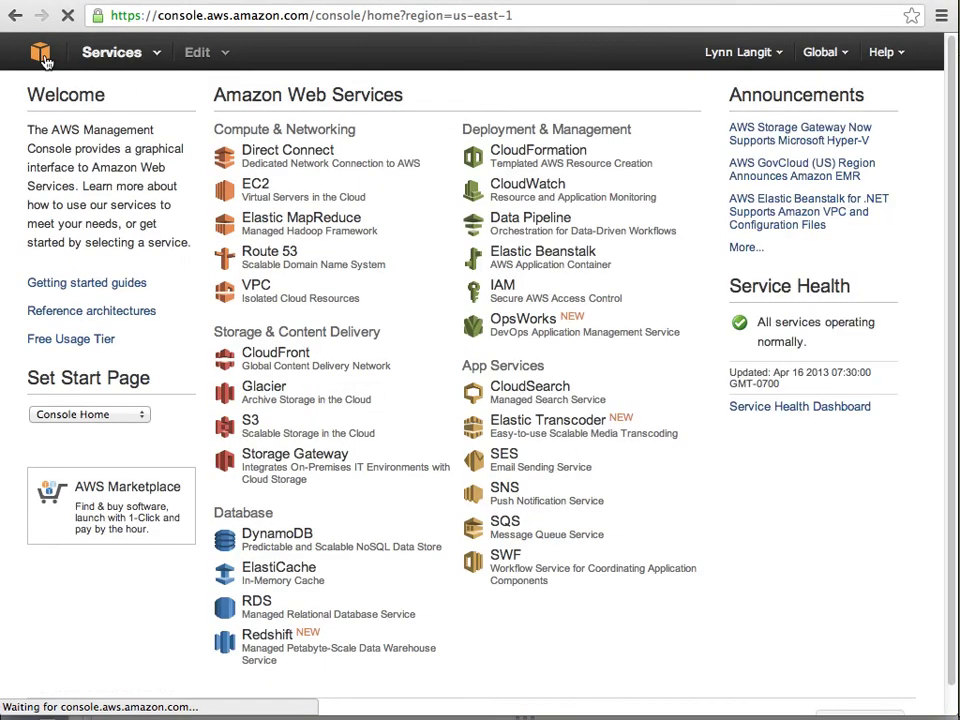
{"action": "left_click", "coordinate": [295, 548]}
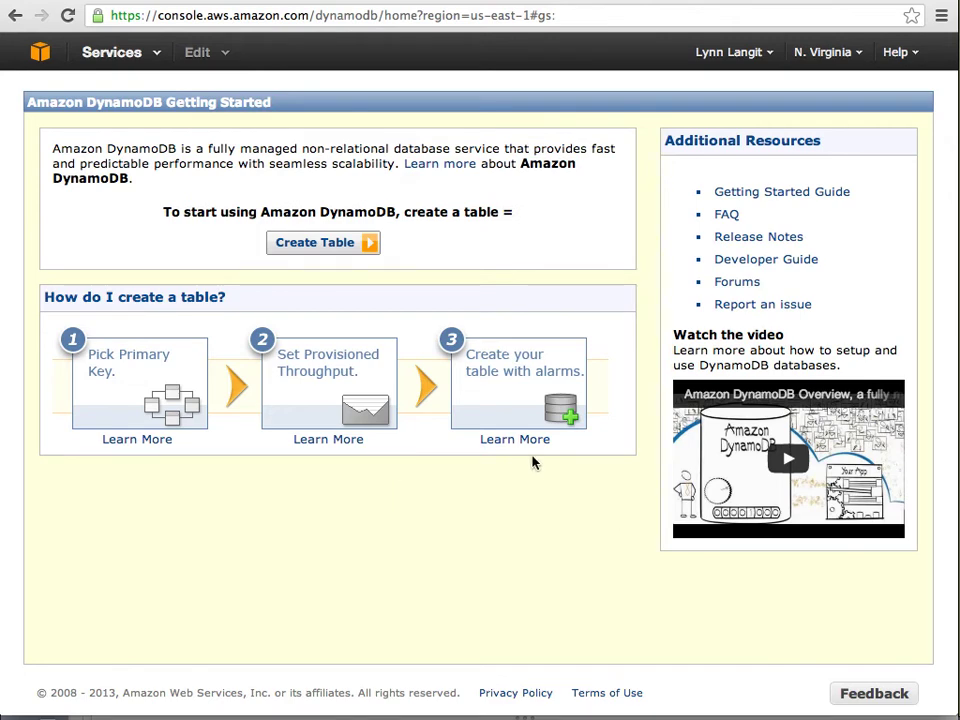
- Start a new DynamoDB table named customers with hash key custid
{"action": "left_click", "coordinate": [337, 249]}
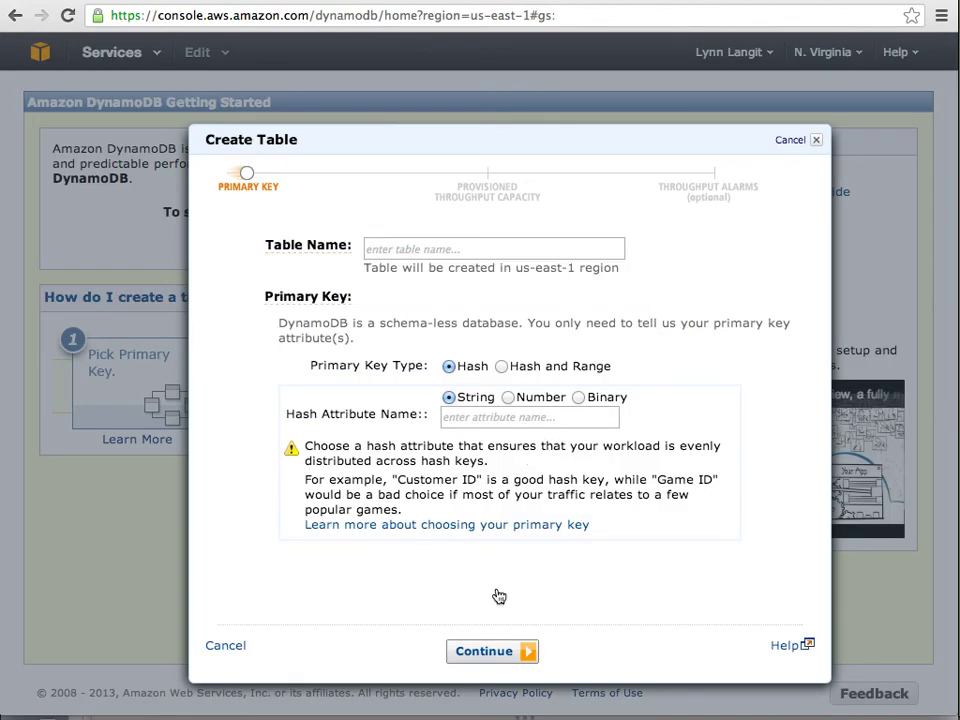
{"action": "left_click", "coordinate": [455, 243]}
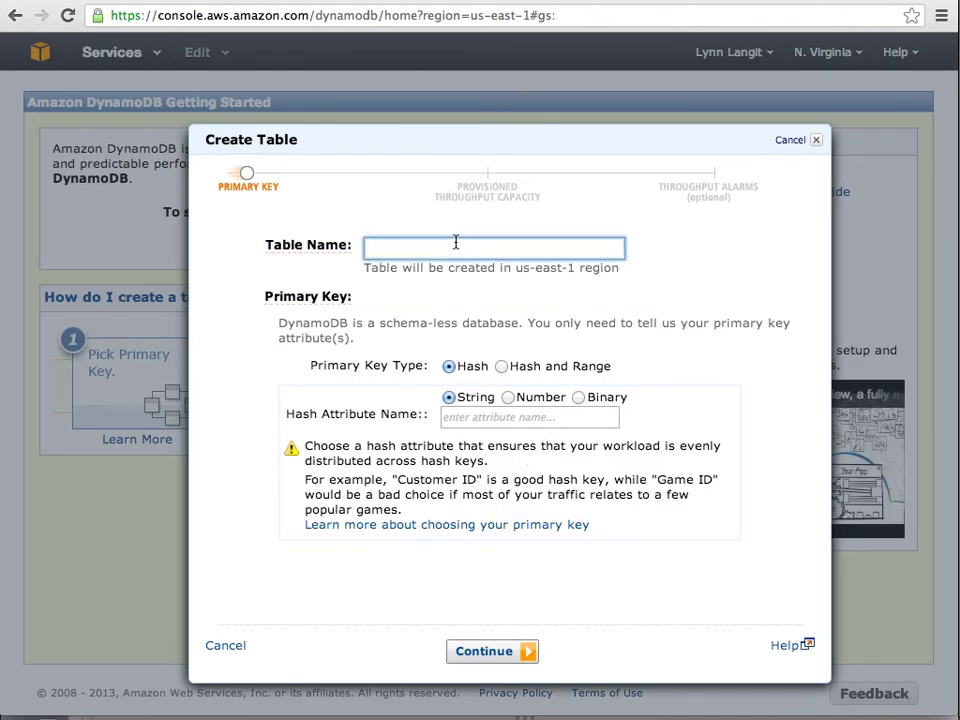
{"action": "type", "text": "customers"}
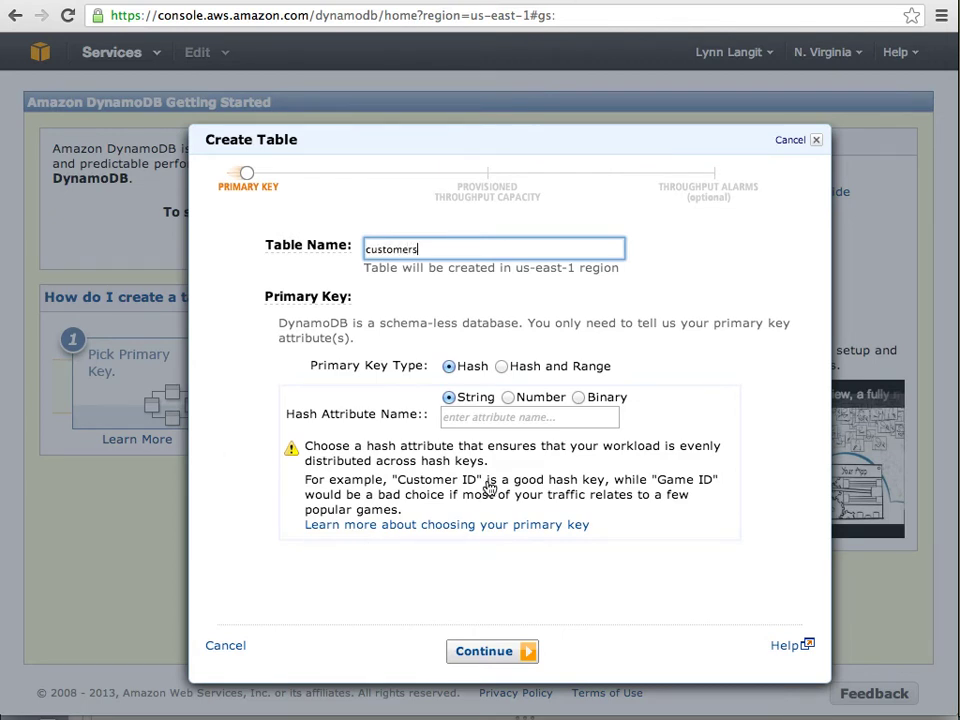
{"action": "left_click", "coordinate": [475, 414]}
{"action": "type", "text": "st"}
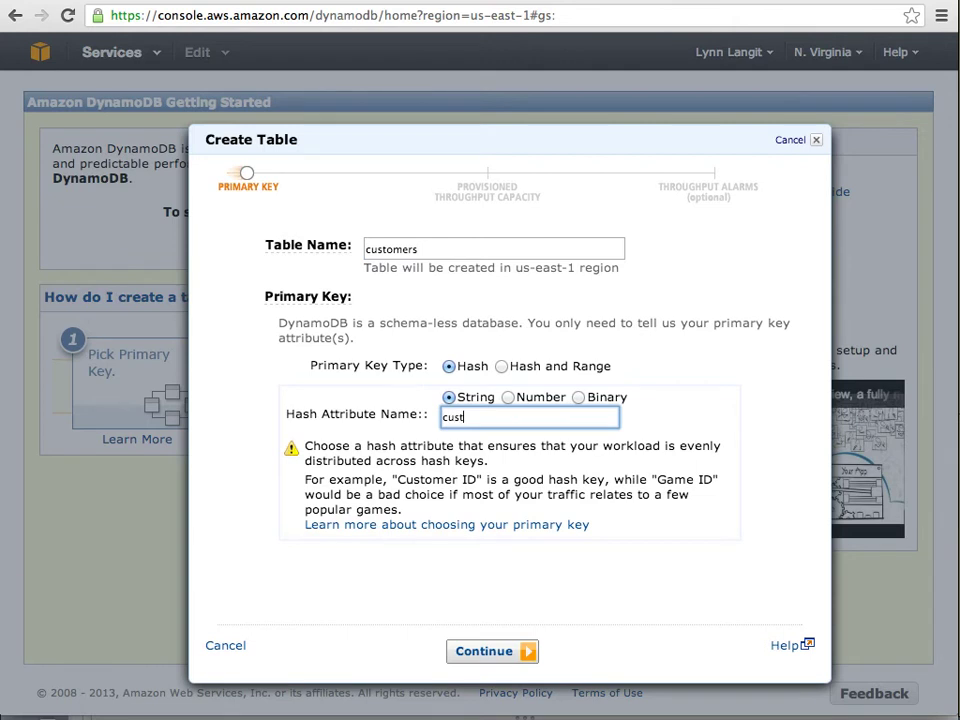
{"action": "type", "text": "id"}
{"action": "left_click", "coordinate": [500, 653]}
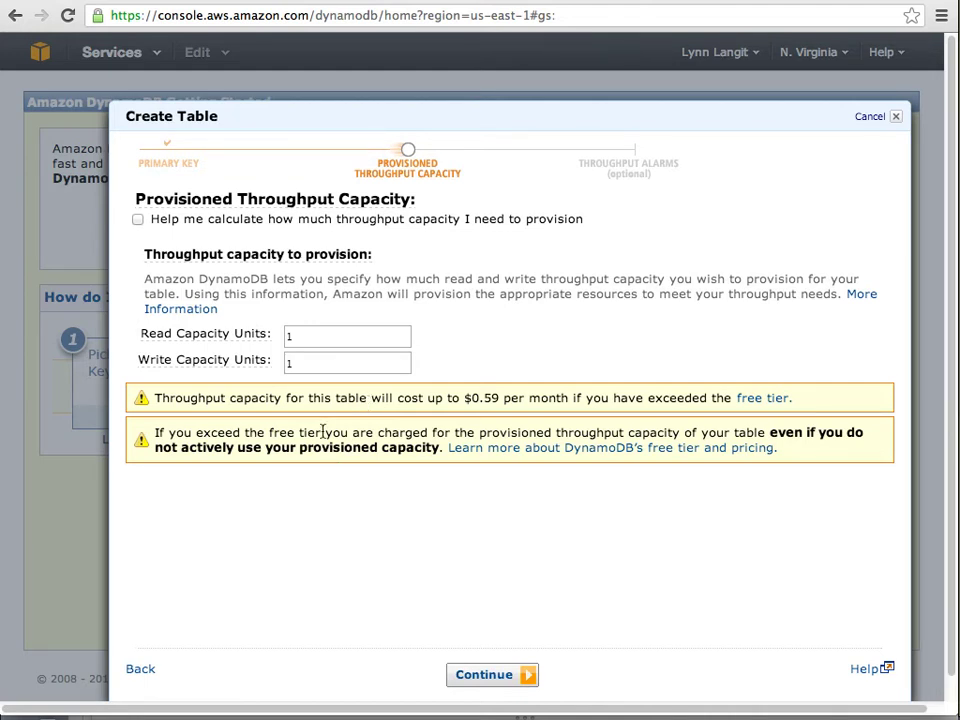
- Set read and write capacity units to 10 and create the table
{"action": "left_click", "coordinate": [305, 342]}
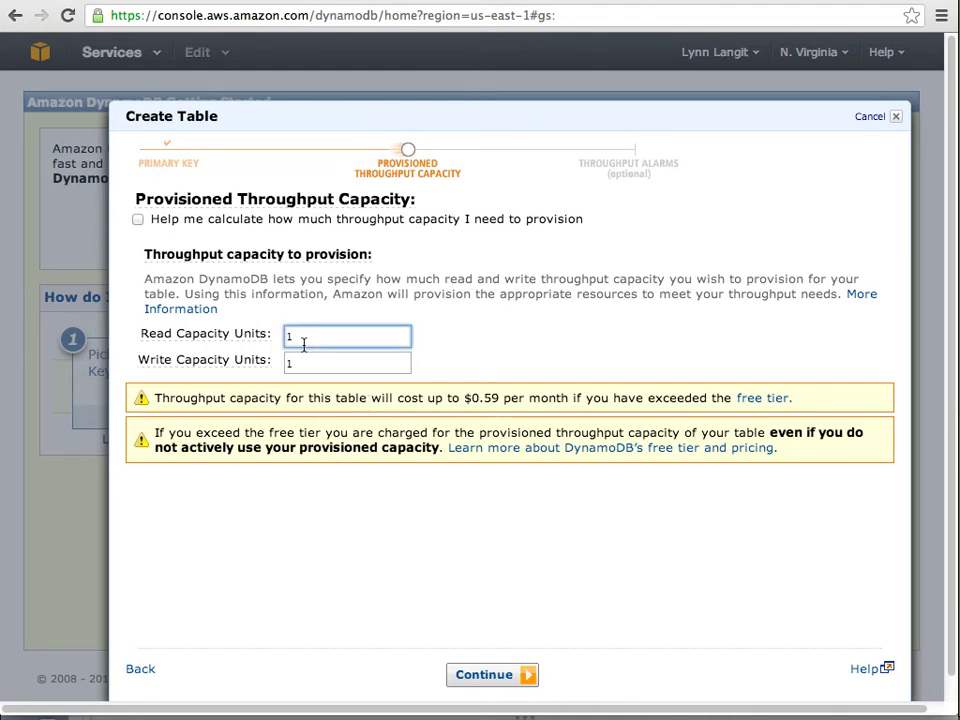
{"action": "type", "text": "0"}
{"action": "left_click", "coordinate": [311, 362]}
{"action": "type", "text": "0"}
{"action": "left_click", "coordinate": [496, 675]}
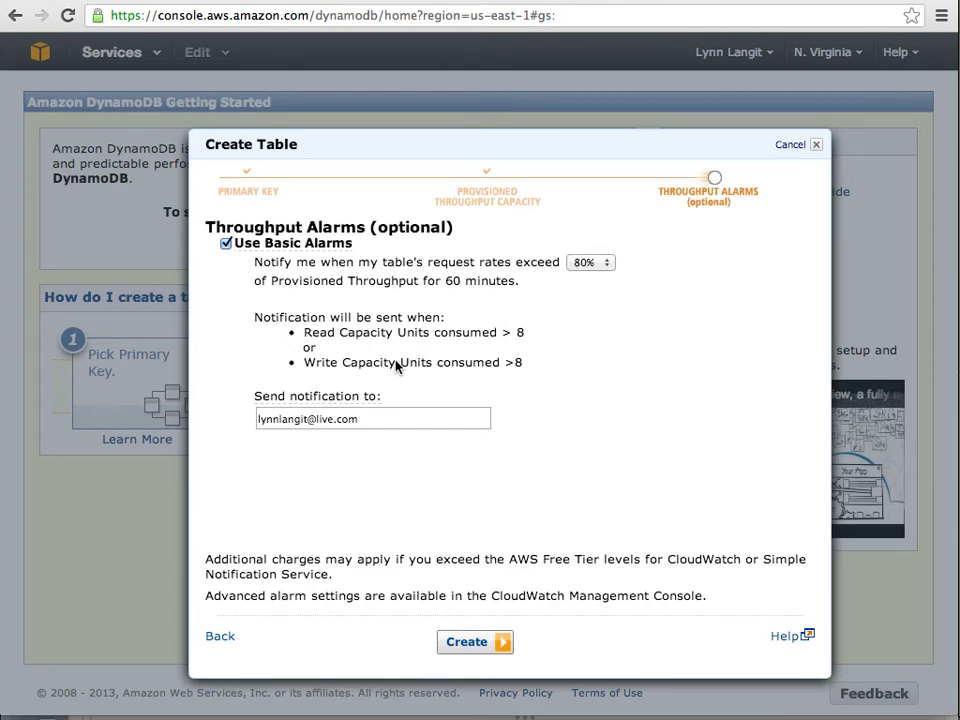
{"action": "left_click", "coordinate": [475, 643]}
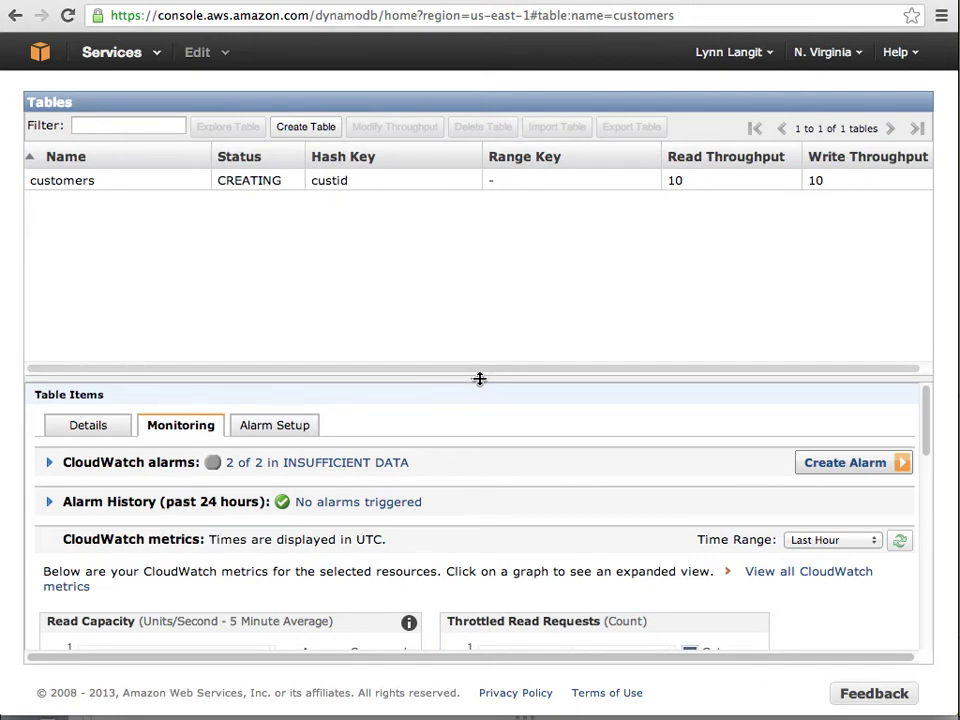
- Enlarge the customers Table Items panel to reveal its CloudWatch metric graphs
{"action": "left_click_drag", "start_coordinate": [479, 378], "coordinate": [476, 291]}
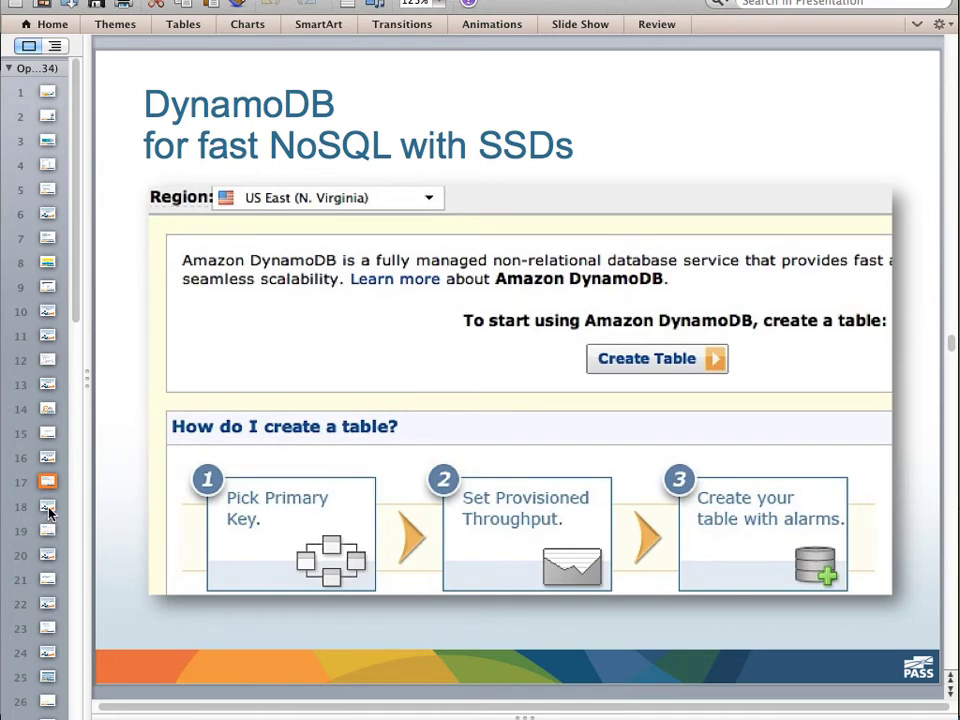
- Advance from slide 18, Demo – DynamoDB, to slide 19 on Elastic MapReduce
{"action": "left_click", "coordinate": [48, 511]}
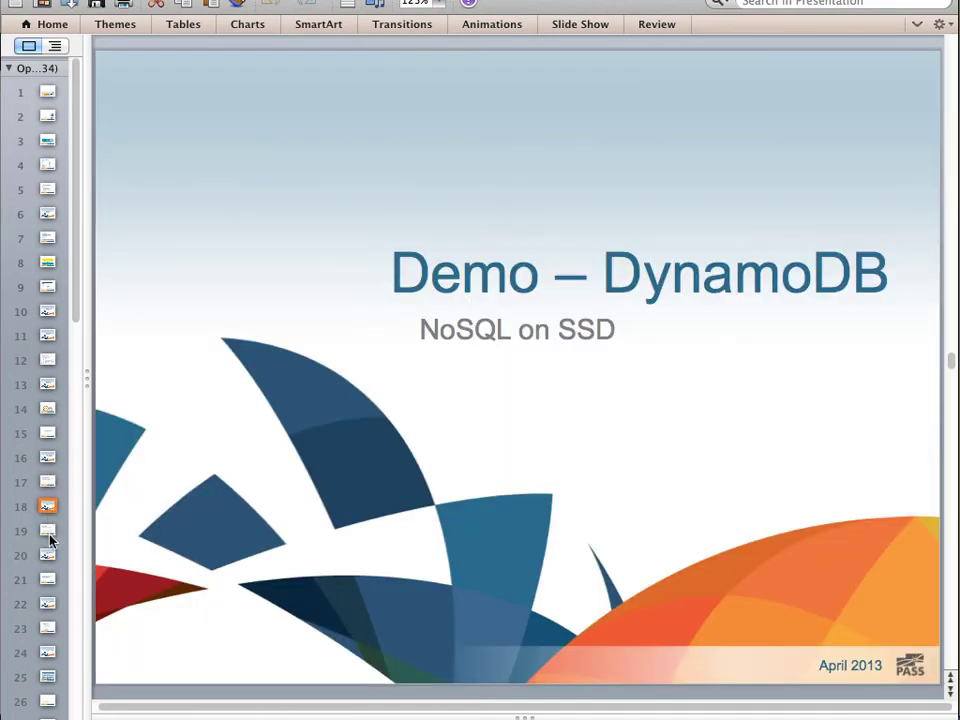
{"action": "left_click", "coordinate": [48, 538]}
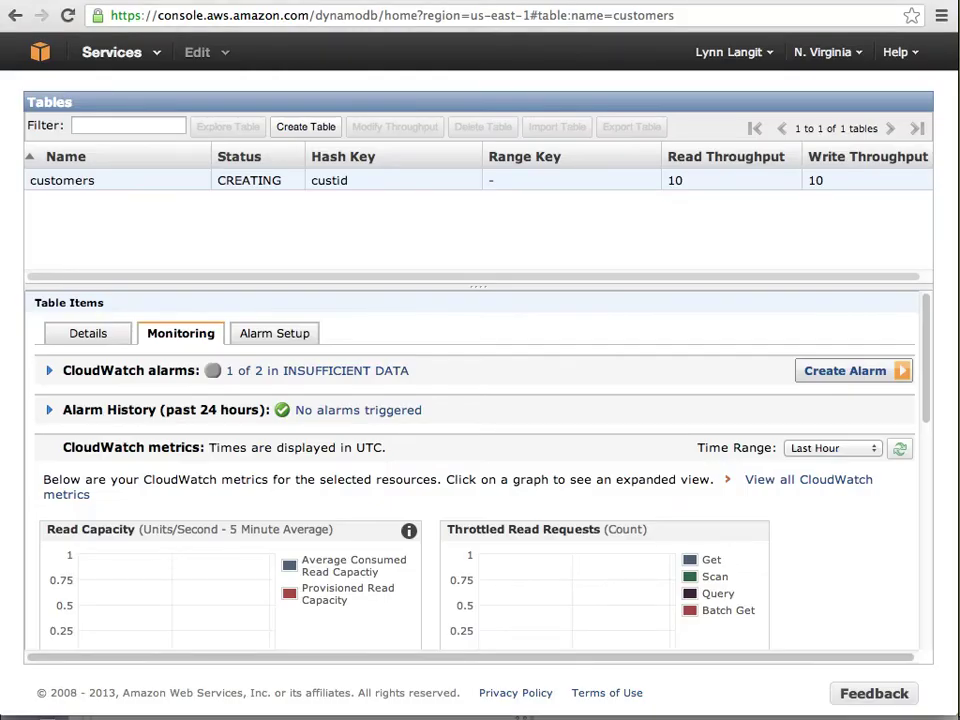
- Refresh the tables, open the customers table, and start a new item
{"action": "left_click", "coordinate": [67, 15]}
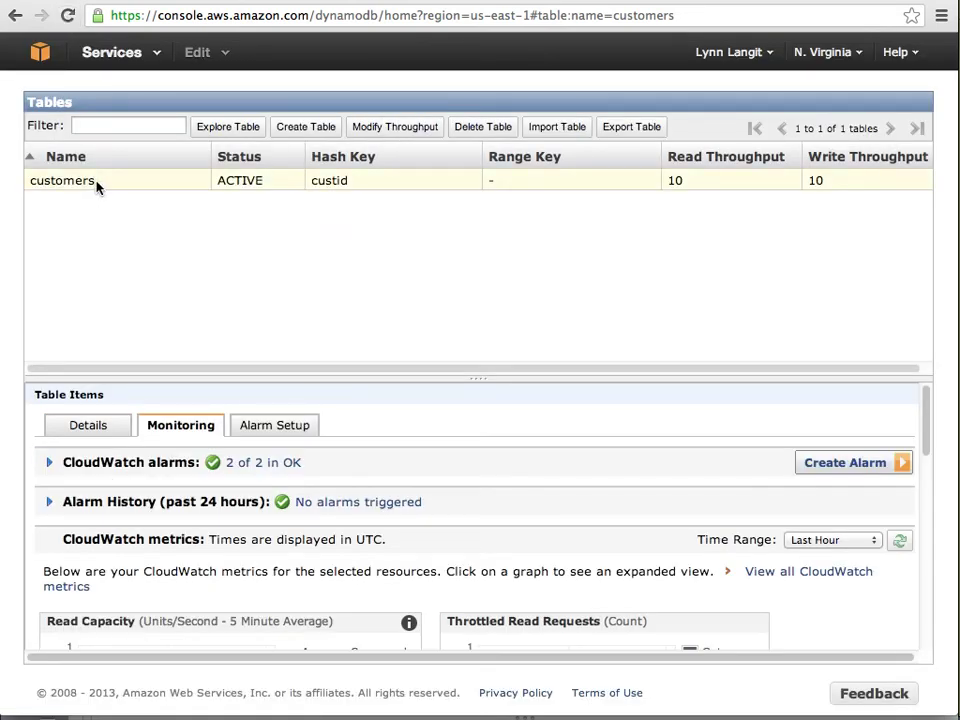
{"action": "left_click", "coordinate": [96, 185]}
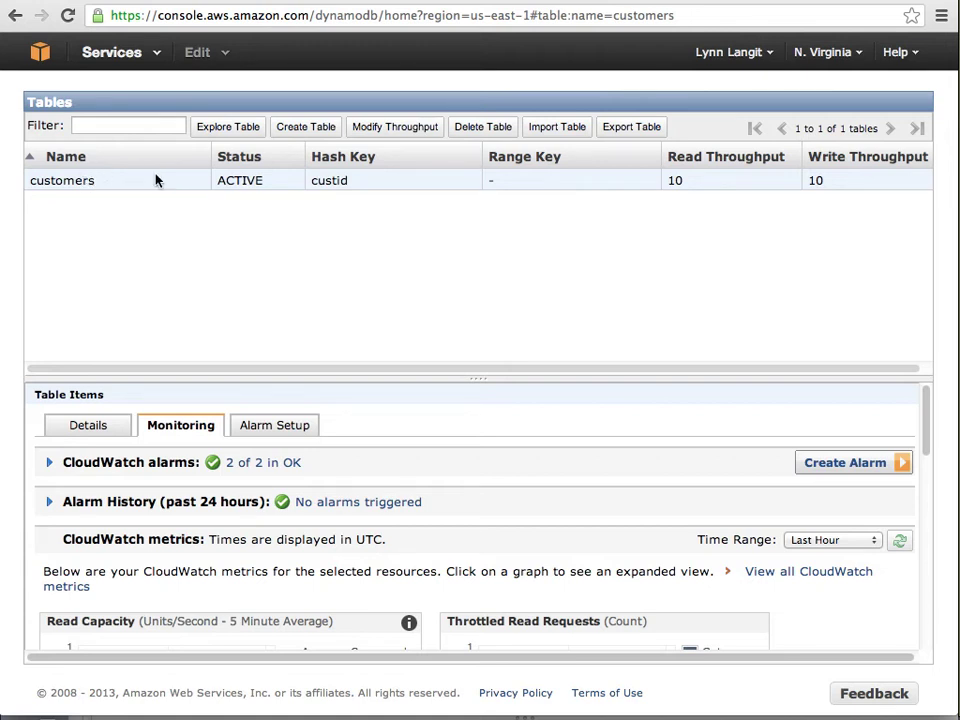
{"action": "right_click", "coordinate": [98, 188]}
{"action": "left_click", "coordinate": [76, 183]}
{"action": "left_click", "coordinate": [229, 128]}
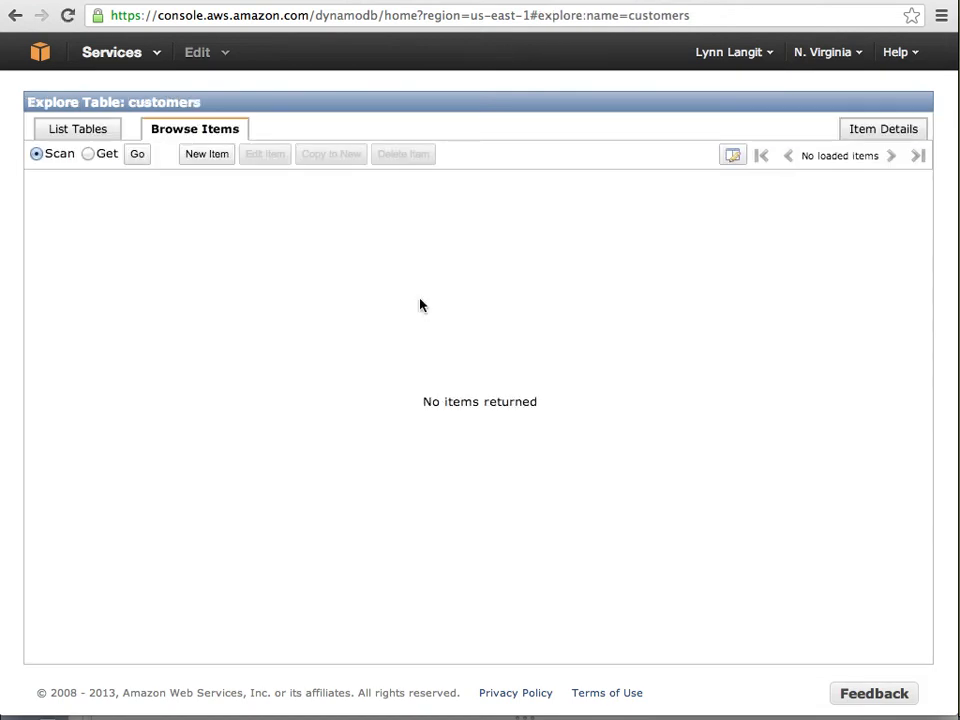
{"action": "left_click", "coordinate": [206, 155]}
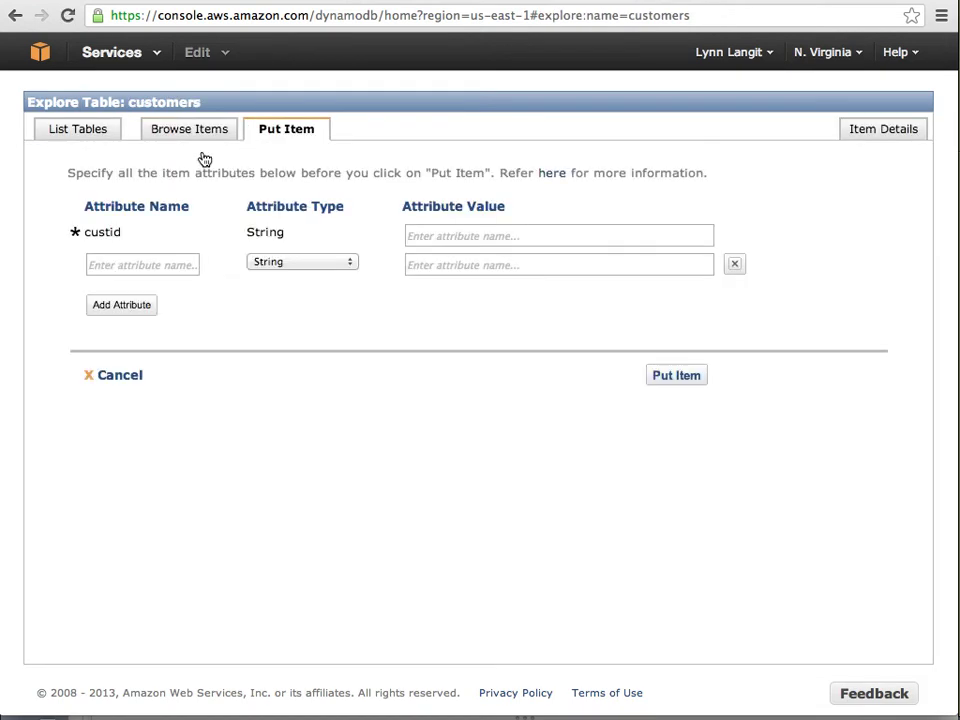
- Add attributes 1 and 2 holding the first and last name values
{"action": "left_click", "coordinate": [184, 265]}
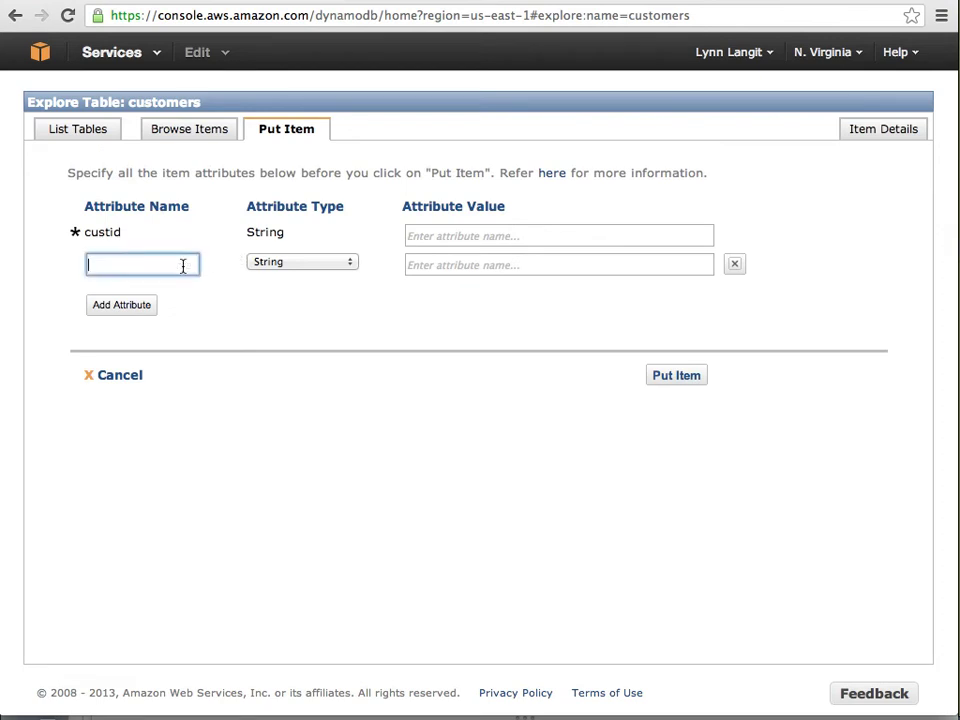
{"action": "type", "text": "1"}
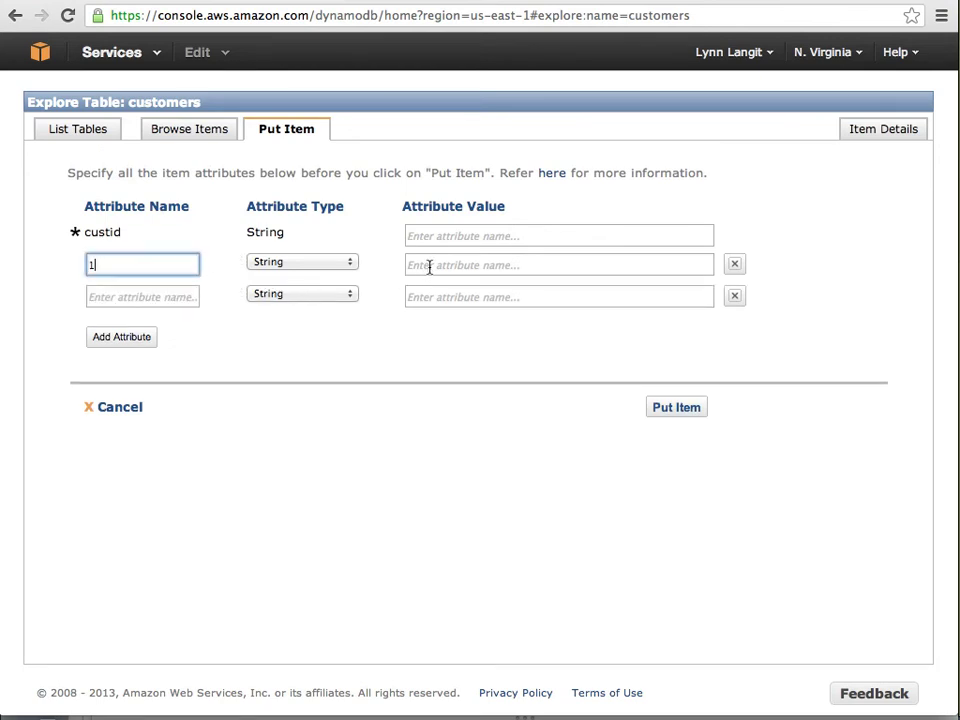
{"action": "left_click", "coordinate": [453, 267]}
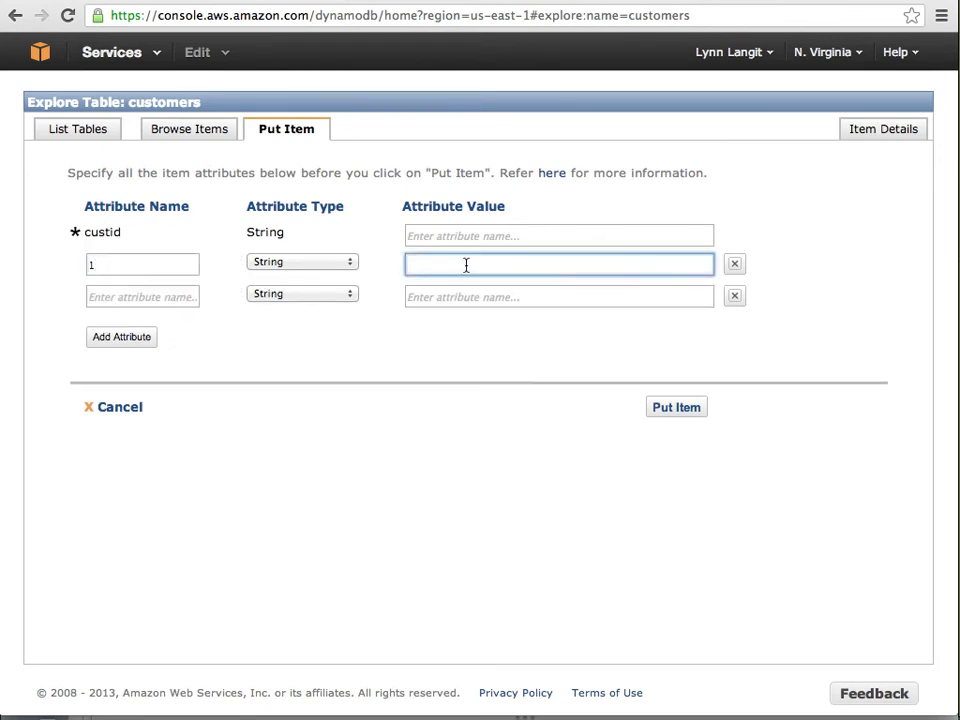
{"action": "left_click", "coordinate": [129, 294]}
{"action": "type", "text": "2"}
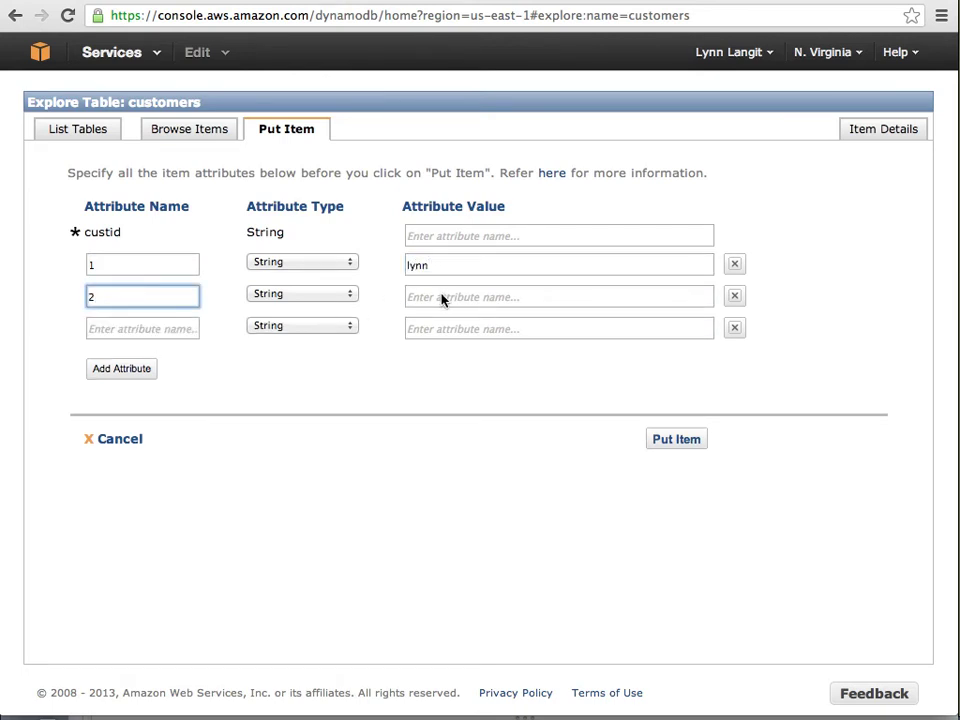
{"action": "left_click", "coordinate": [441, 296]}
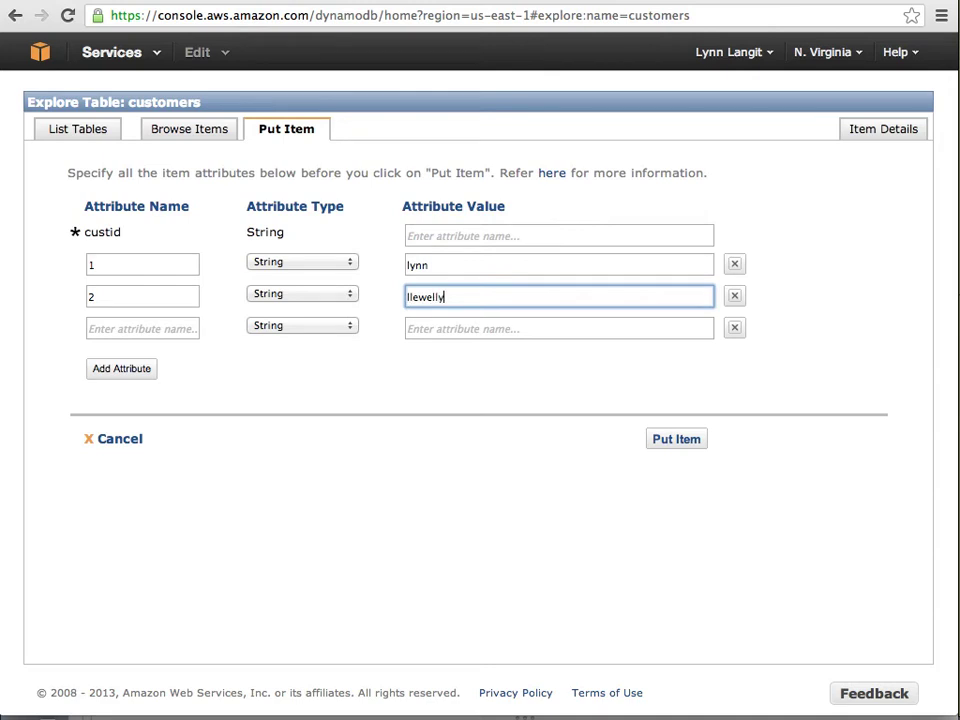
{"action": "left_click", "coordinate": [681, 444]}
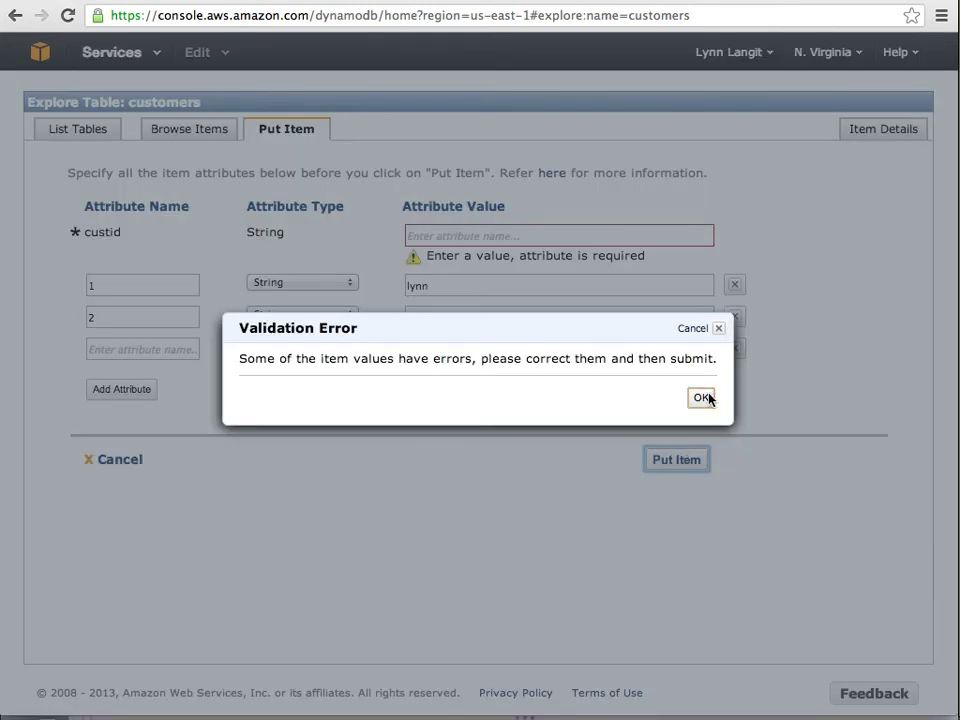
{"action": "left_click", "coordinate": [707, 398]}
- Fill custid with 'test', put the item, then browse the customers items
{"action": "left_click", "coordinate": [525, 240]}
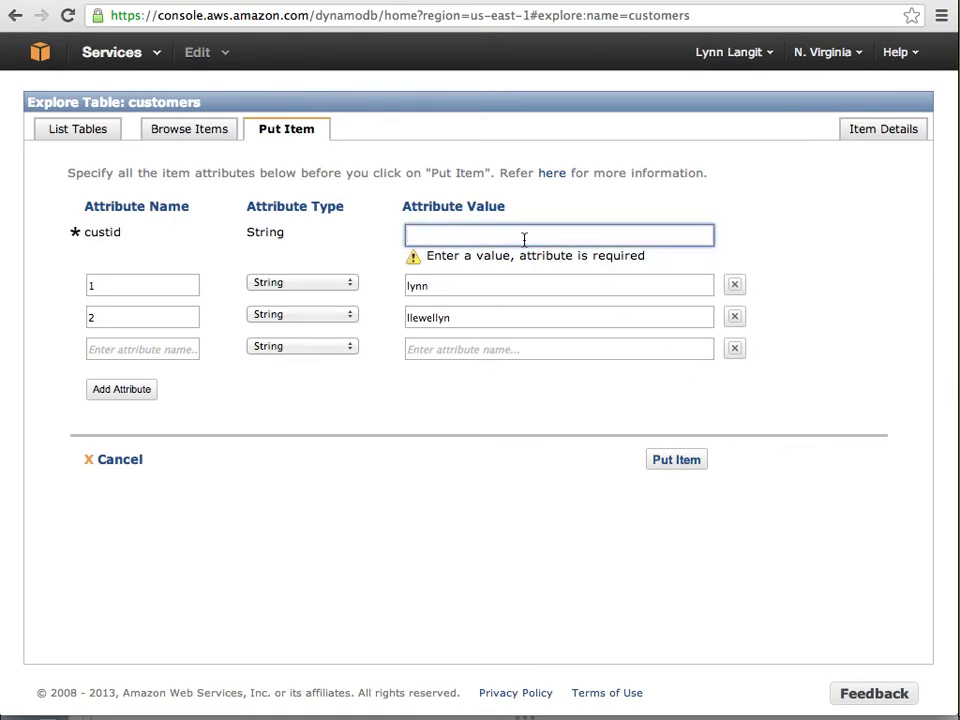
{"action": "type", "text": "test"}
{"action": "left_click", "coordinate": [580, 288]}
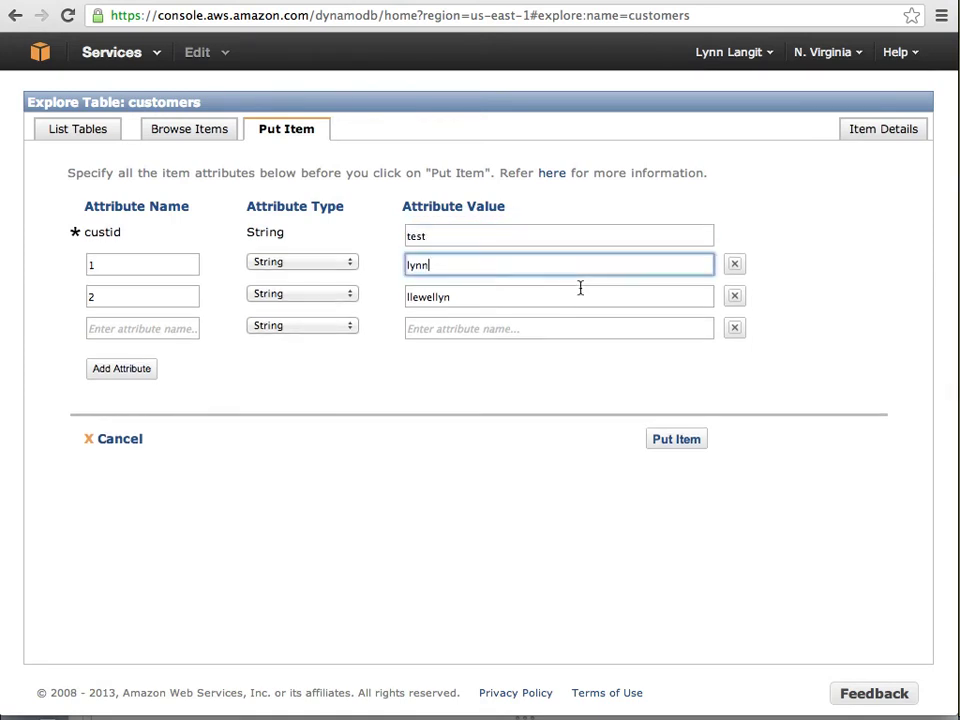
{"action": "left_click", "coordinate": [666, 450]}
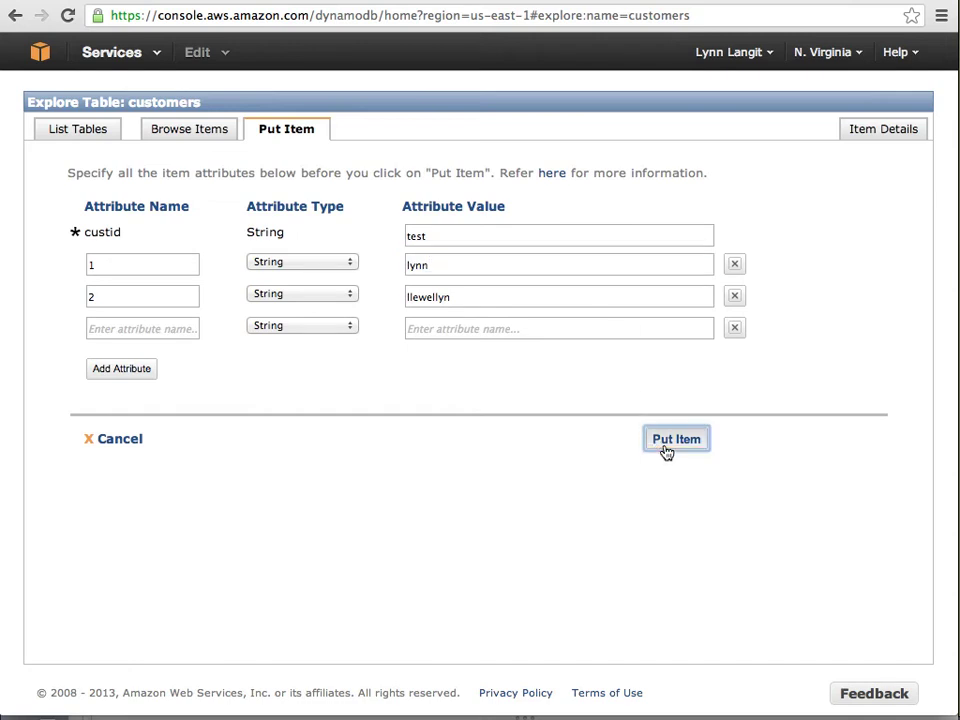
{"action": "left_click", "coordinate": [688, 401]}
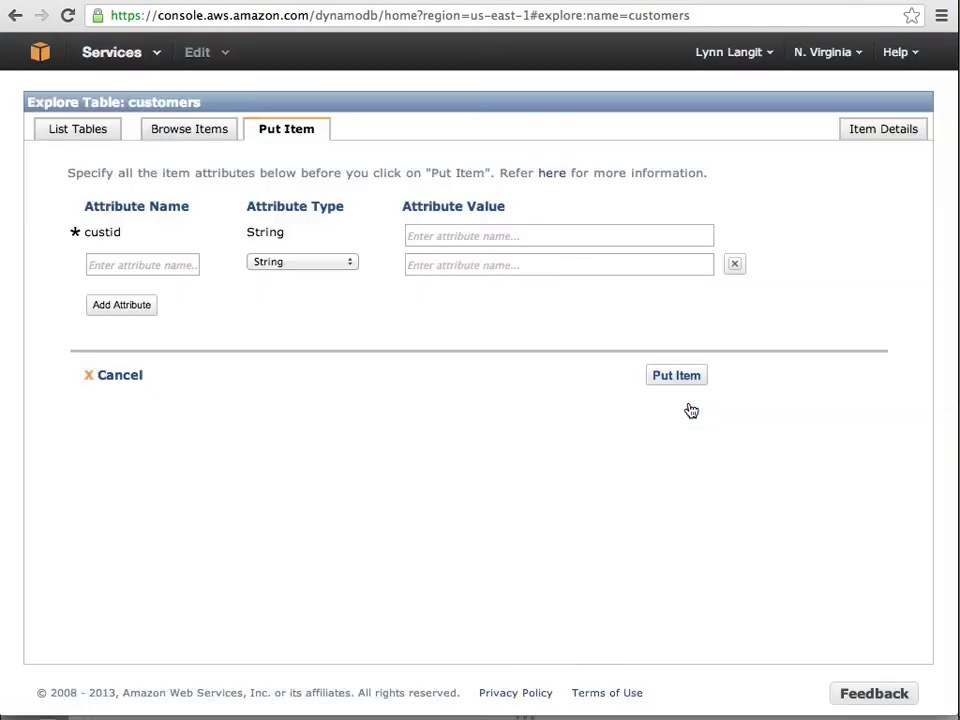
{"action": "left_click", "coordinate": [218, 134]}
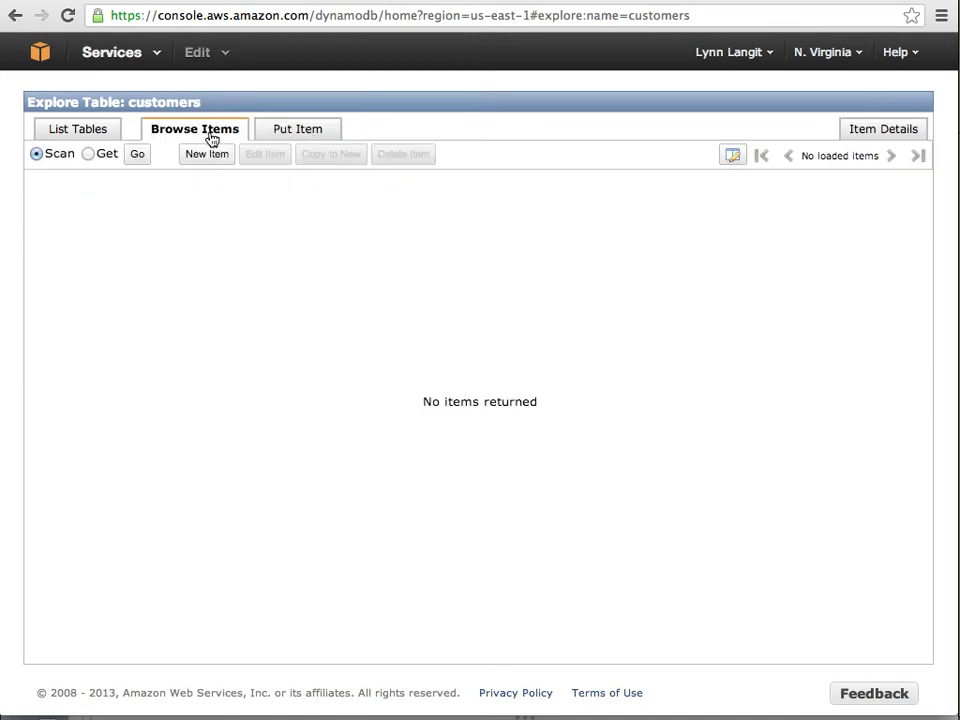
- Refresh and select the test item, then go back to the tables list and console home
{"action": "left_click", "coordinate": [68, 15]}
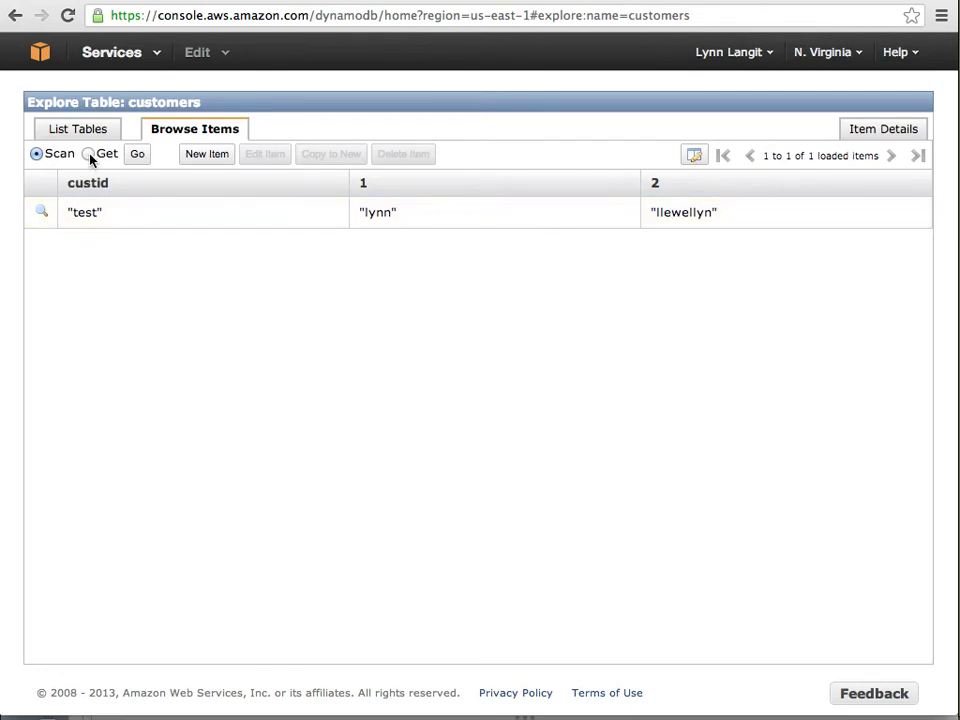
{"action": "left_click", "coordinate": [140, 218]}
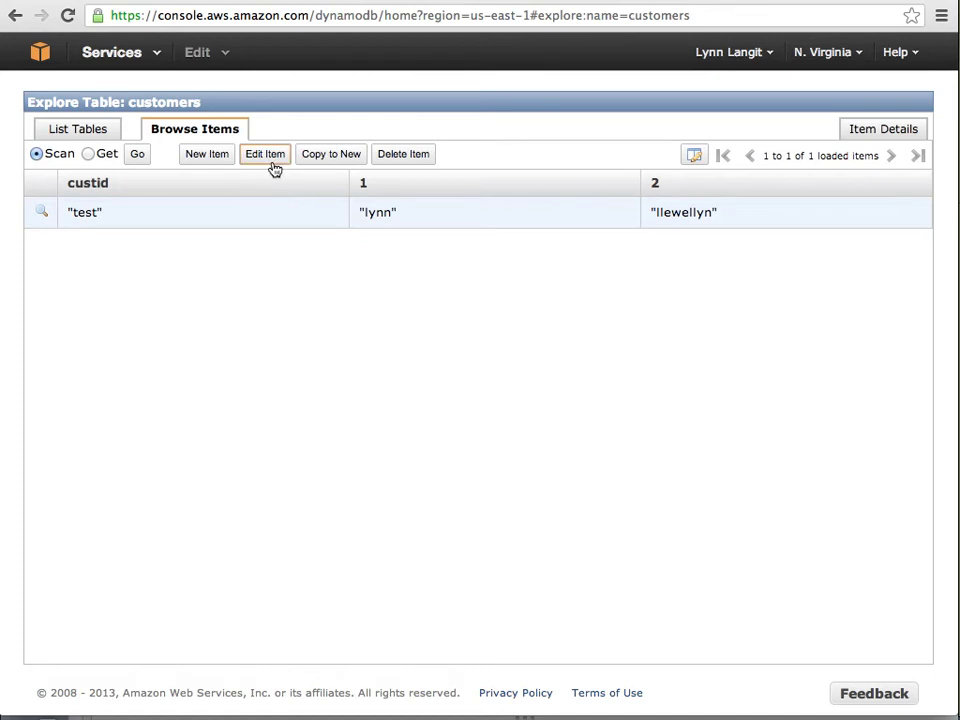
{"action": "left_click", "coordinate": [77, 135]}
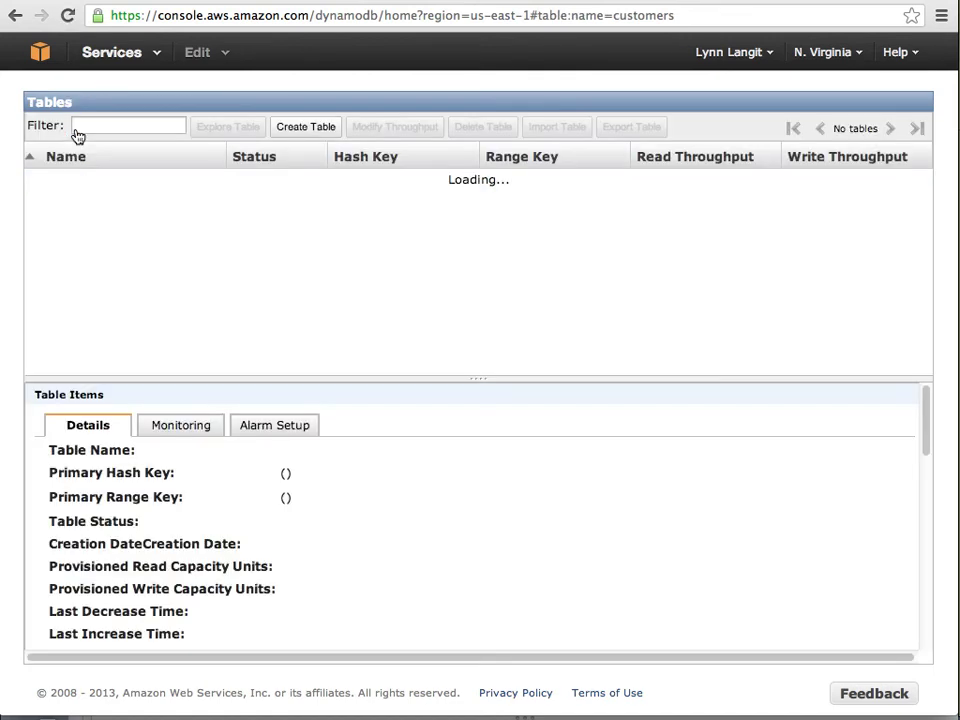
{"action": "left_click", "coordinate": [38, 58]}
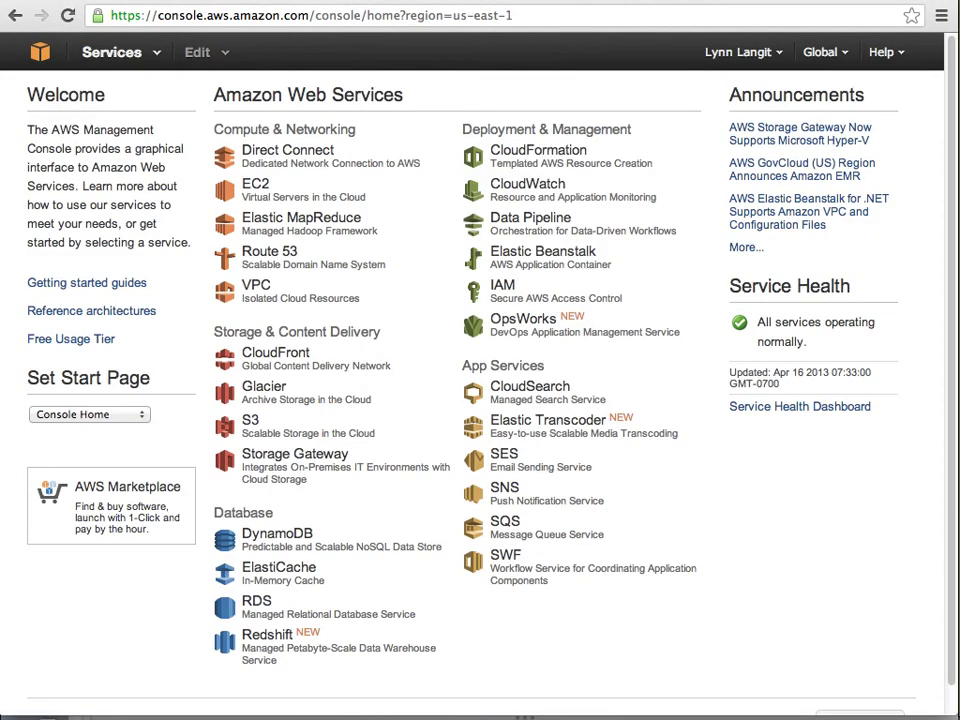
- Start an Elastic MapReduce job flow on Hadoop 1.0.3 with the Word Count (Streaming) sample
{"action": "left_click", "coordinate": [290, 225]}
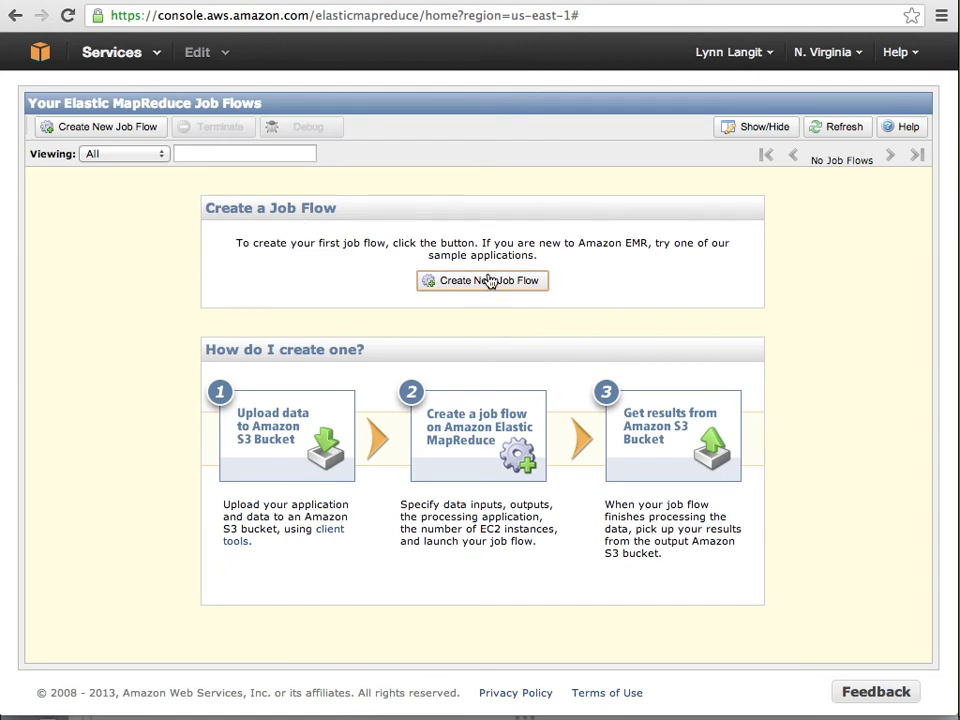
{"action": "left_click", "coordinate": [488, 282]}
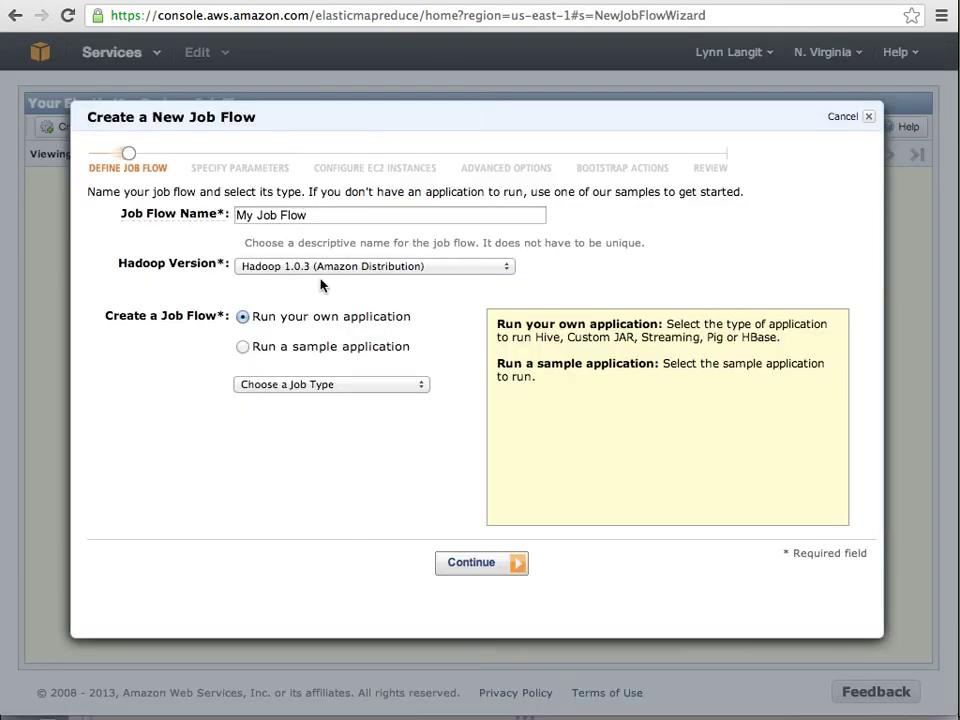
{"action": "left_click", "coordinate": [497, 271]}
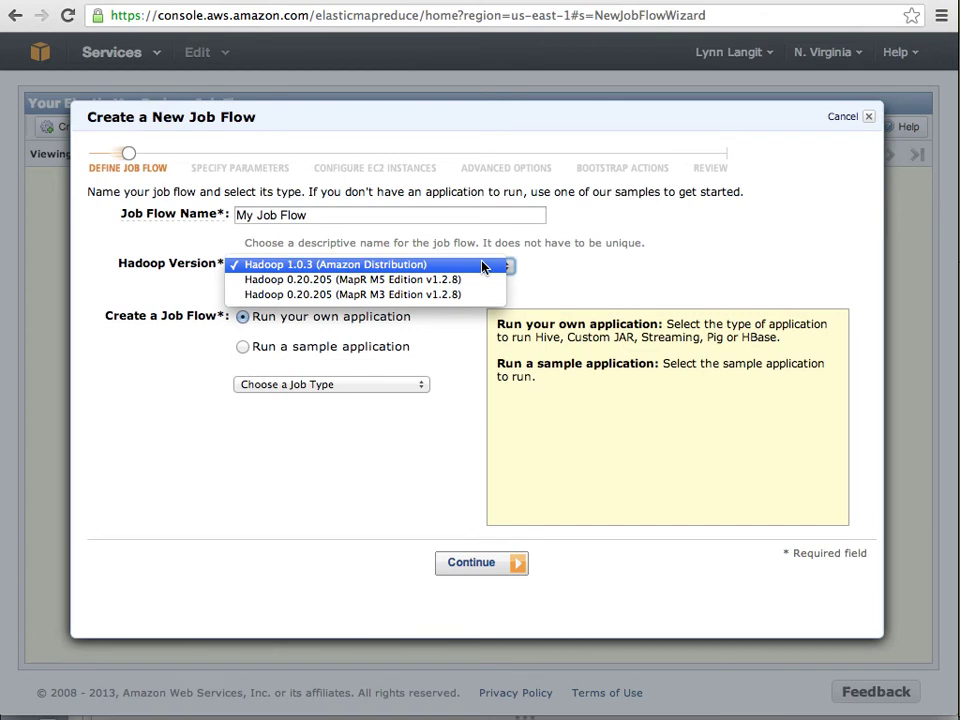
{"action": "left_click", "coordinate": [482, 266]}
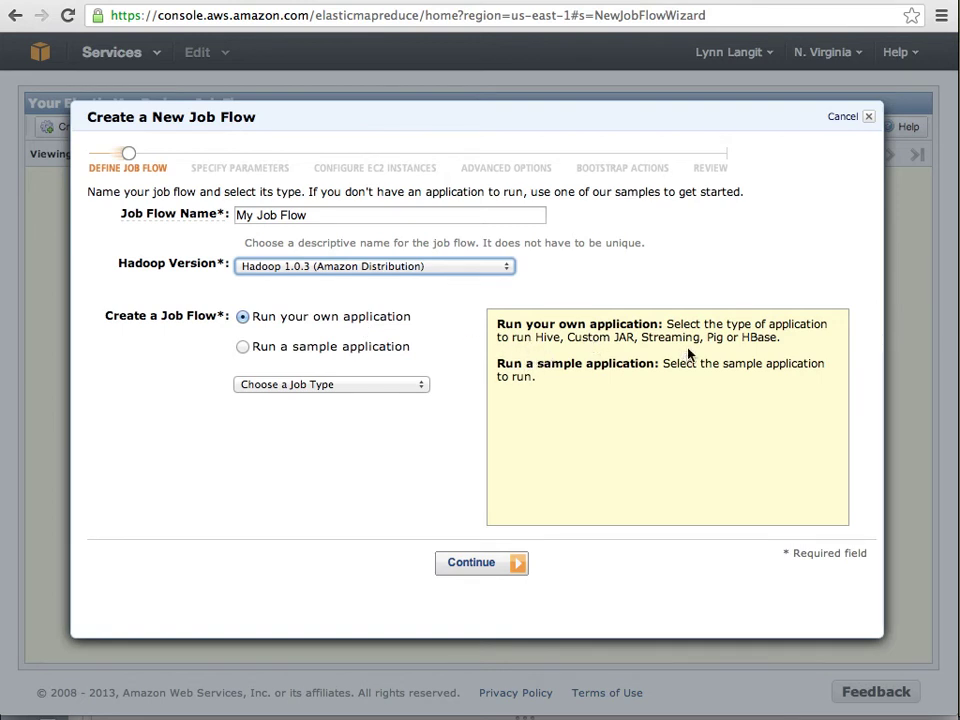
{"action": "left_click", "coordinate": [246, 349]}
{"action": "left_click", "coordinate": [421, 389]}
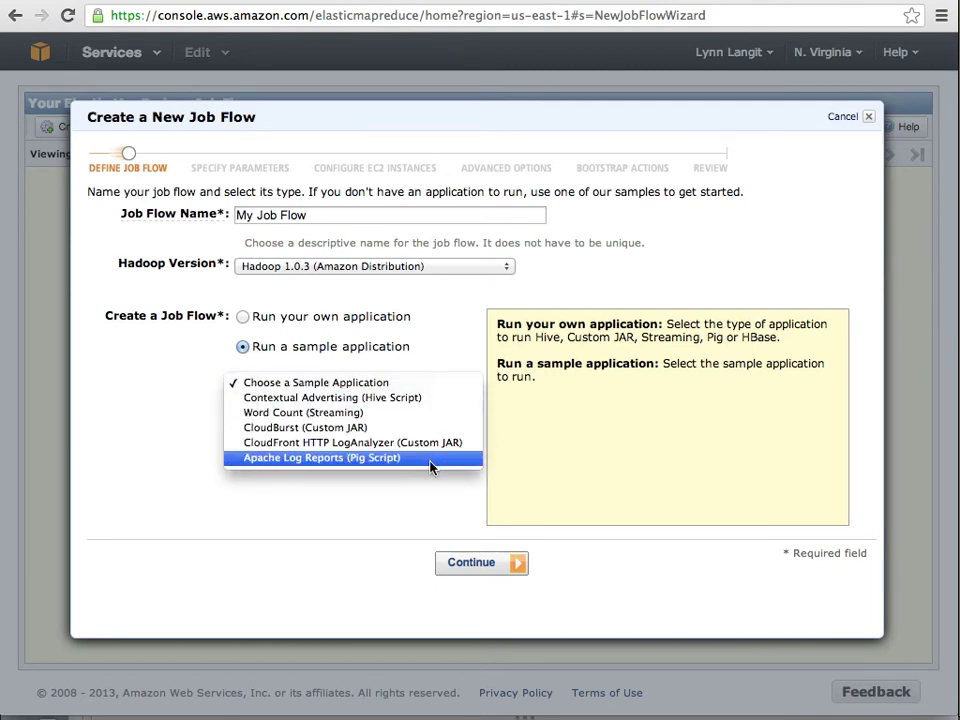
{"action": "left_click", "coordinate": [429, 414]}
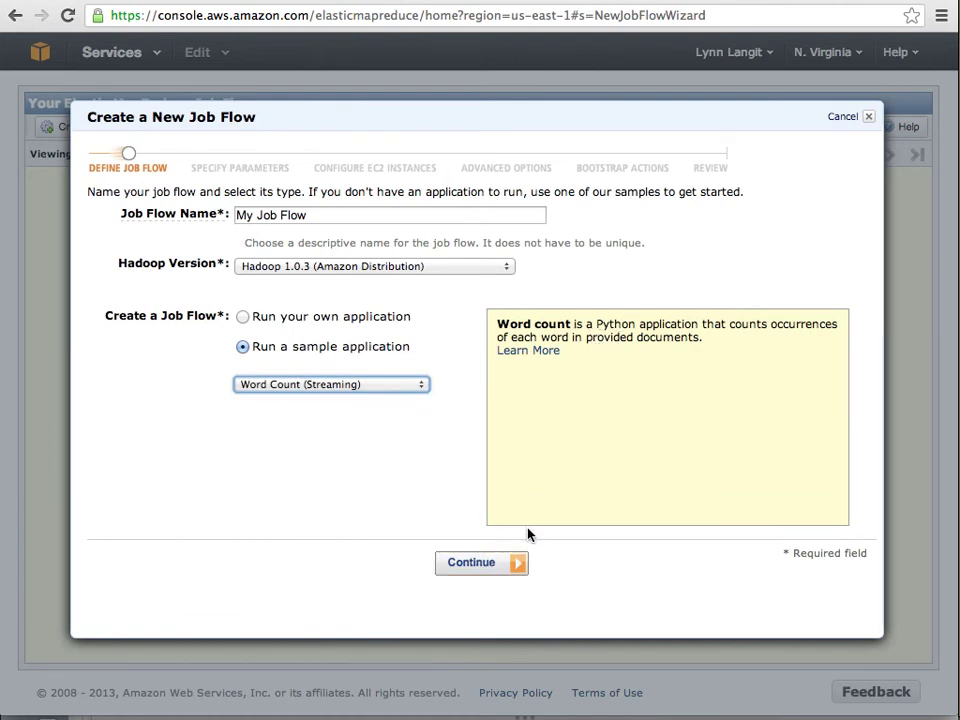
{"action": "left_click", "coordinate": [488, 570]}
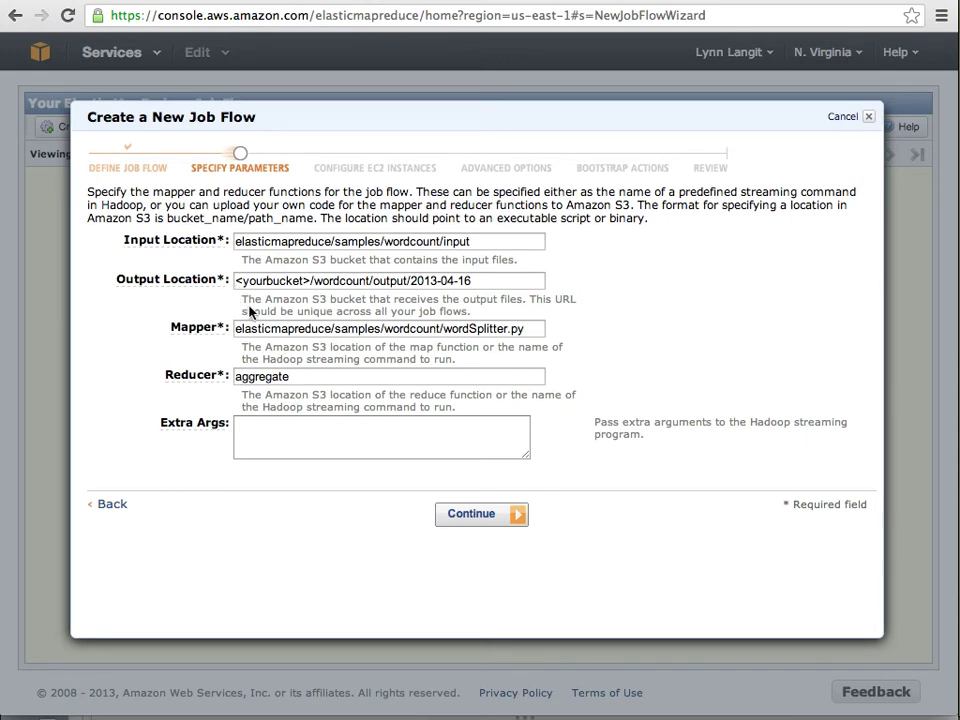
- Change the output location bucket to lynnyoutube (lynnyoutube/wordcount/output/2013-04-16) and continue
{"action": "left_click", "coordinate": [469, 516]}
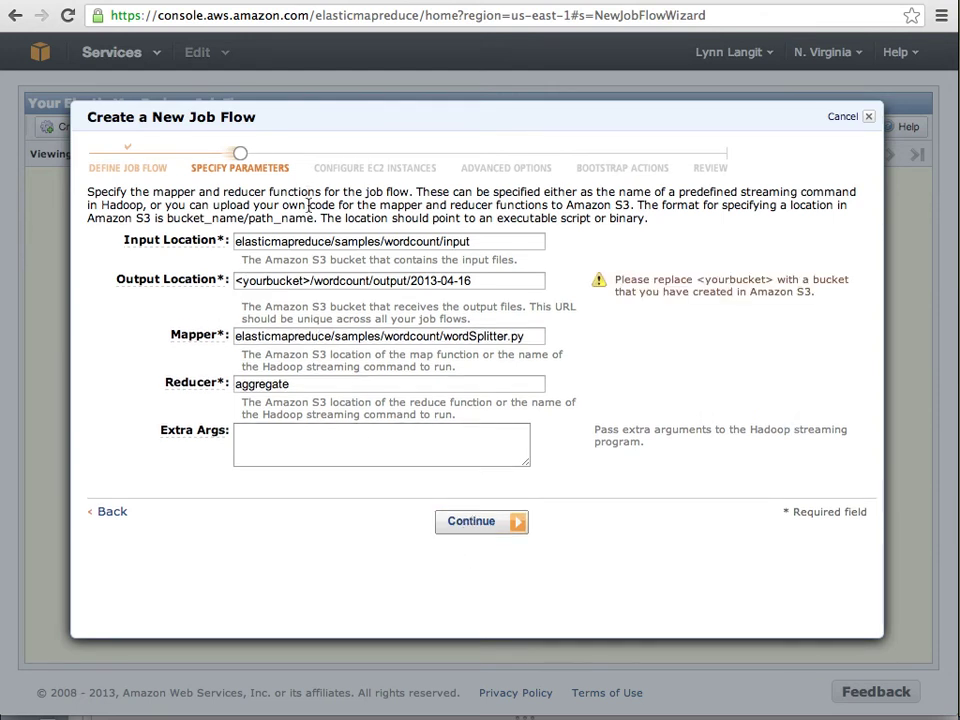
{"action": "left_click", "coordinate": [309, 279]}
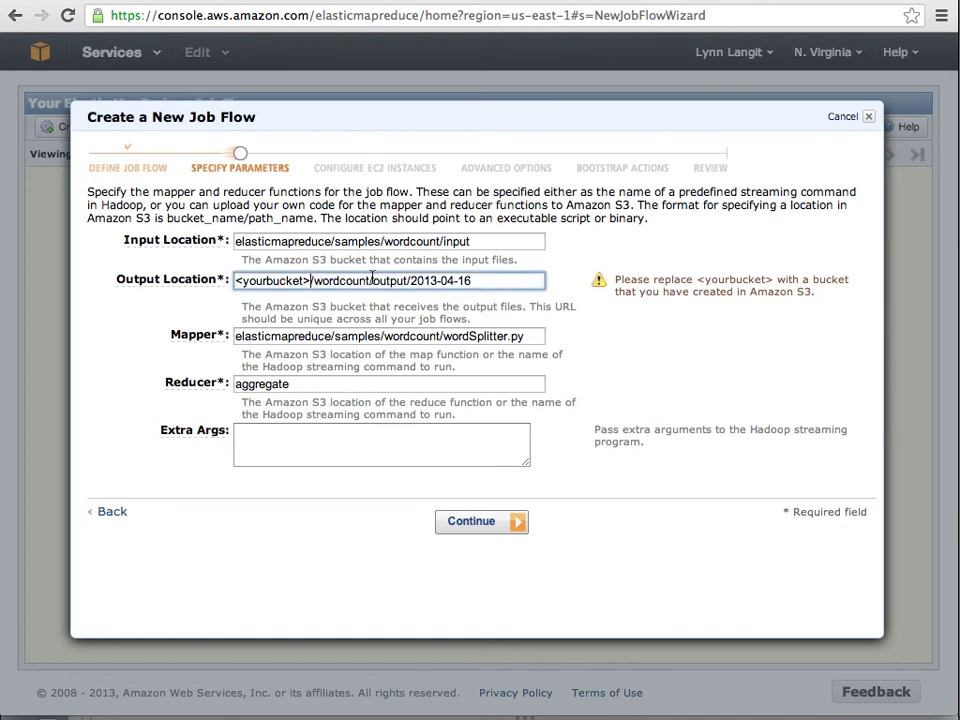
{"action": "key", "text": "BackSpace"}
{"action": "key", "text": "BackSpace"}
{"action": "key", "text": "BackSpace"}
{"action": "key", "text": "BackSpace"}
{"action": "key", "text": "BackSpace"}
{"action": "key", "text": "BackSpace"}
{"action": "key", "text": "BackSpace"}
{"action": "key", "text": "BackSpace"}
{"action": "key", "text": "BackSpace"}
{"action": "key", "text": "BackSpace"}
{"action": "key", "text": "BackSpace"}
{"action": "key", "text": "BackSpace"}
{"action": "key", "text": "BackSpace"}
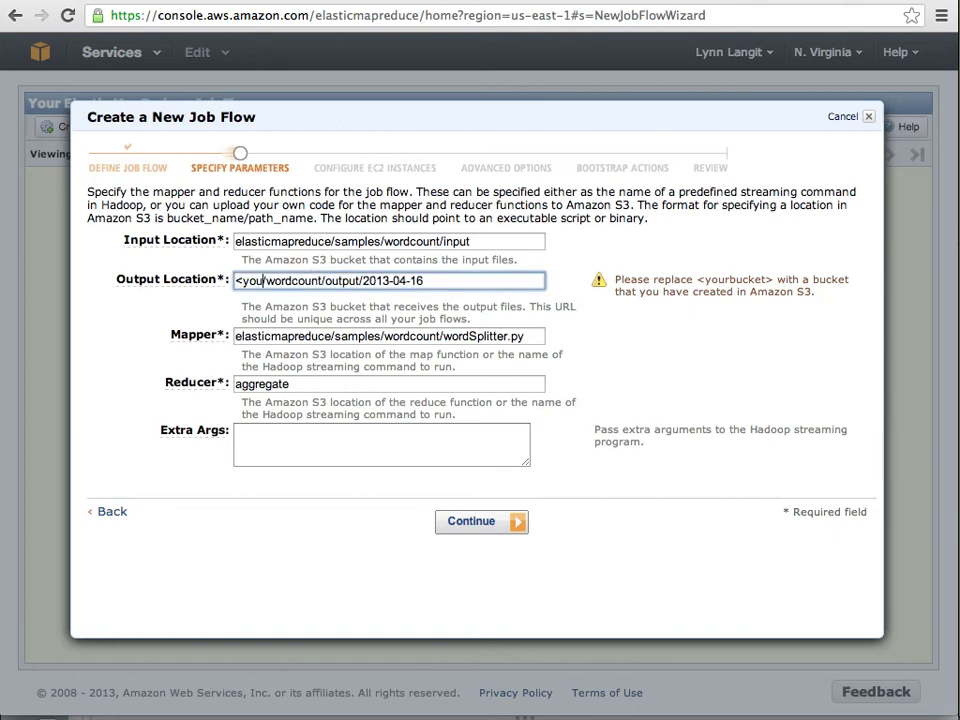
{"action": "type", "text": "lynn"}
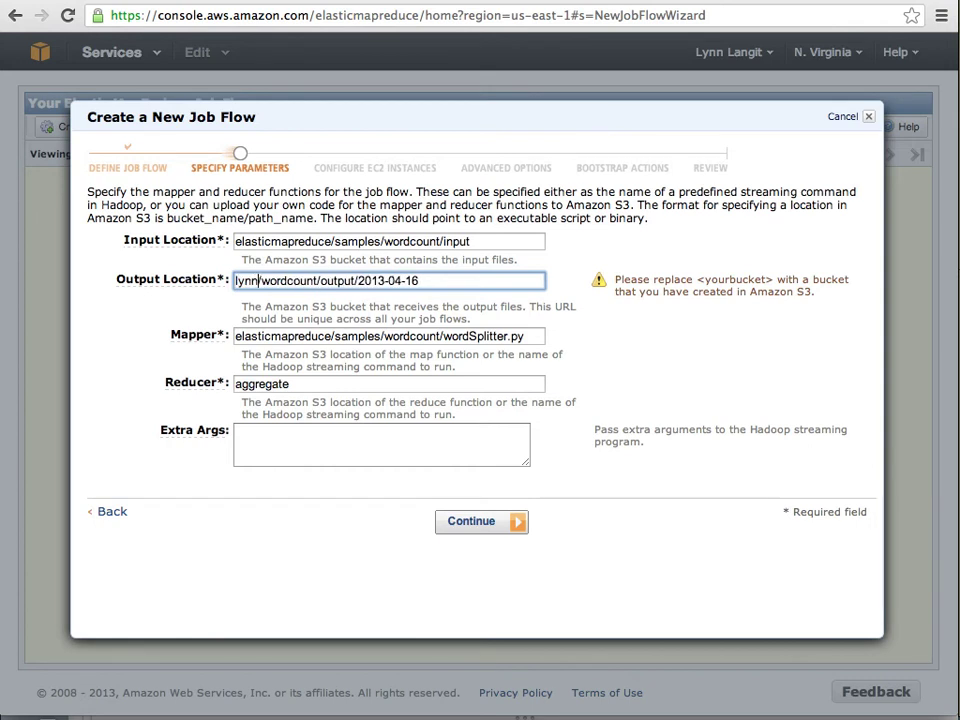
{"action": "type", "text": "tube"}
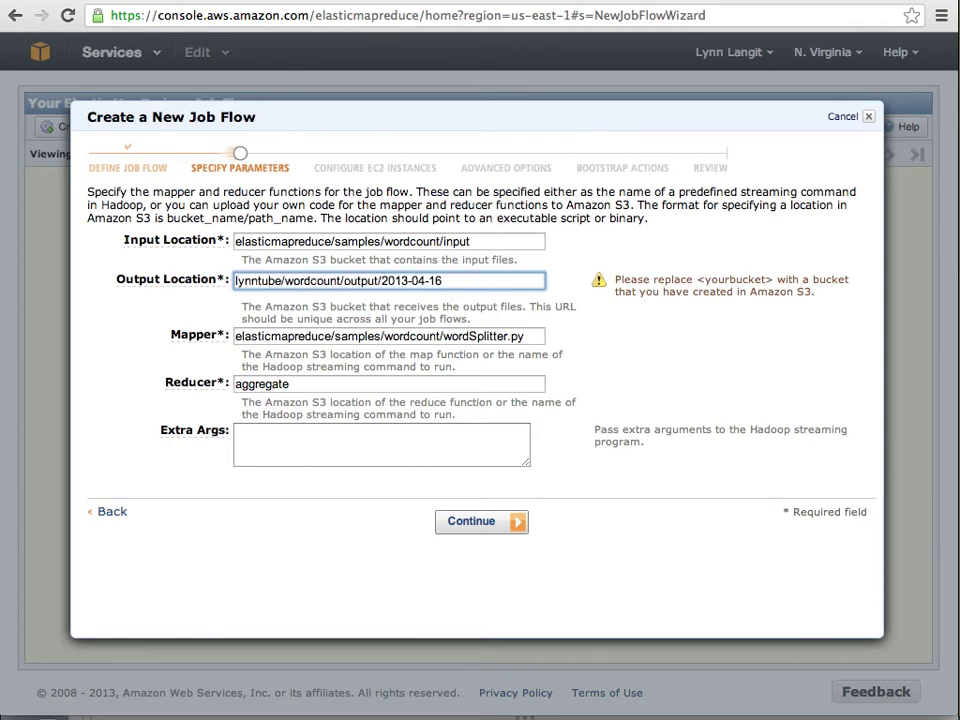
{"action": "key", "text": "BackSpace"}
{"action": "key", "text": "BackSpace"}
{"action": "key", "text": "BackSpace"}
{"action": "key", "text": "BackSpace"}
{"action": "type", "text": "you"}
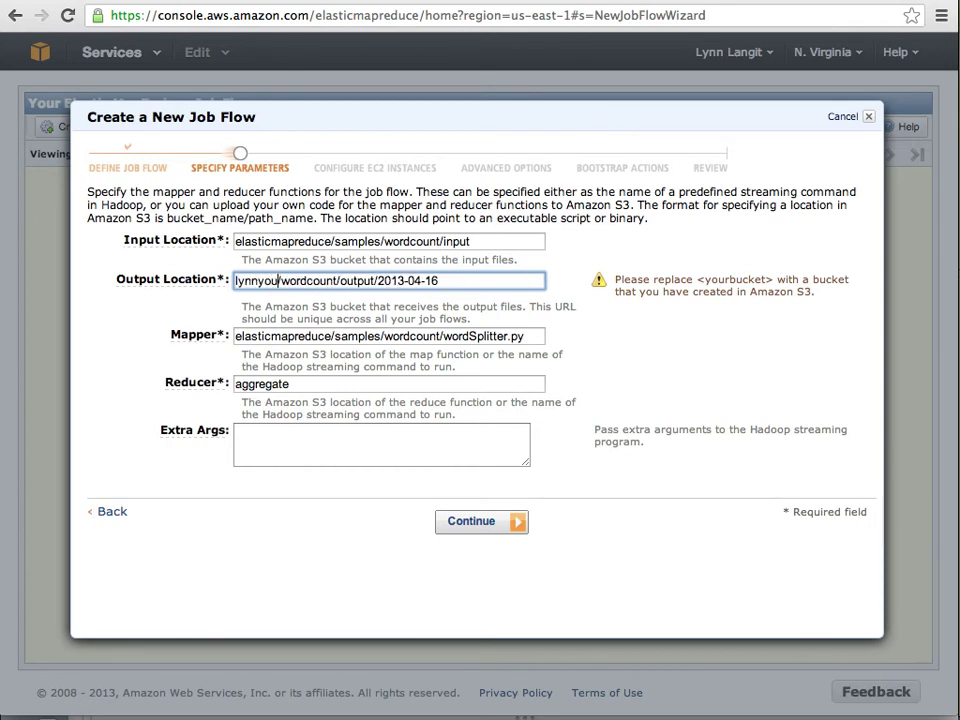
{"action": "type", "text": "tube"}
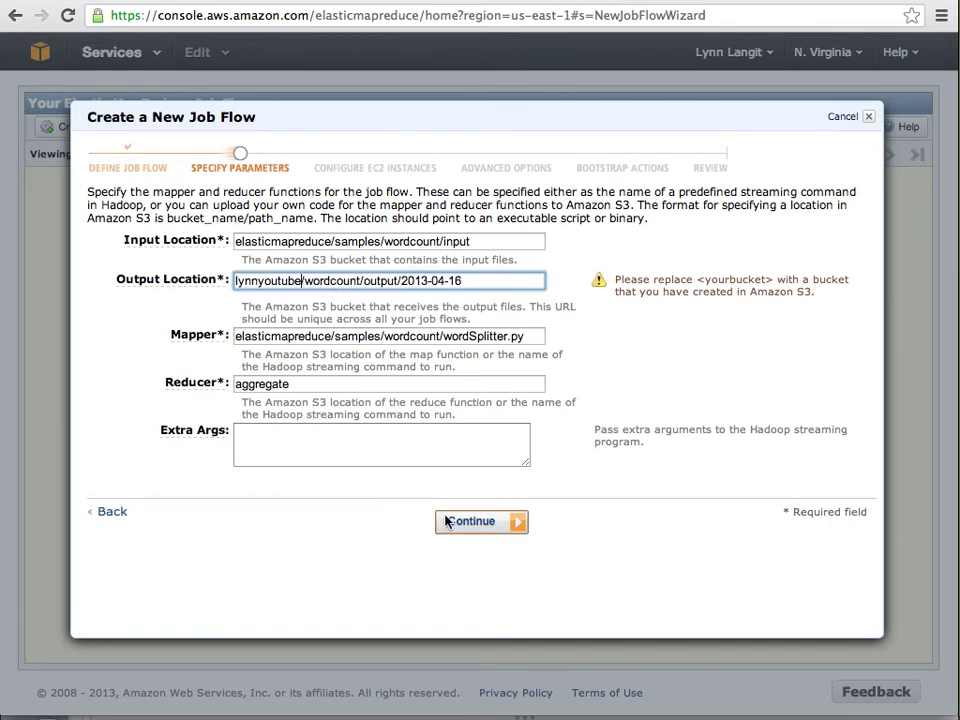
{"action": "left_click", "coordinate": [490, 525]}
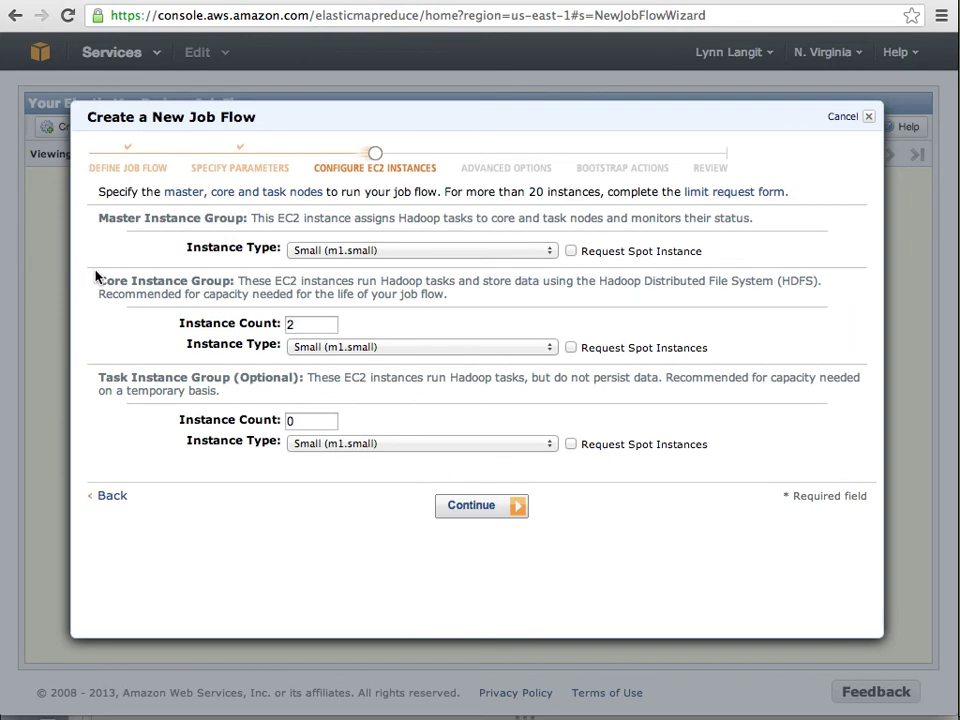
- Keep the m1.small master instance, skip advanced and bootstrap options, then cancel the wizard
{"action": "left_click", "coordinate": [549, 251]}
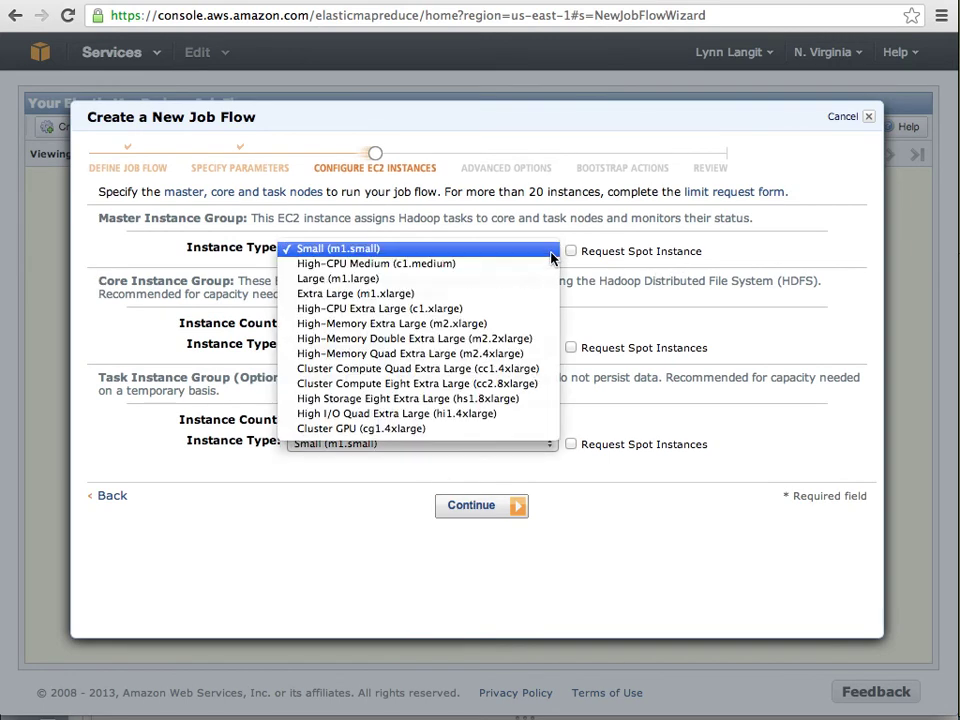
{"action": "left_click", "coordinate": [562, 258]}
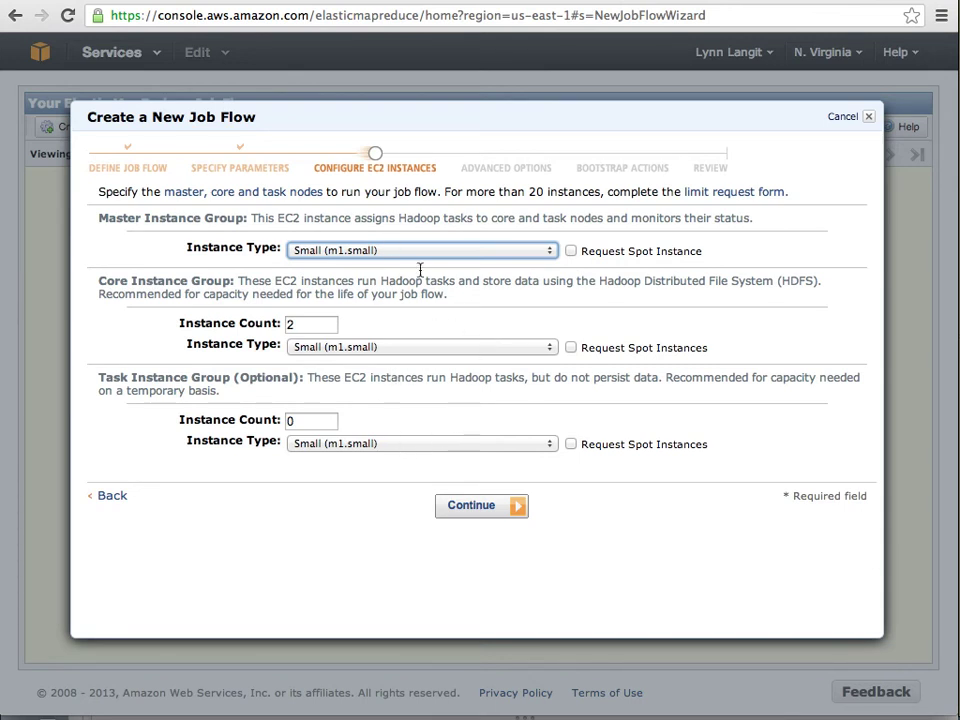
{"action": "left_click", "coordinate": [474, 507]}
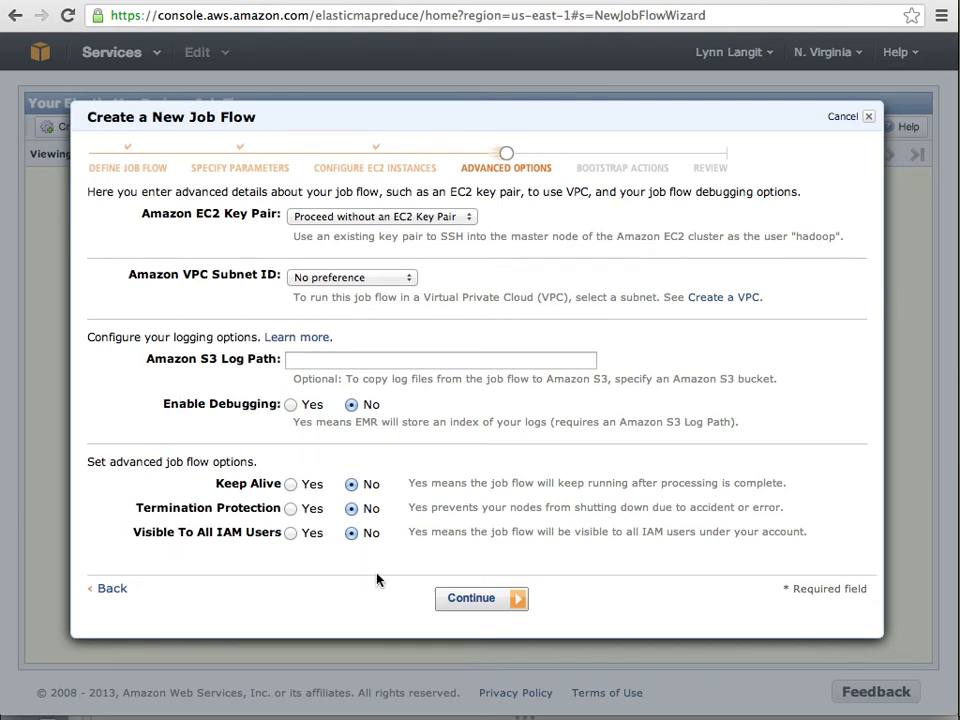
{"action": "left_click", "coordinate": [471, 600]}
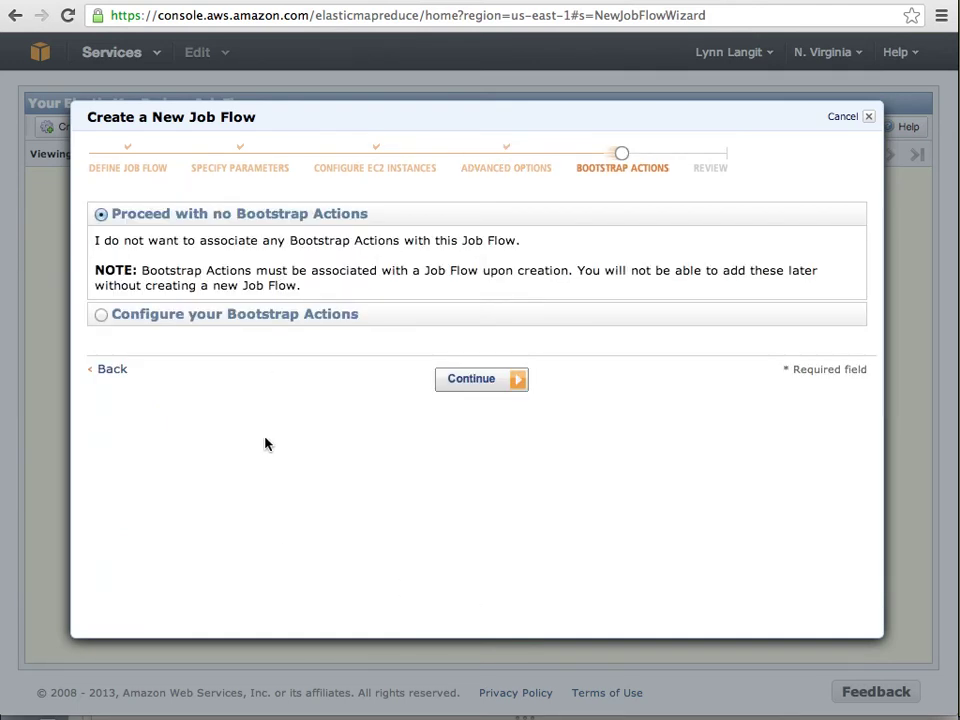
{"action": "left_click", "coordinate": [488, 386]}
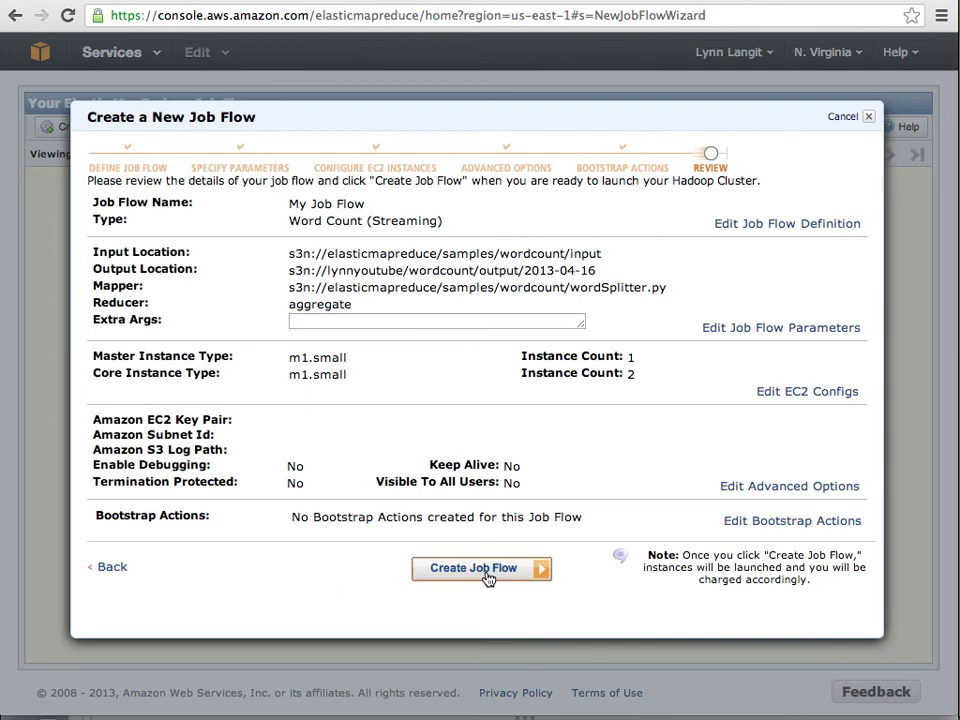
{"action": "left_click", "coordinate": [869, 120]}
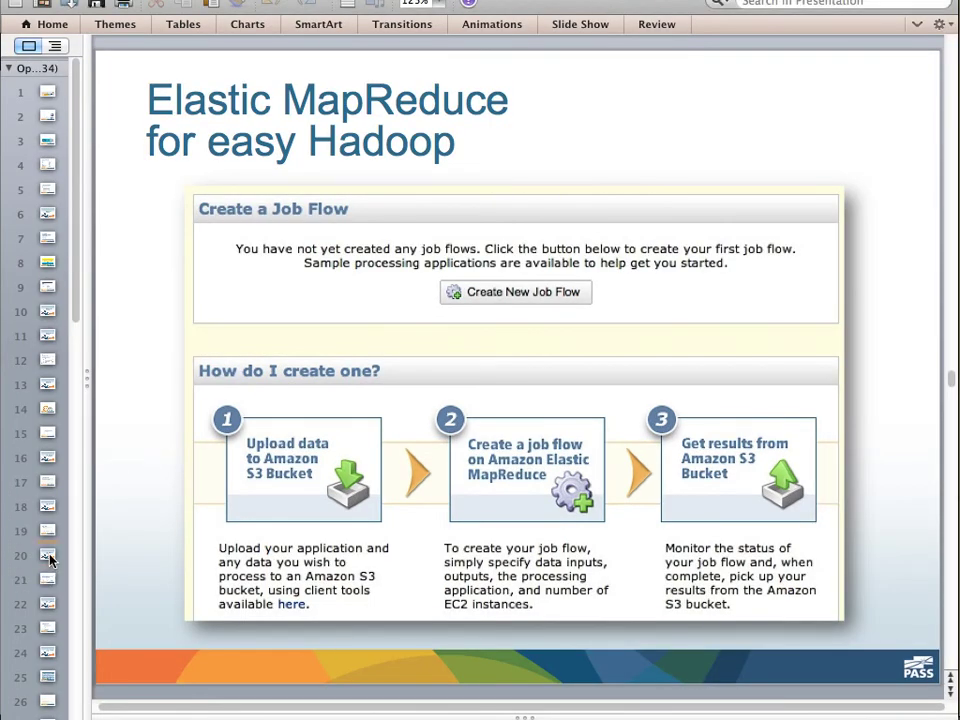
- Advance through the Demo – MapReduce and Data Pipelines slides to slide 22, Demo – Data Pipeline
{"action": "left_click", "coordinate": [48, 556]}
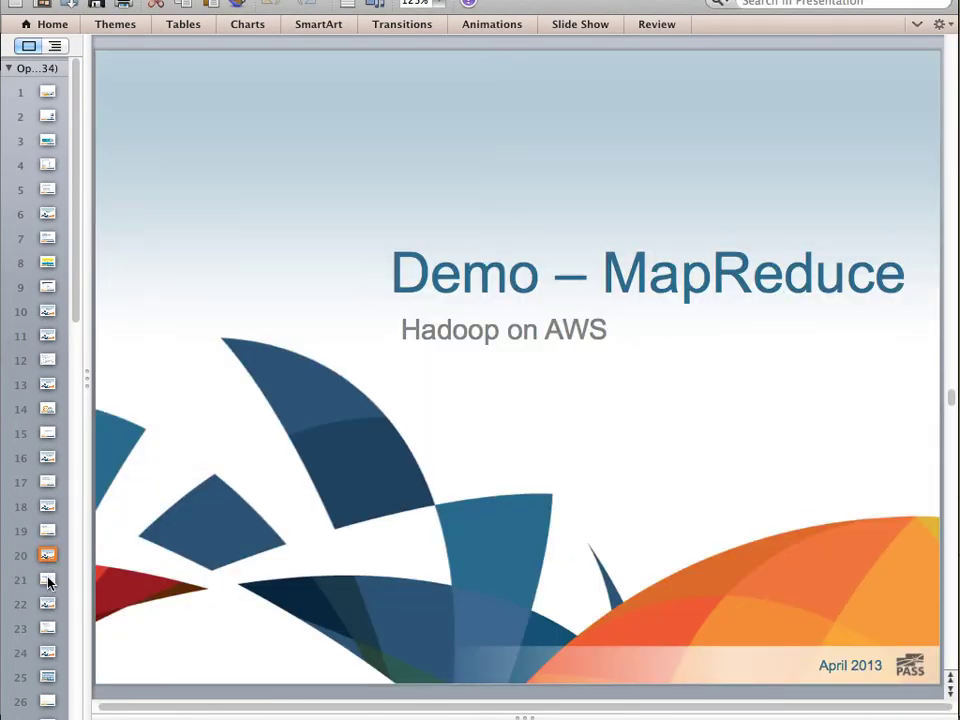
{"action": "left_click", "coordinate": [48, 580]}
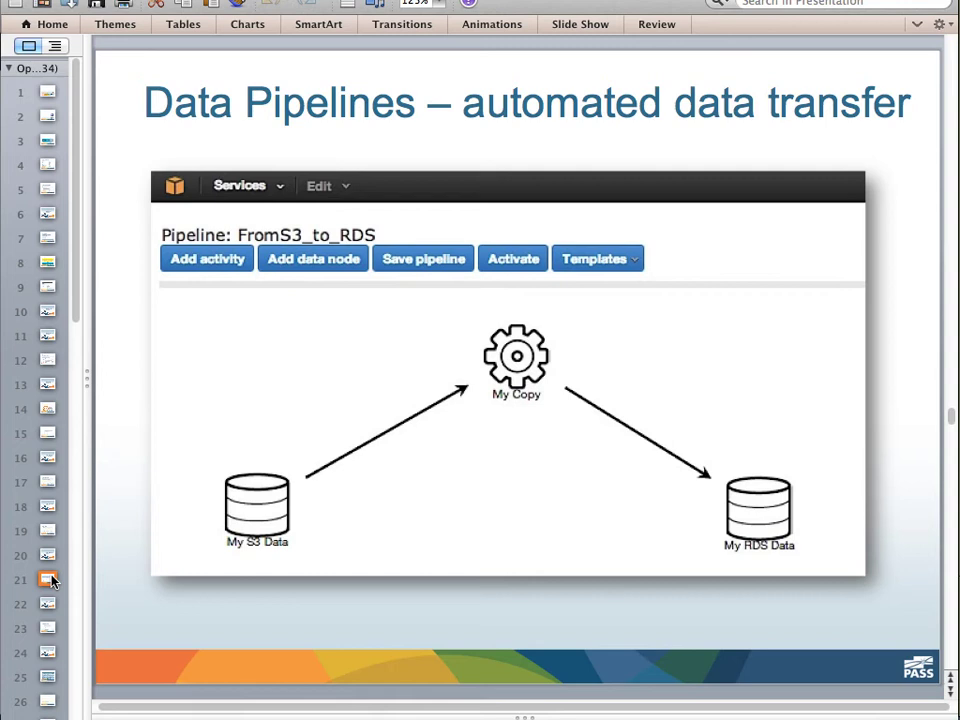
{"action": "left_click", "coordinate": [44, 604]}
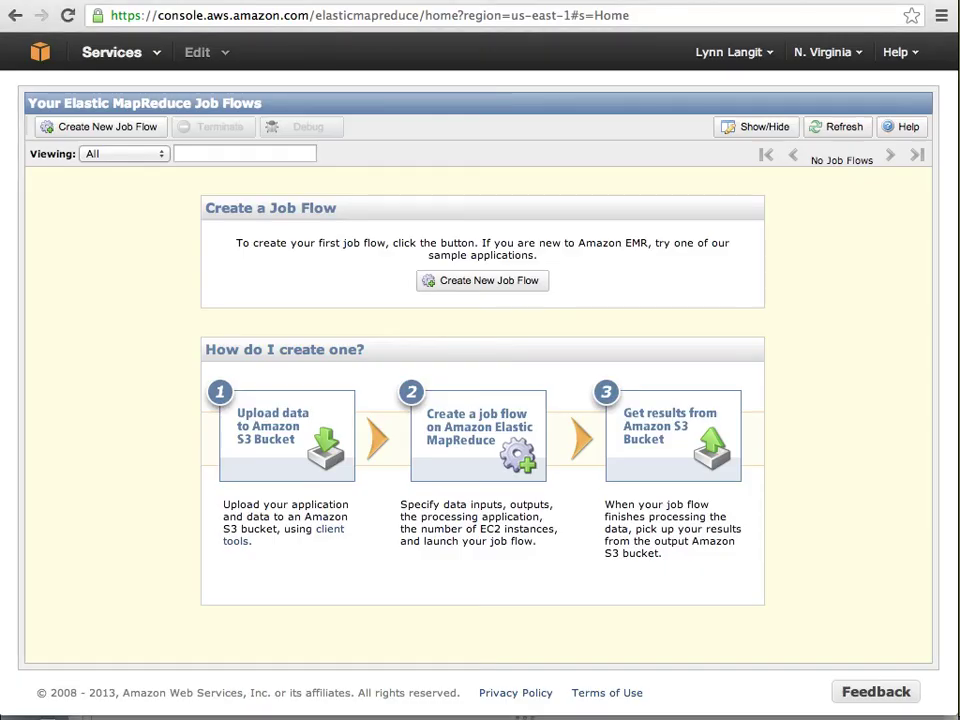
- Go from the AWS services overview to Data Pipeline and start a new pipeline
{"action": "left_click", "coordinate": [36, 53]}
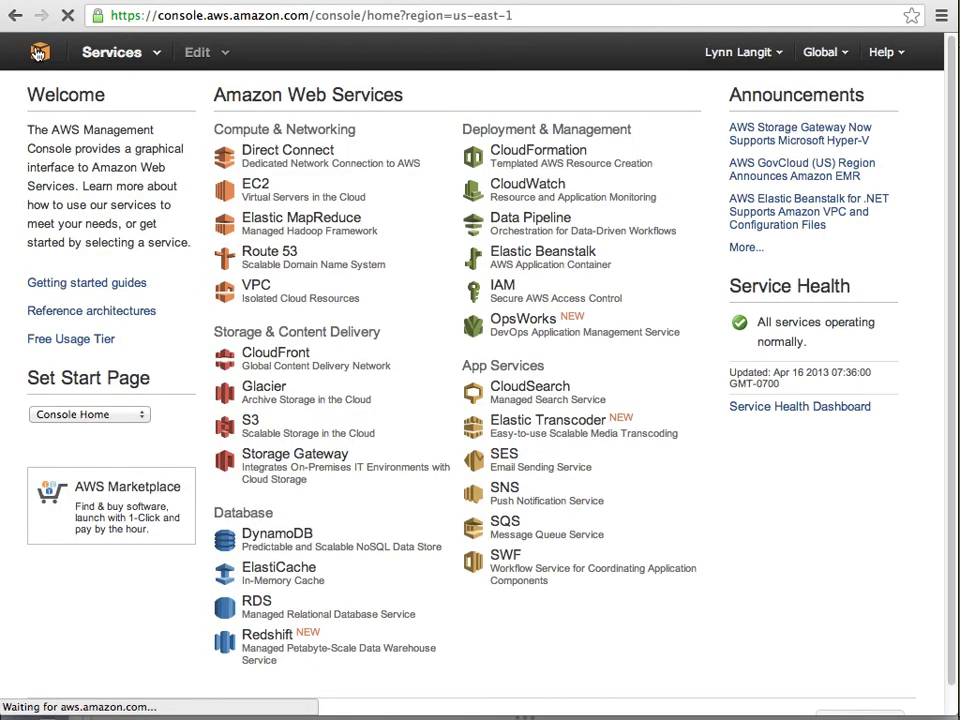
{"action": "left_click", "coordinate": [567, 220]}
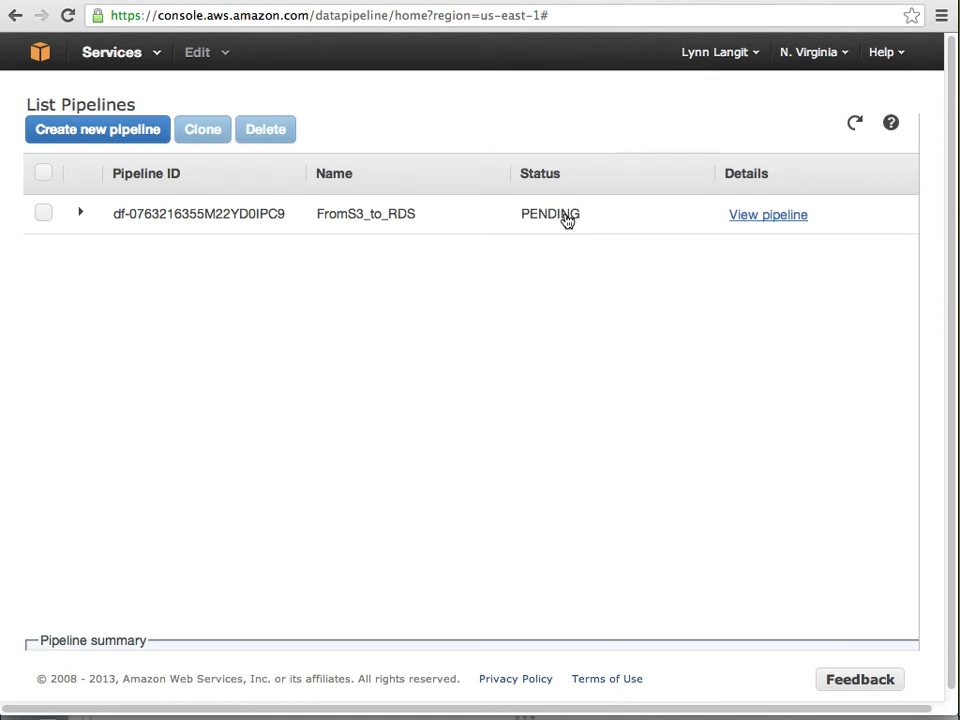
{"action": "left_click", "coordinate": [75, 130]}
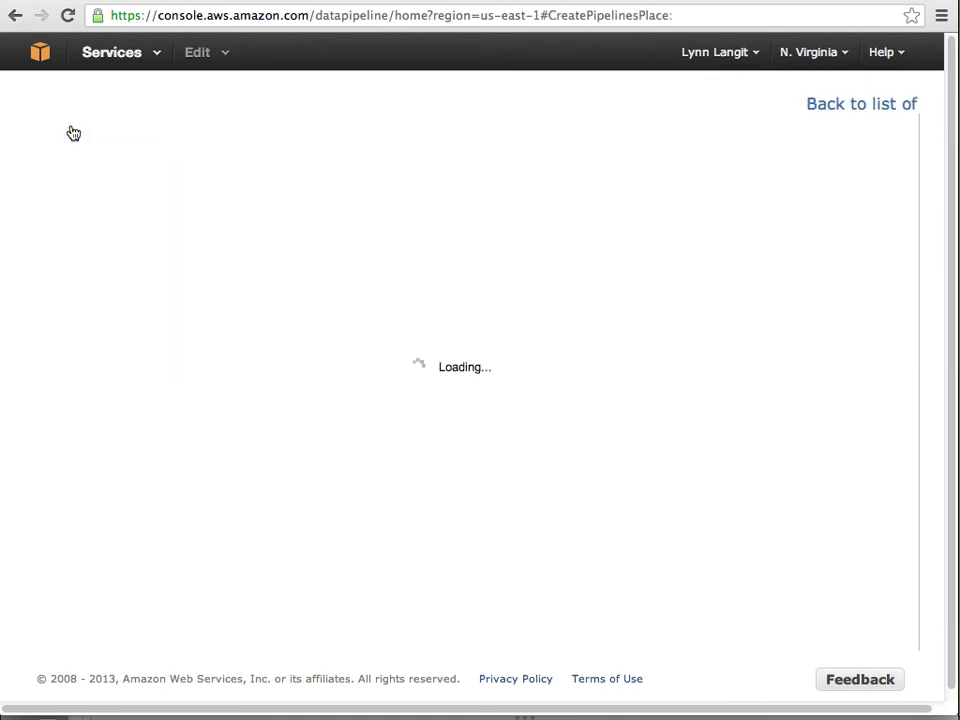
- Name the pipeline 'lynnyouttube' and create it
{"action": "left_click", "coordinate": [294, 211]}
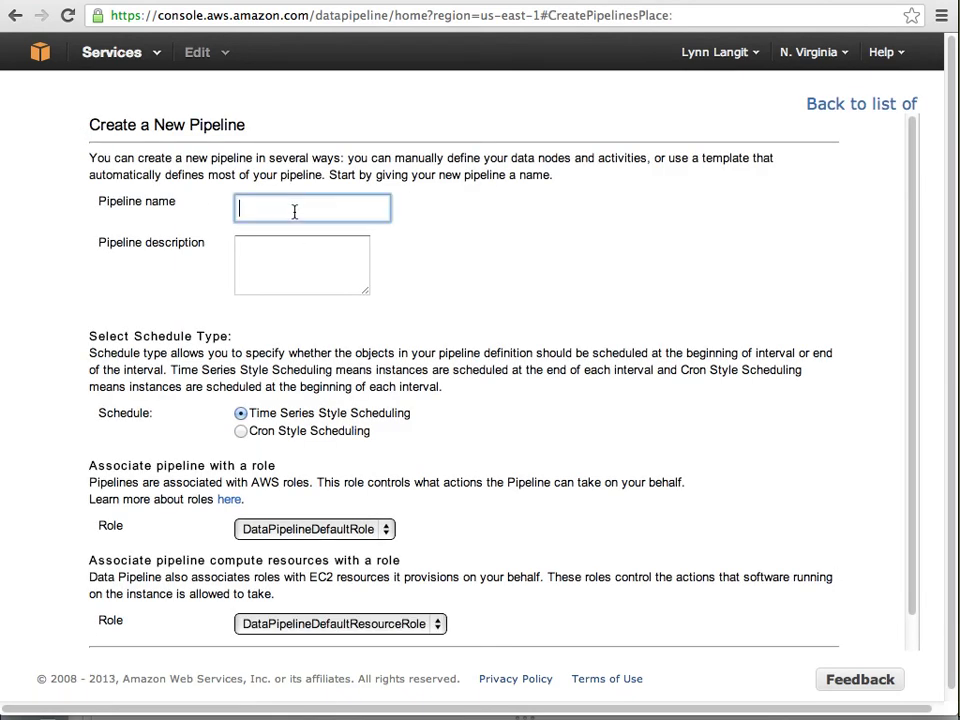
{"action": "type", "text": "lynnyouttube"}
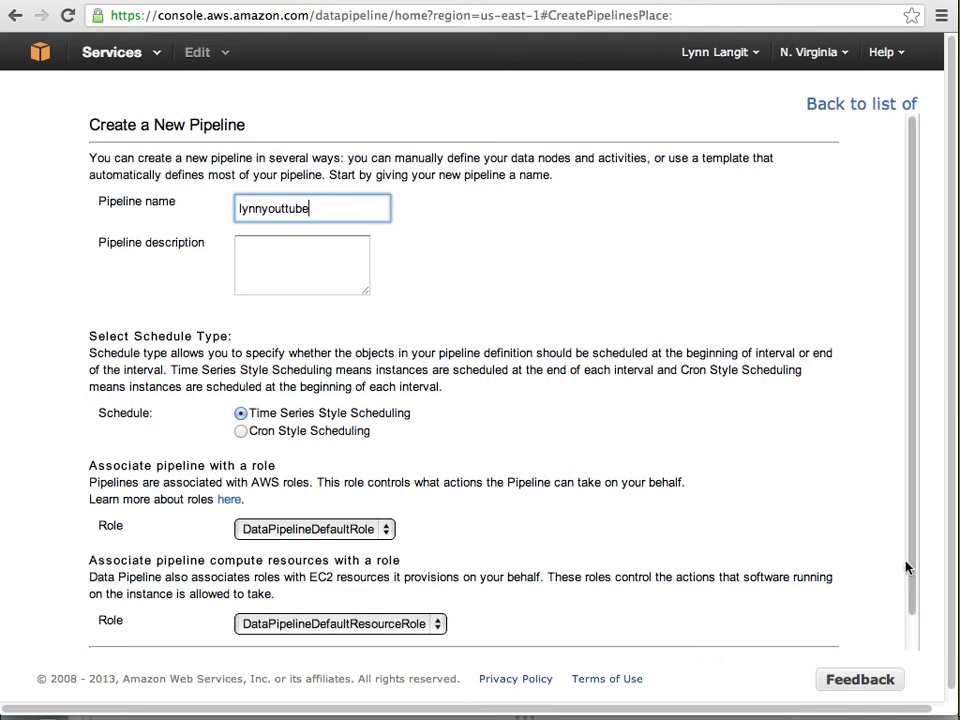
{"action": "scroll", "coordinate": [855, 600], "scroll_direction": "down", "scroll_amount": 1}
{"action": "left_click", "coordinate": [719, 636]}
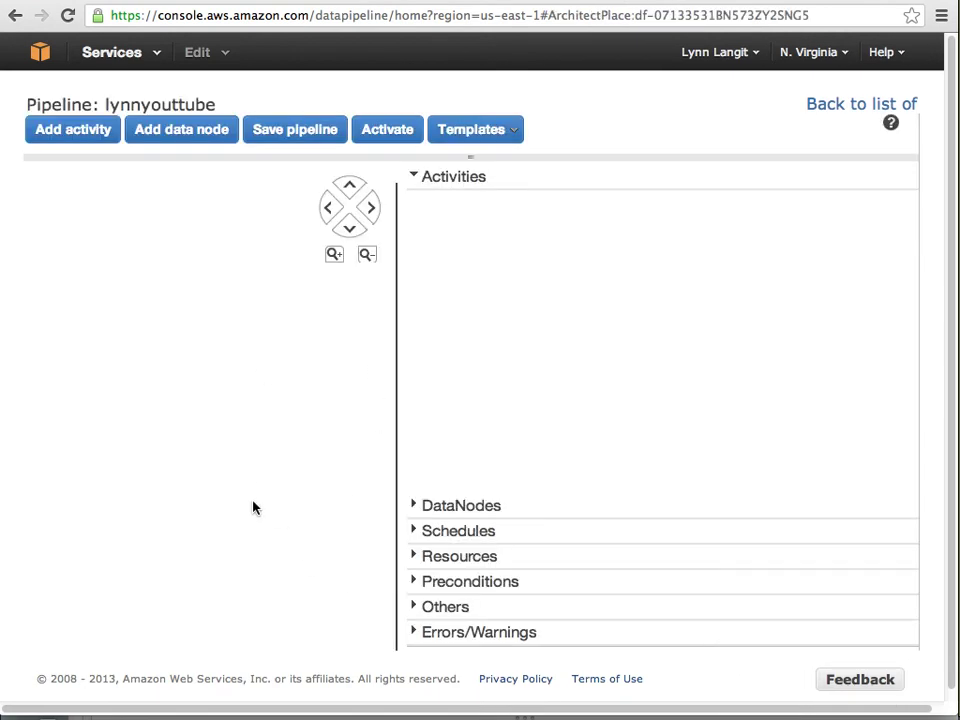
- Load the Copy S3 to RDS template, zoom the diagram to fit, and inspect My Copy's data nodes
{"action": "left_click", "coordinate": [514, 131]}
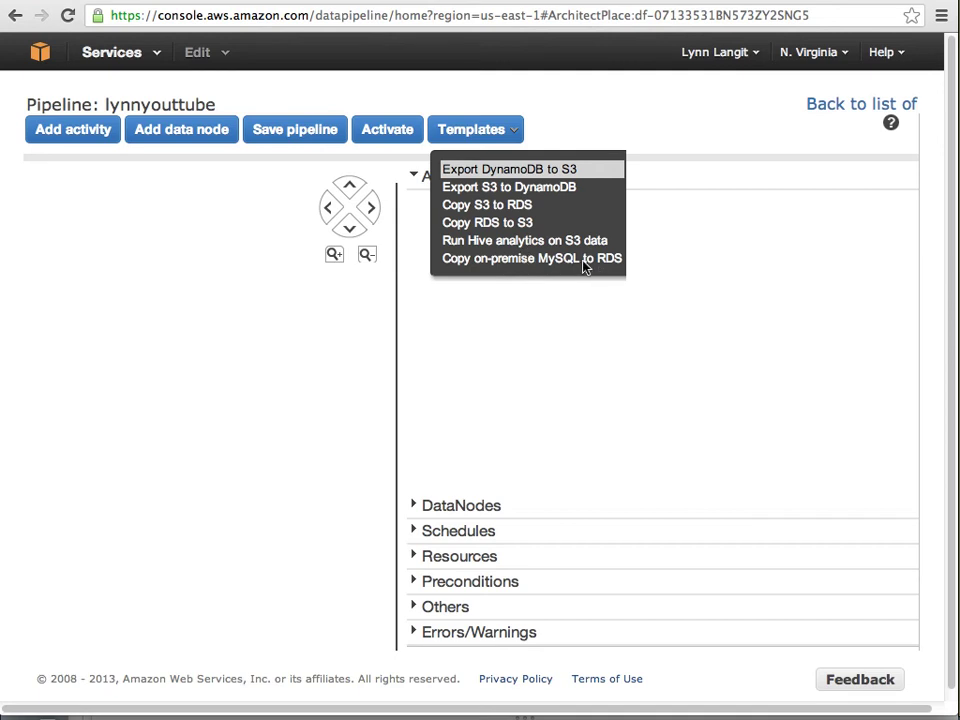
{"action": "left_click", "coordinate": [474, 206]}
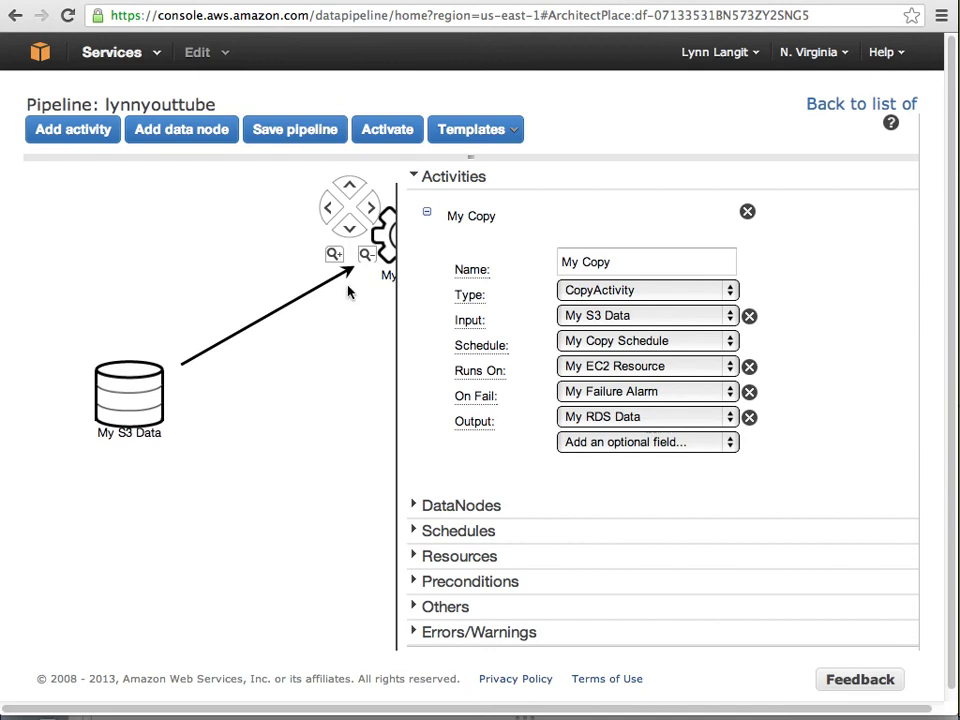
{"action": "left_click", "coordinate": [367, 255]}
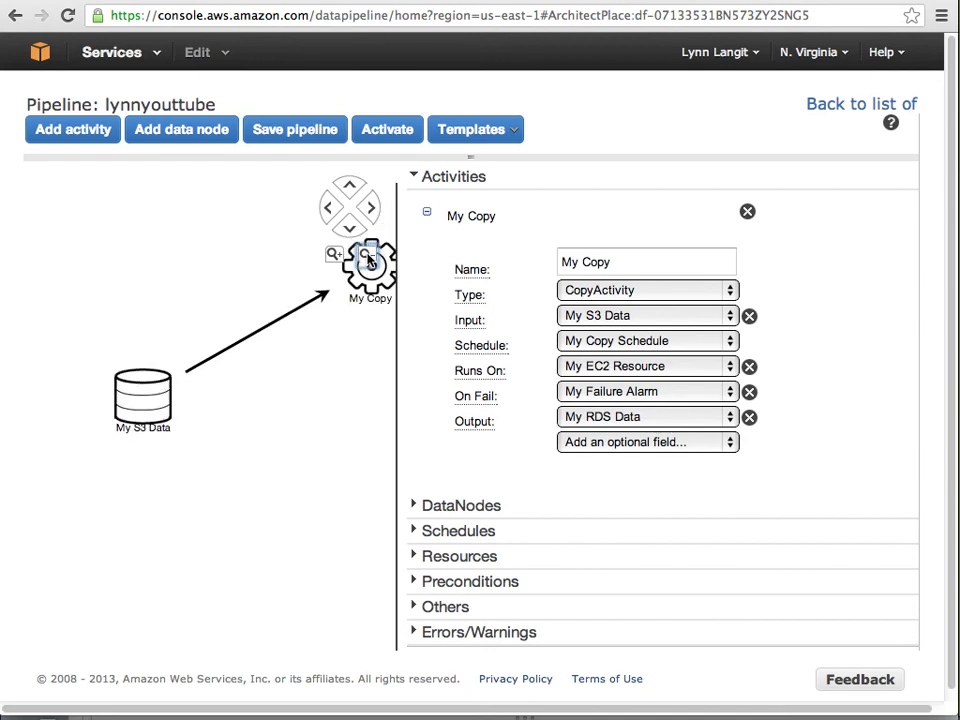
{"action": "left_click", "coordinate": [367, 255]}
{"action": "left_click", "coordinate": [367, 255]}
{"action": "left_click", "coordinate": [367, 255]}
{"action": "left_click", "coordinate": [367, 255]}
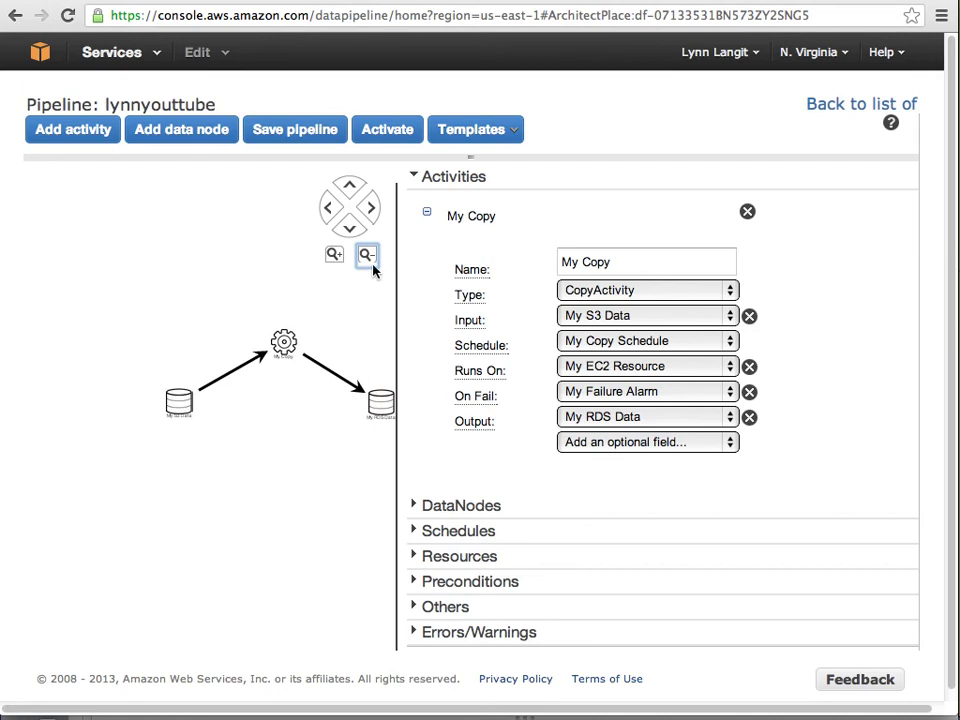
{"action": "left_click", "coordinate": [286, 343]}
{"action": "left_click", "coordinate": [414, 507]}
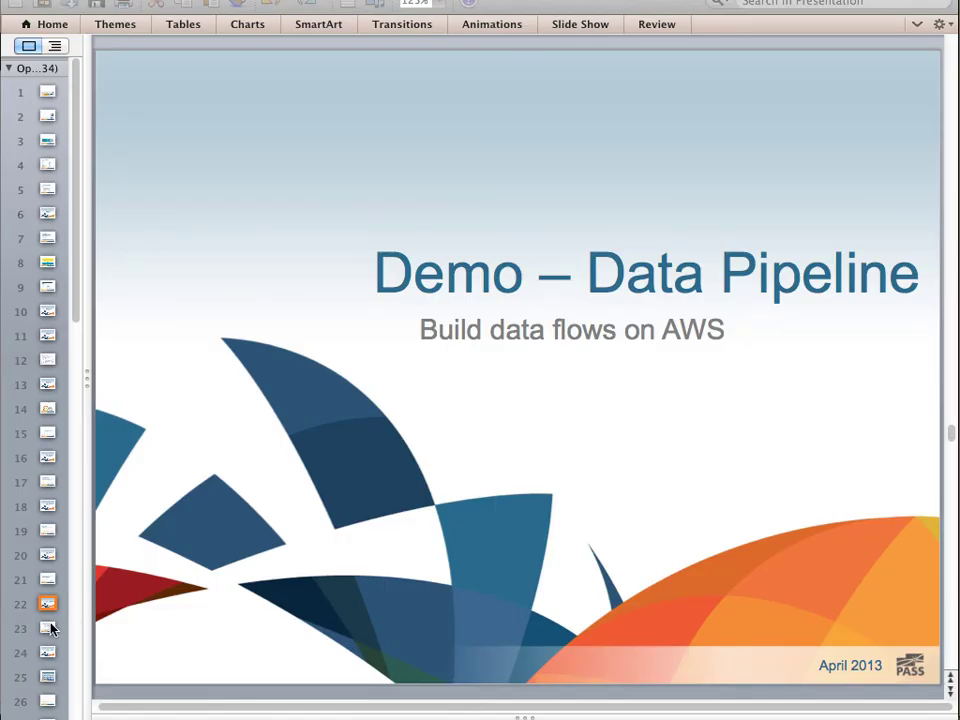
- Advance through the Elastic Beanstalk and Demo – Beanstalk slides to slide 25, Demo – AWS SDK
{"action": "left_click", "coordinate": [47, 628]}
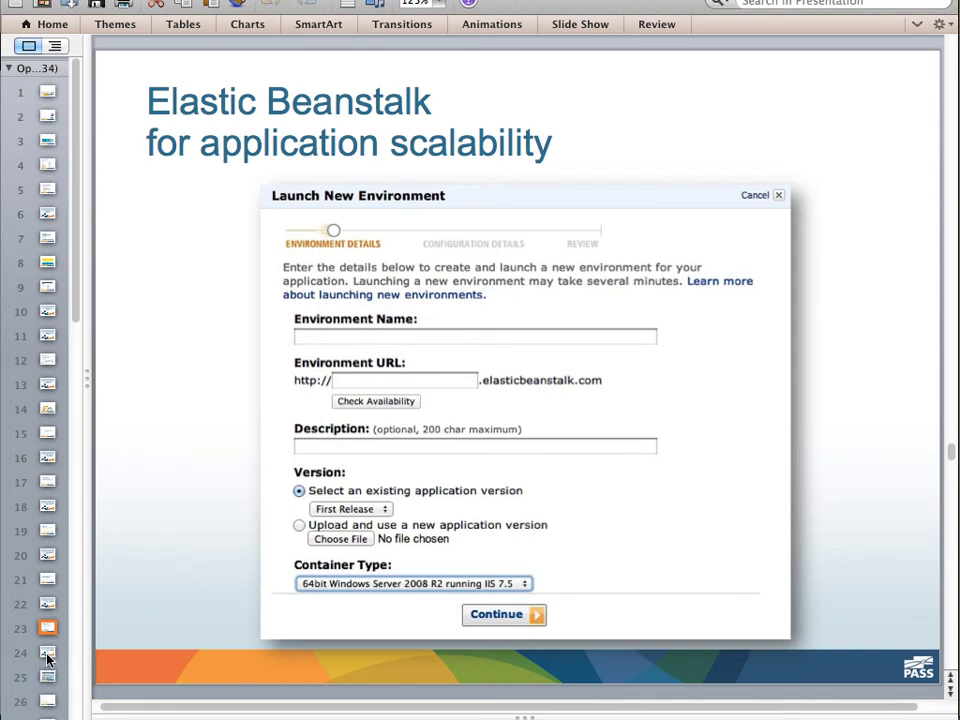
{"action": "left_click", "coordinate": [47, 655]}
{"action": "key", "text": "Down"}
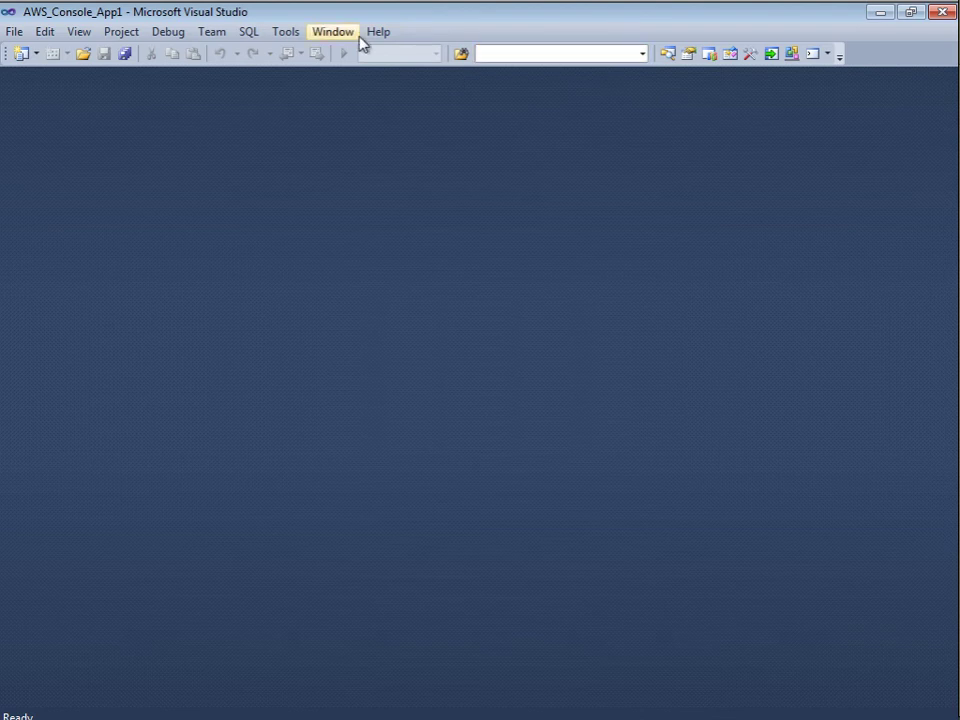
- Create a Visual C# AWS Console Project named AWS_Console_App2 using the existing AWS credentials
{"action": "left_click", "coordinate": [13, 31]}
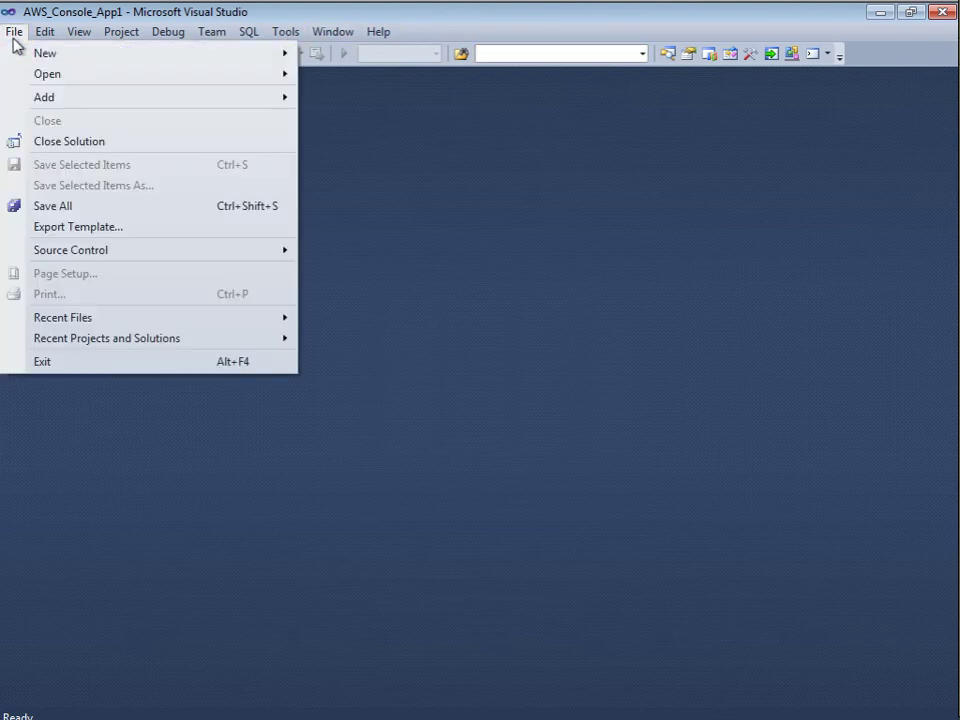
{"action": "mouse_move", "coordinate": [21, 56]}
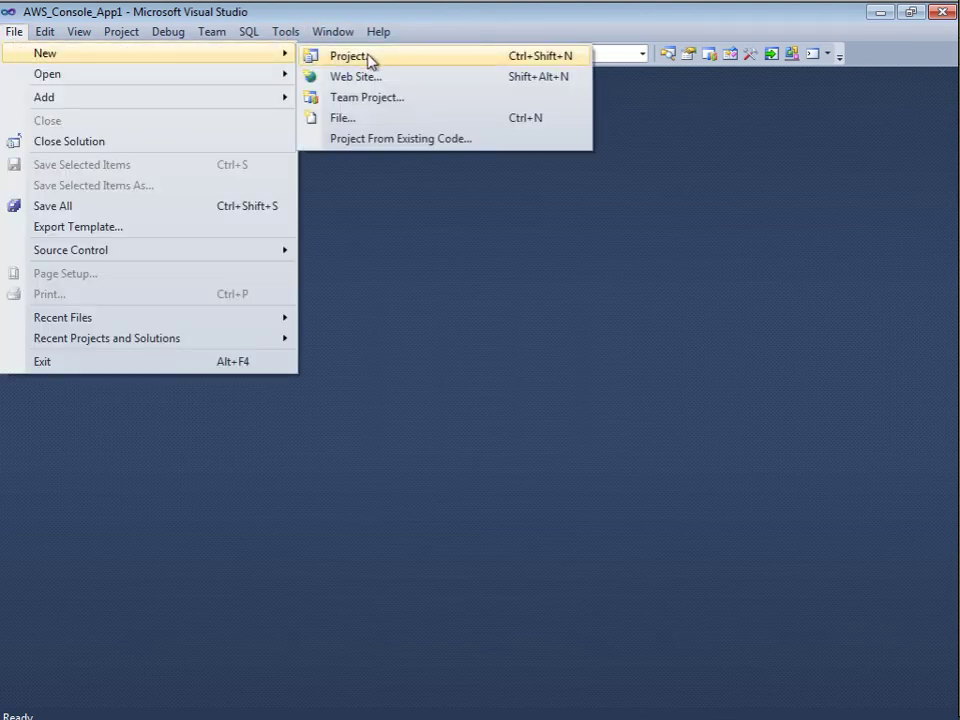
{"action": "left_click", "coordinate": [369, 58]}
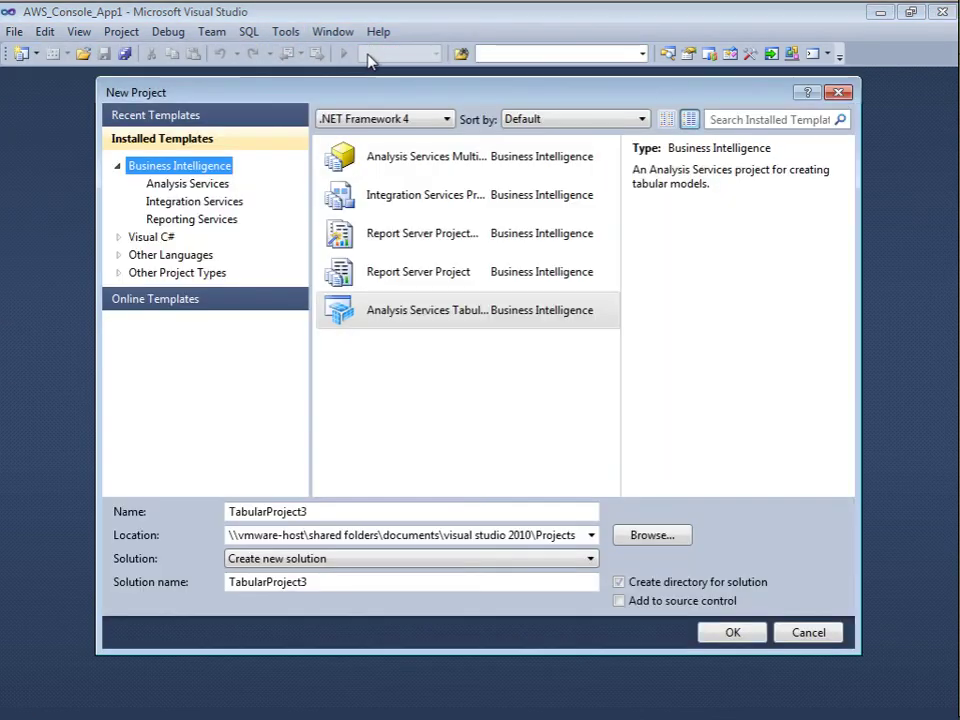
{"action": "left_click", "coordinate": [119, 255]}
{"action": "left_click", "coordinate": [119, 237]}
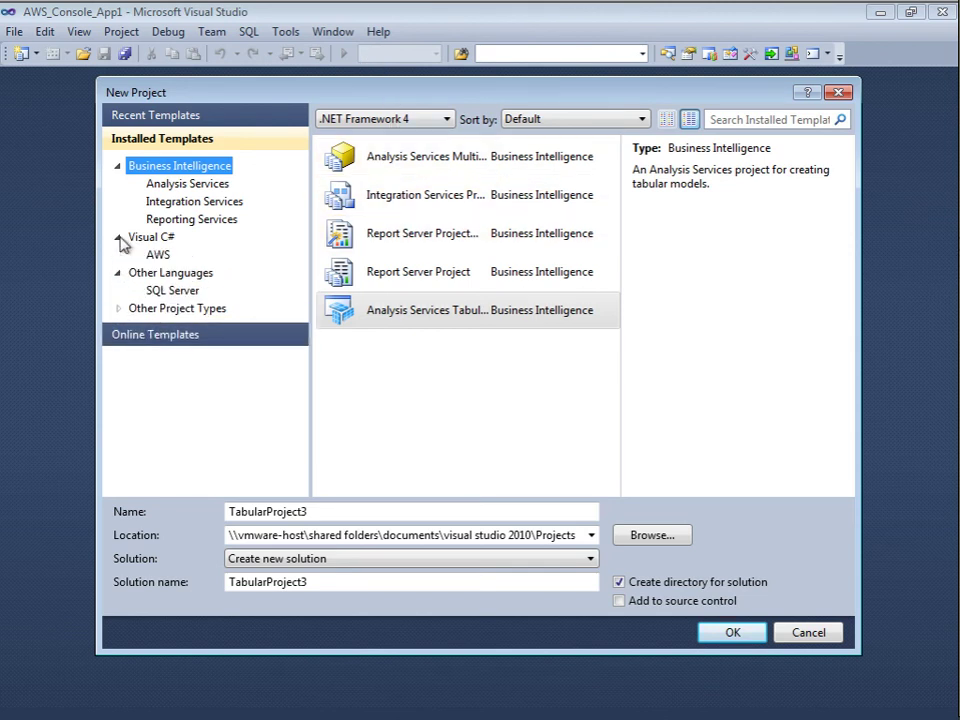
{"action": "left_click", "coordinate": [160, 256]}
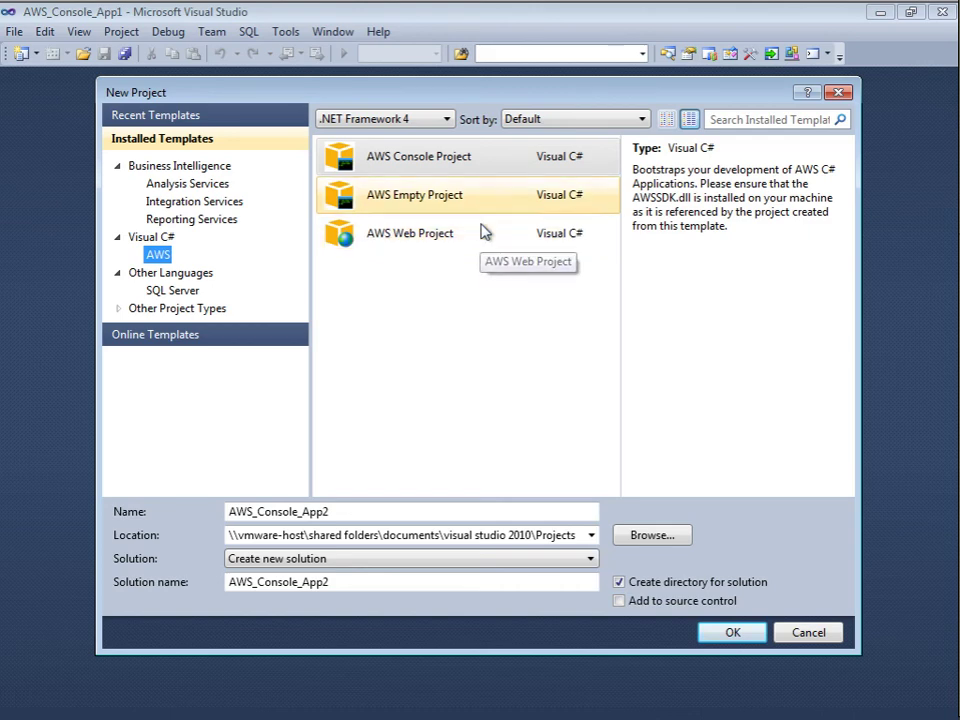
{"action": "left_click", "coordinate": [724, 636]}
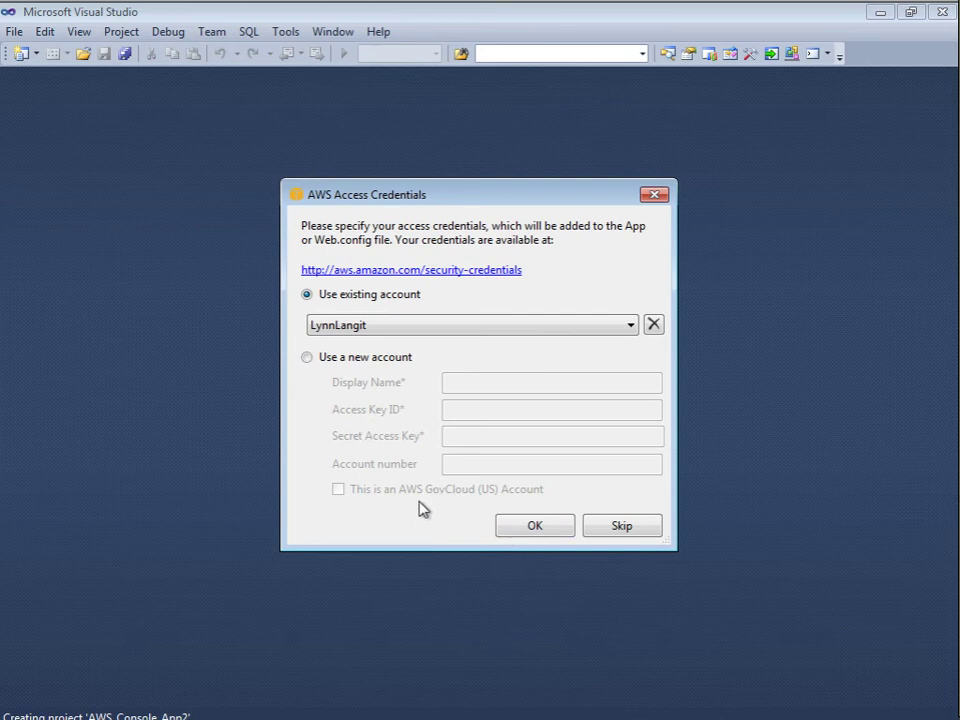
{"action": "left_click", "coordinate": [530, 524]}
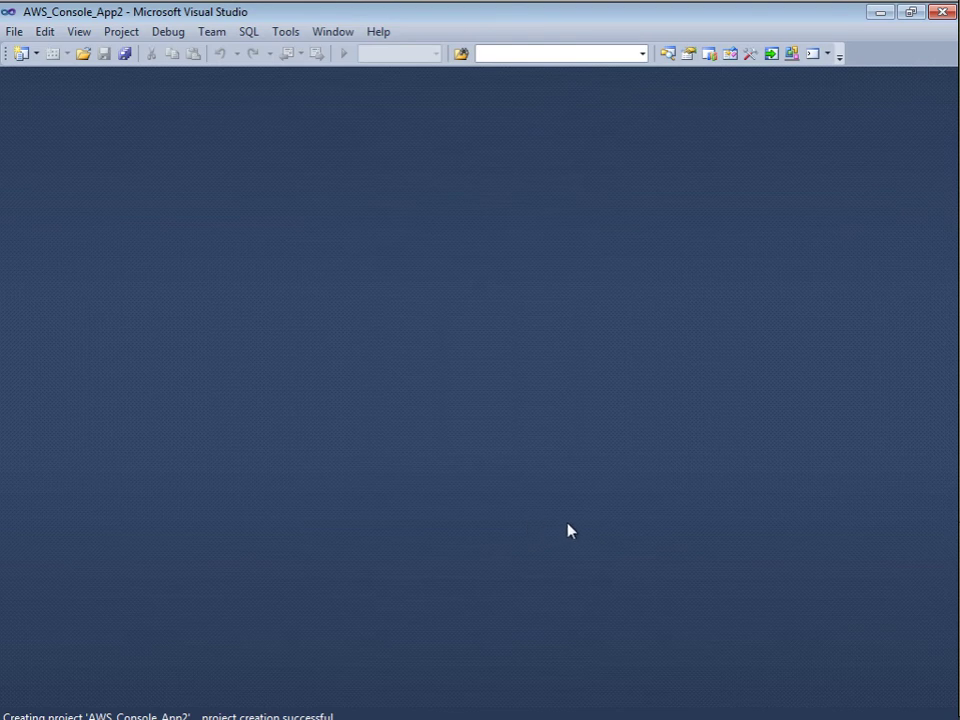
- Show Solution Explorer with the AWS_Console_App2 project expanded, then open the AWS Explorer
{"action": "left_click", "coordinate": [80, 33]}
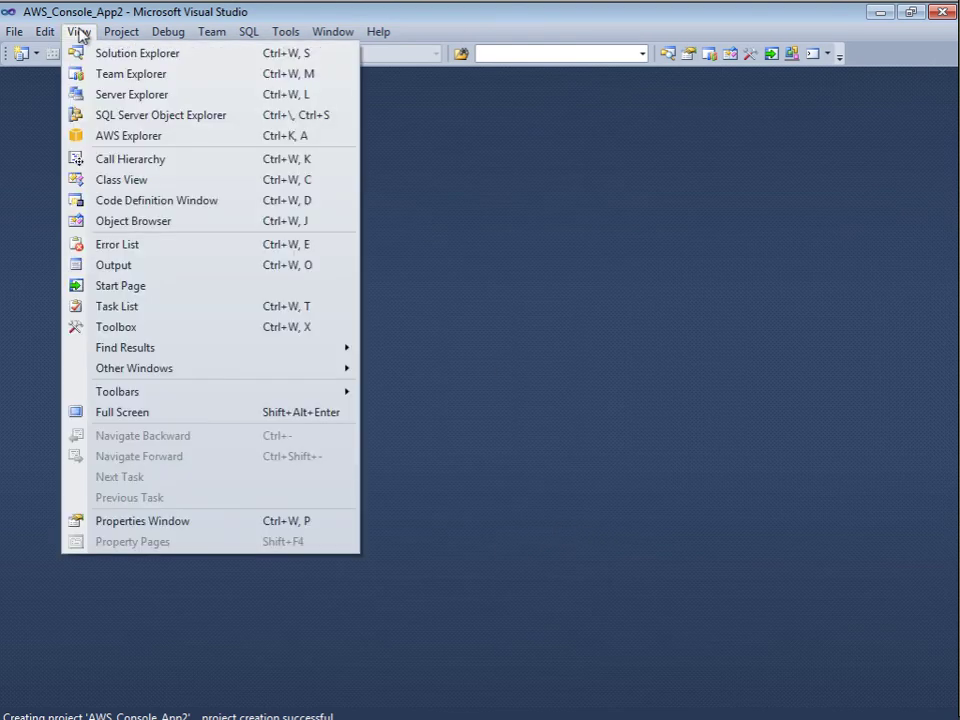
{"action": "left_click", "coordinate": [80, 54]}
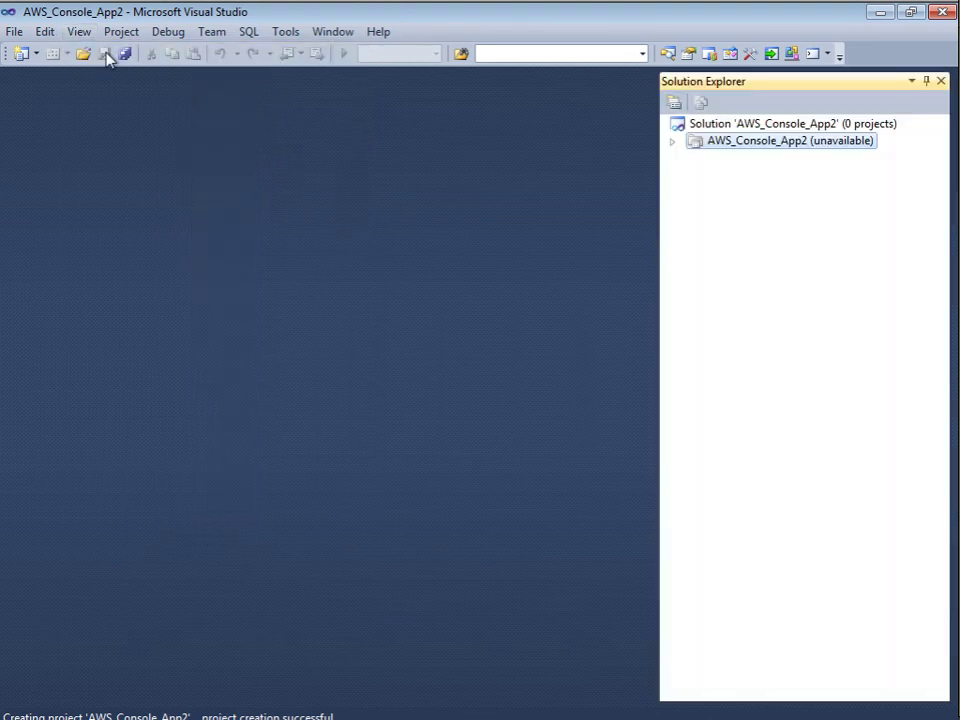
{"action": "left_click", "coordinate": [674, 144]}
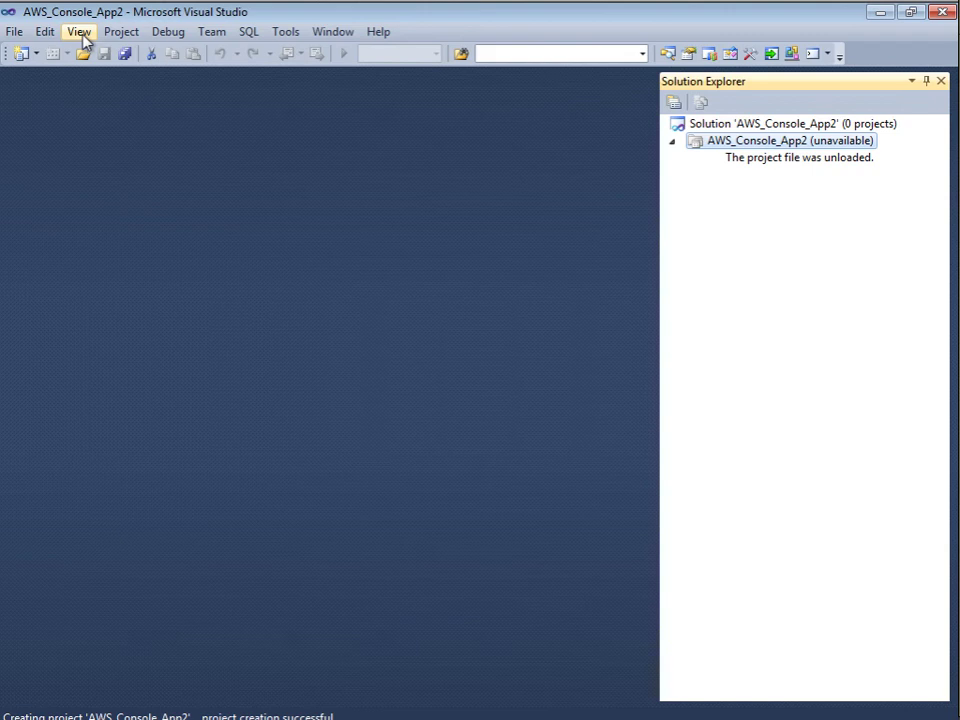
{"action": "left_click", "coordinate": [80, 32]}
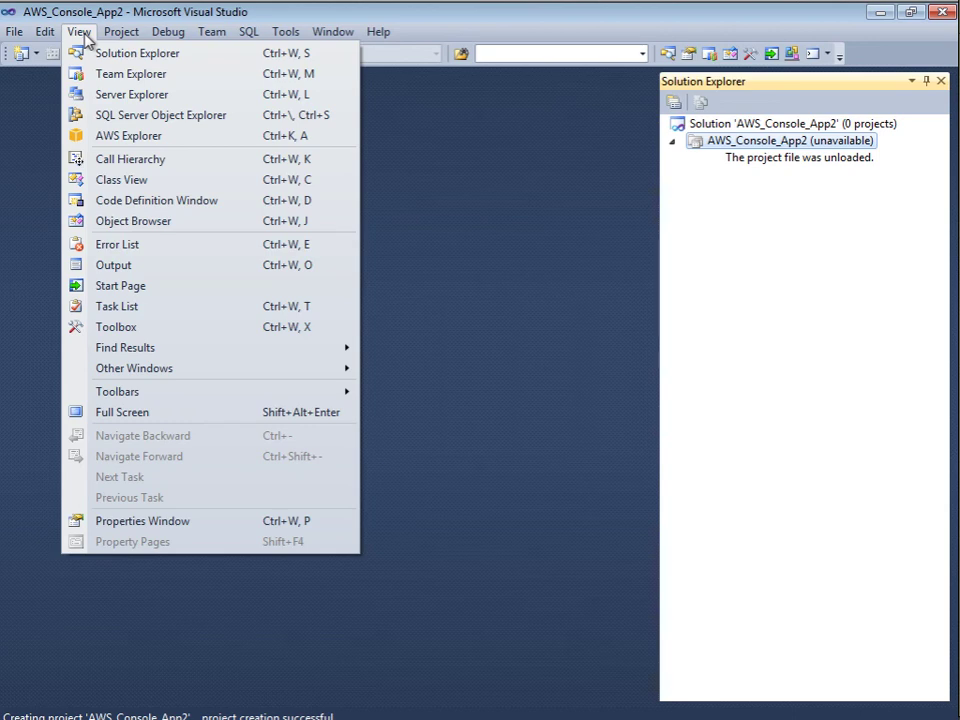
{"action": "left_click", "coordinate": [118, 136]}
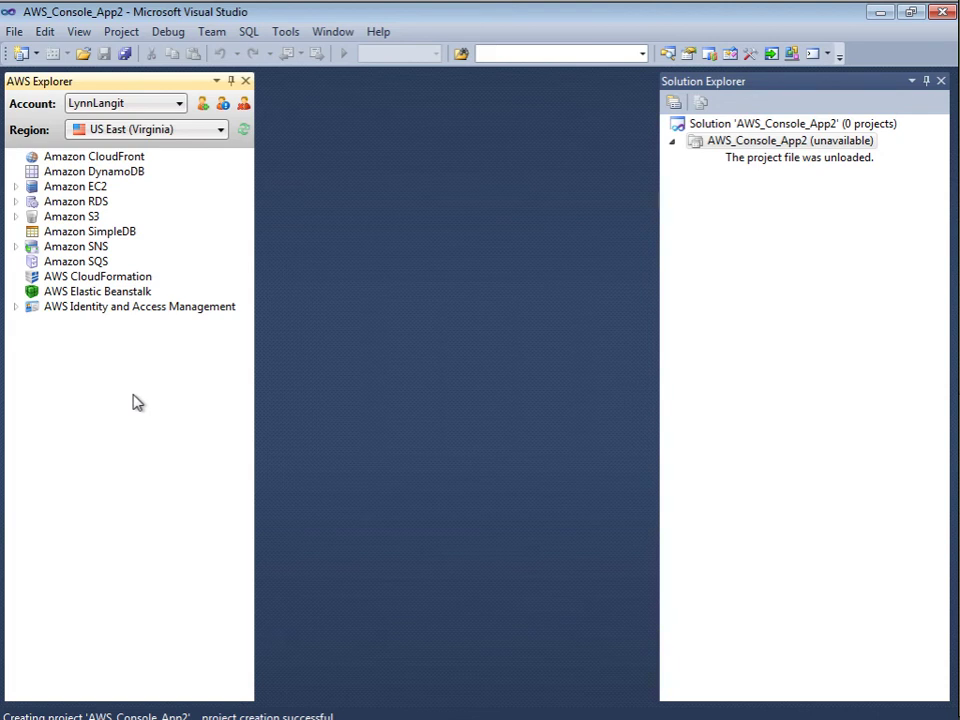
- Expand Amazon EC2 and preview the Launch instance wizard, closing it without launching
{"action": "left_click", "coordinate": [16, 187]}
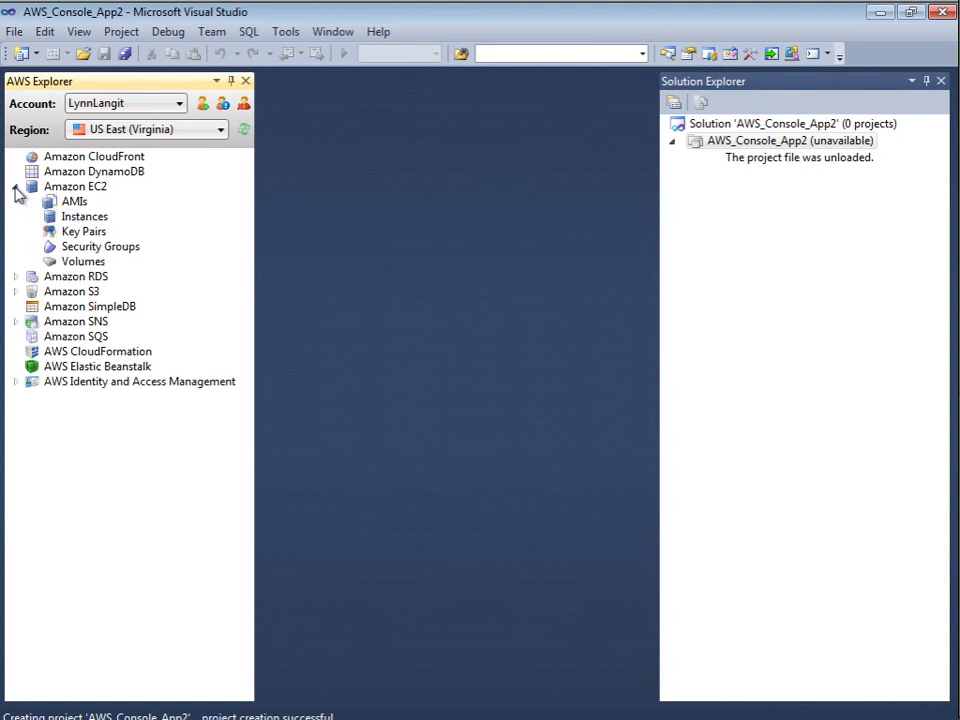
{"action": "left_click", "coordinate": [75, 204]}
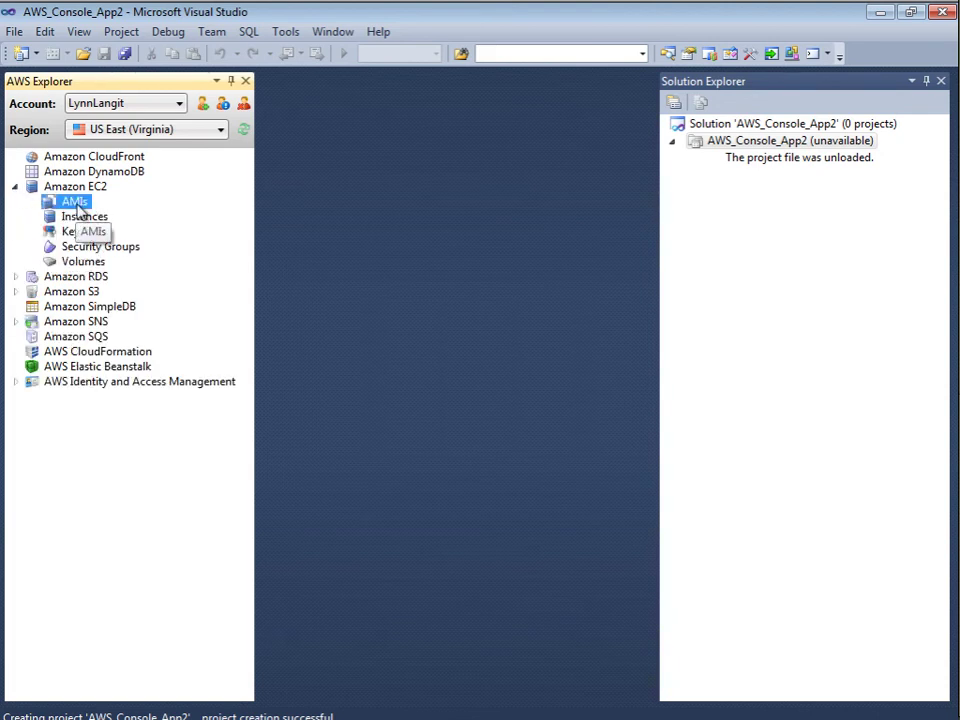
{"action": "right_click", "coordinate": [79, 206]}
{"action": "right_click", "coordinate": [84, 188]}
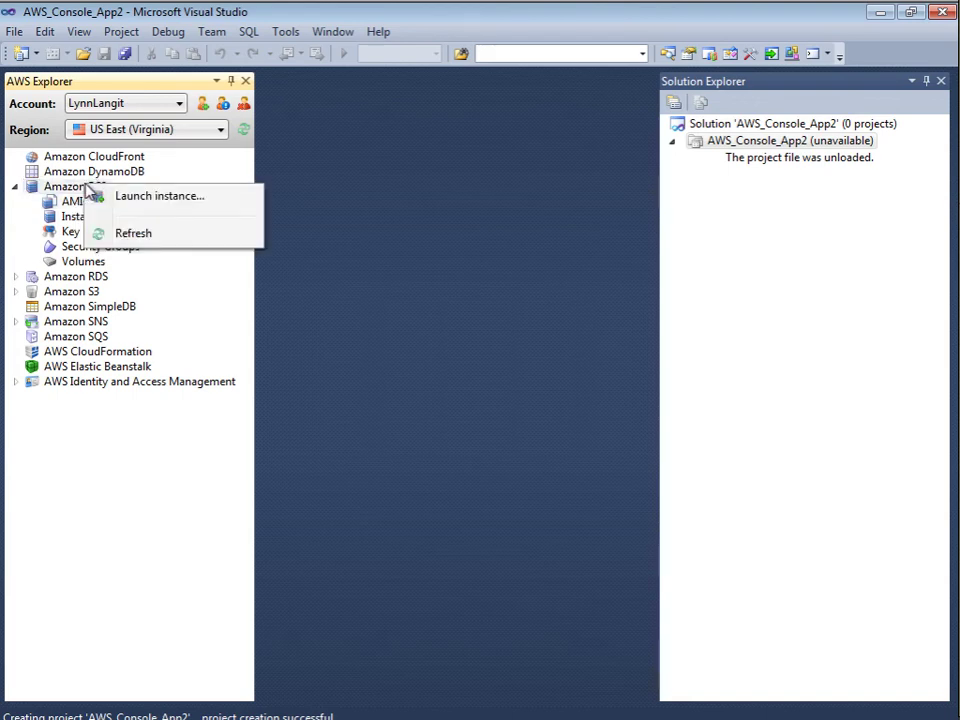
{"action": "left_click", "coordinate": [203, 200]}
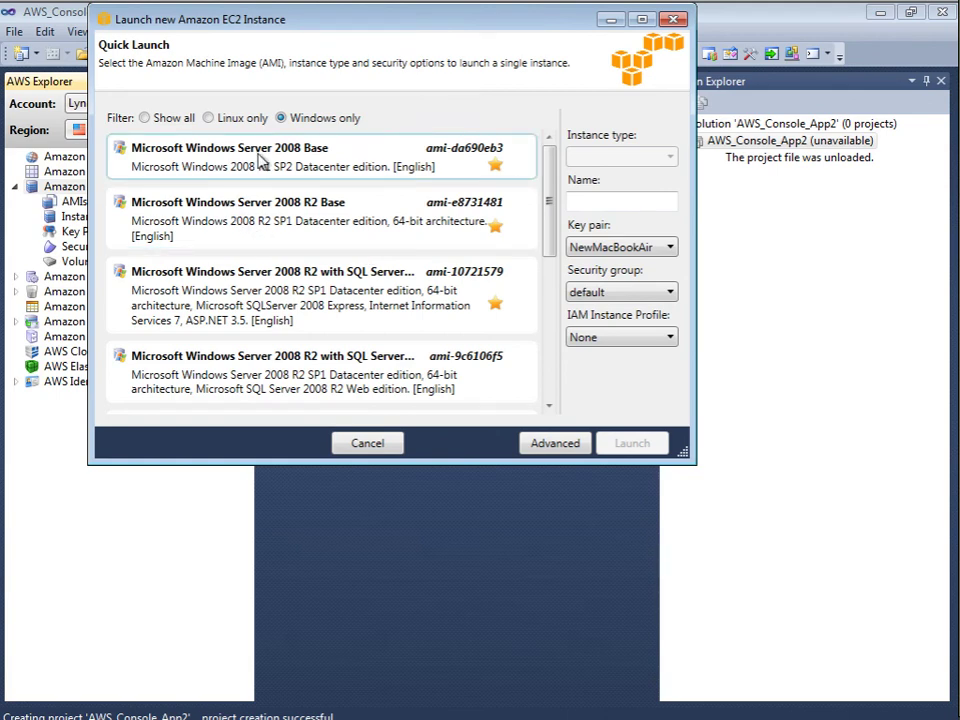
{"action": "left_click", "coordinate": [673, 19]}
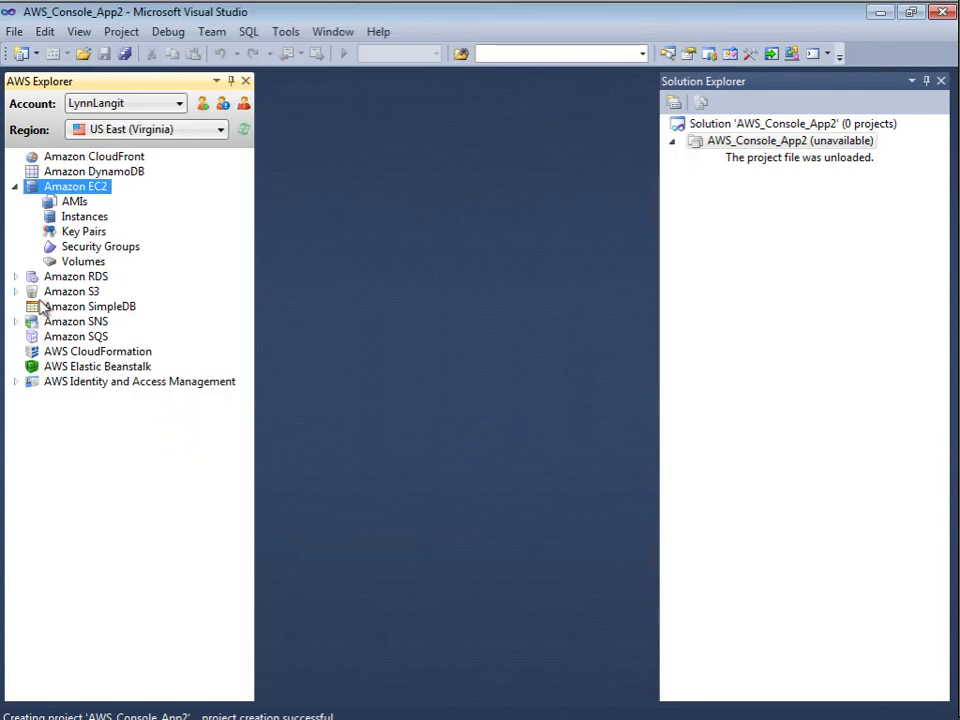
- Expand Amazon RDS and preview the Launch DB Instance wizard, closing it without launching
{"action": "left_click", "coordinate": [15, 276]}
{"action": "left_click", "coordinate": [76, 280]}
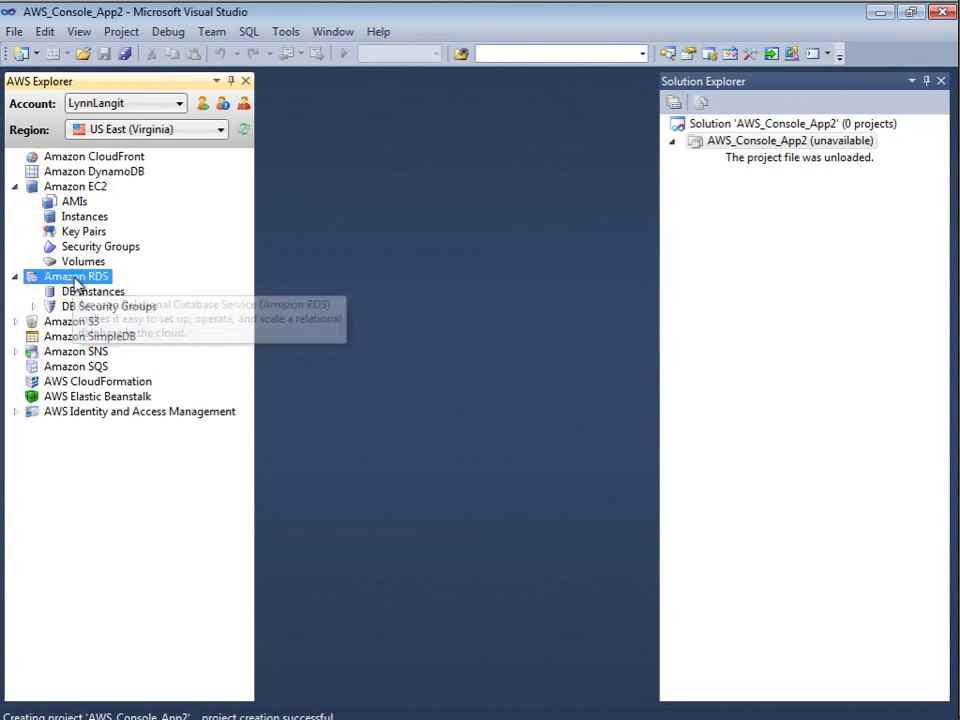
{"action": "right_click", "coordinate": [76, 281]}
{"action": "left_click", "coordinate": [111, 290]}
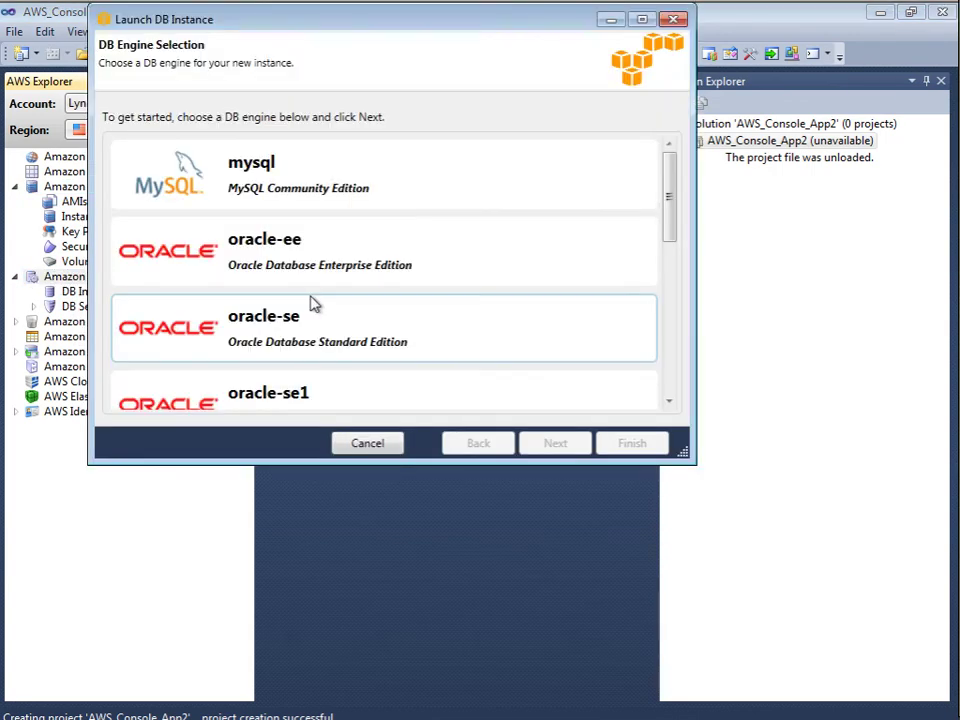
{"action": "left_click_drag", "start_coordinate": [669, 197], "coordinate": [680, 350]}
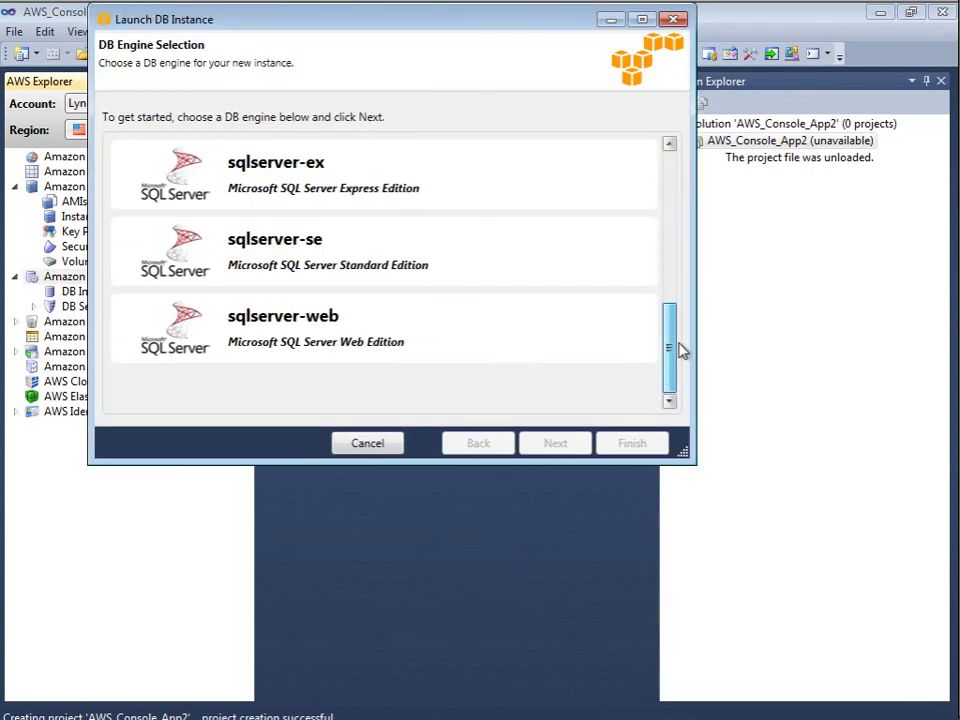
{"action": "left_click", "coordinate": [673, 19]}
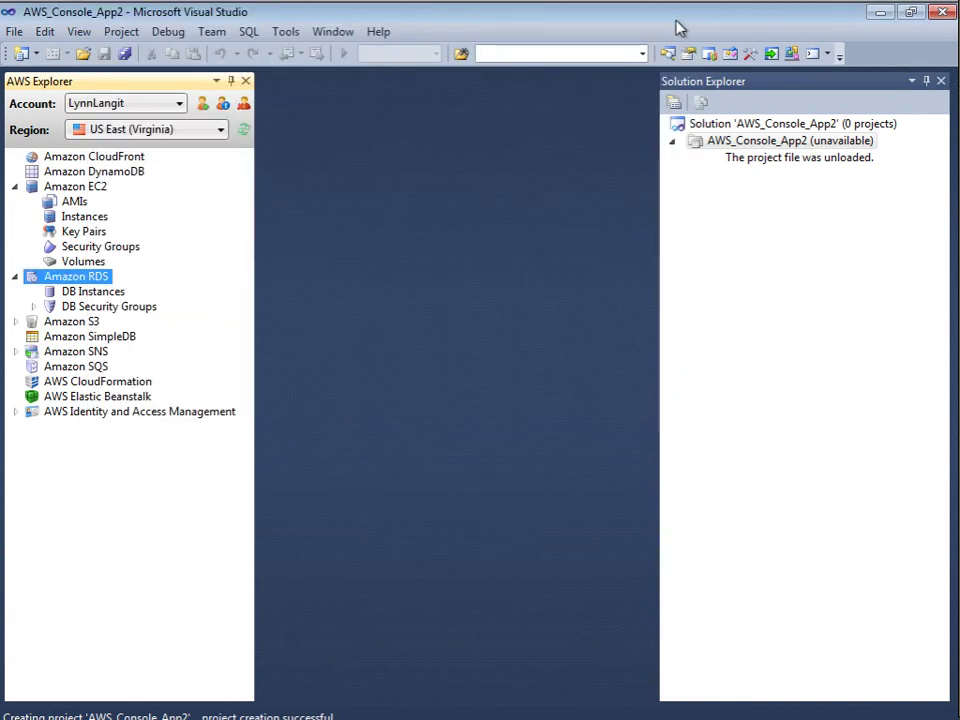
- Expand Amazon S3 and open the awslangit bucket in its own tab
{"action": "left_click", "coordinate": [15, 321]}
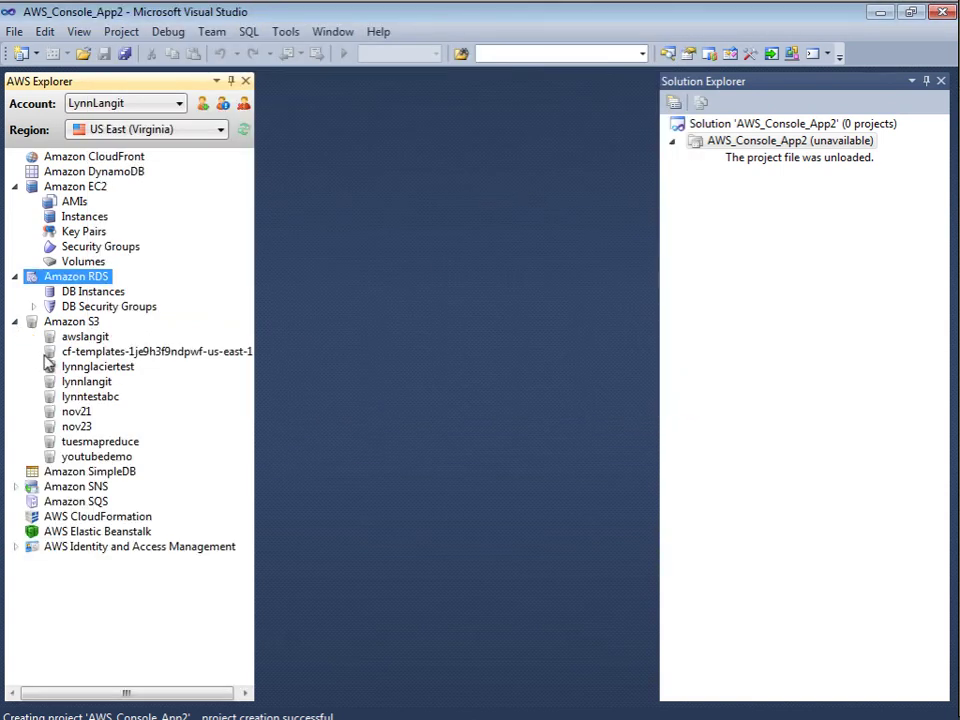
{"action": "left_click", "coordinate": [84, 338]}
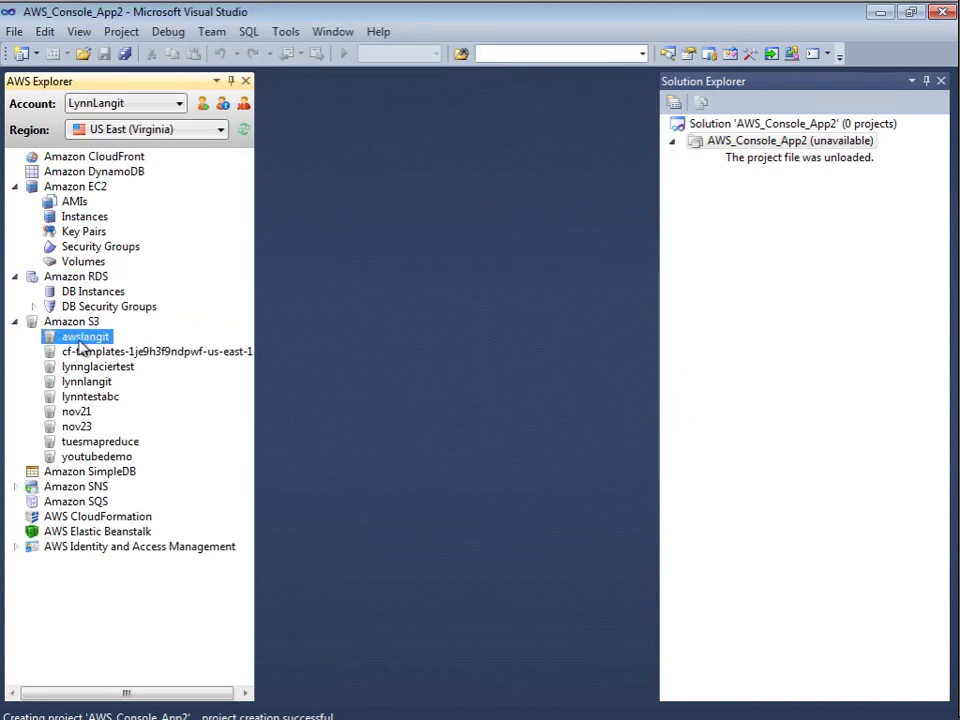
{"action": "double_click", "coordinate": [84, 338]}
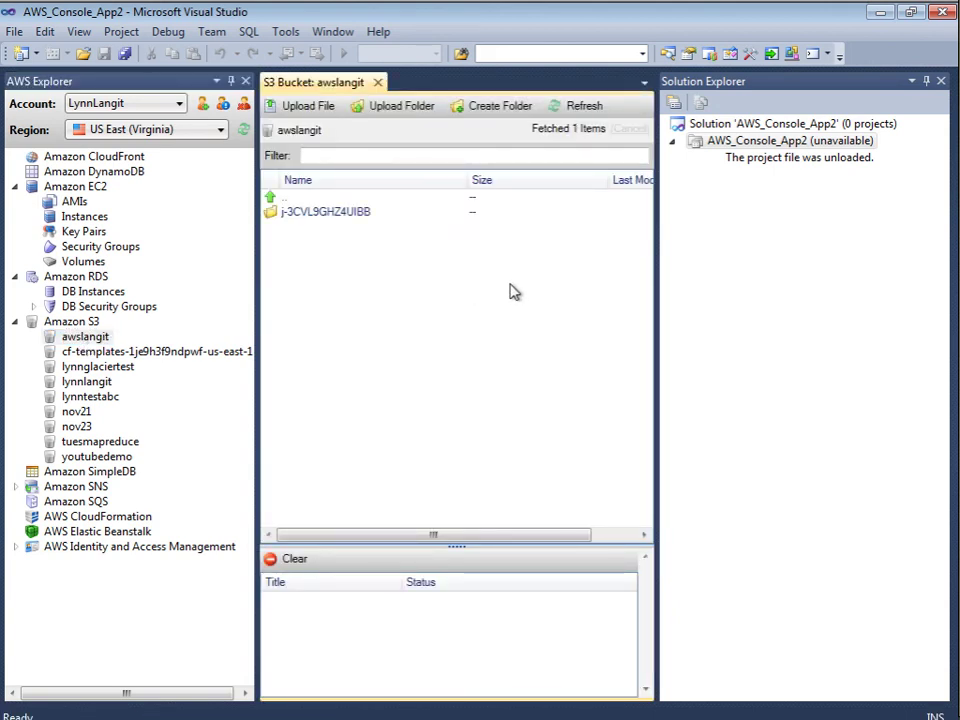
- View the Amazon S3 actions, select the bucket's folder, and collapse the S3 branch
{"action": "right_click", "coordinate": [92, 323]}
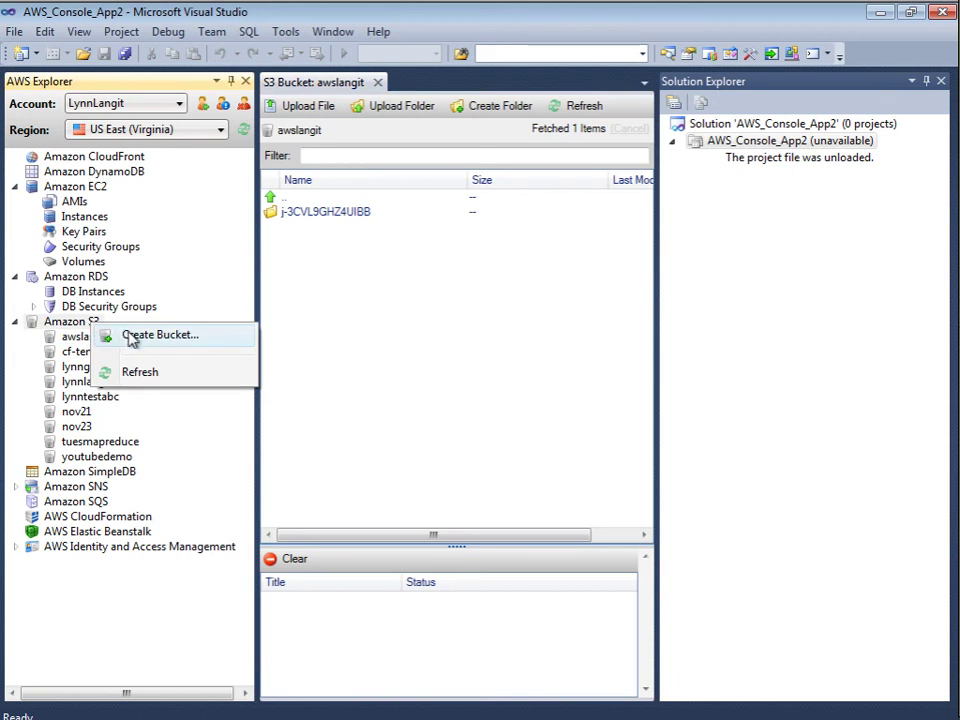
{"action": "left_click", "coordinate": [325, 213]}
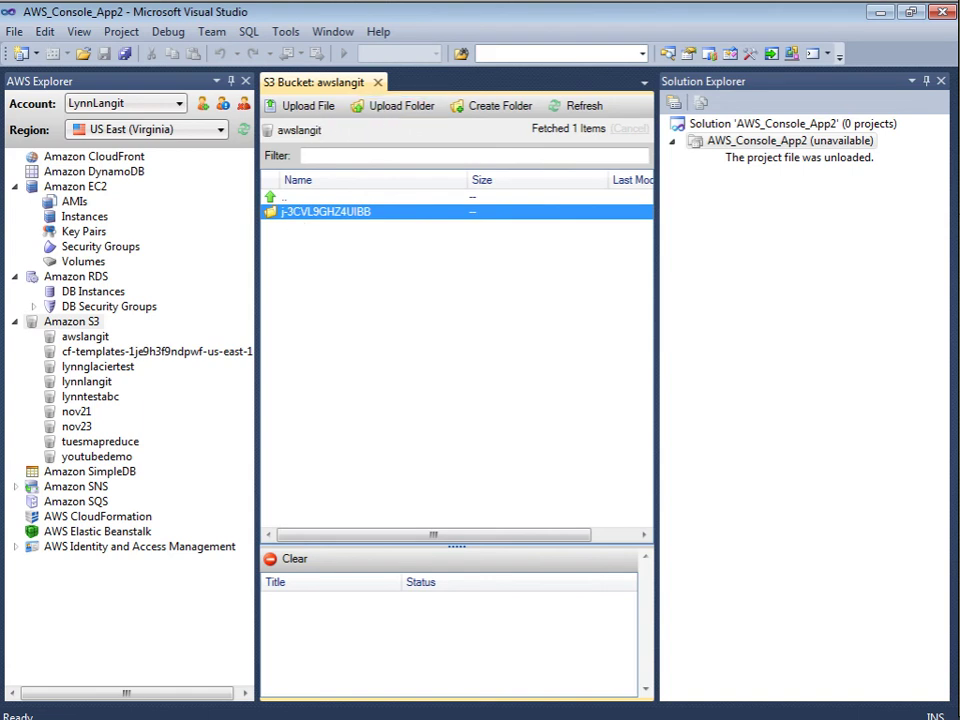
{"action": "left_click", "coordinate": [18, 323]}
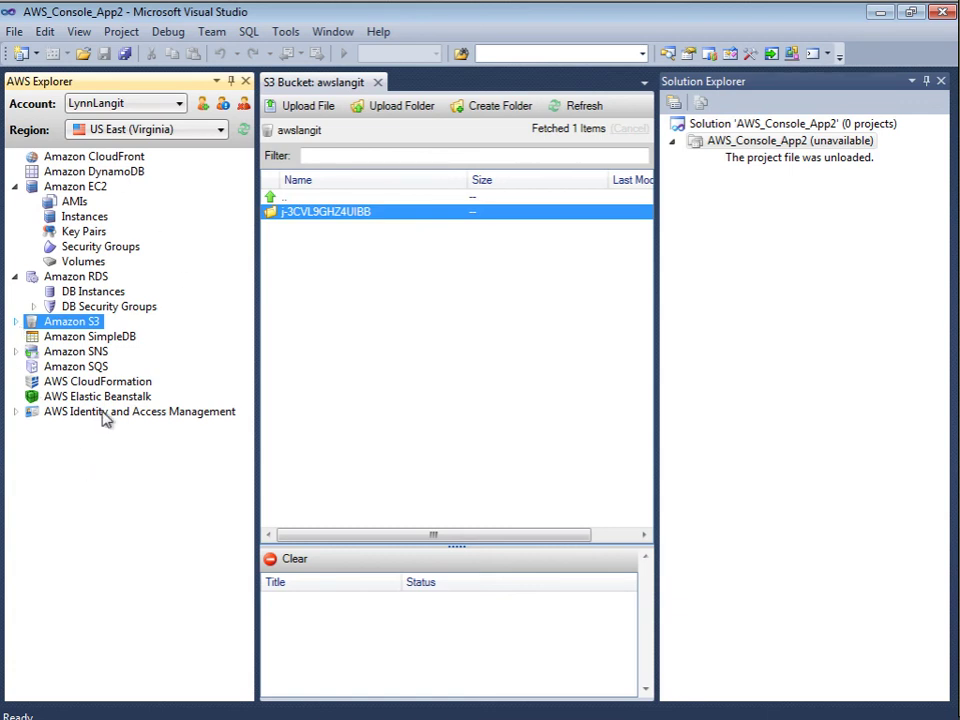
{"action": "left_click", "coordinate": [58, 173]}
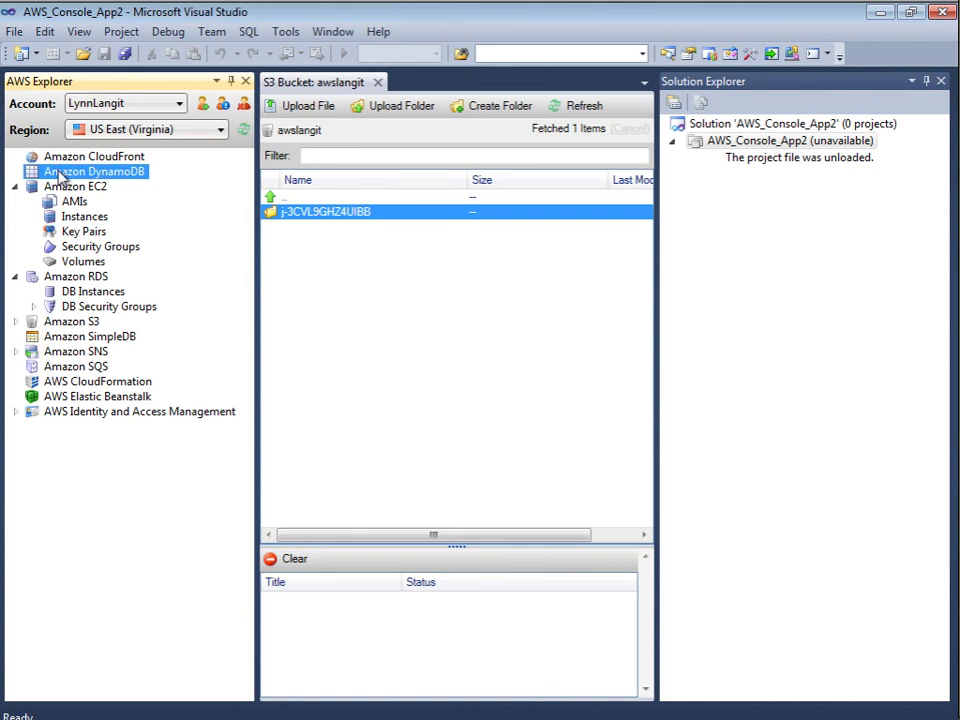